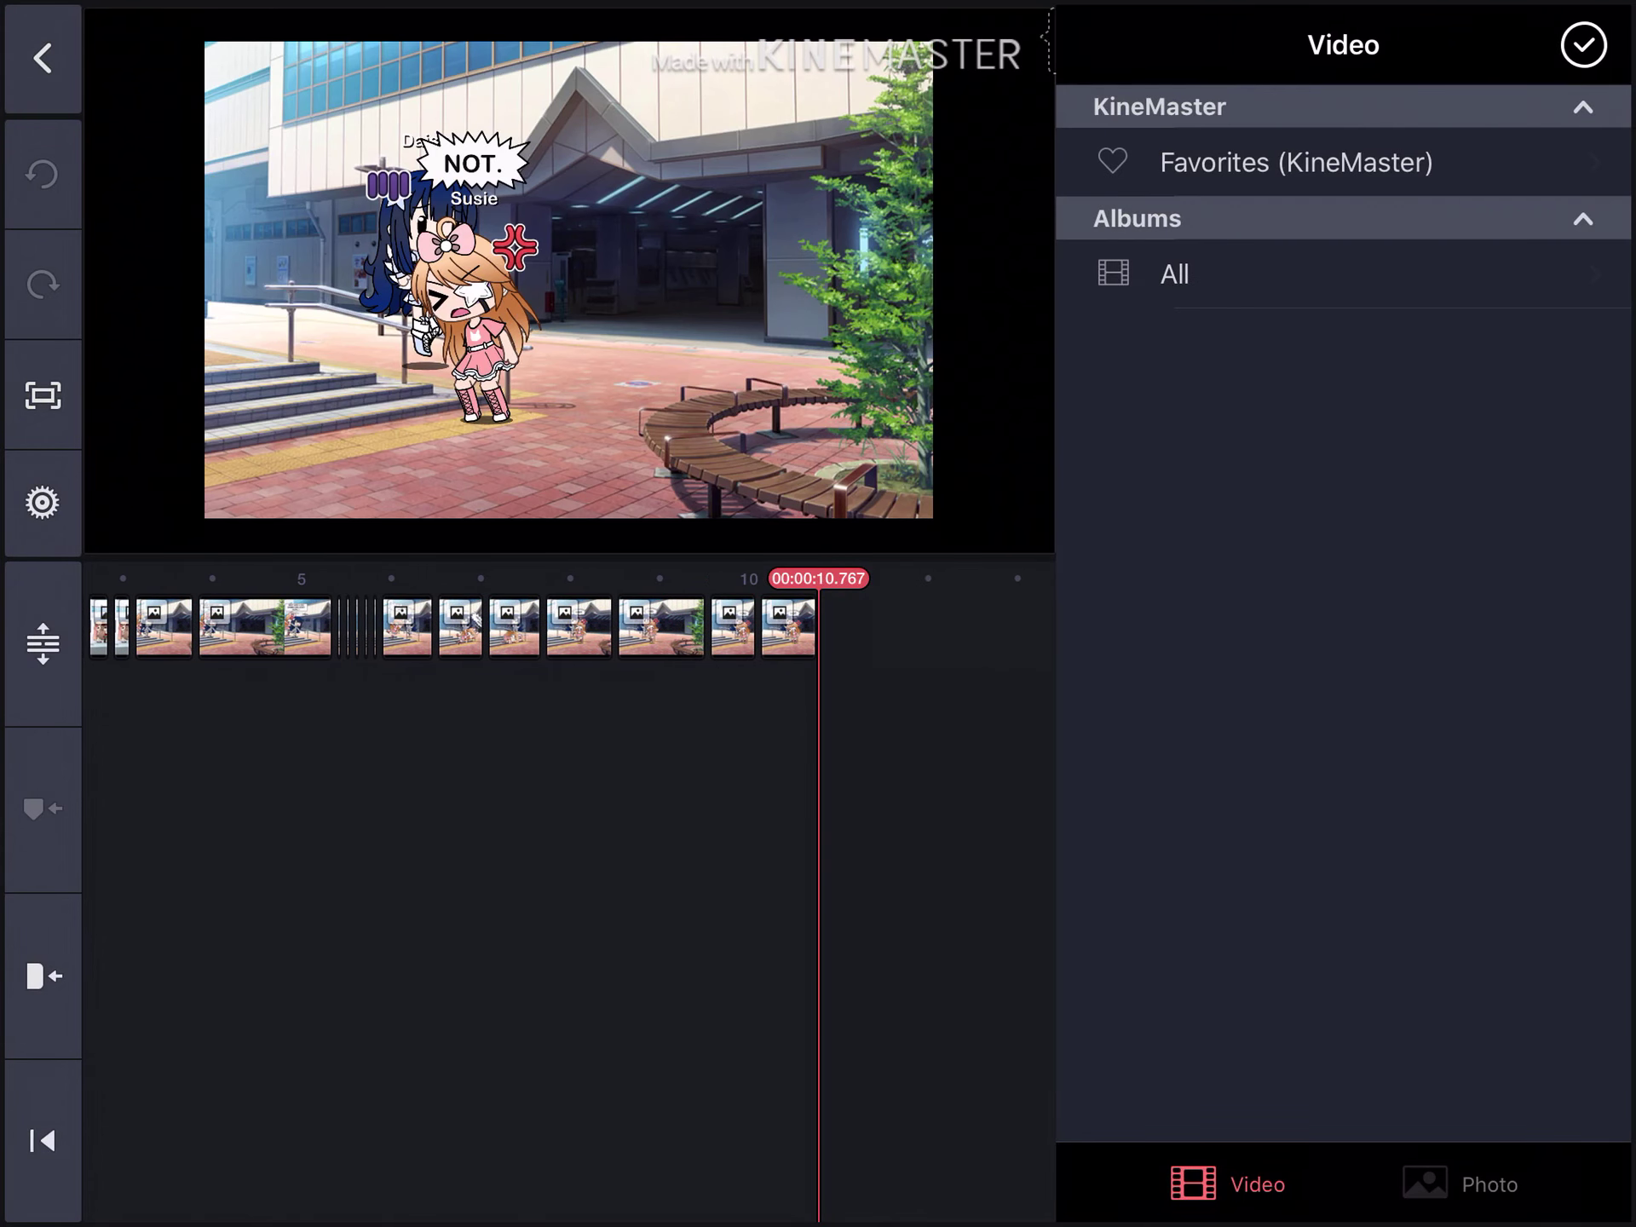
# Step: Open the All photos album and preview three Gacha scene photos, including HELP ME!!, without adding them
pyautogui.click(1459, 1185)
pyautogui.click(1177, 339)
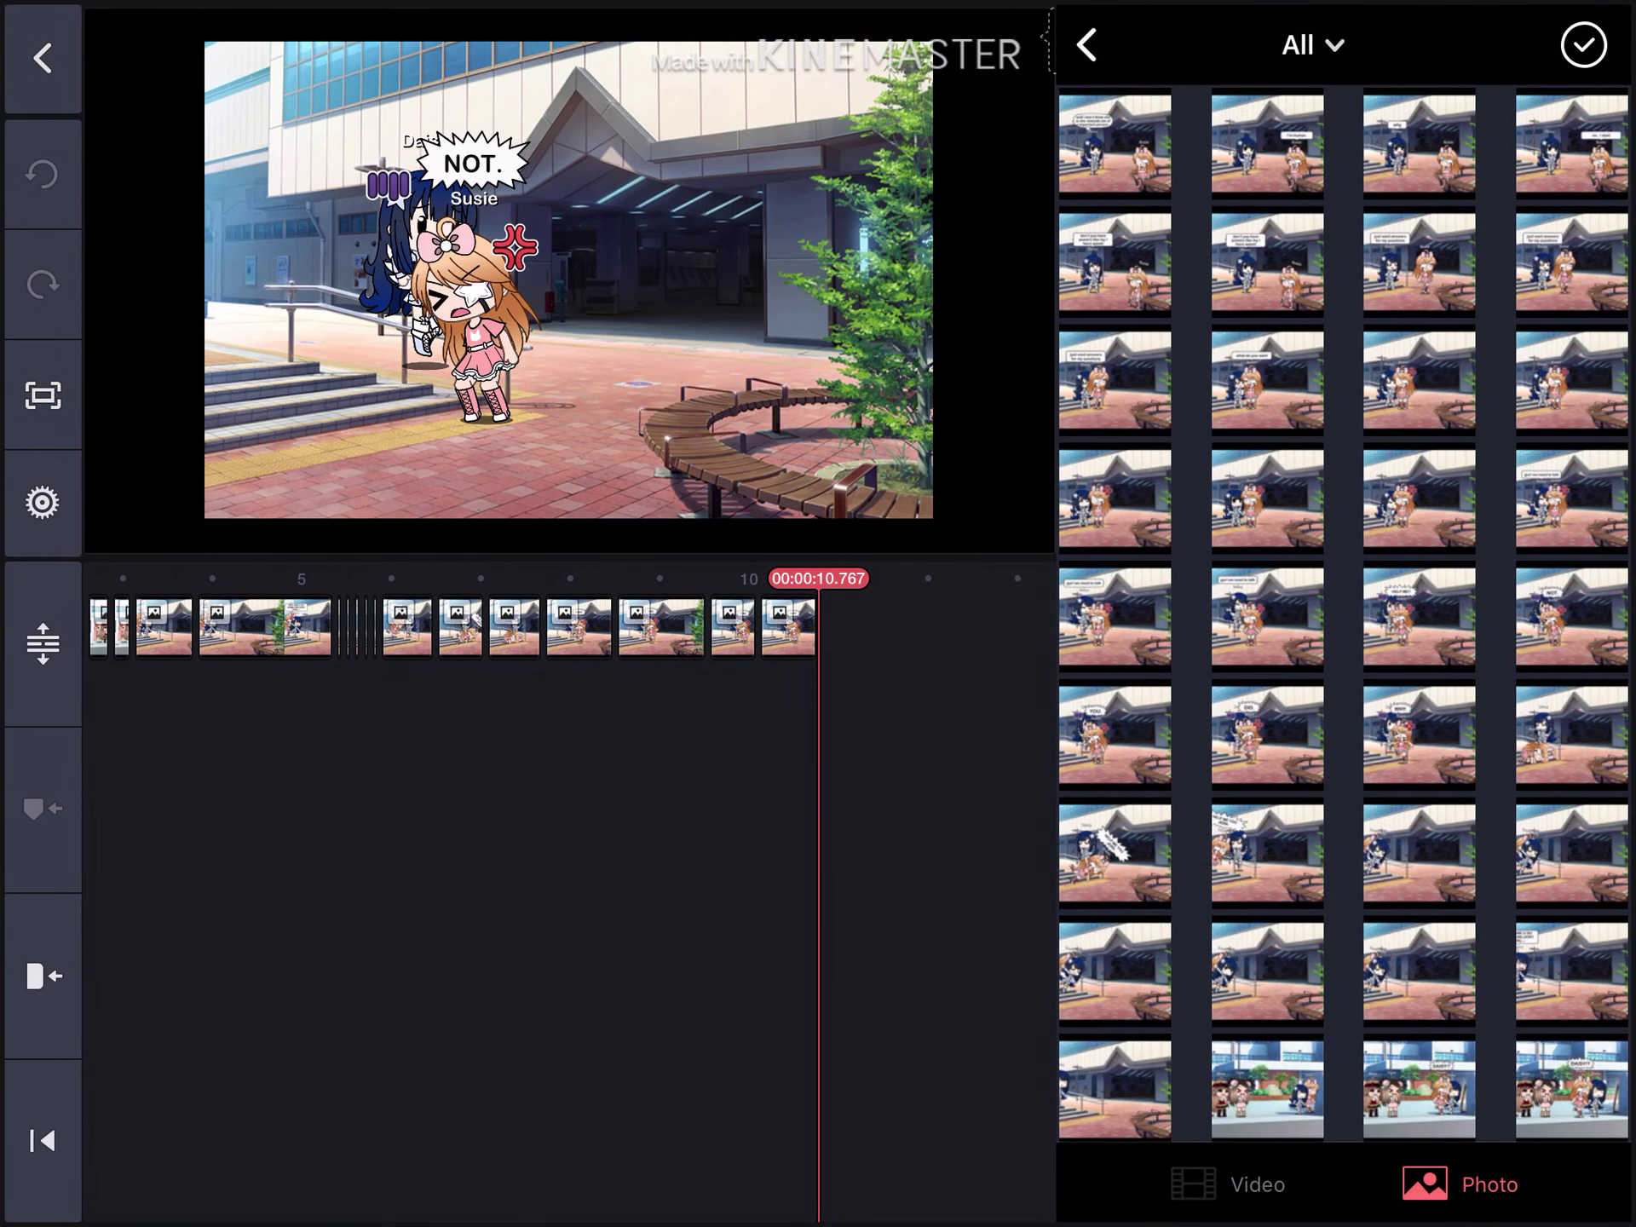
pyautogui.scroll(-2, 1344, 614)
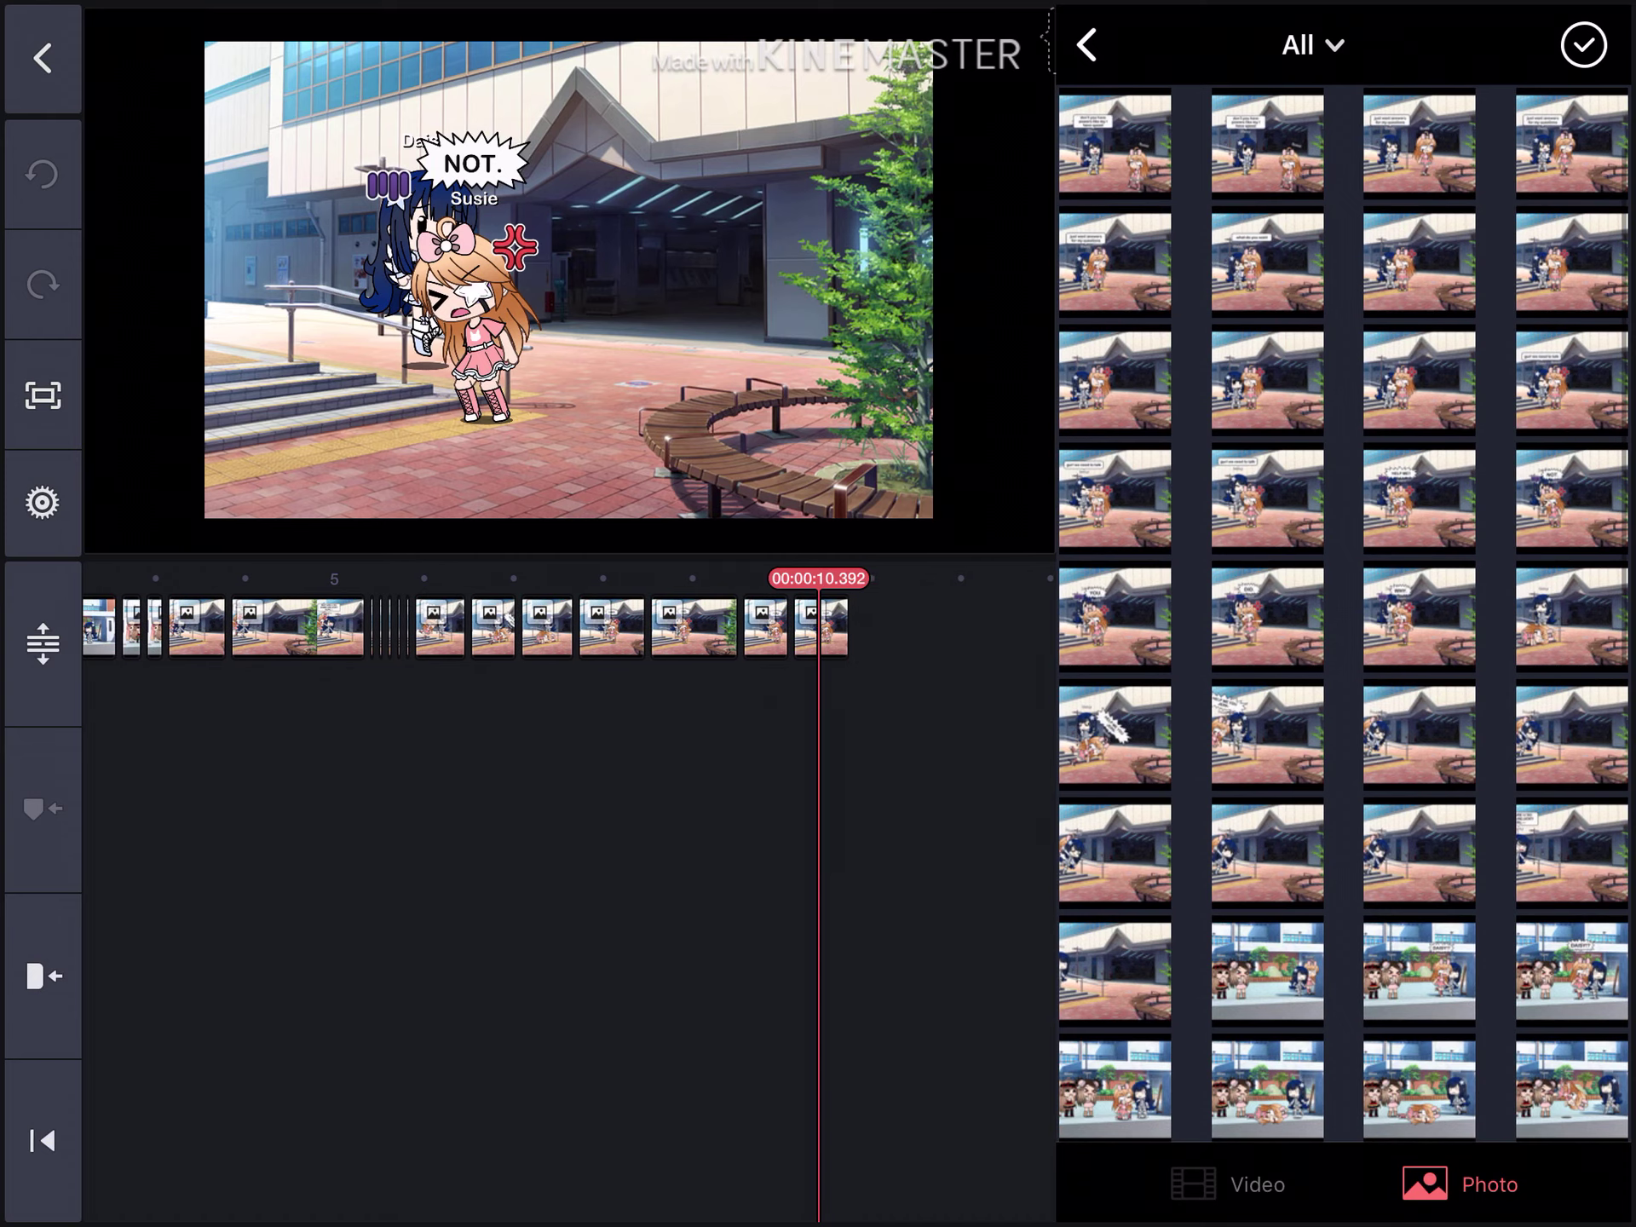
pyautogui.click(1115, 262)
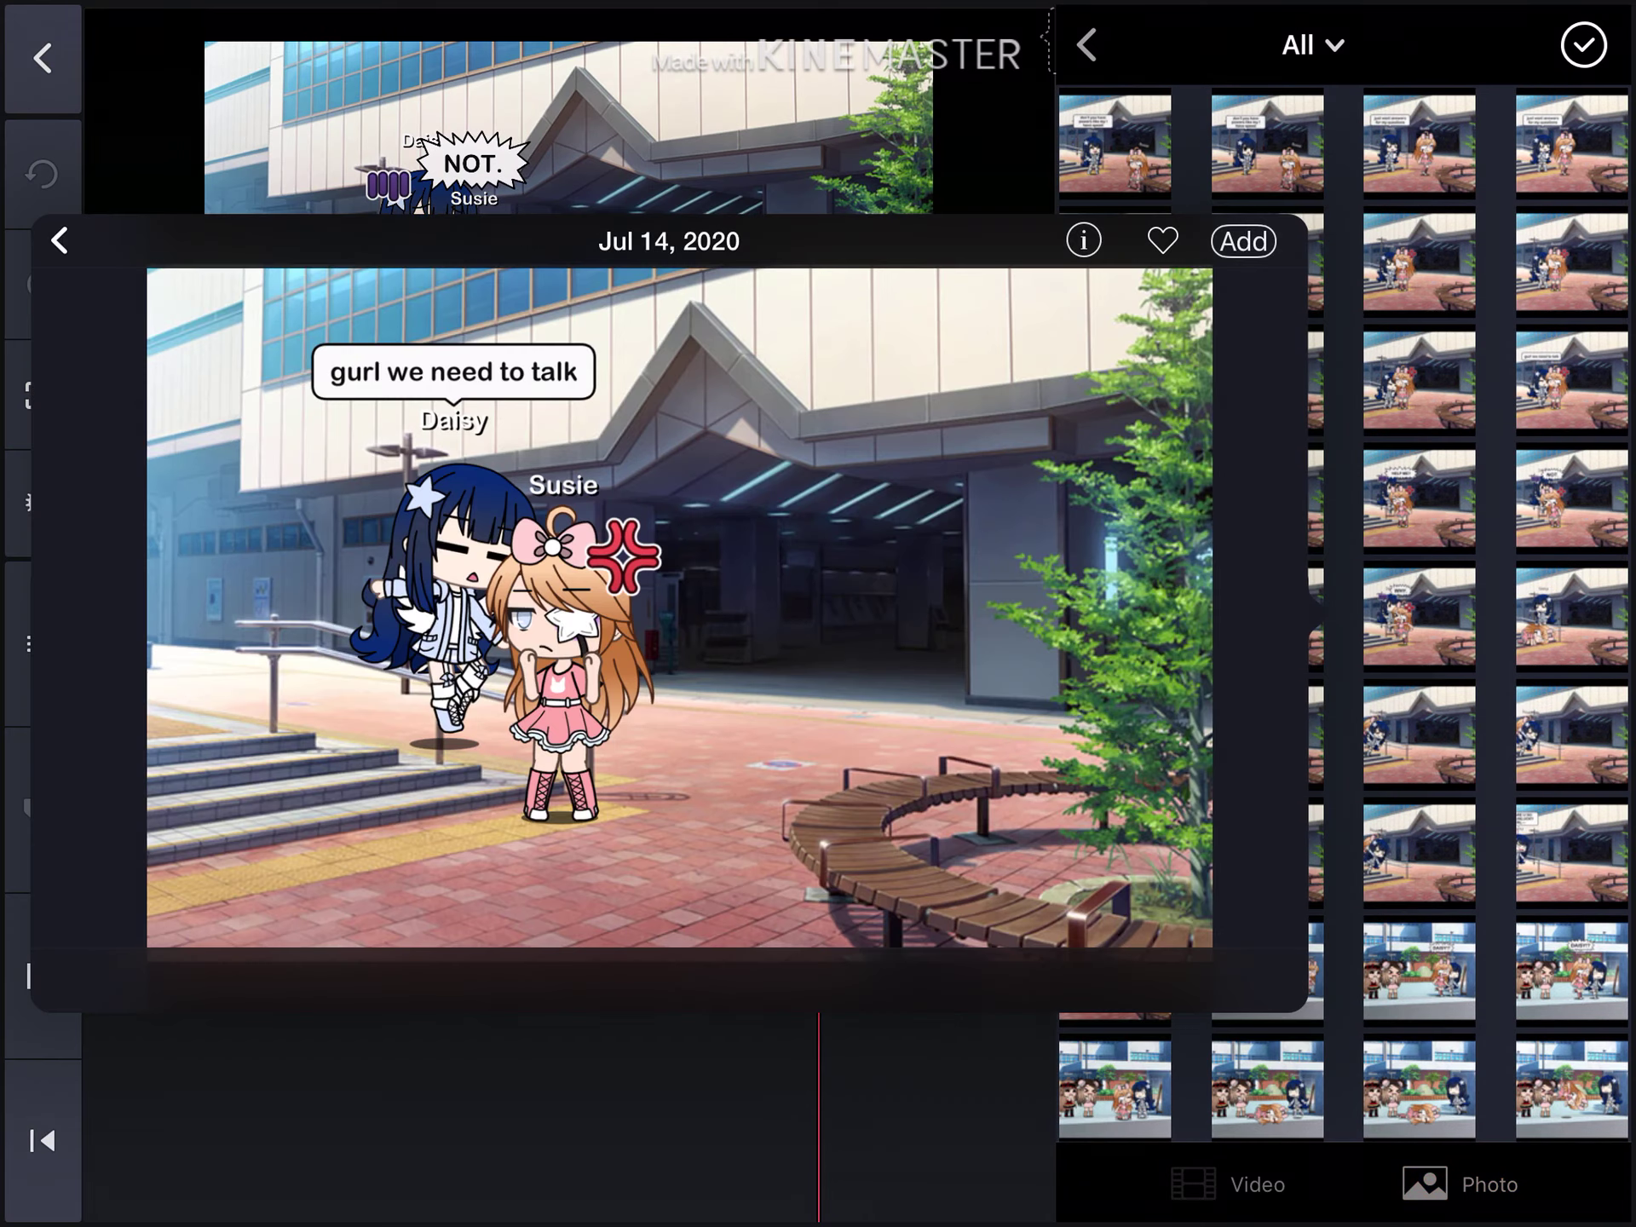
pyautogui.click(59, 241)
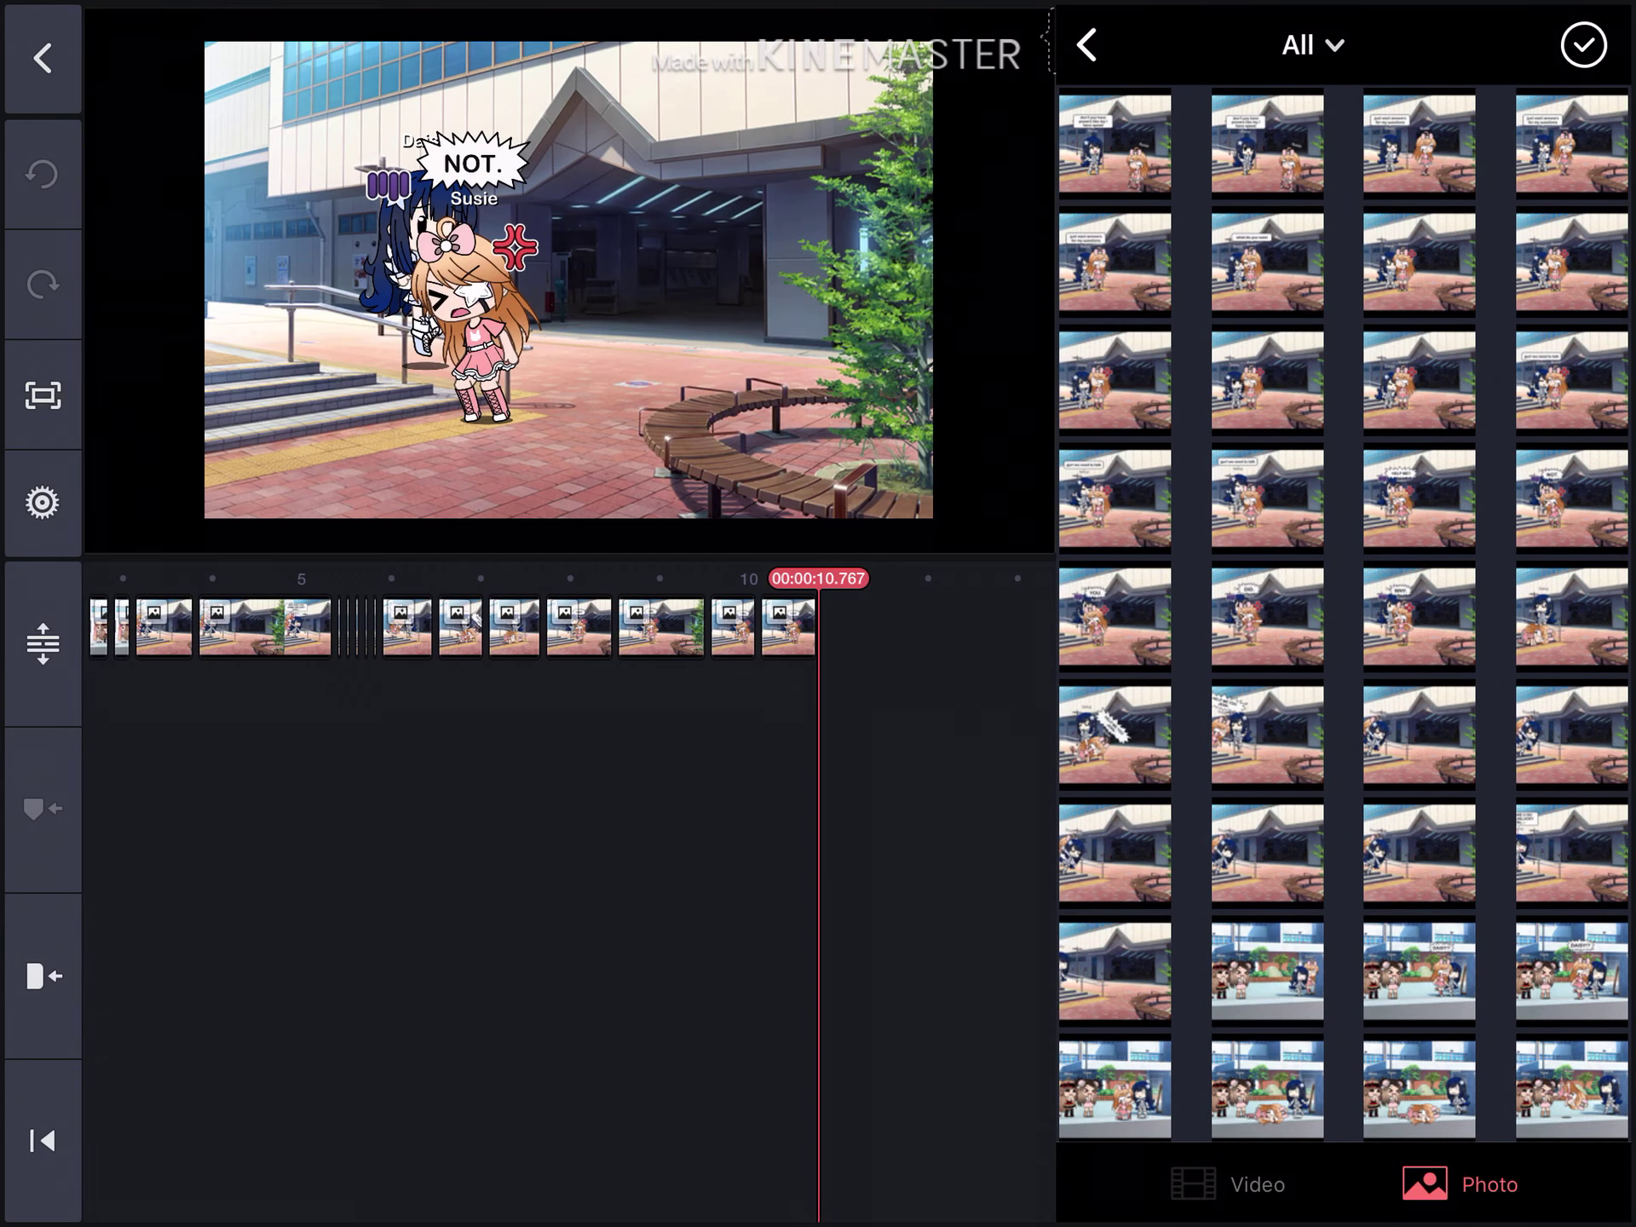
pyautogui.click(1114, 261)
pyautogui.click(59, 240)
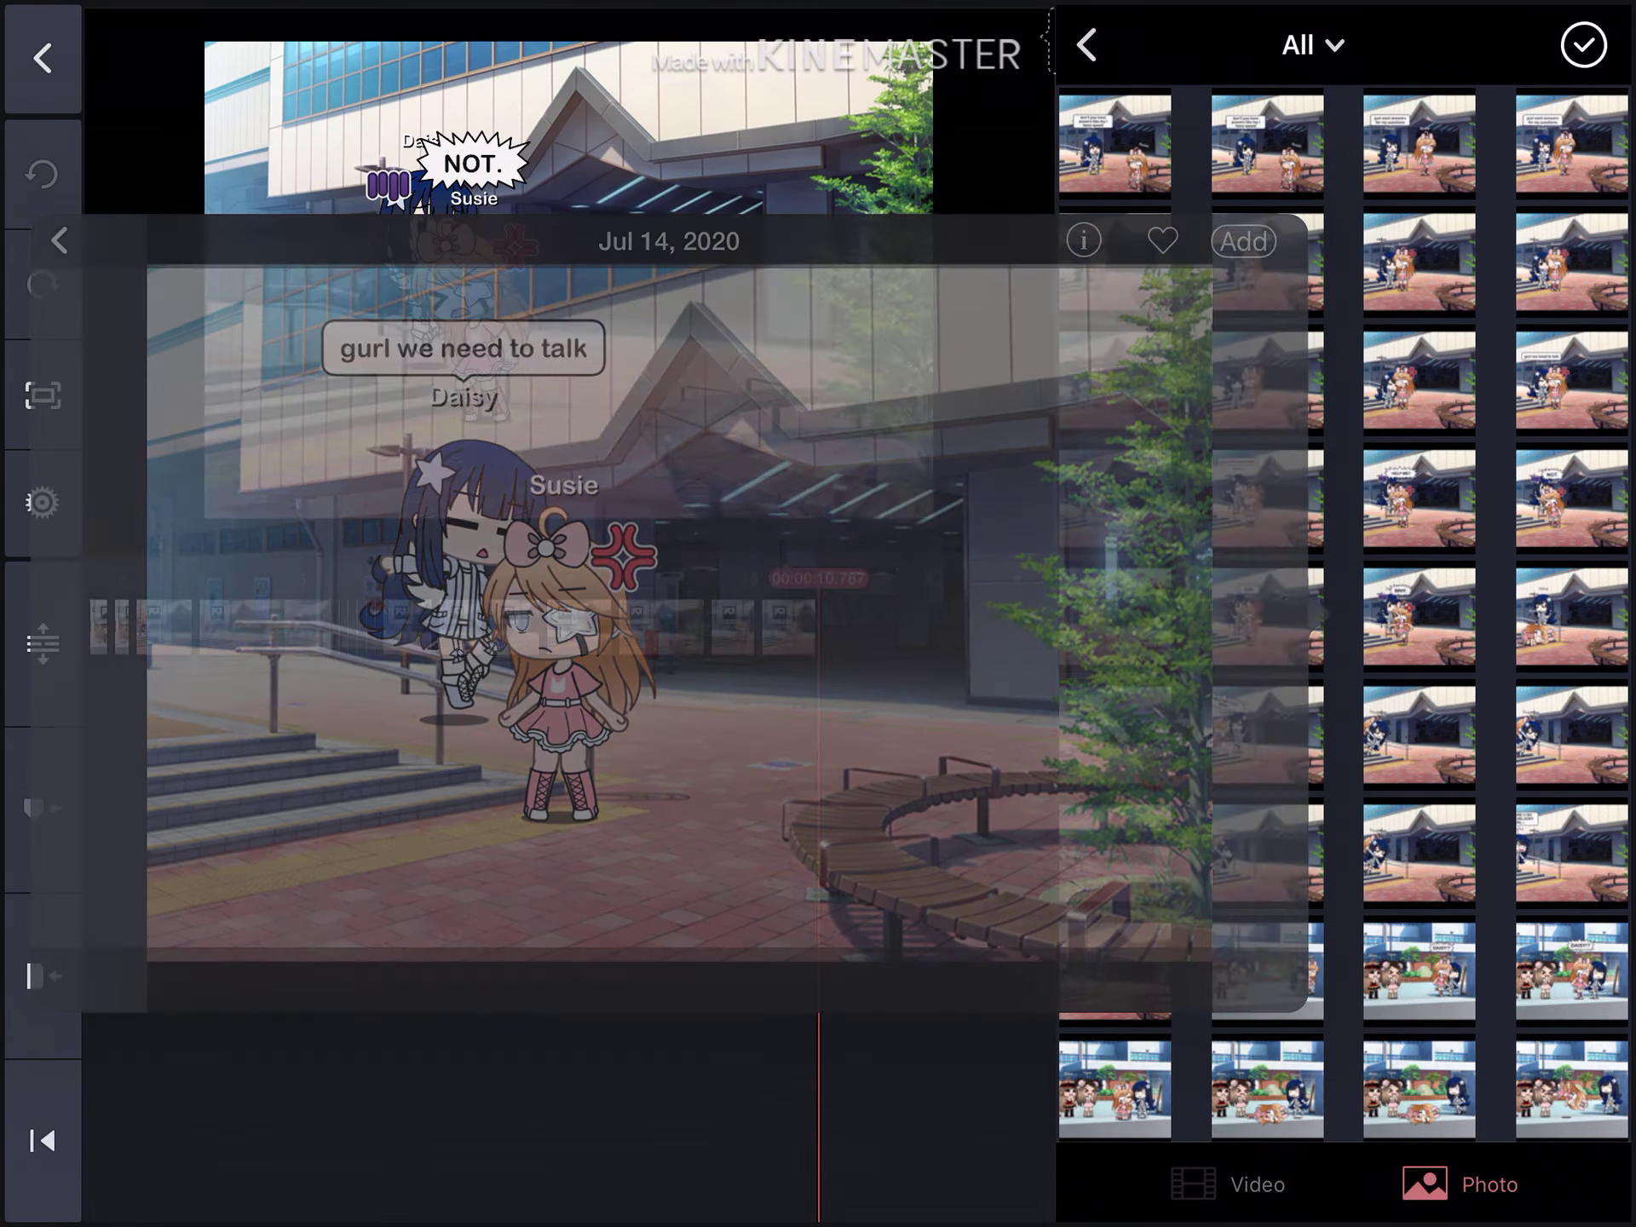
pyautogui.click(1114, 262)
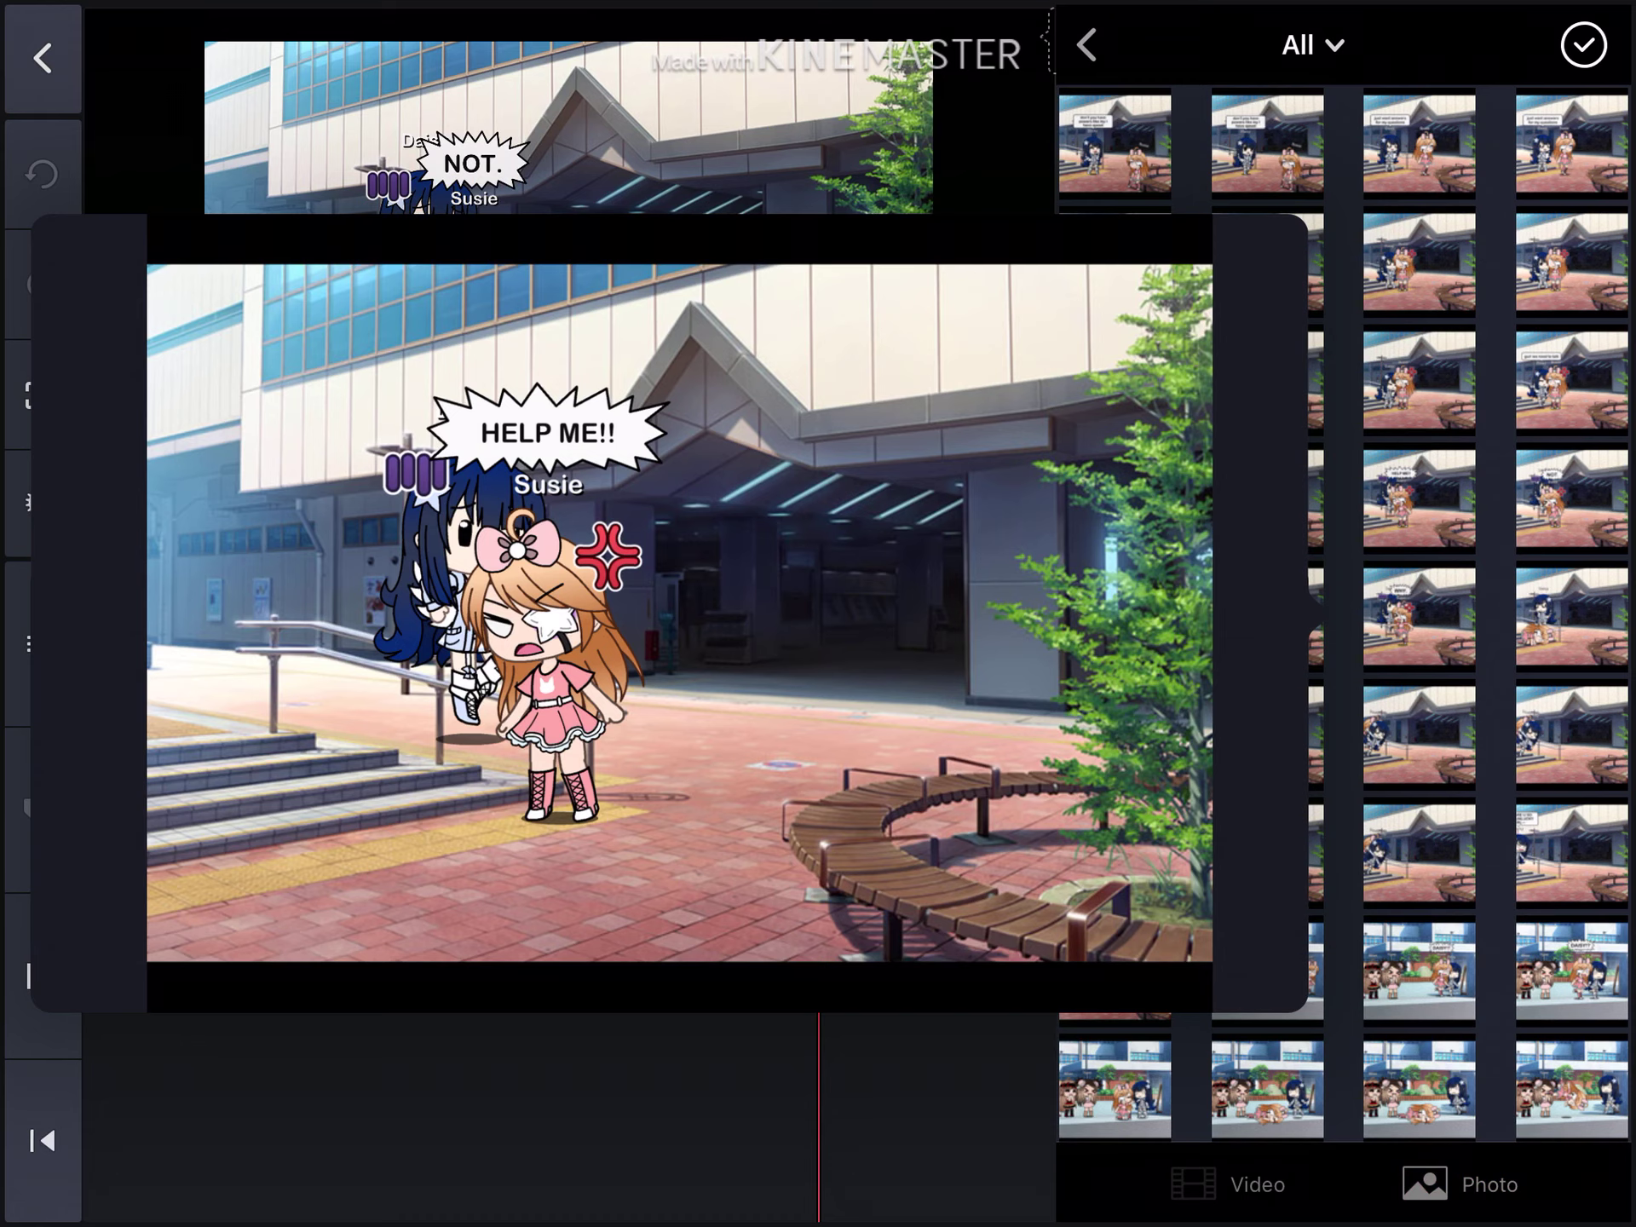
pyautogui.click(59, 241)
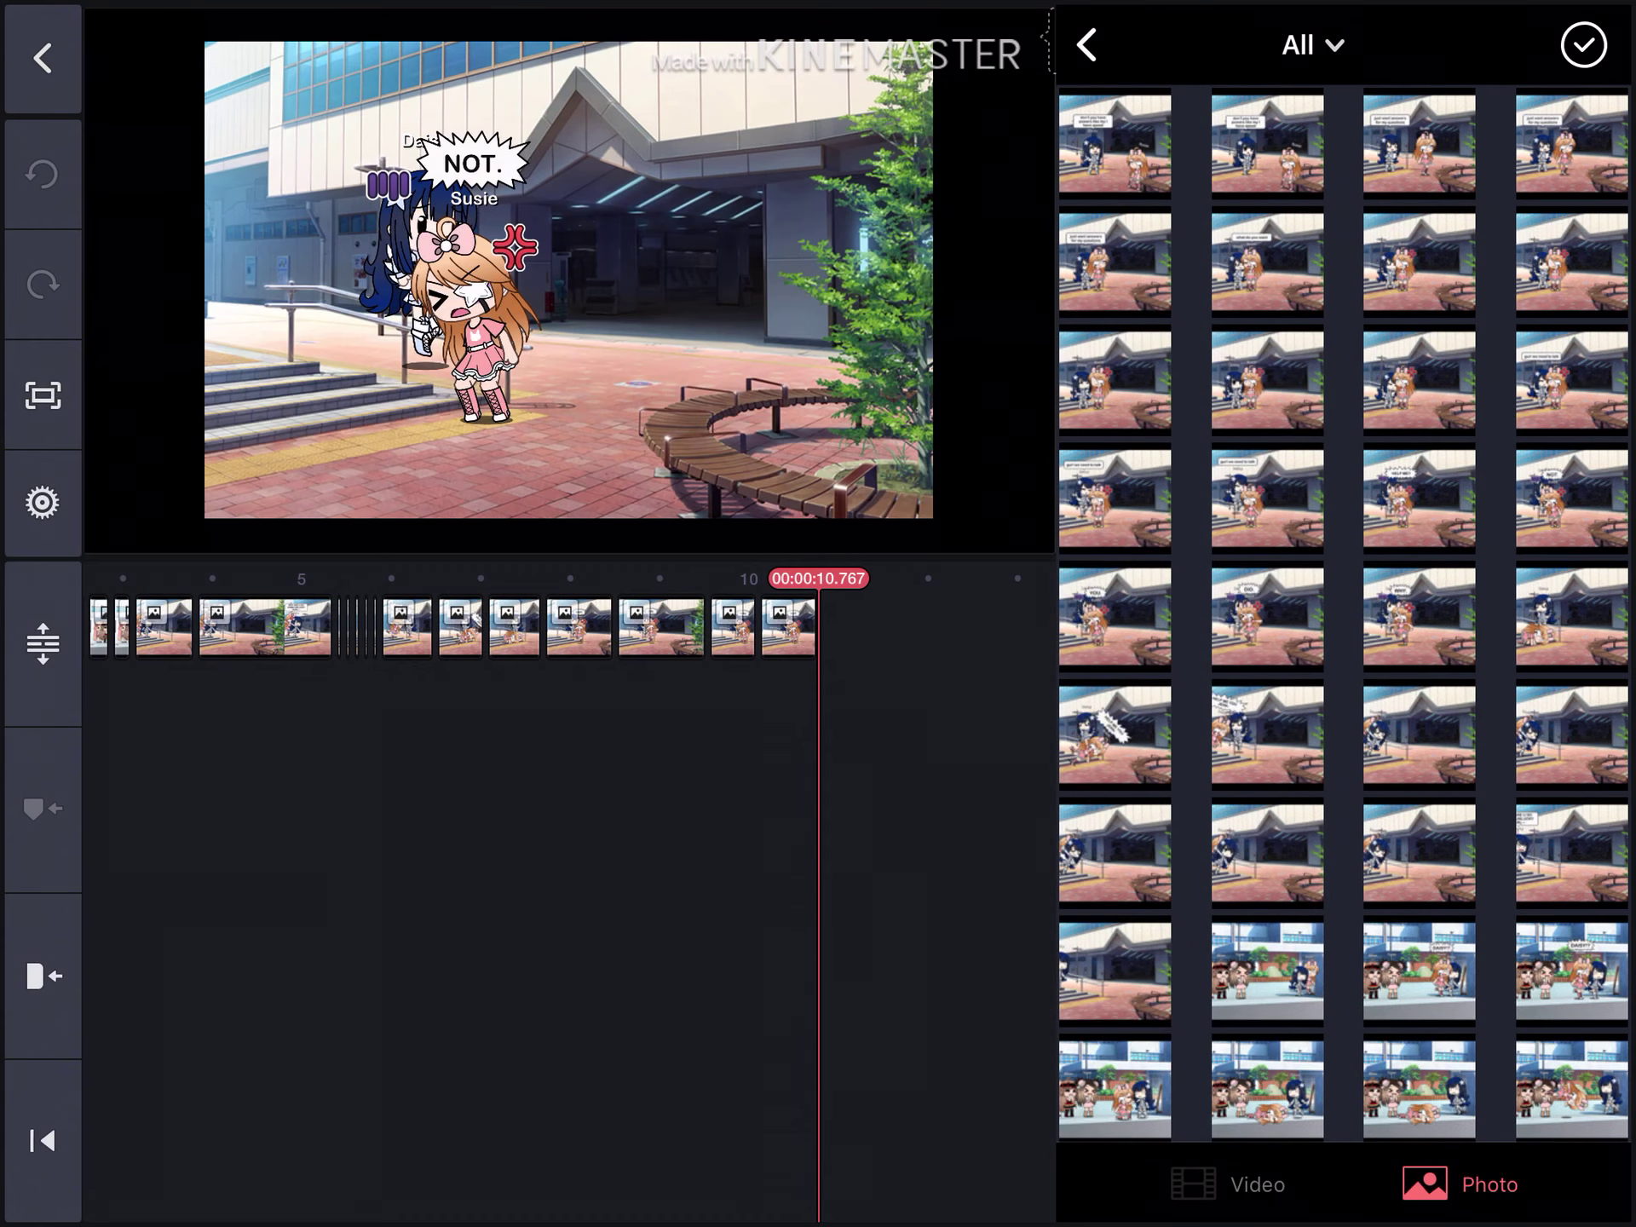
pyautogui.hscroll(-2, 512, 626)
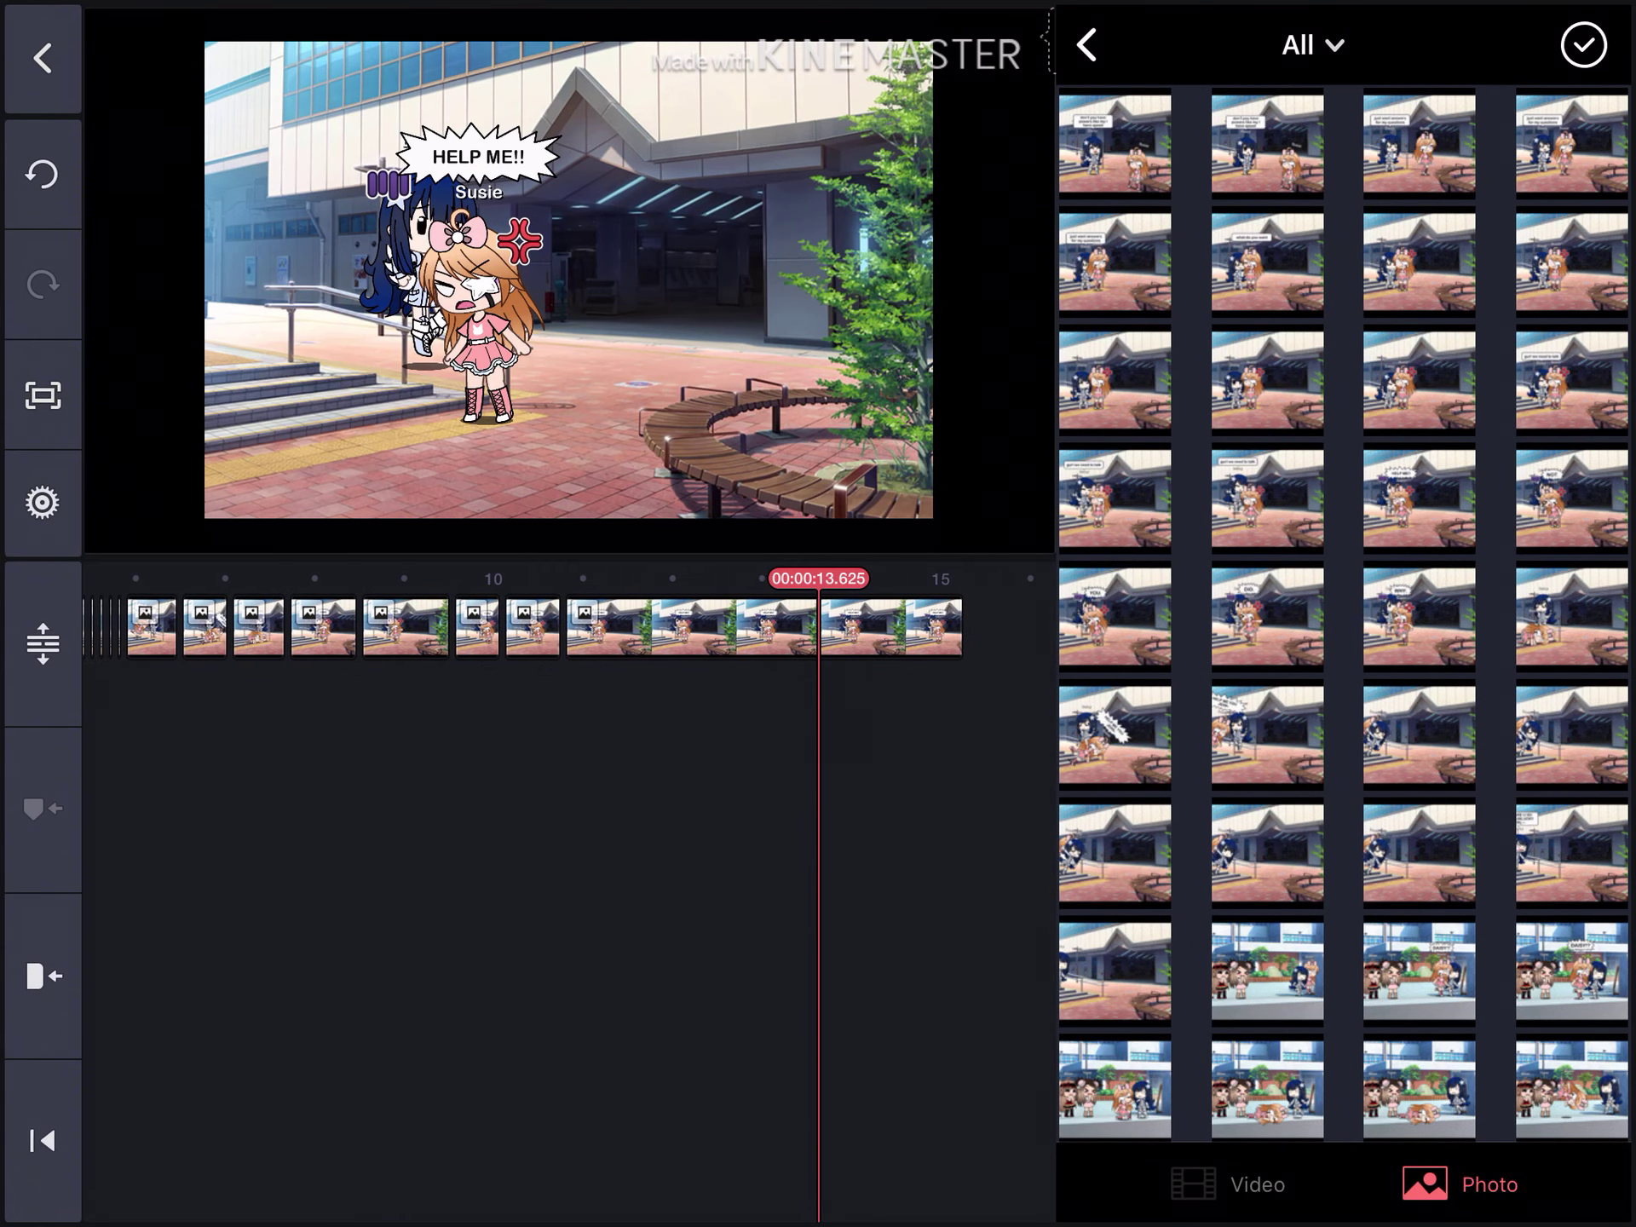
pyautogui.hscroll(2, 512, 627)
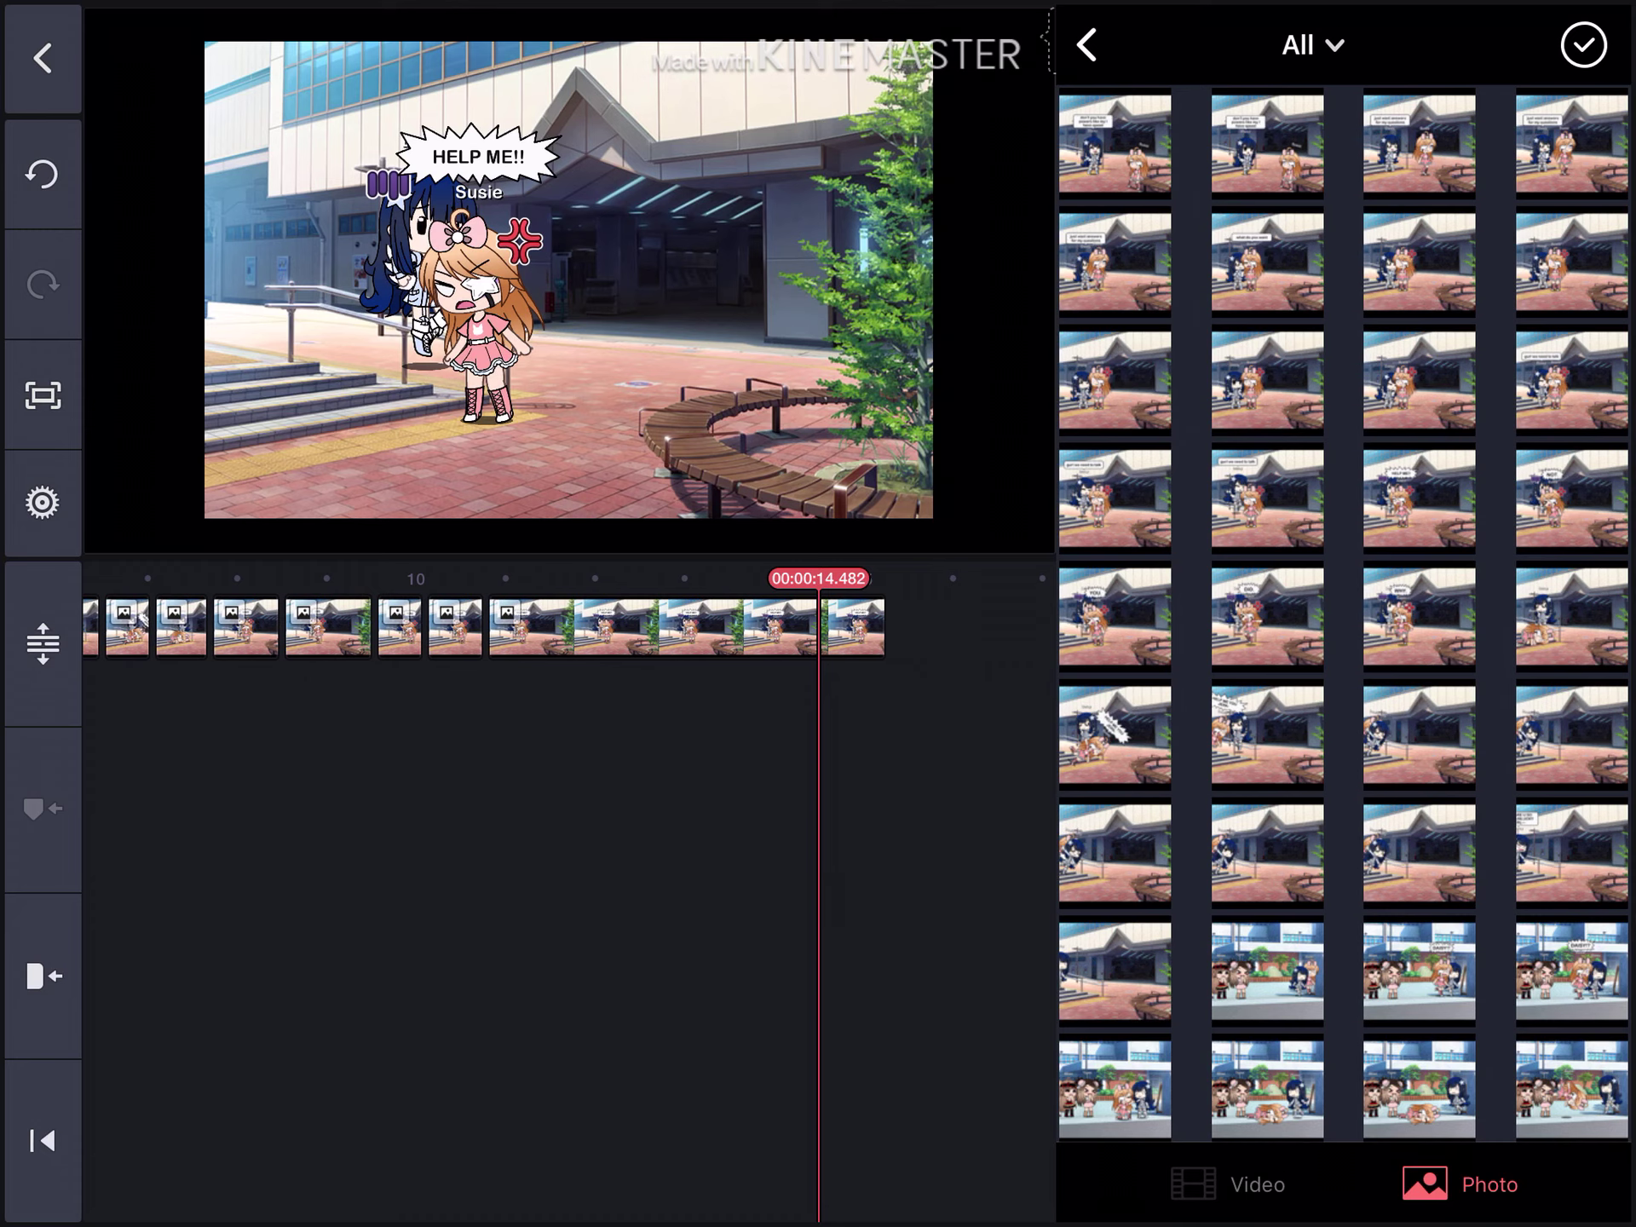
pyautogui.hscroll(-5, 511, 627)
pyautogui.hscroll(-2, 511, 626)
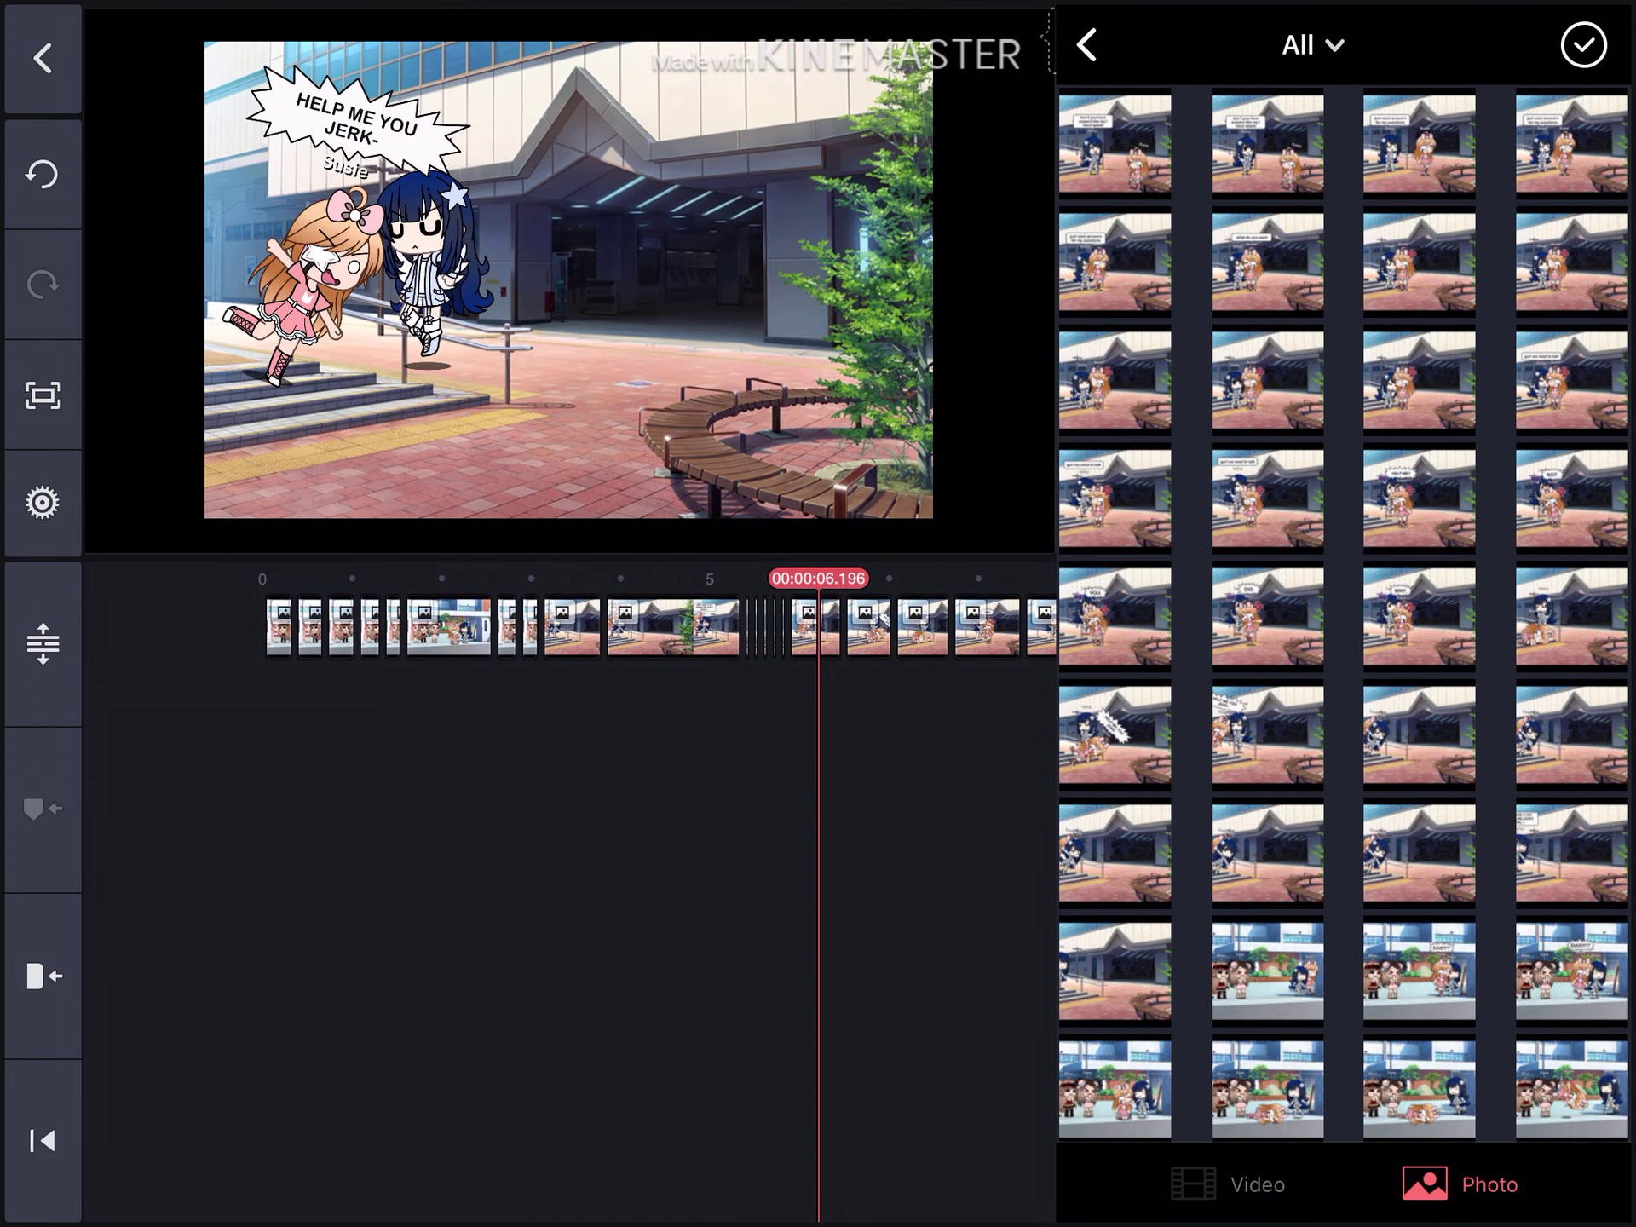
pyautogui.hscroll(5, 512, 627)
pyautogui.hscroll(5, 511, 627)
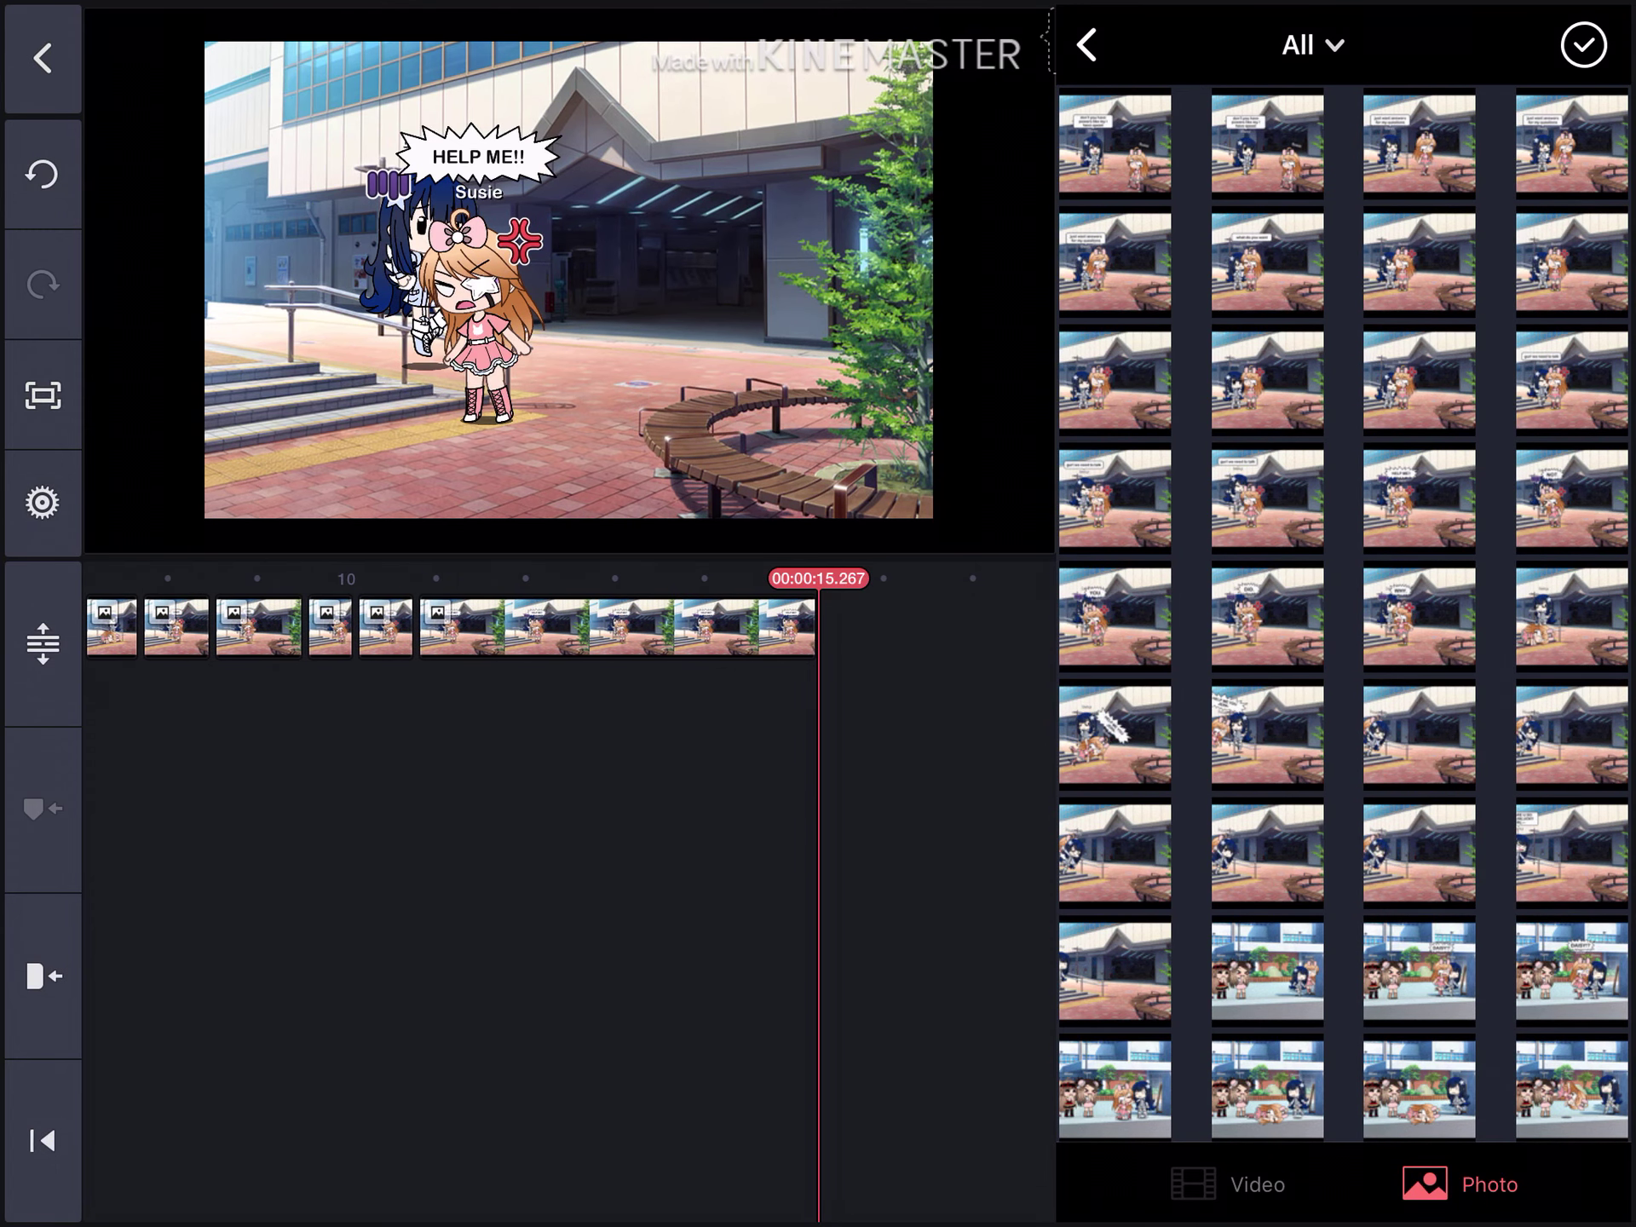
# Step: Preview three more scene photos, then close the photo browser and select a late clip
pyautogui.click(1115, 617)
pyautogui.click(59, 241)
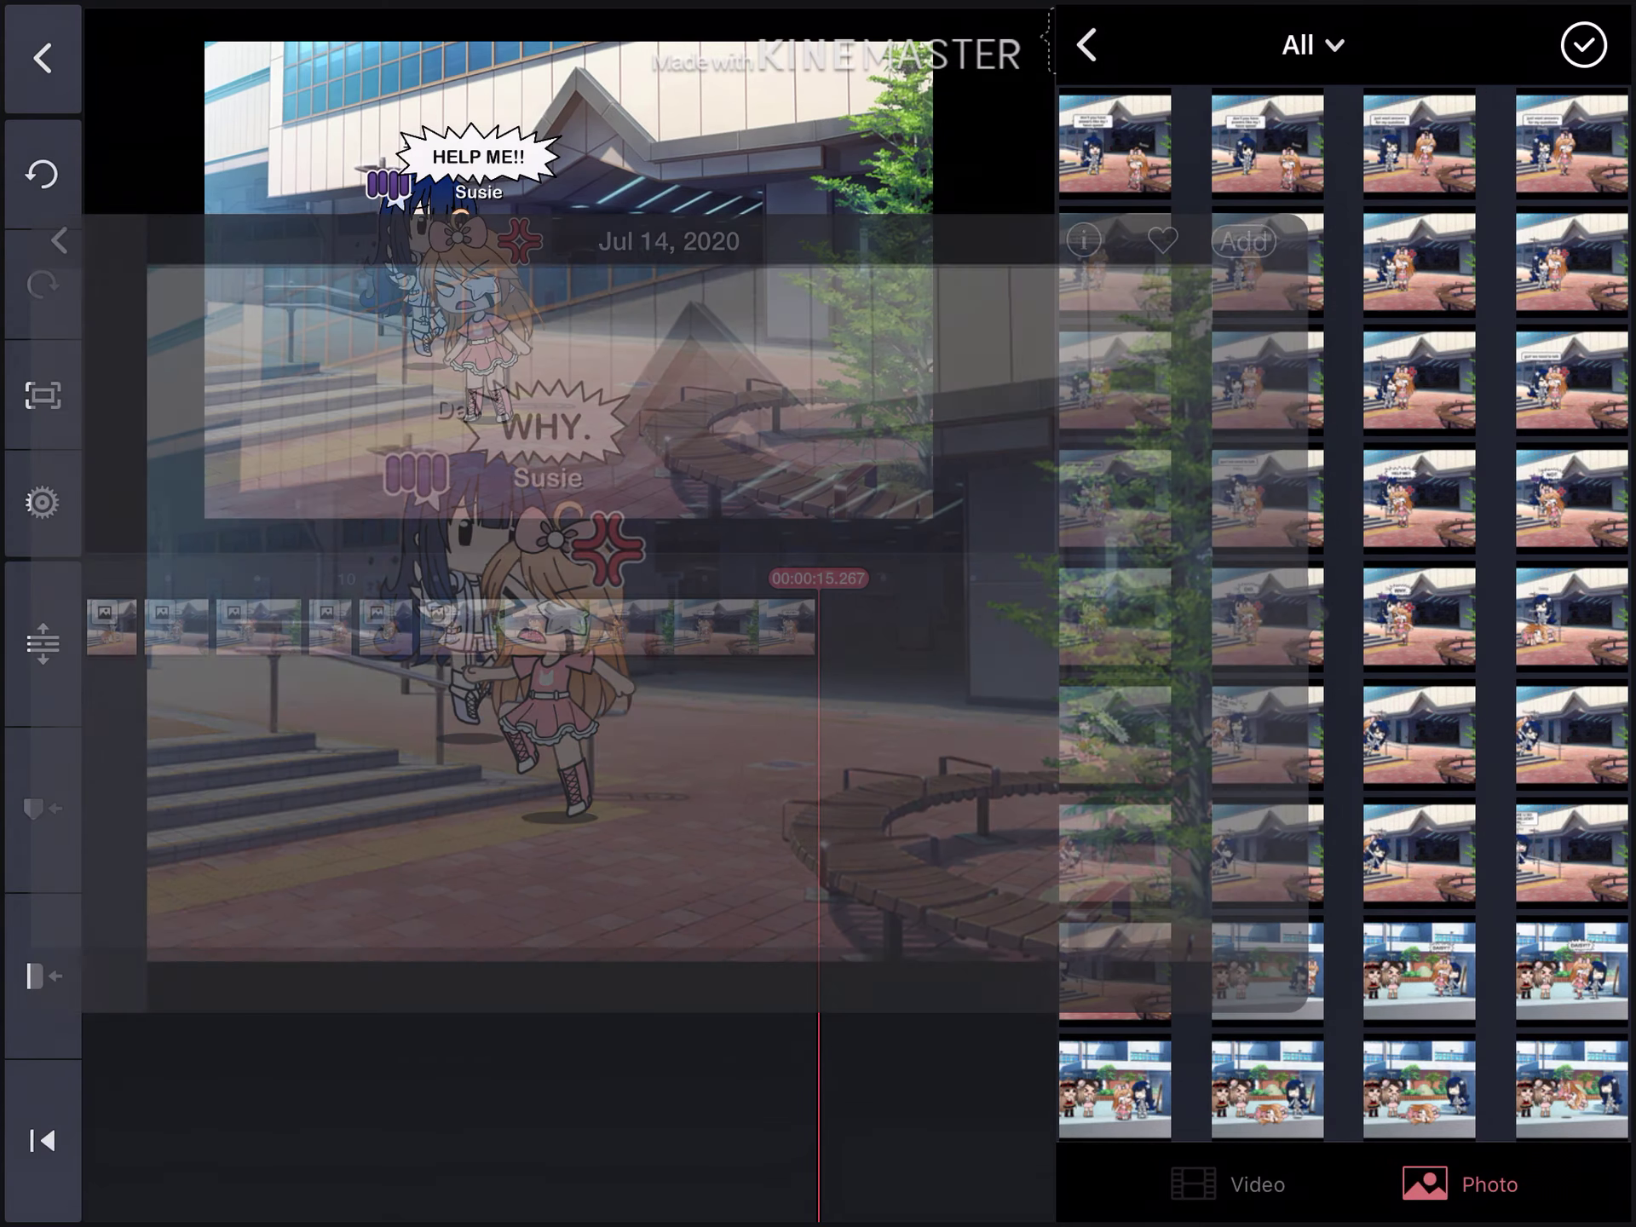
pyautogui.click(1267, 617)
pyautogui.click(59, 241)
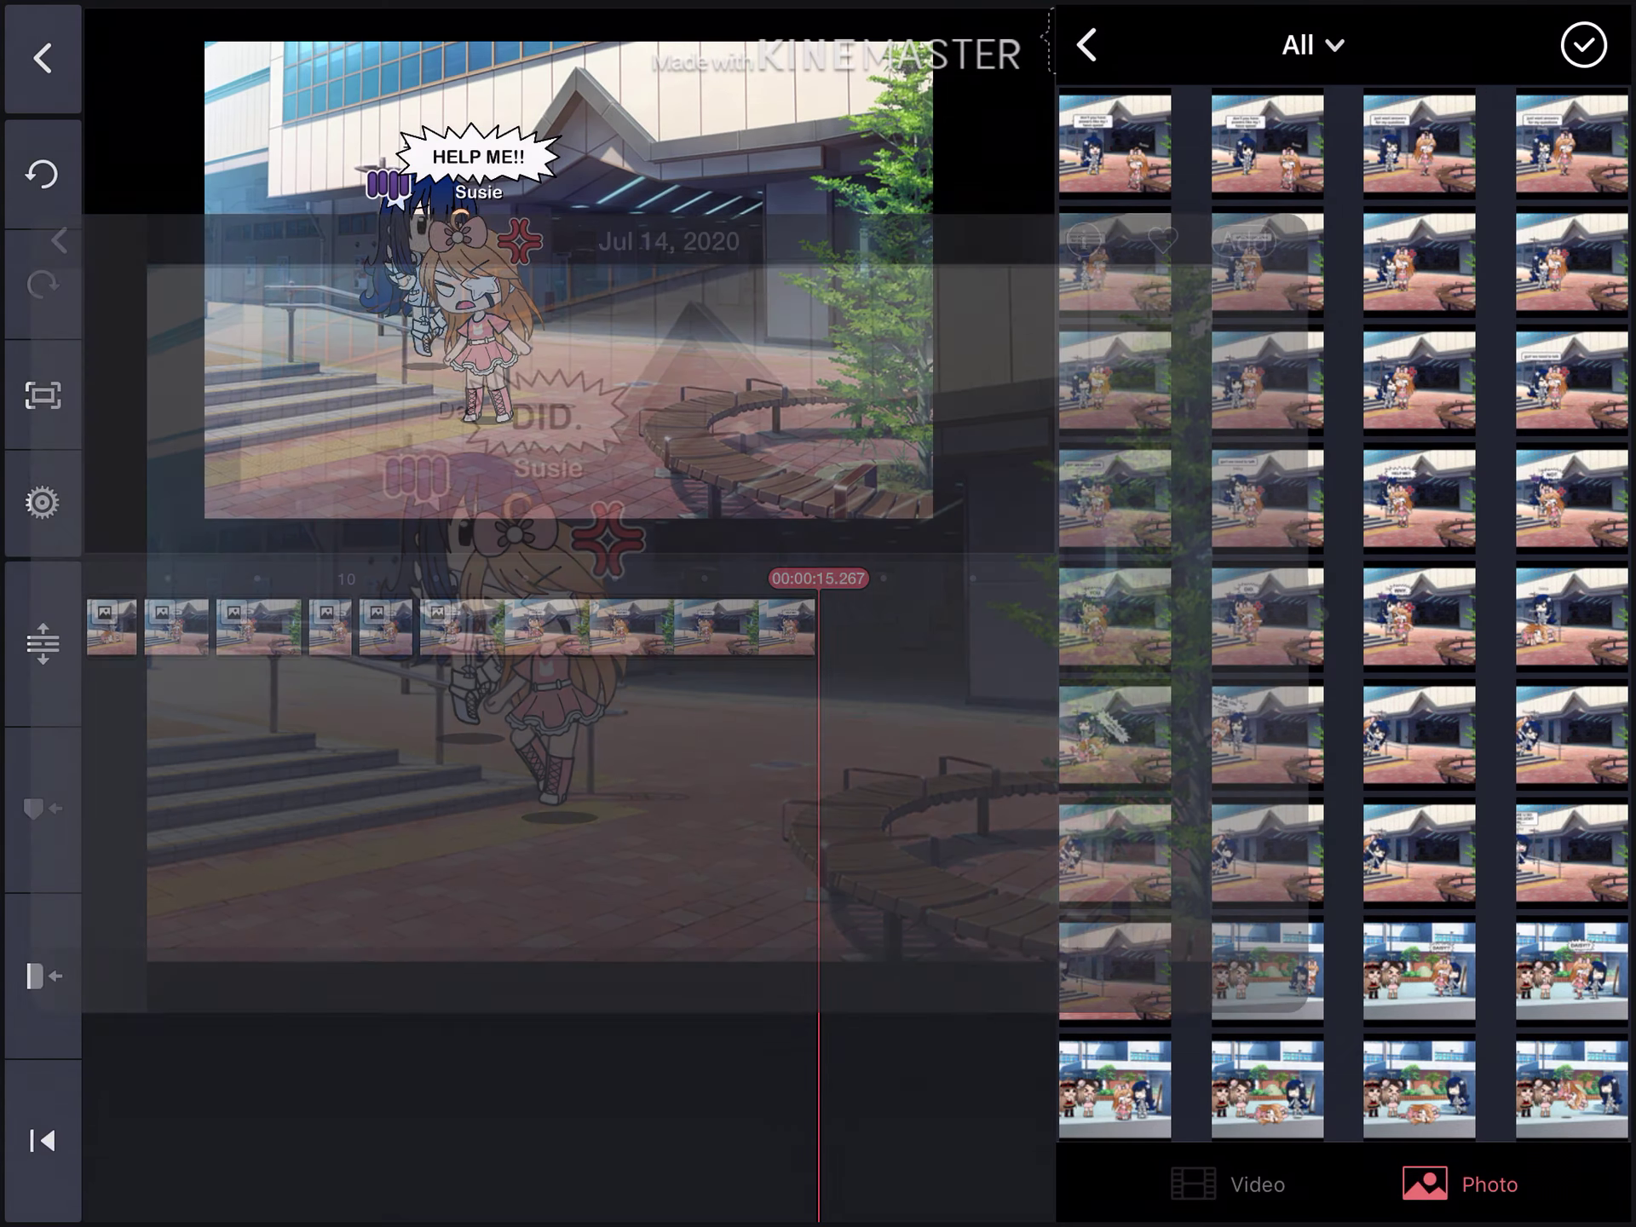
pyautogui.click(1419, 617)
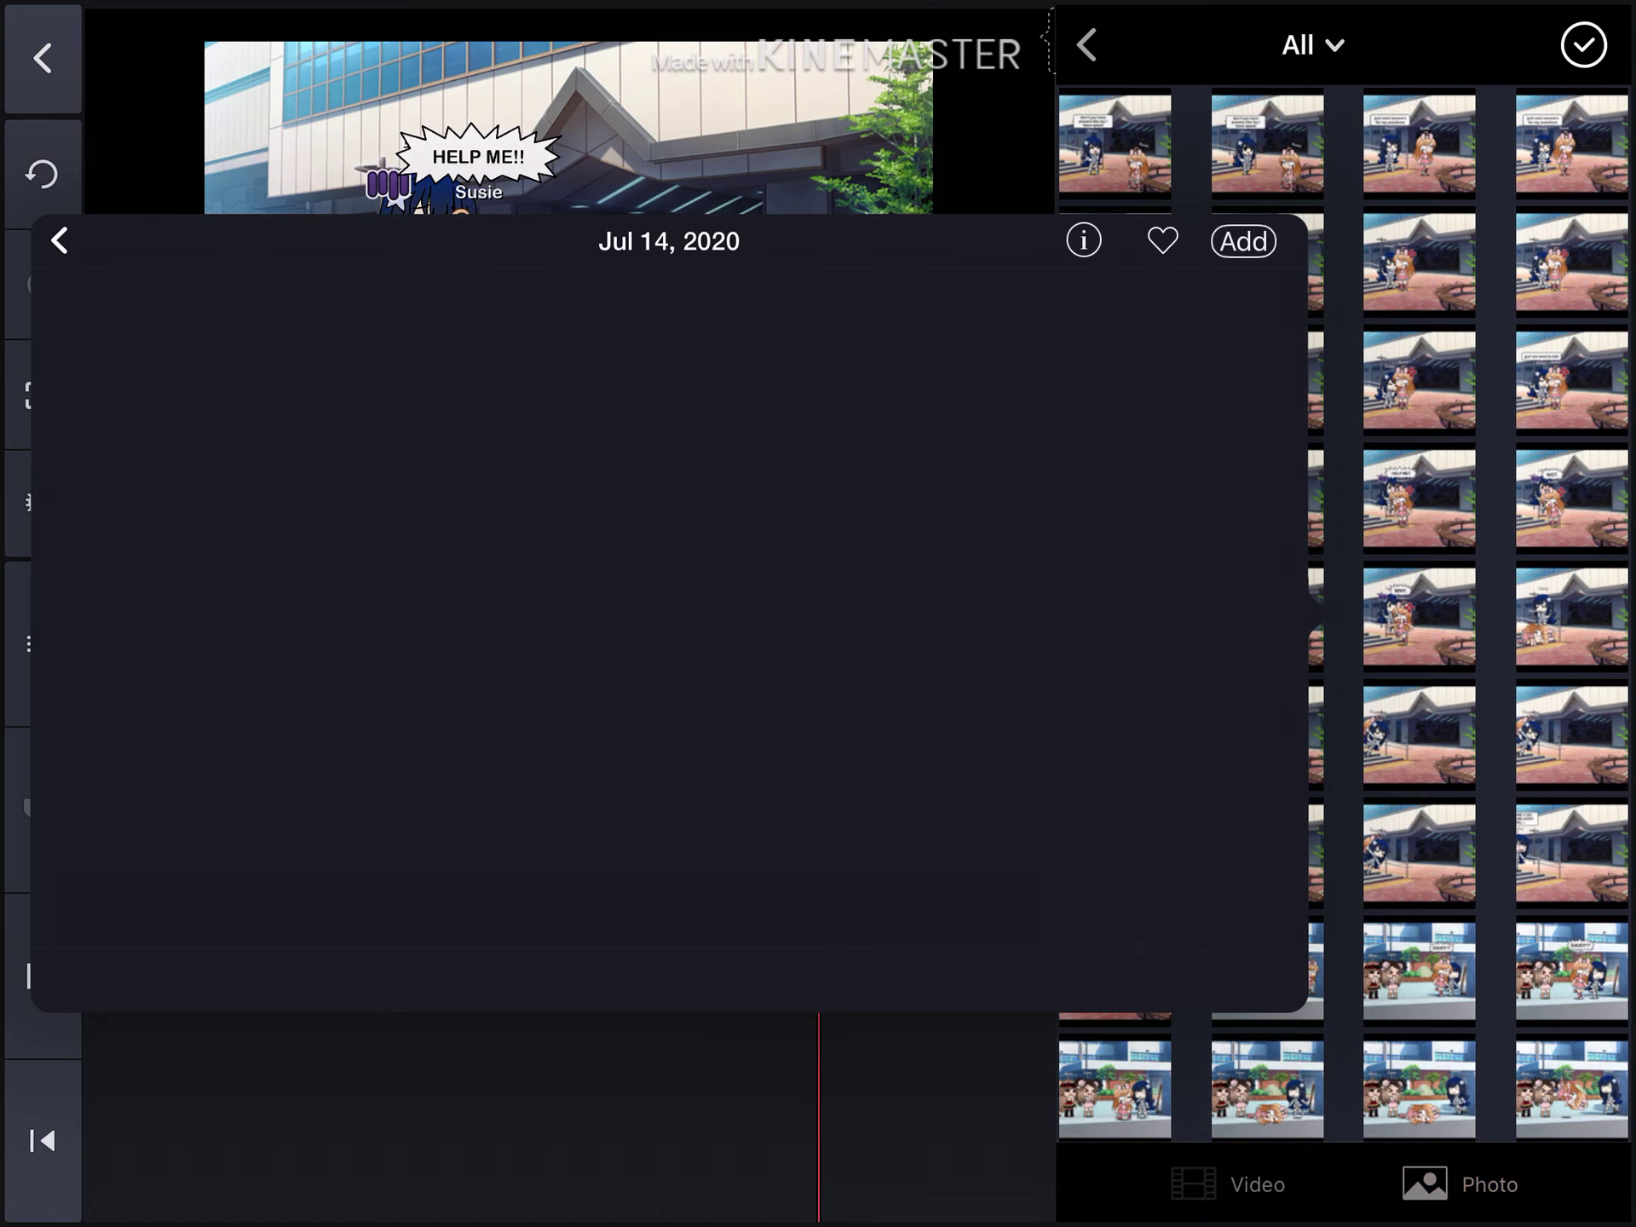
pyautogui.click(58, 241)
pyautogui.hscroll(3, 447, 626)
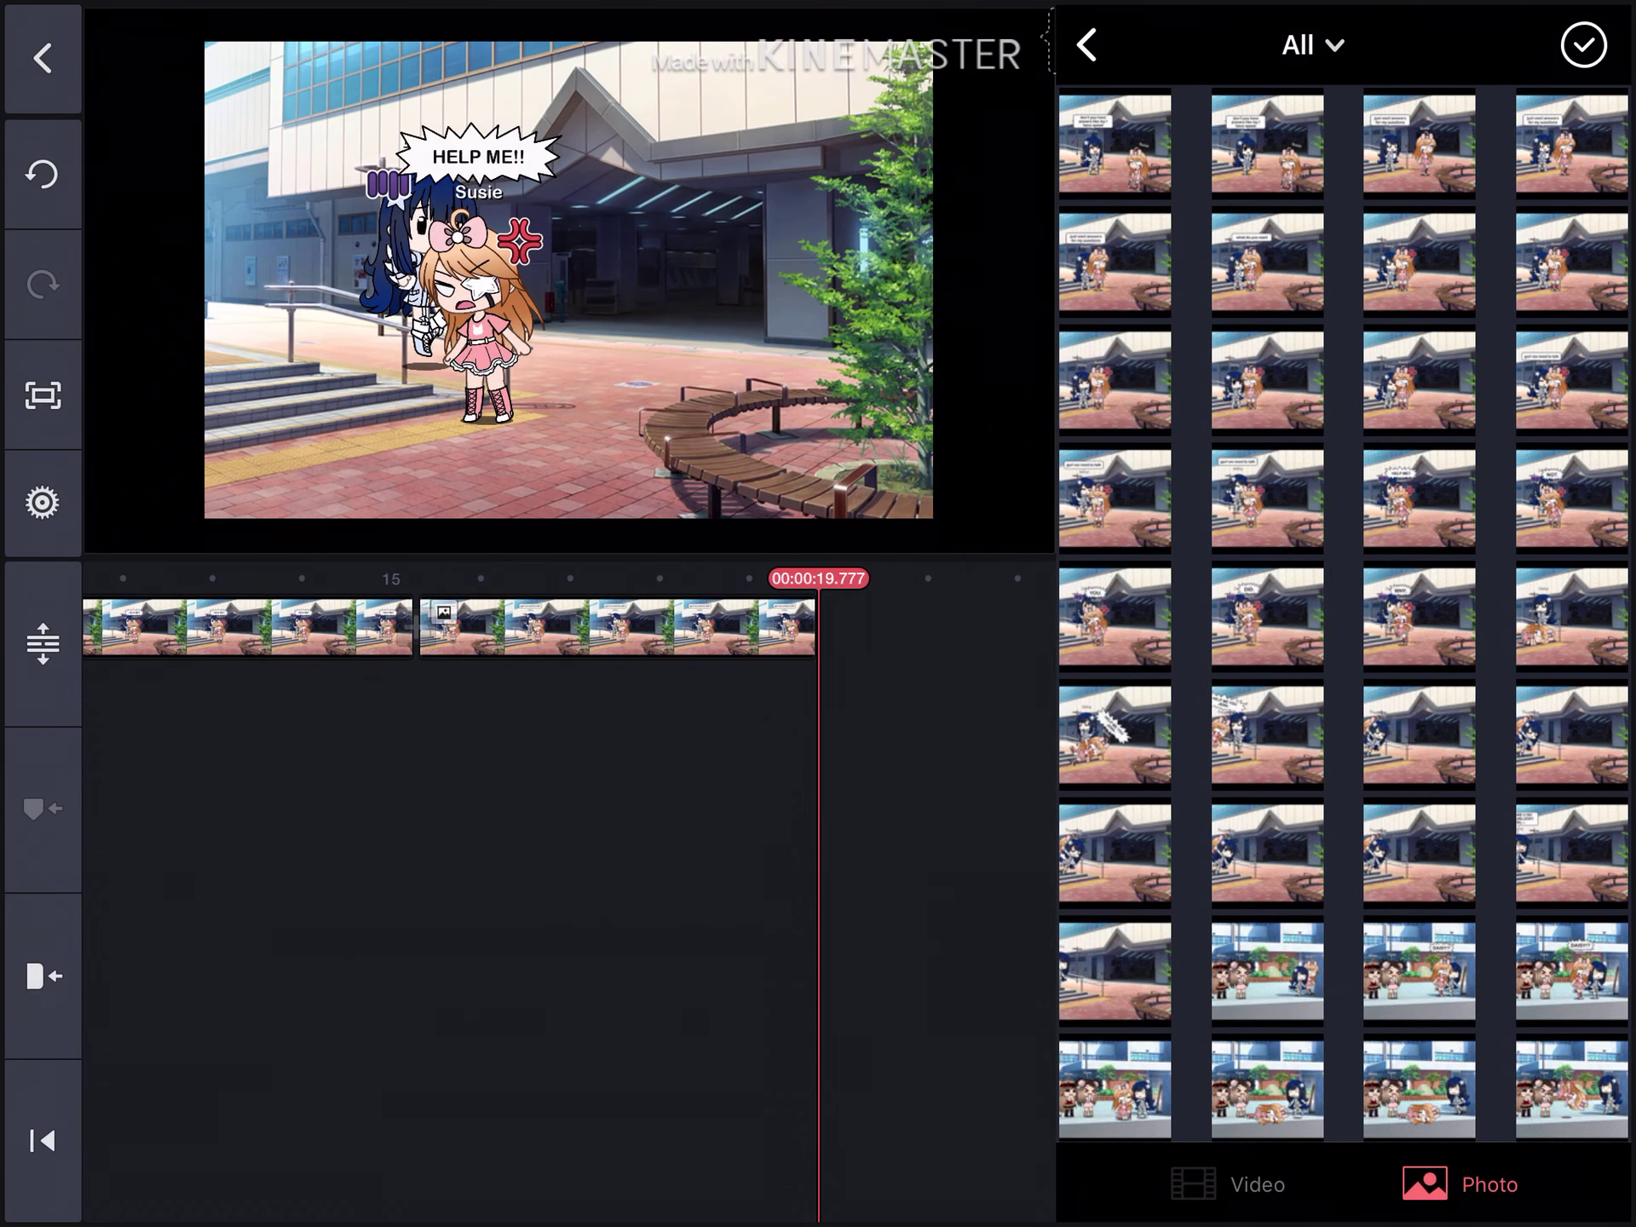
pyautogui.hscroll(5, 447, 627)
pyautogui.hscroll(4, 447, 627)
pyautogui.hscroll(8, 447, 627)
pyautogui.hscroll(5, 447, 627)
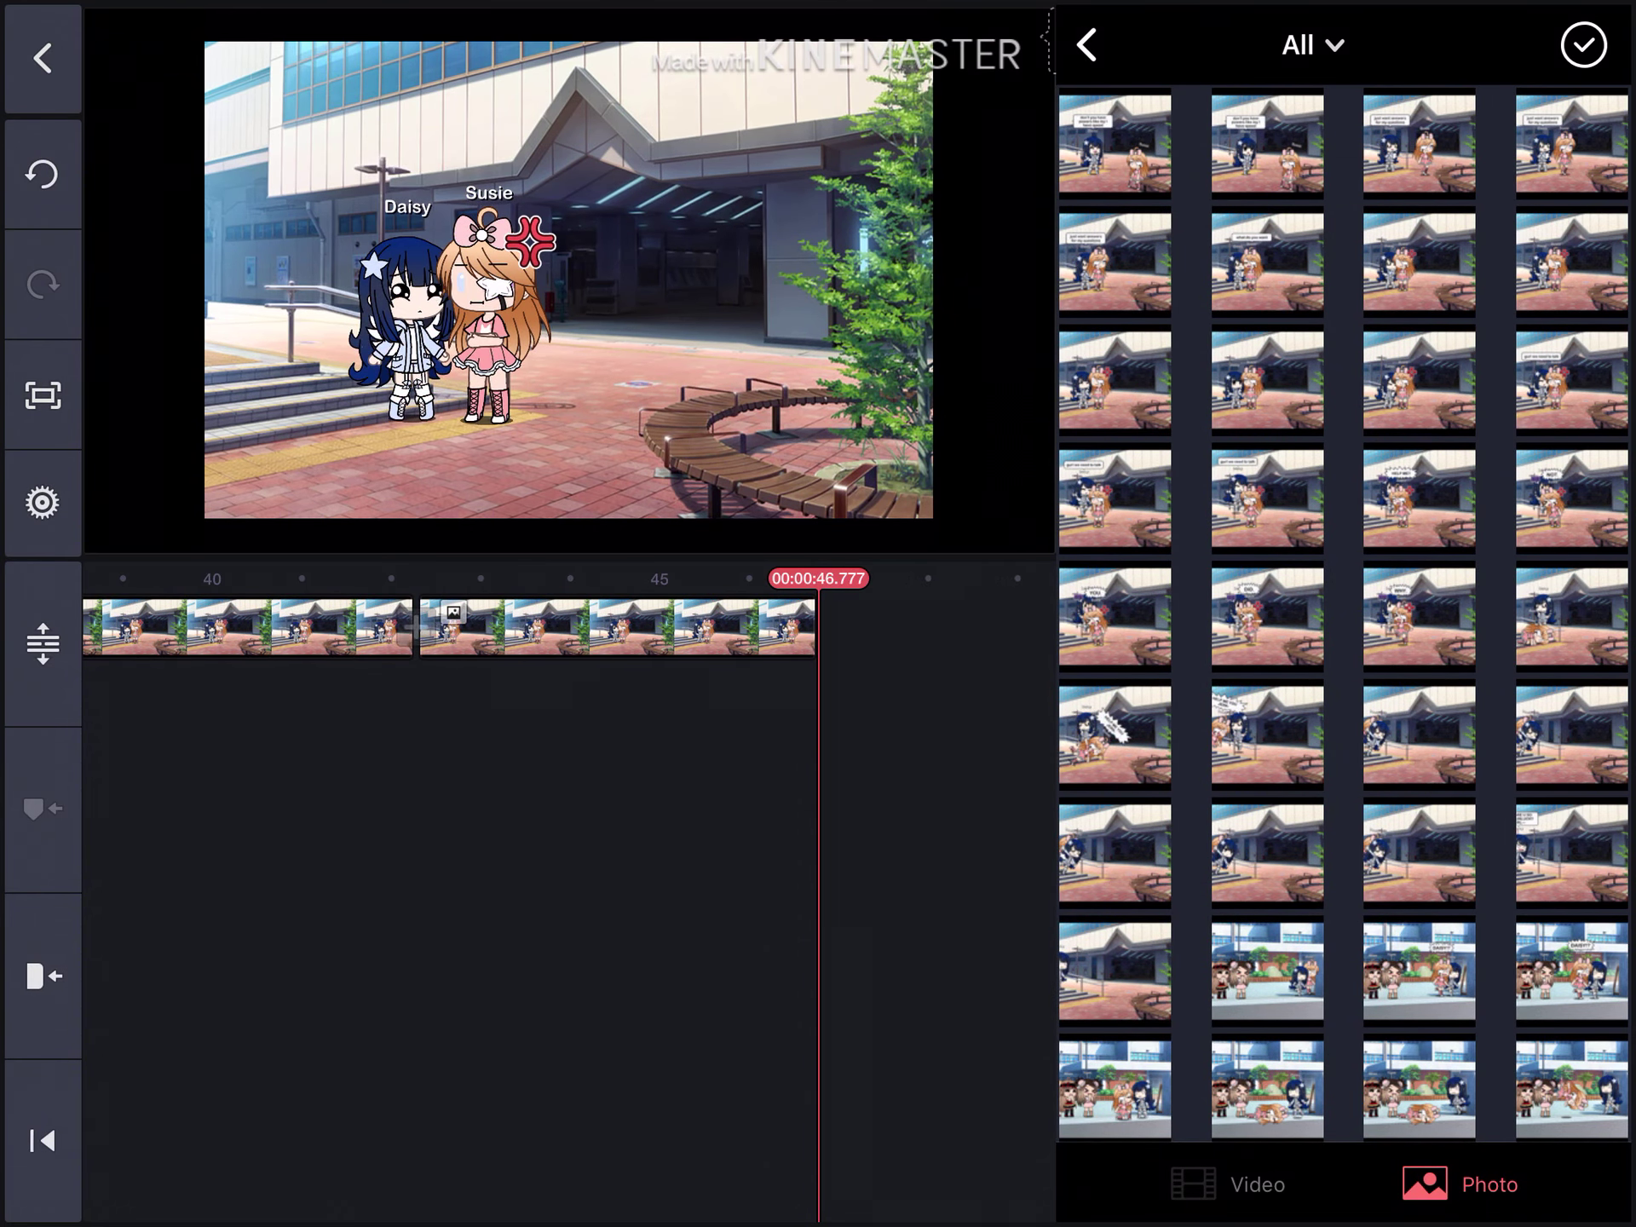
pyautogui.hscroll(3, 447, 627)
pyautogui.hscroll(5, 448, 626)
pyautogui.hscroll(5, 448, 626)
pyautogui.hscroll(5, 447, 626)
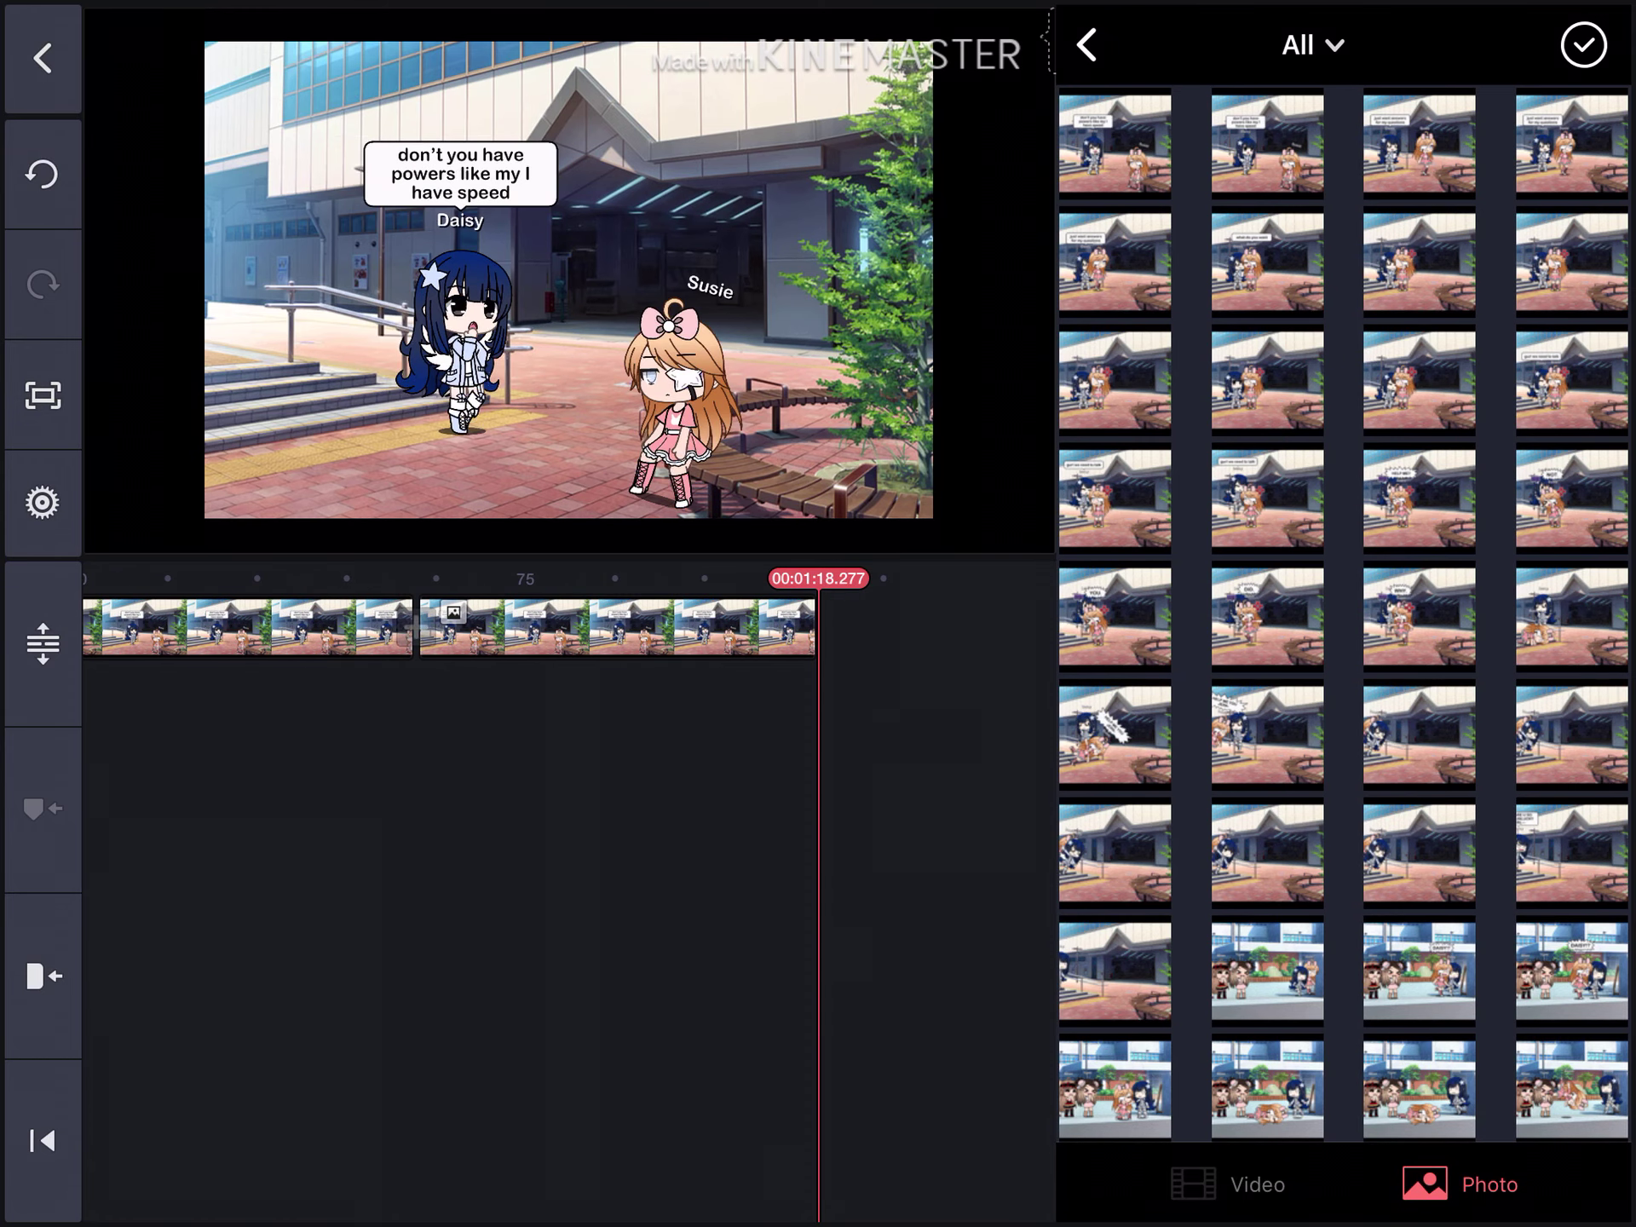
pyautogui.click(1583, 45)
pyautogui.click(613, 627)
# Step: Trim the starts of the short clip and the longer clip before it
pyautogui.moveTo(613, 626); pyautogui.dragTo(613, 627)
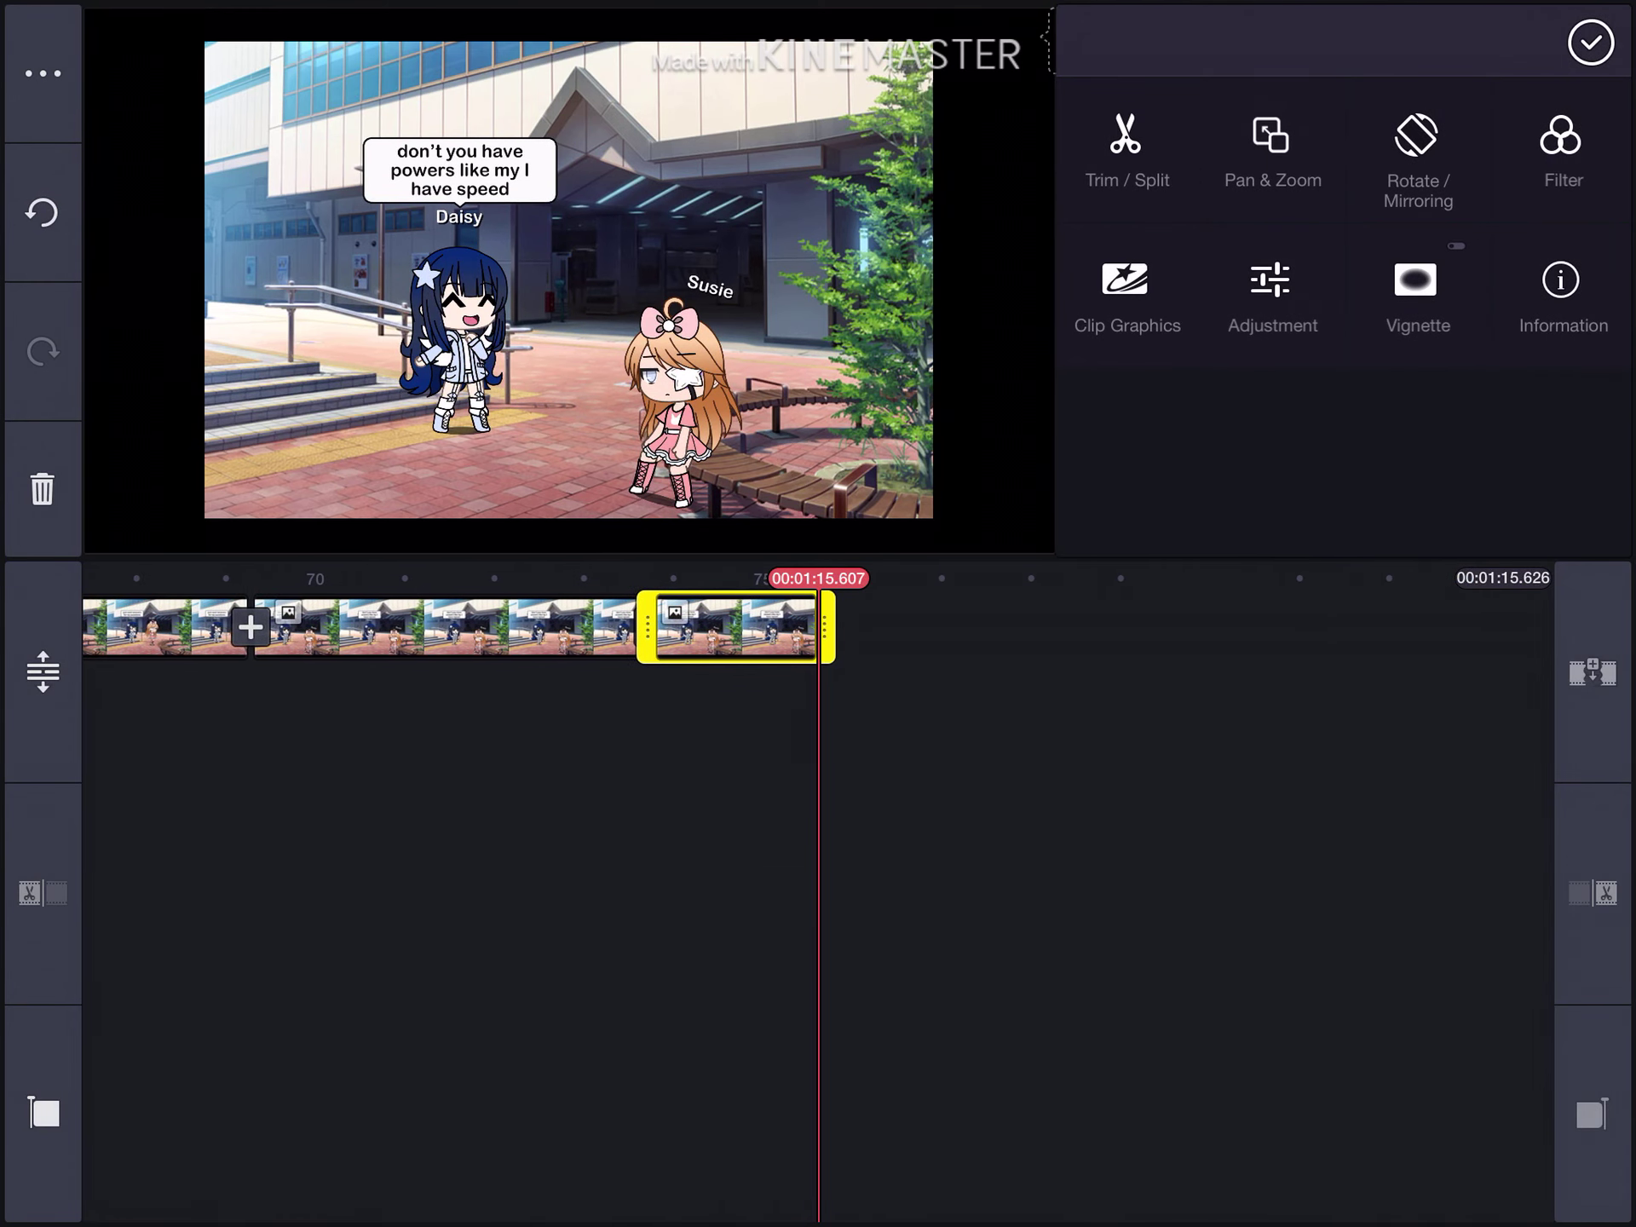
pyautogui.moveTo(409, 626); pyautogui.dragTo(712, 627)
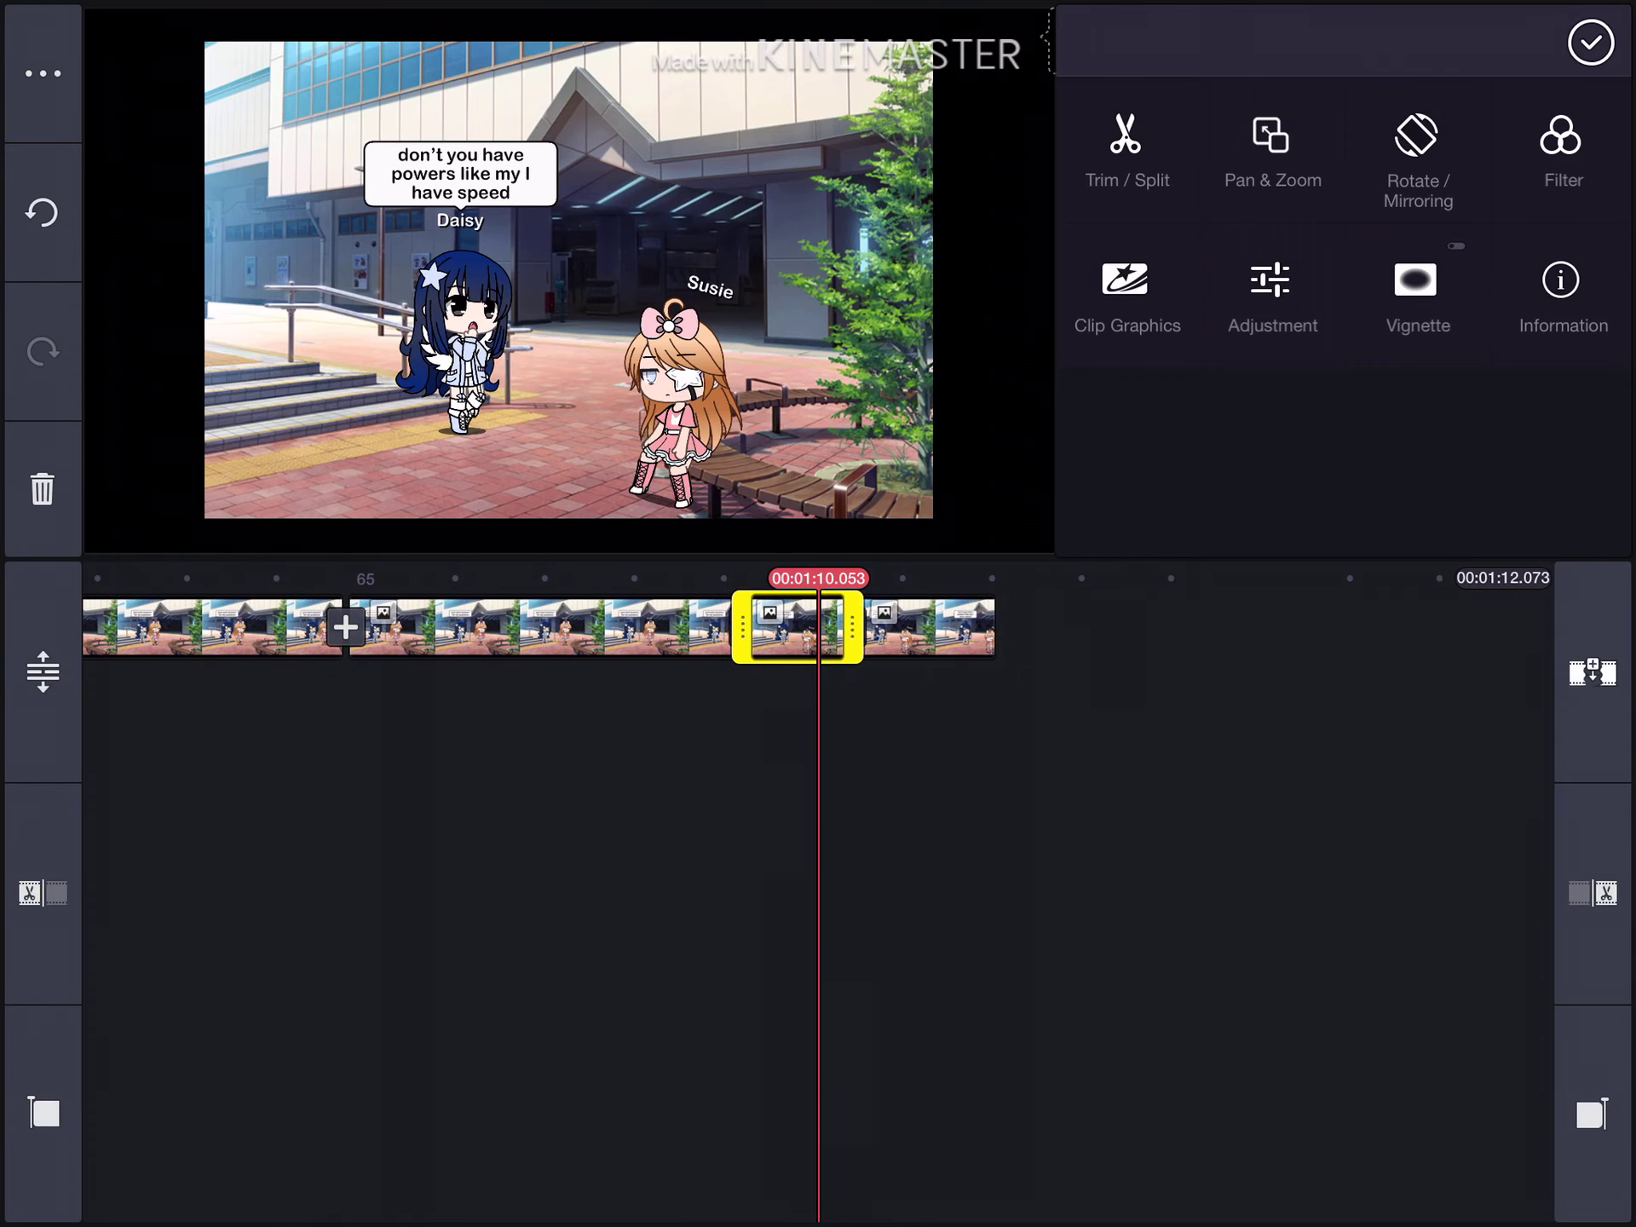
pyautogui.click(818, 894)
pyautogui.click(614, 627)
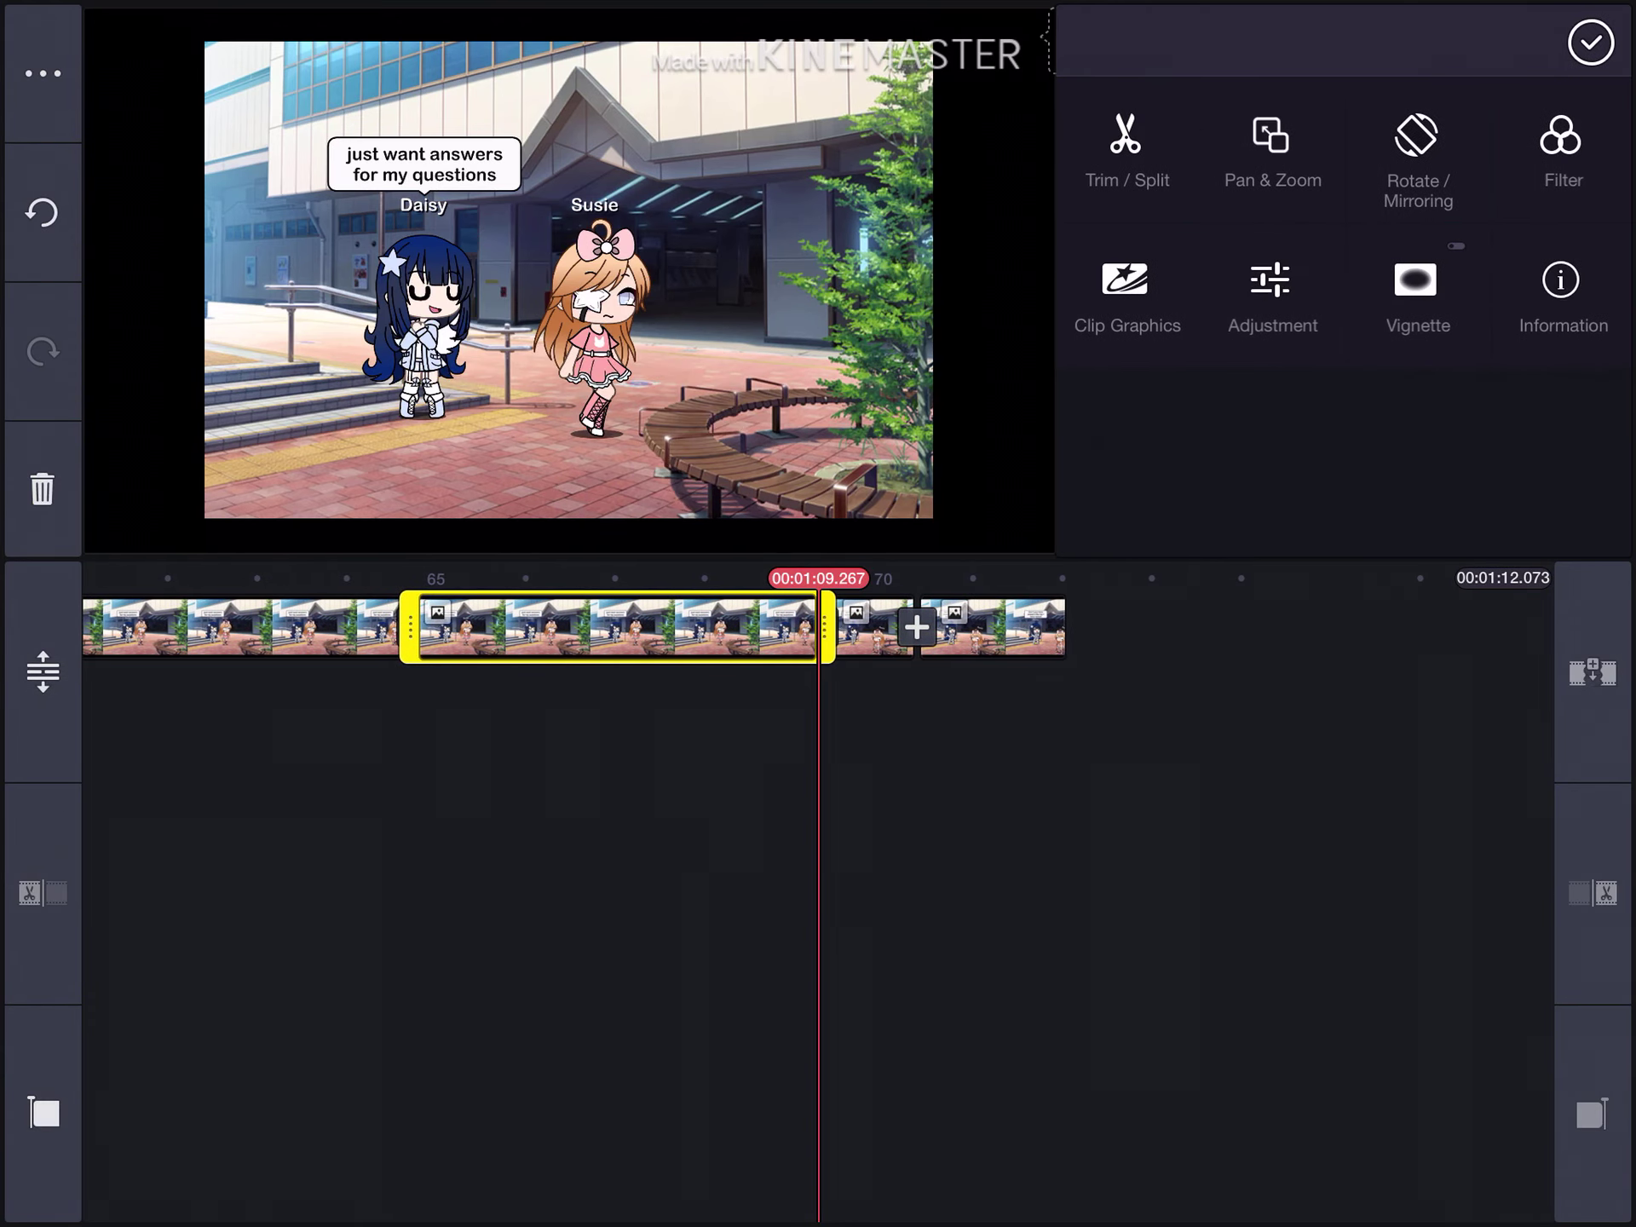
pyautogui.moveTo(410, 626); pyautogui.dragTo(741, 626)
pyautogui.click(1590, 43)
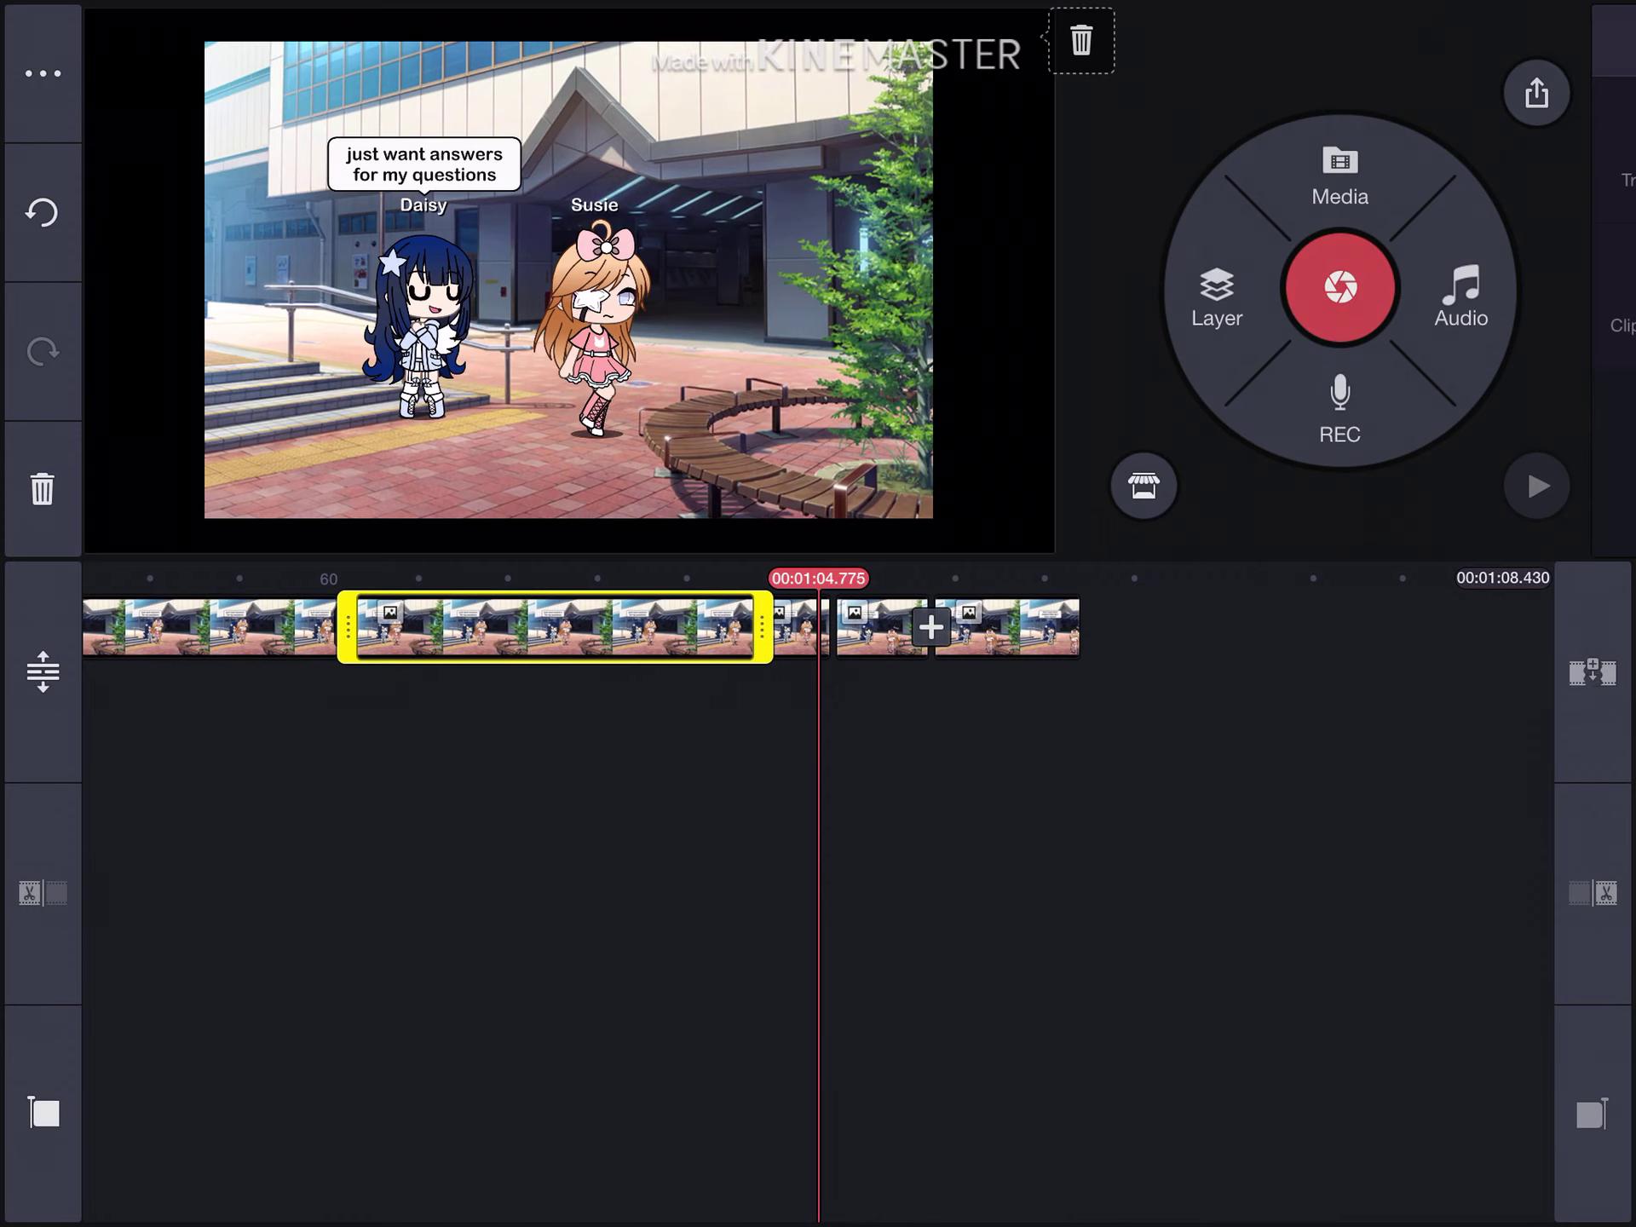
# Step: Lengthen and then shorten another clip from its start
pyautogui.click(576, 627)
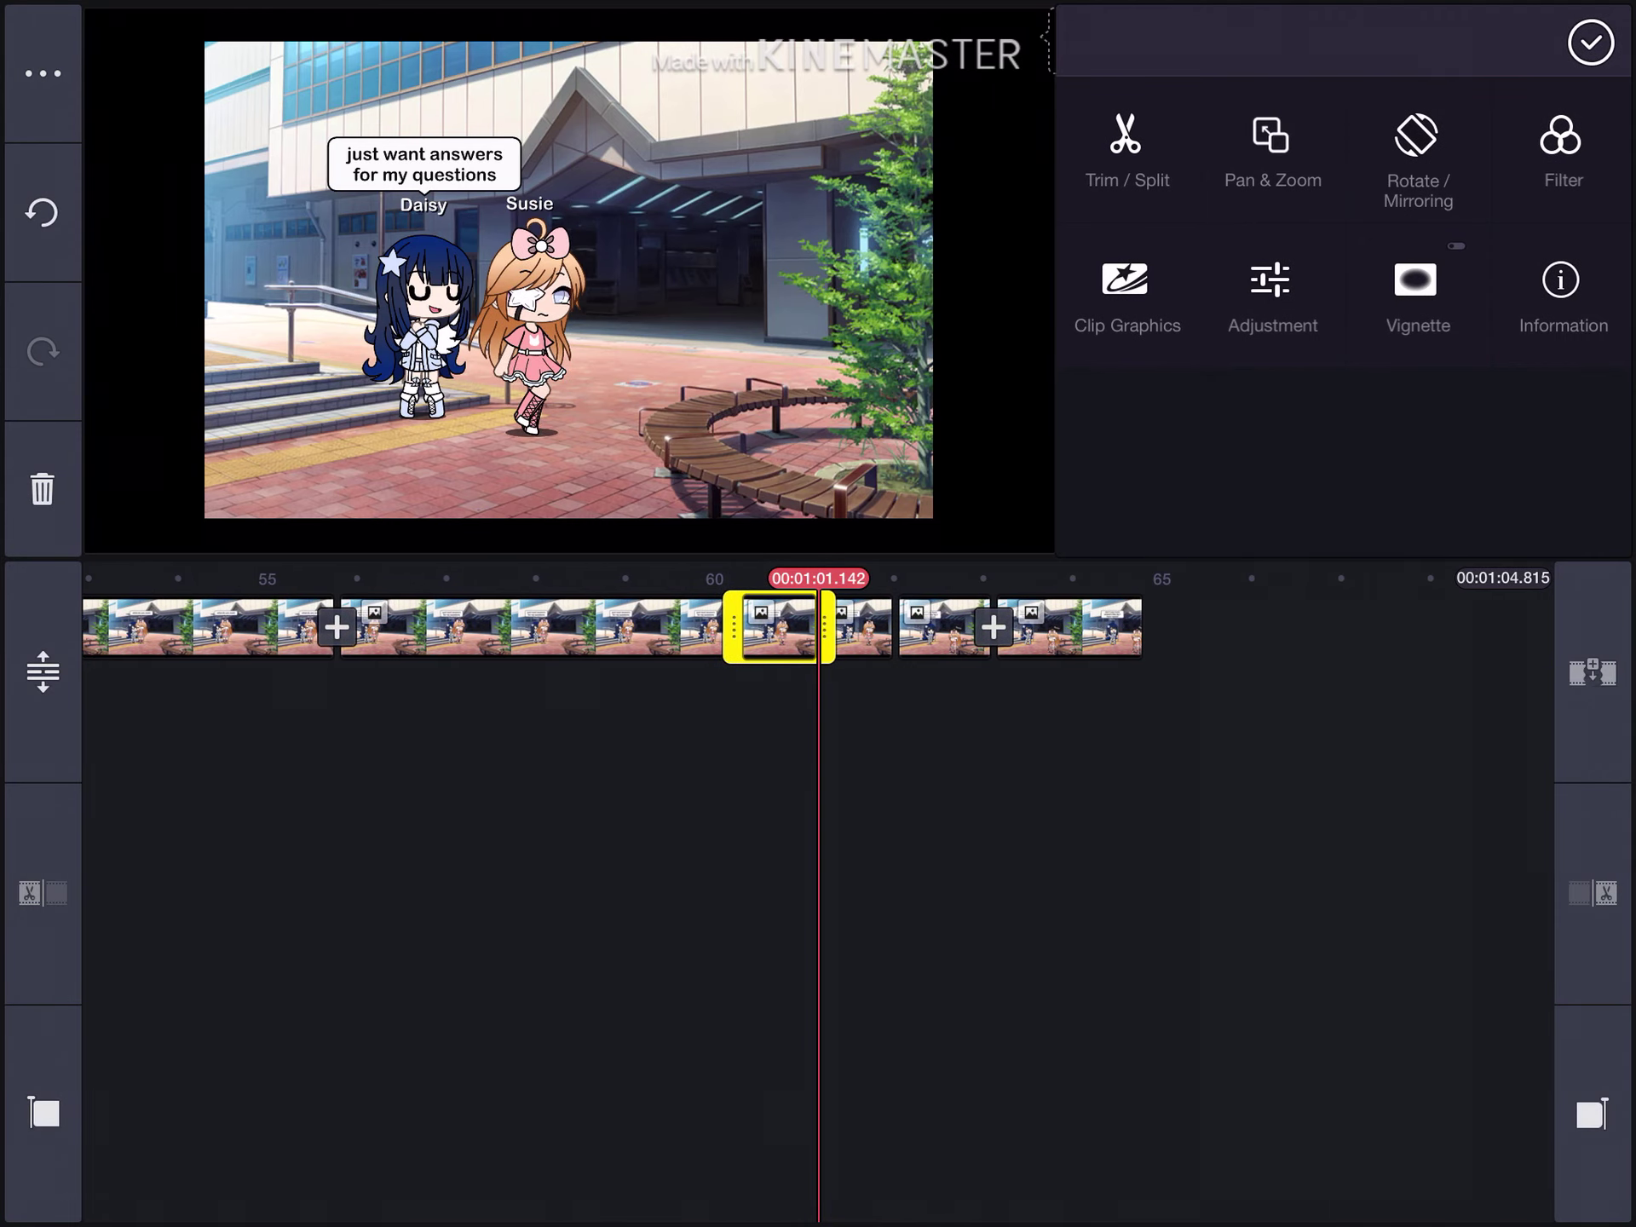
pyautogui.moveTo(733, 627); pyautogui.dragTo(410, 627)
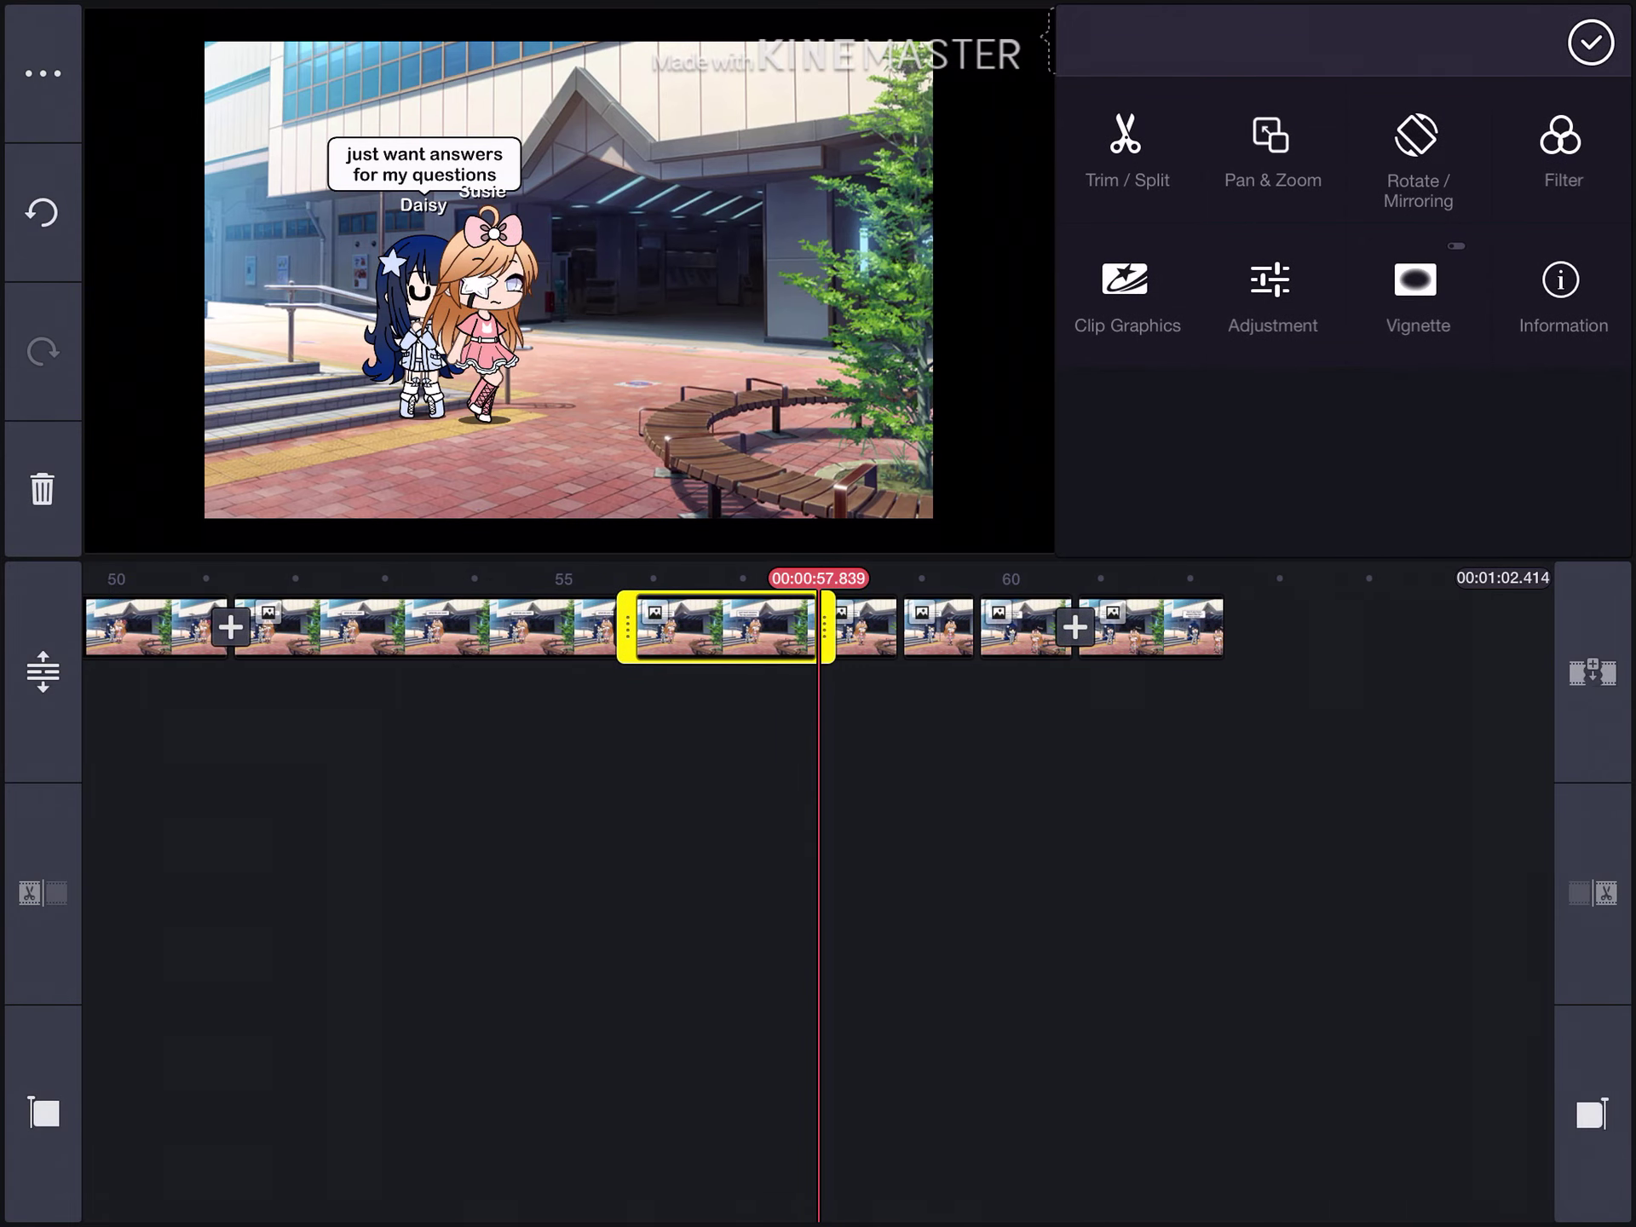
pyautogui.moveTo(627, 627); pyautogui.dragTo(722, 626)
pyautogui.click(1589, 42)
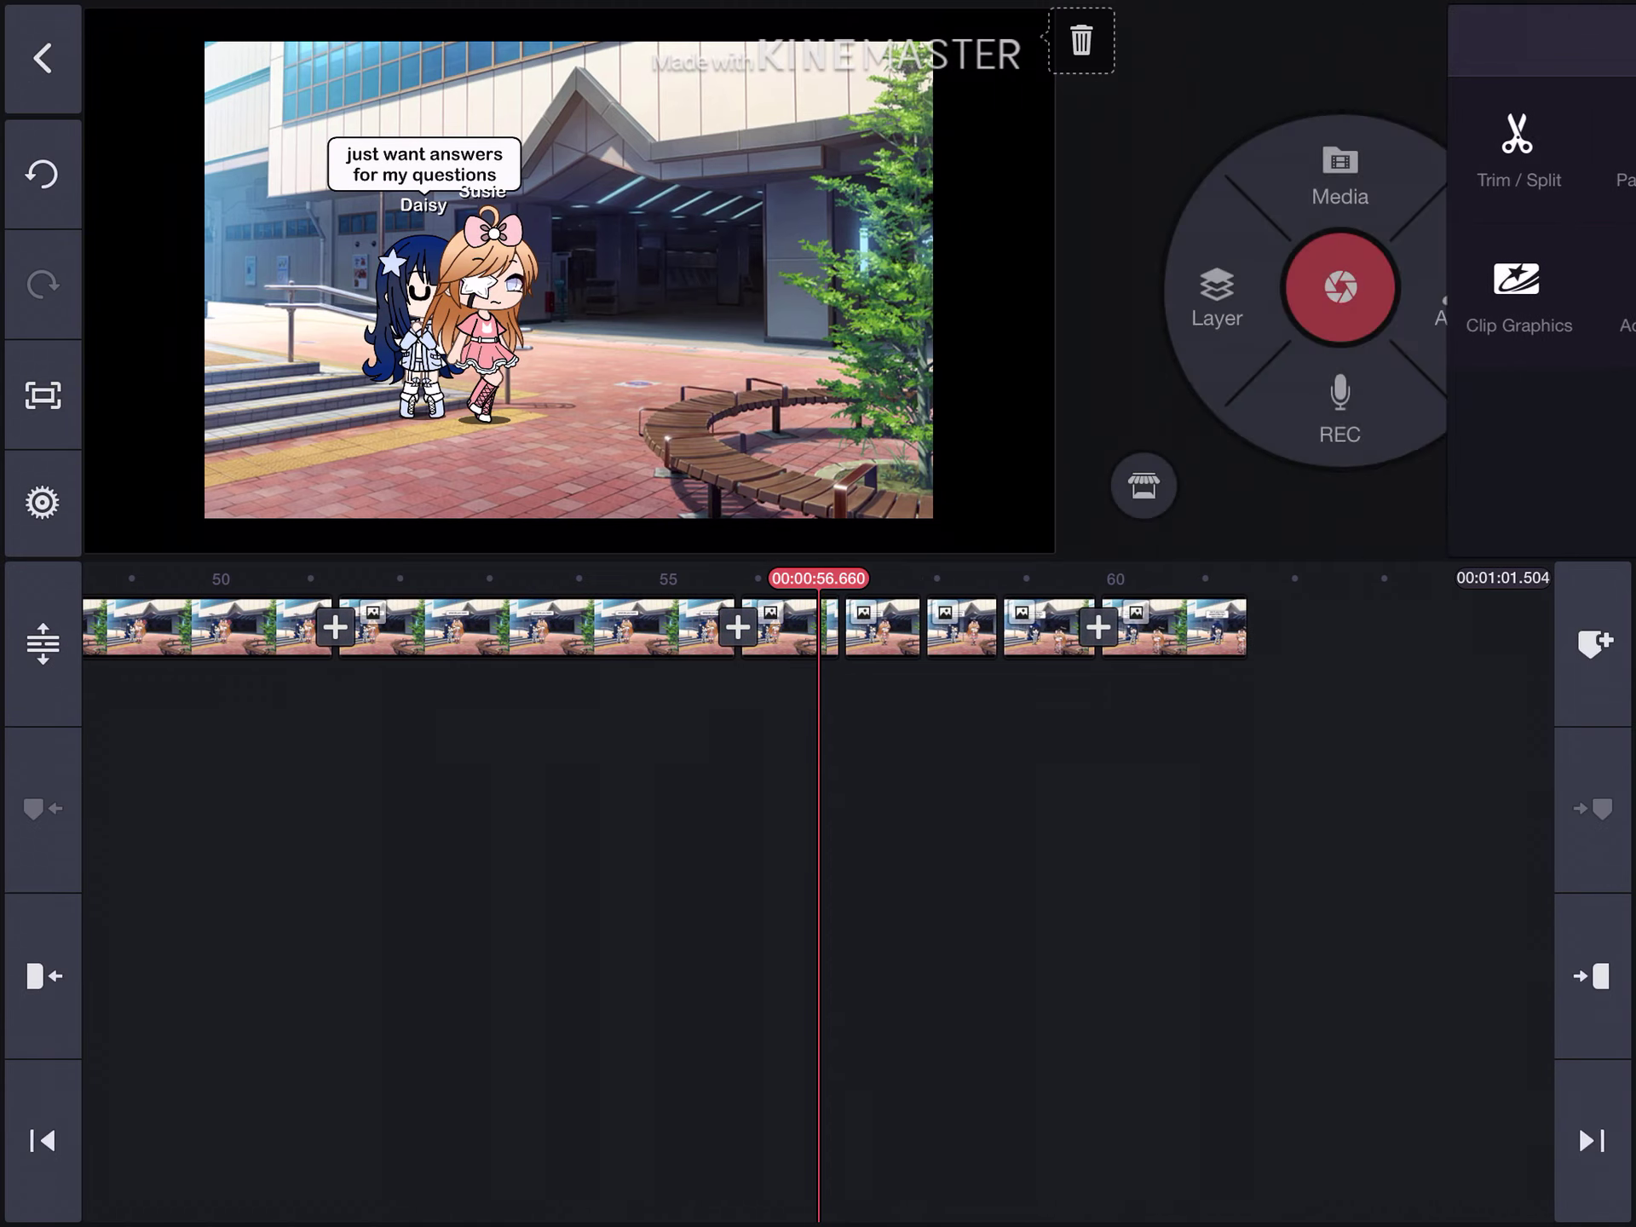
# Step: Lengthen the next short clip from its start until it is slightly longer
pyautogui.click(537, 626)
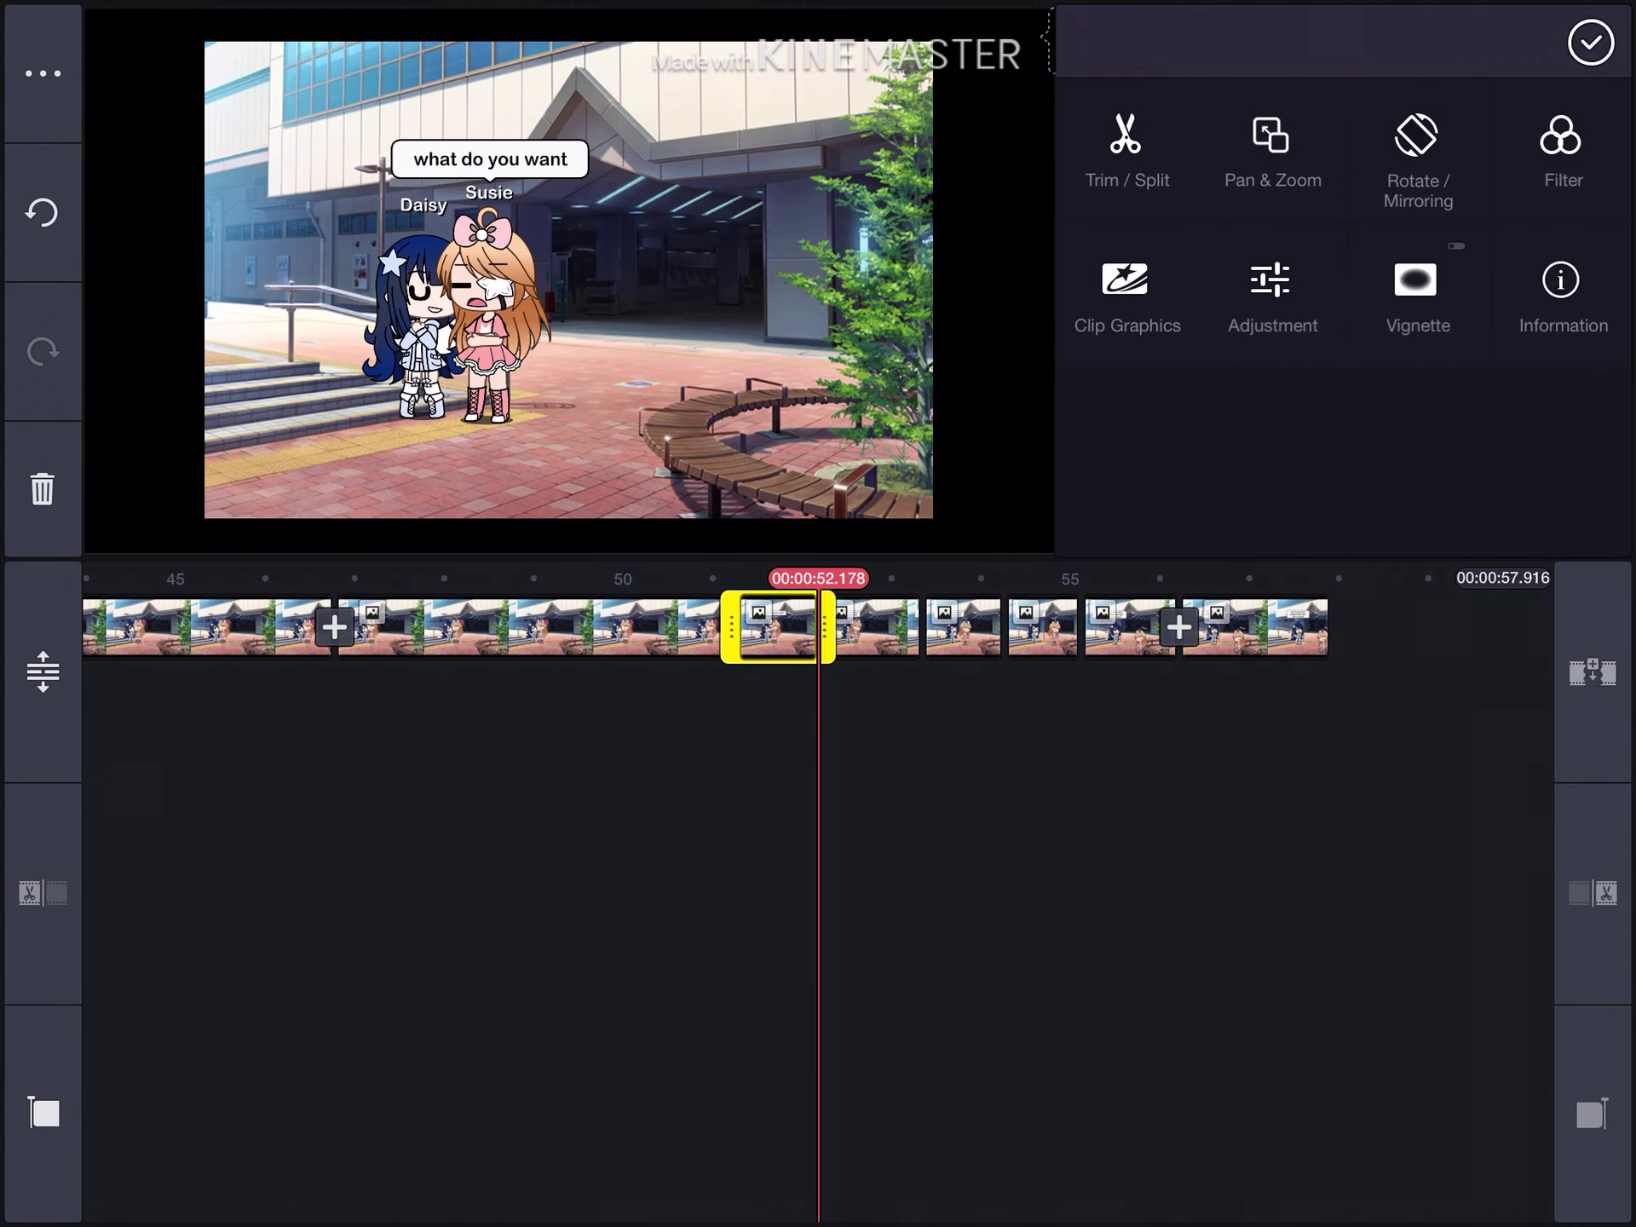
pyautogui.moveTo(730, 626); pyautogui.dragTo(409, 626)
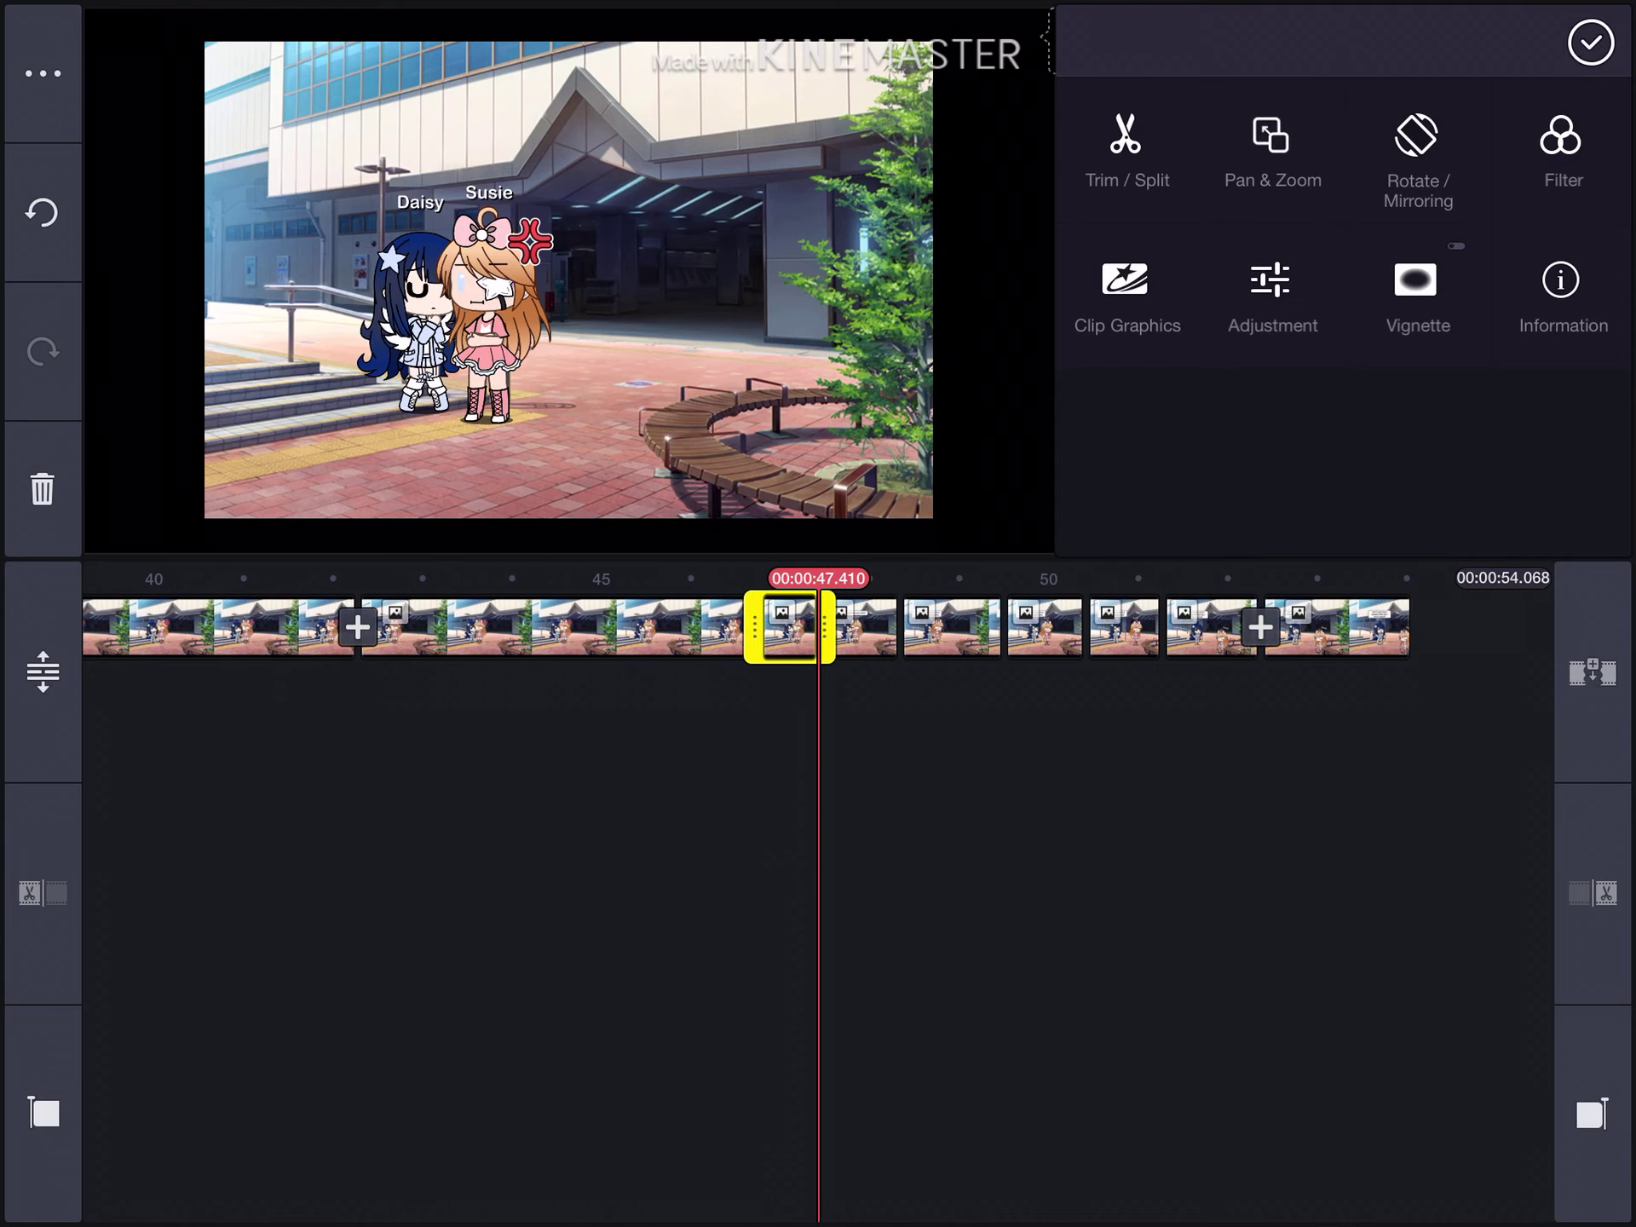
pyautogui.moveTo(757, 626)
pyautogui.mouseDown()
pyautogui.moveTo(782, 626)
pyautogui.moveTo(409, 626)
pyautogui.mouseUp()
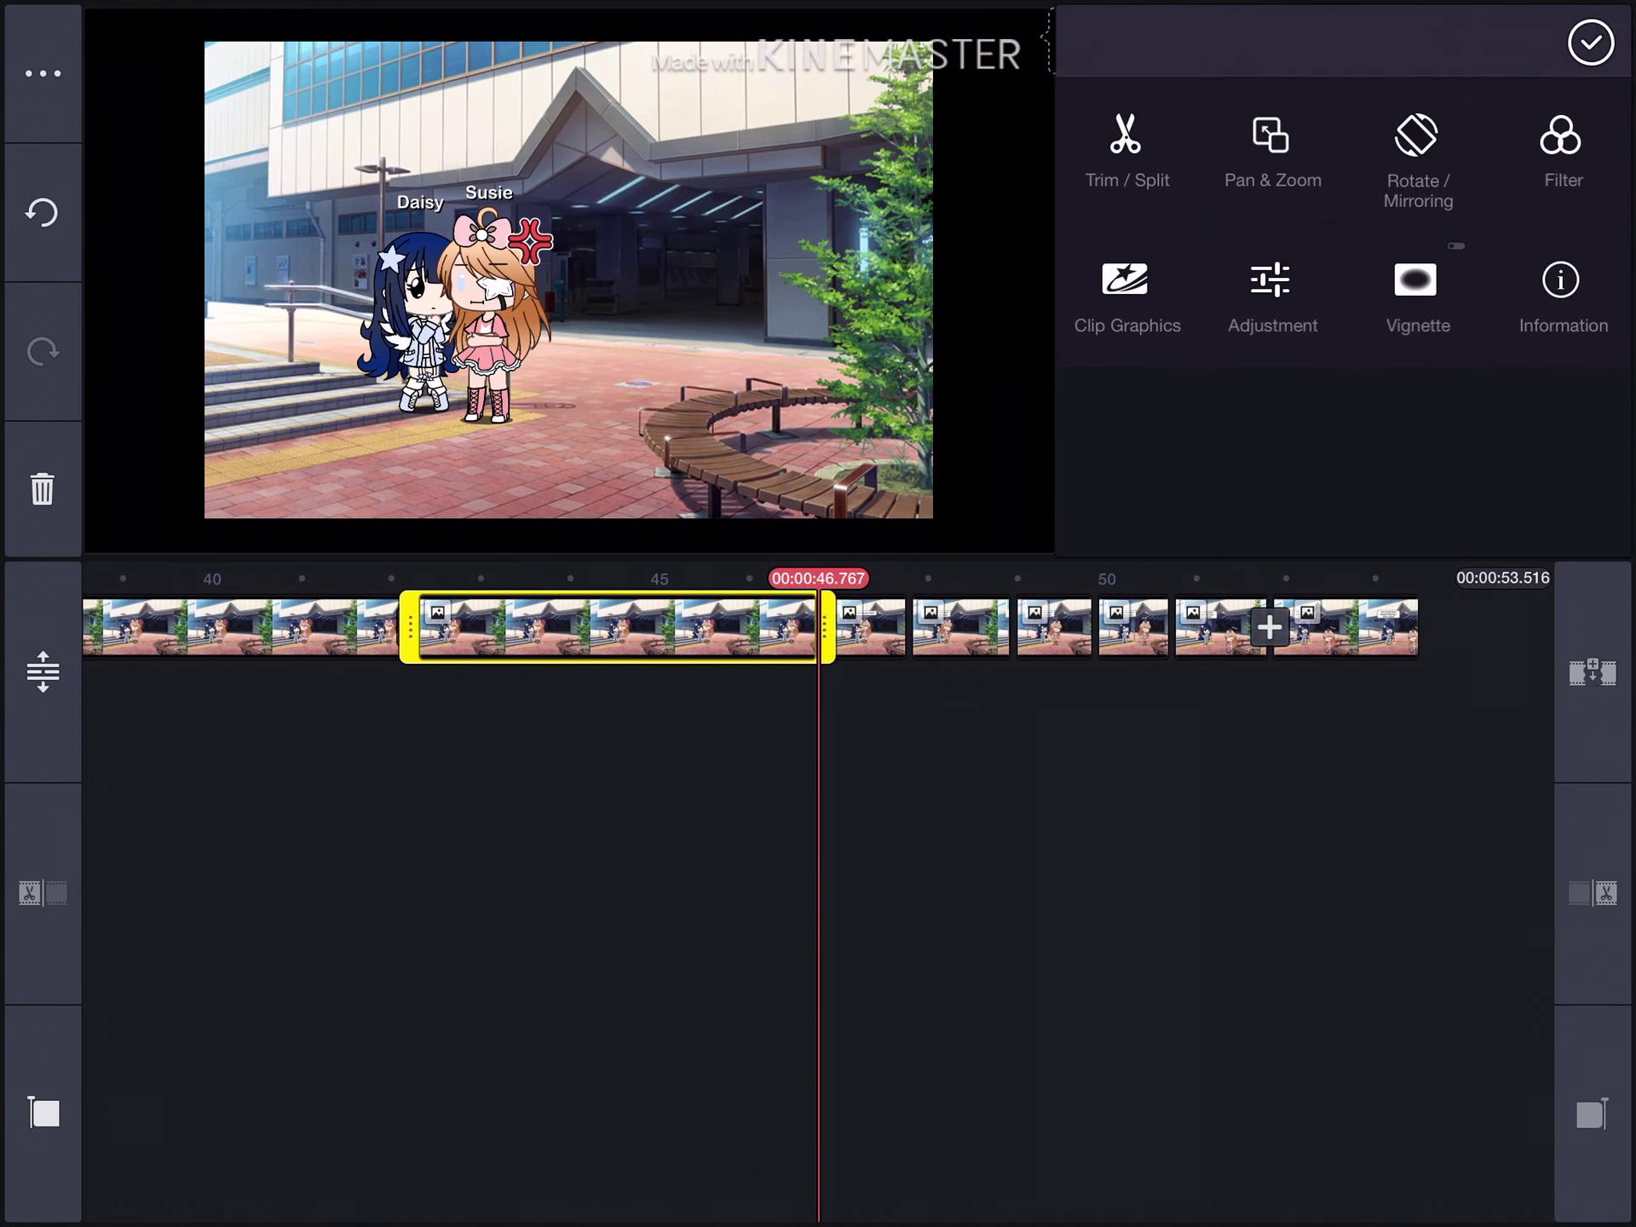
pyautogui.moveTo(803, 626); pyautogui.dragTo(409, 627)
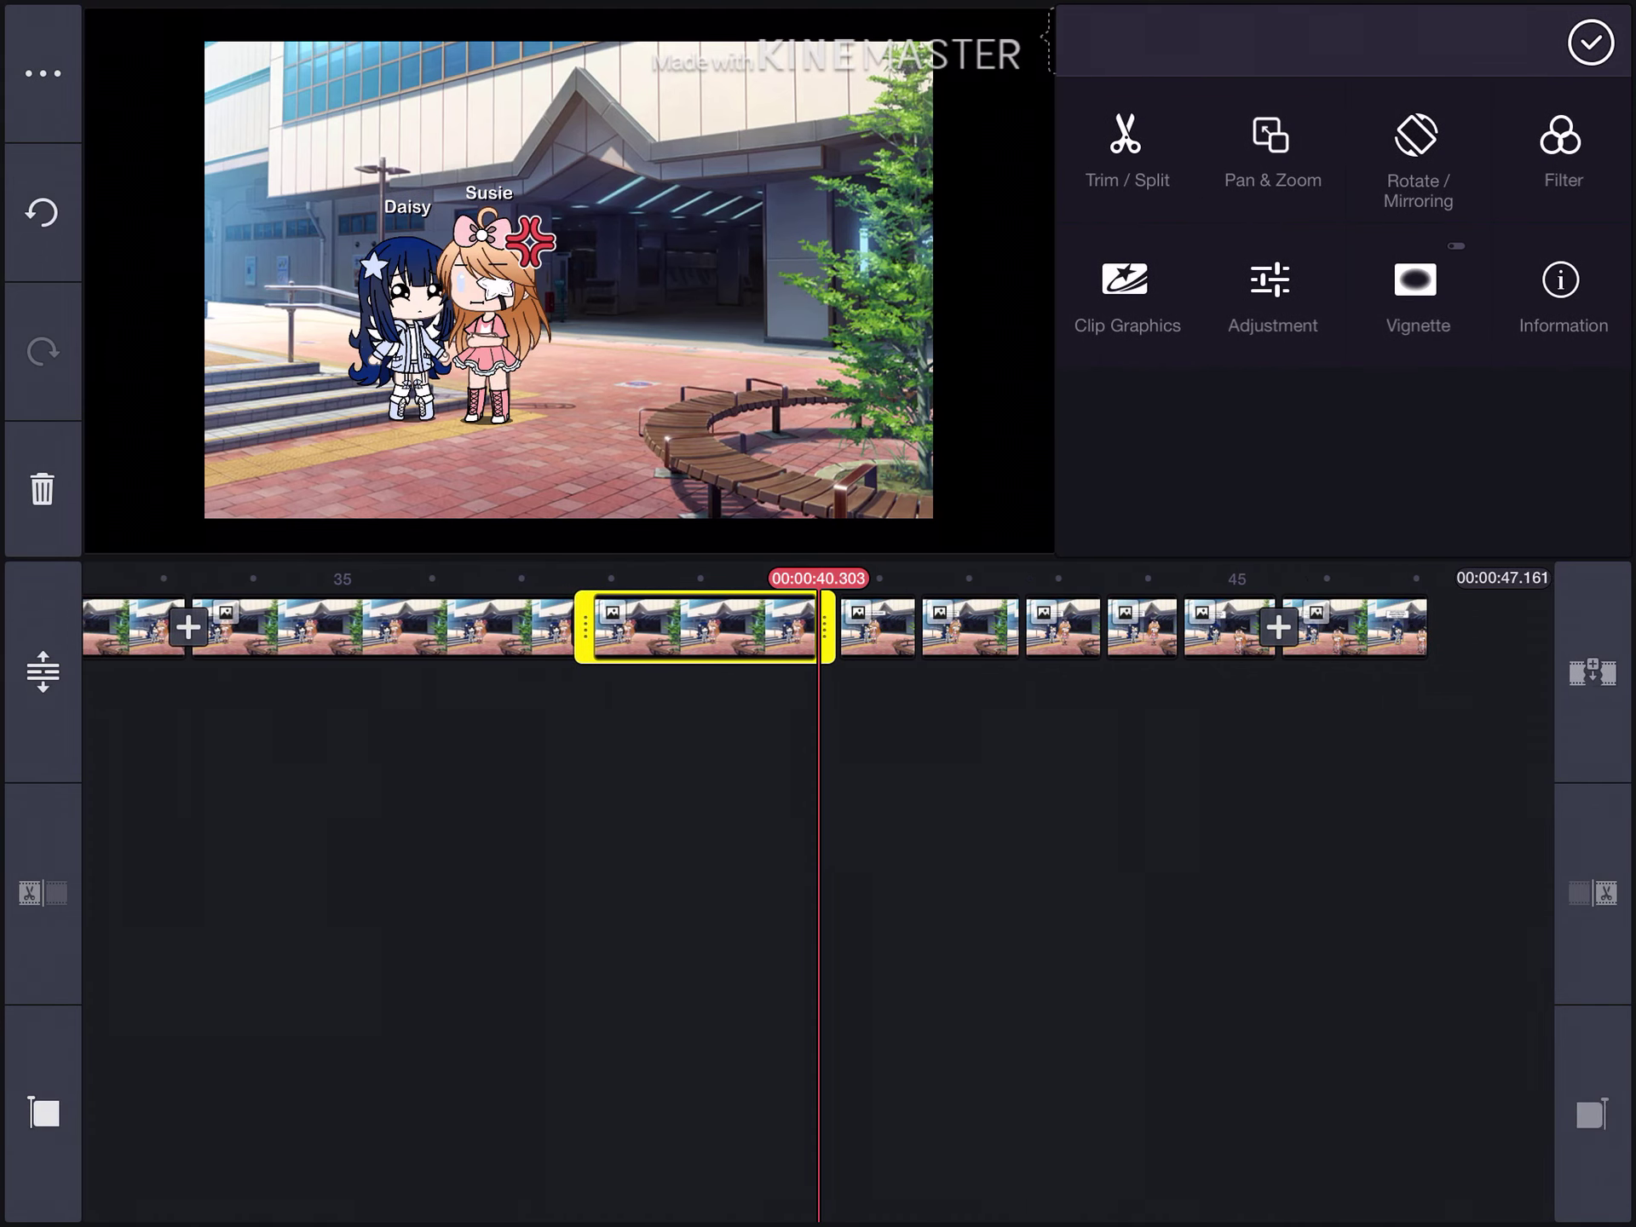
pyautogui.moveTo(803, 626); pyautogui.dragTo(409, 626)
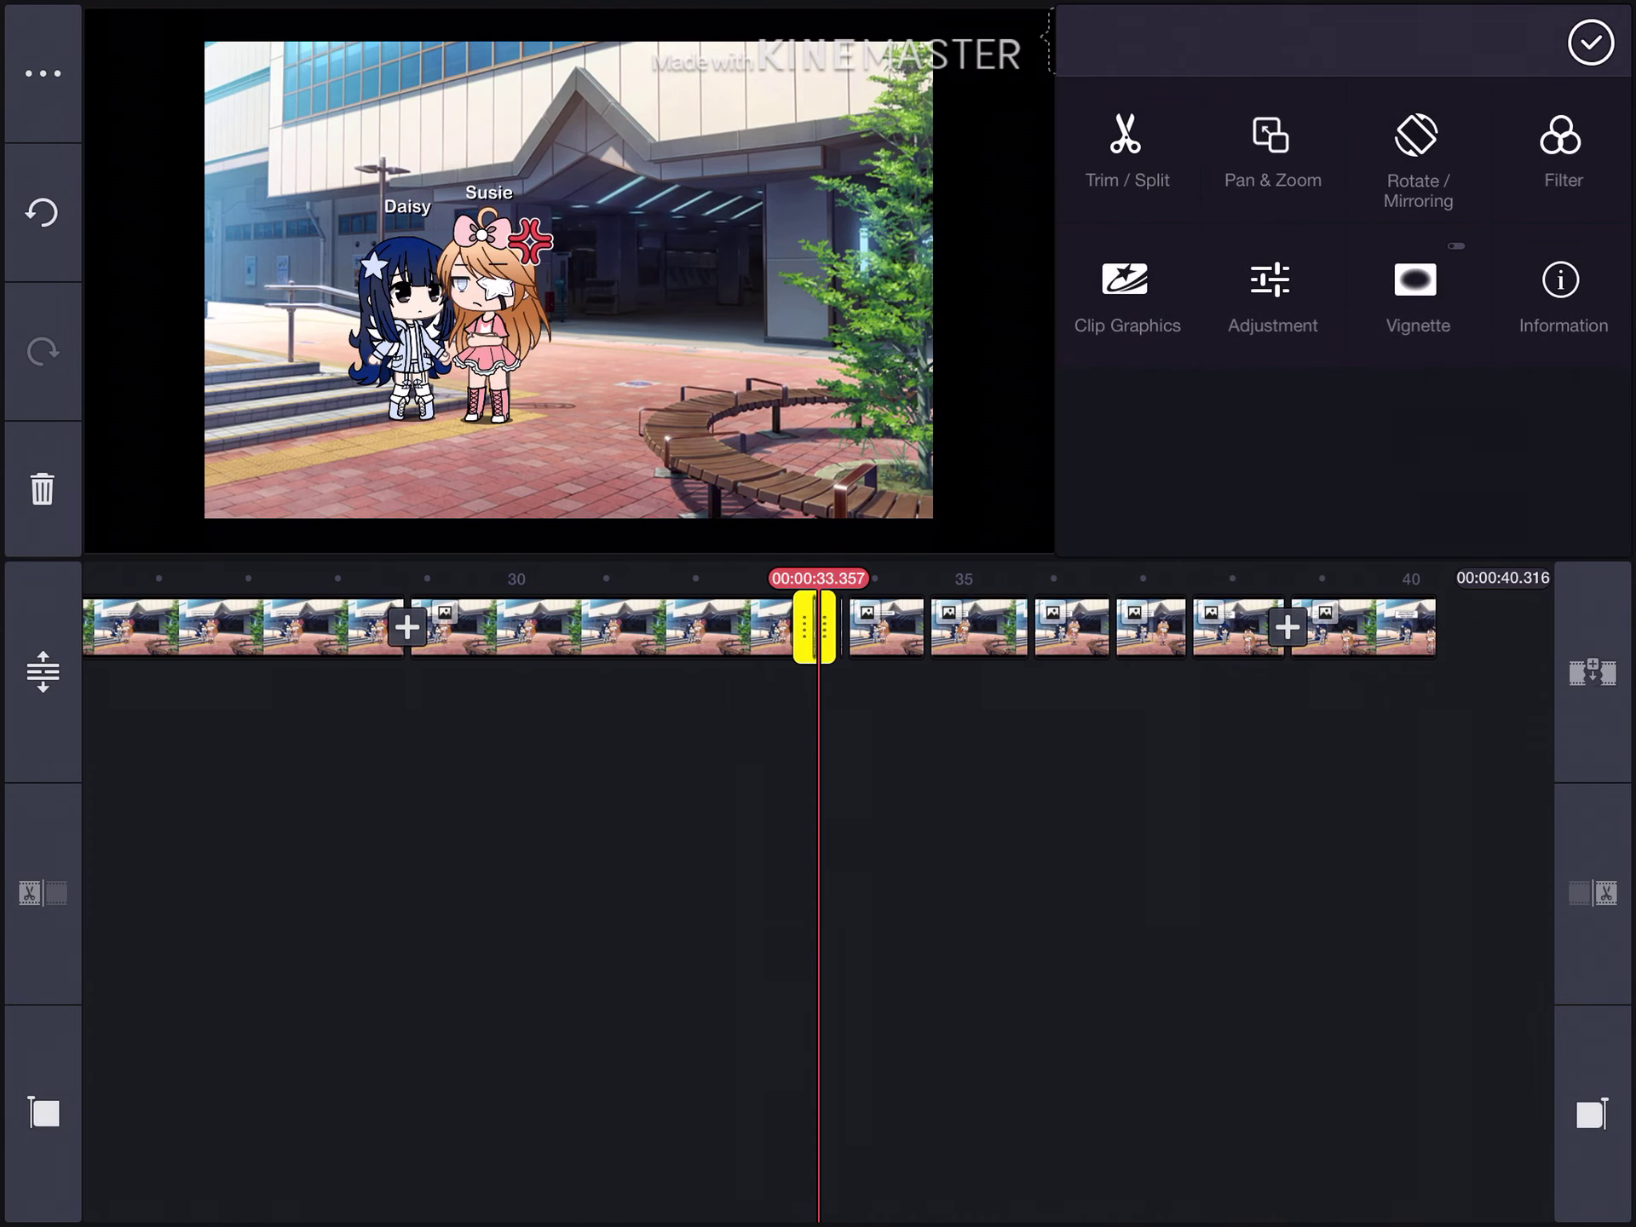
pyautogui.moveTo(803, 626); pyautogui.dragTo(409, 626)
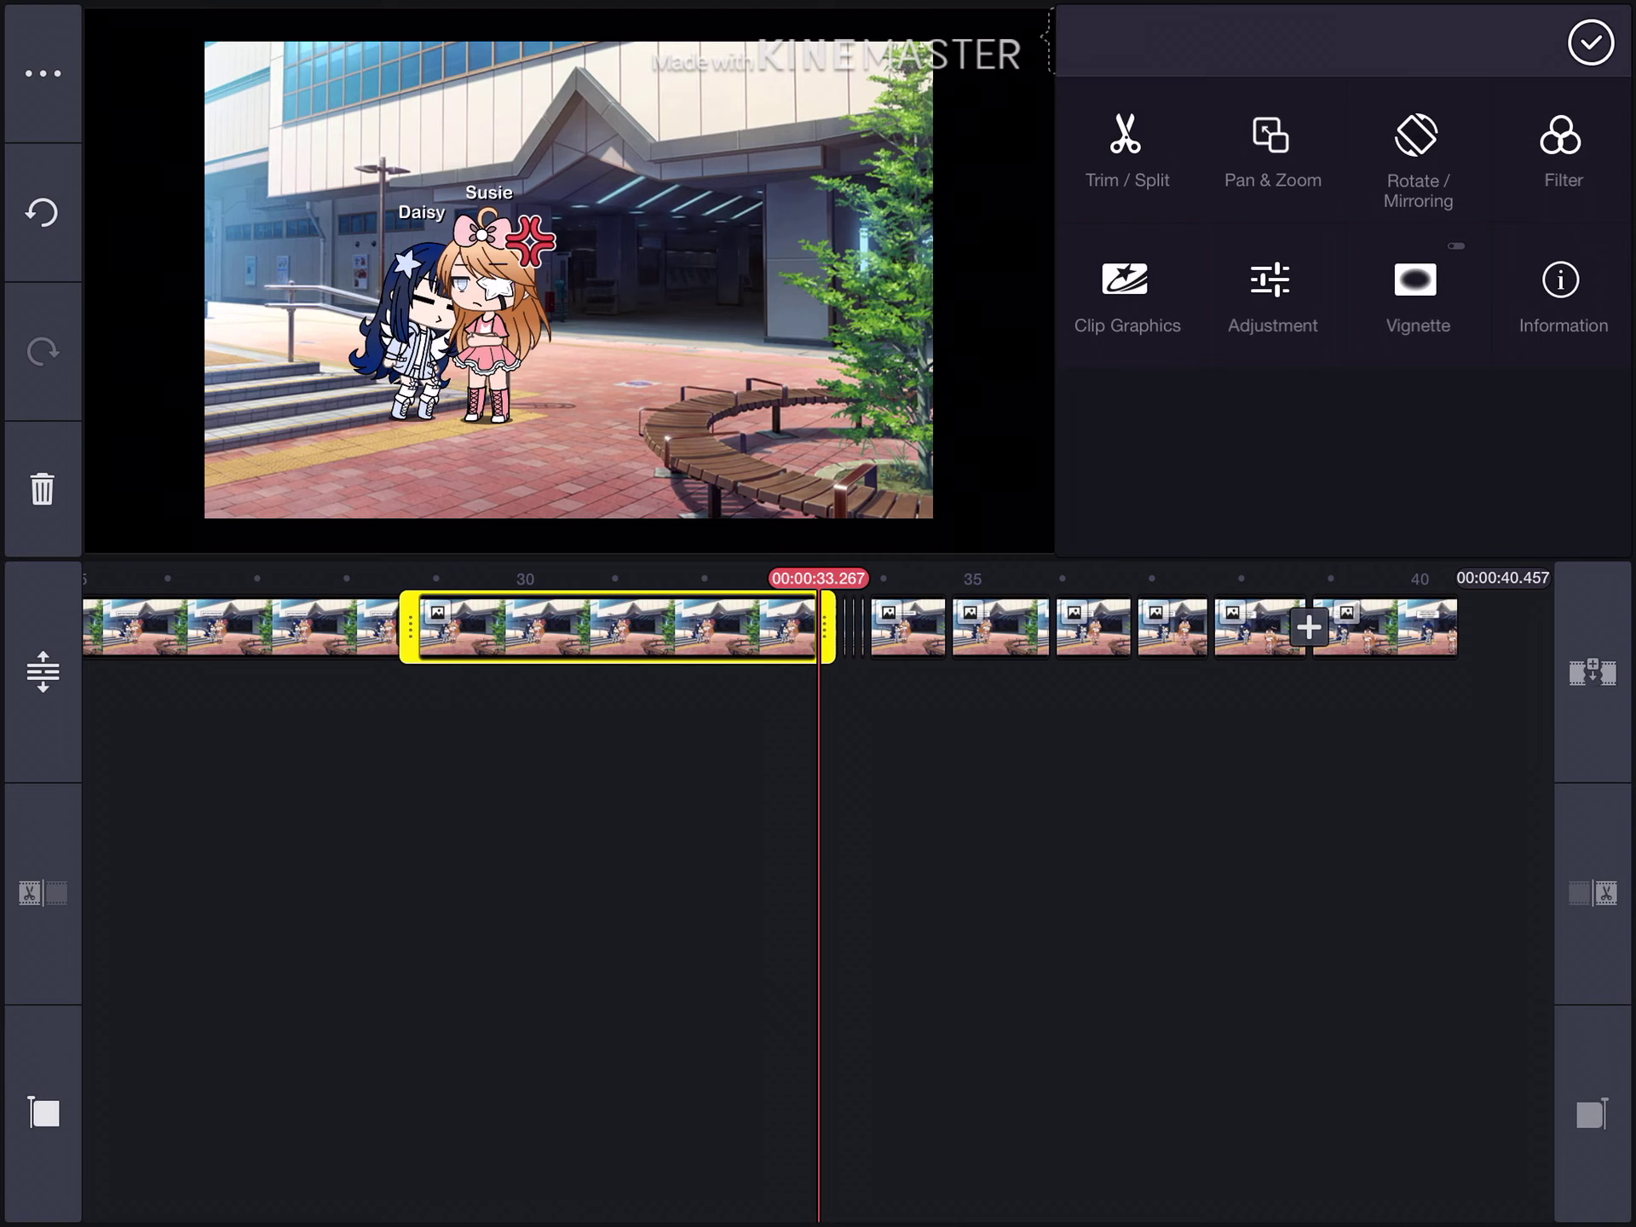
pyautogui.moveTo(780, 626); pyautogui.dragTo(410, 626)
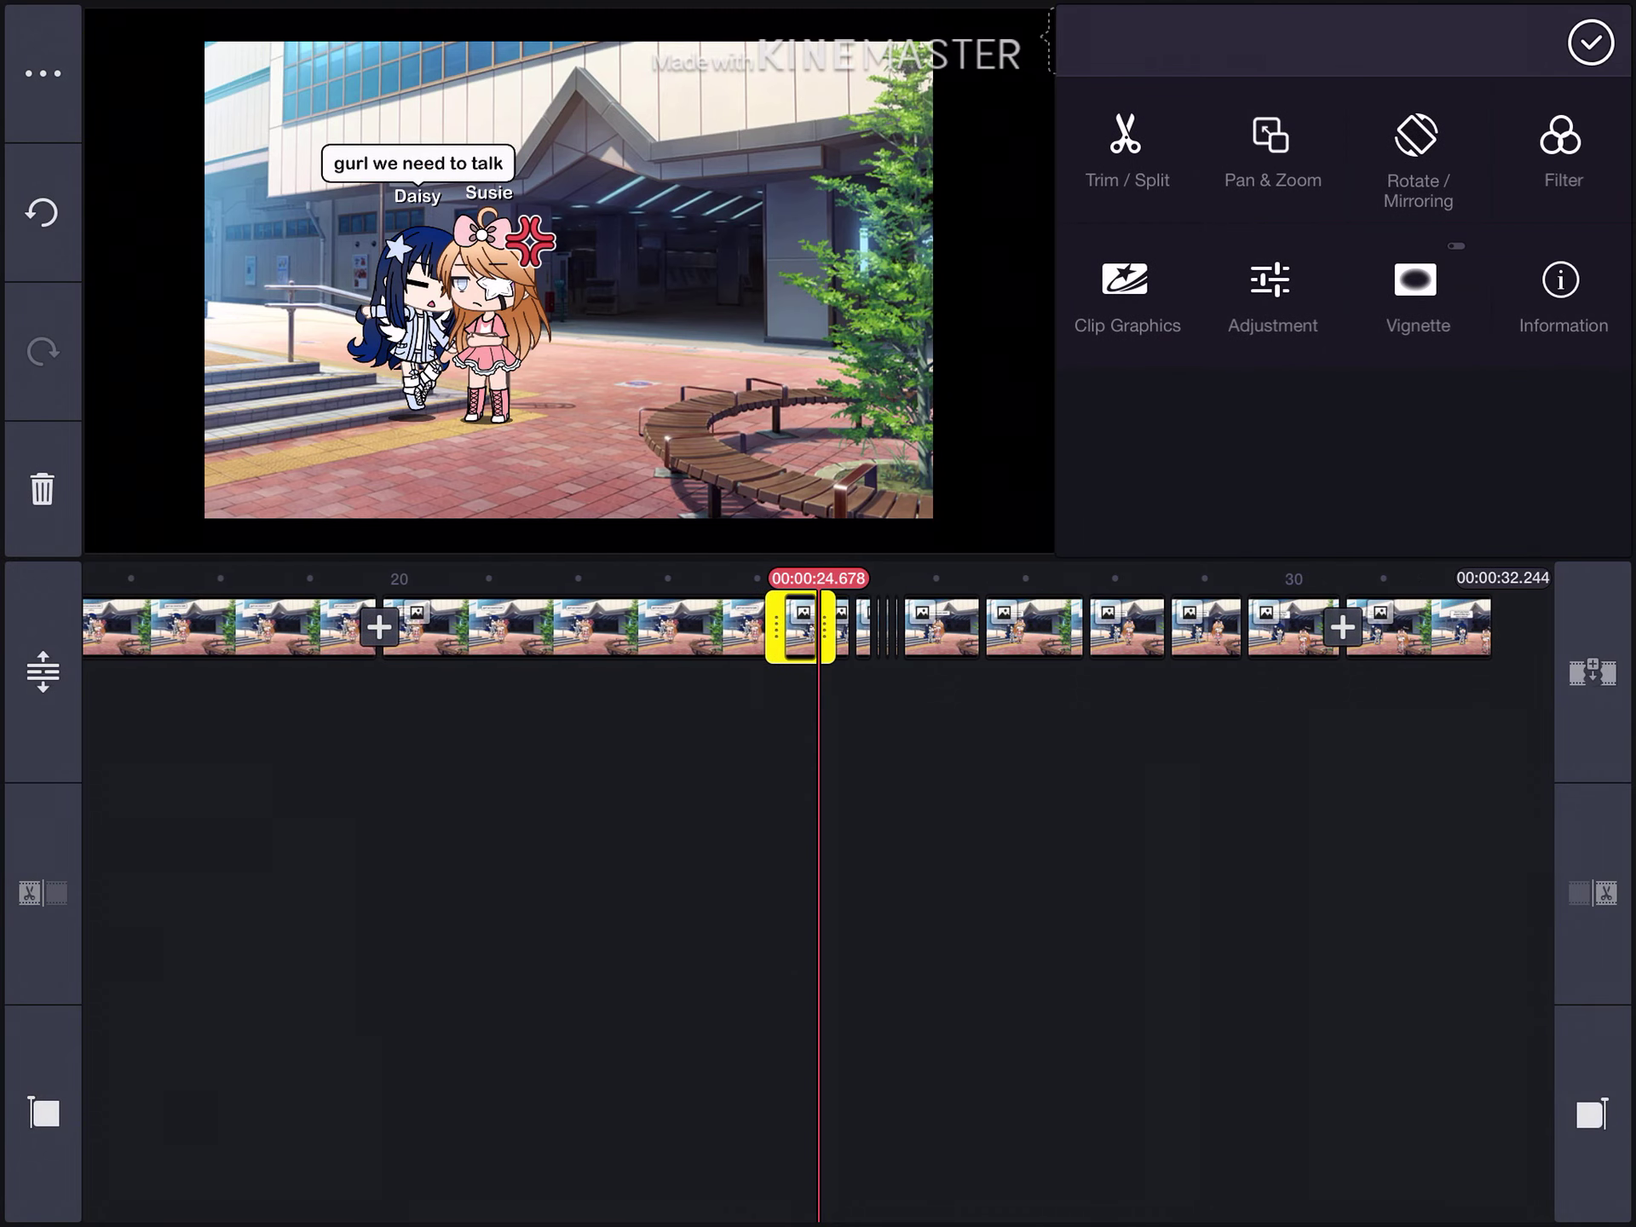
pyautogui.moveTo(831, 627); pyautogui.dragTo(848, 626)
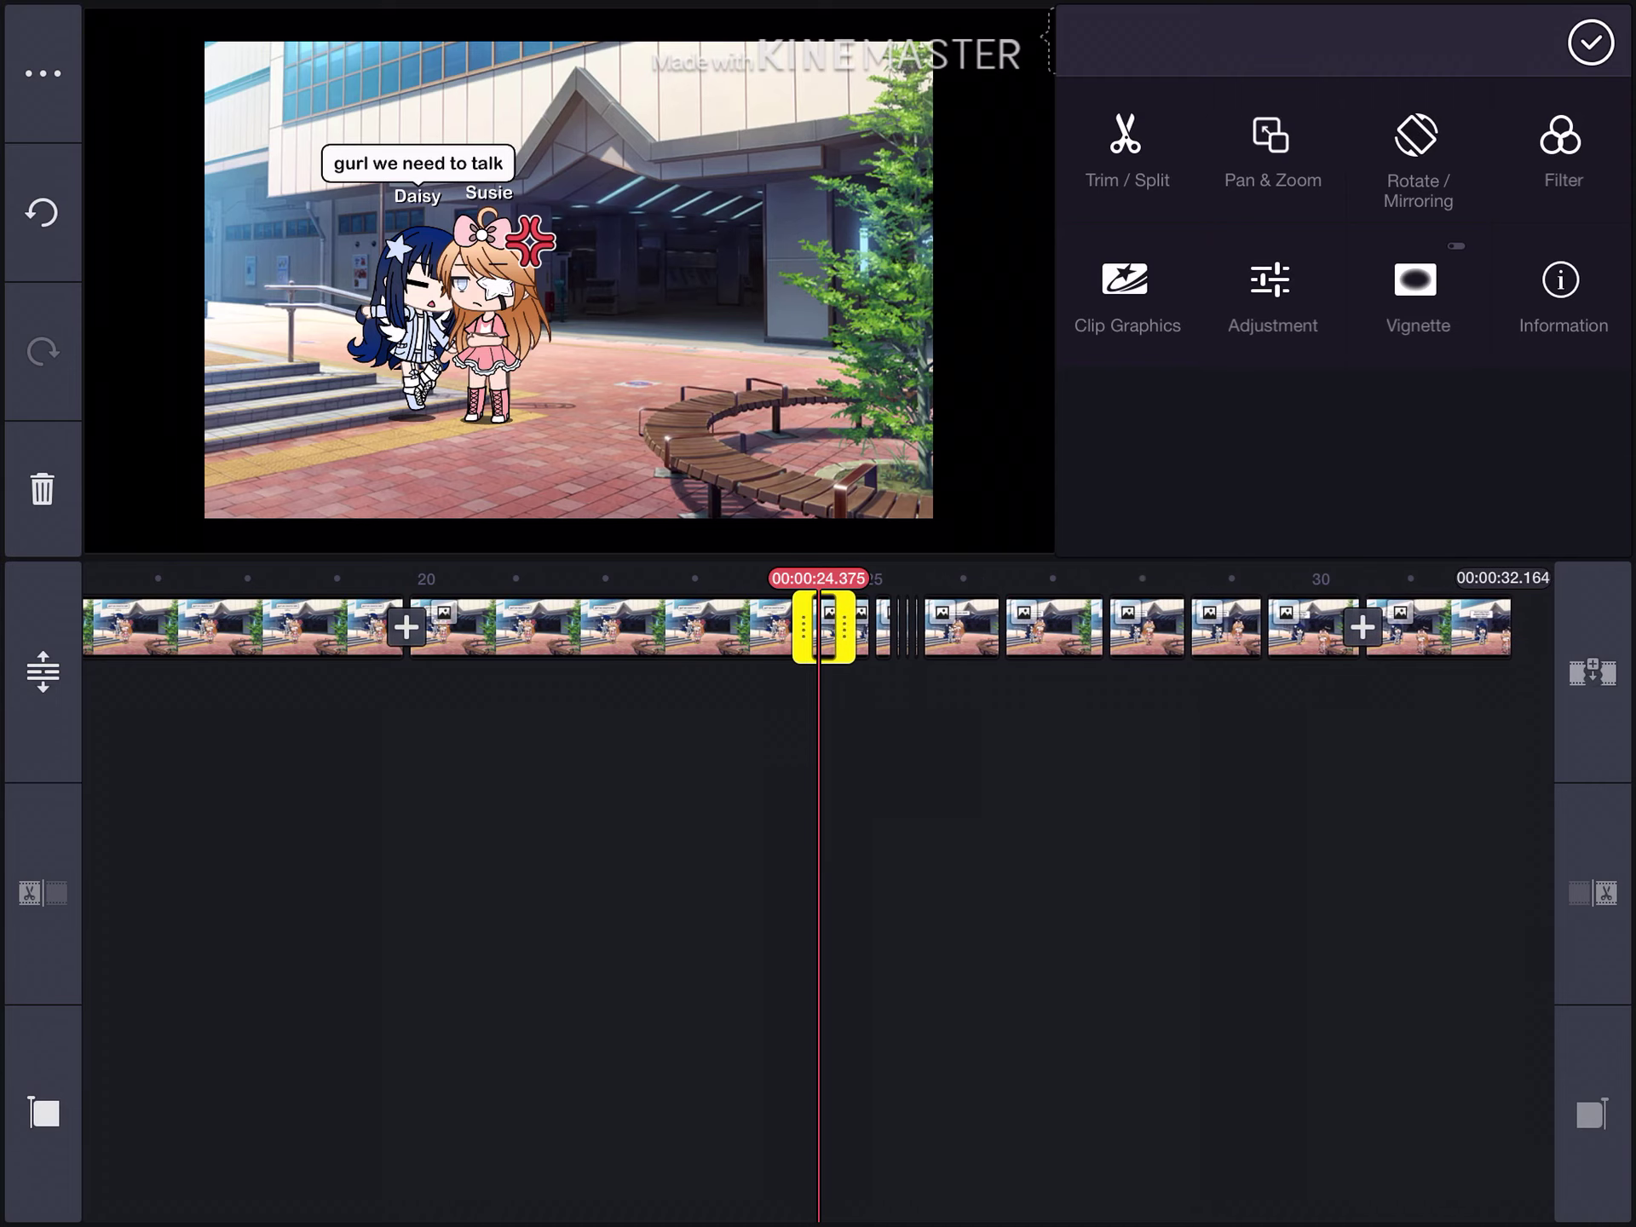
# Step: Trim the starts of the wide clips on the left, then play the movie from the beginning
pyautogui.click(823, 627)
pyautogui.click(601, 626)
pyautogui.moveTo(410, 627); pyautogui.dragTo(787, 626)
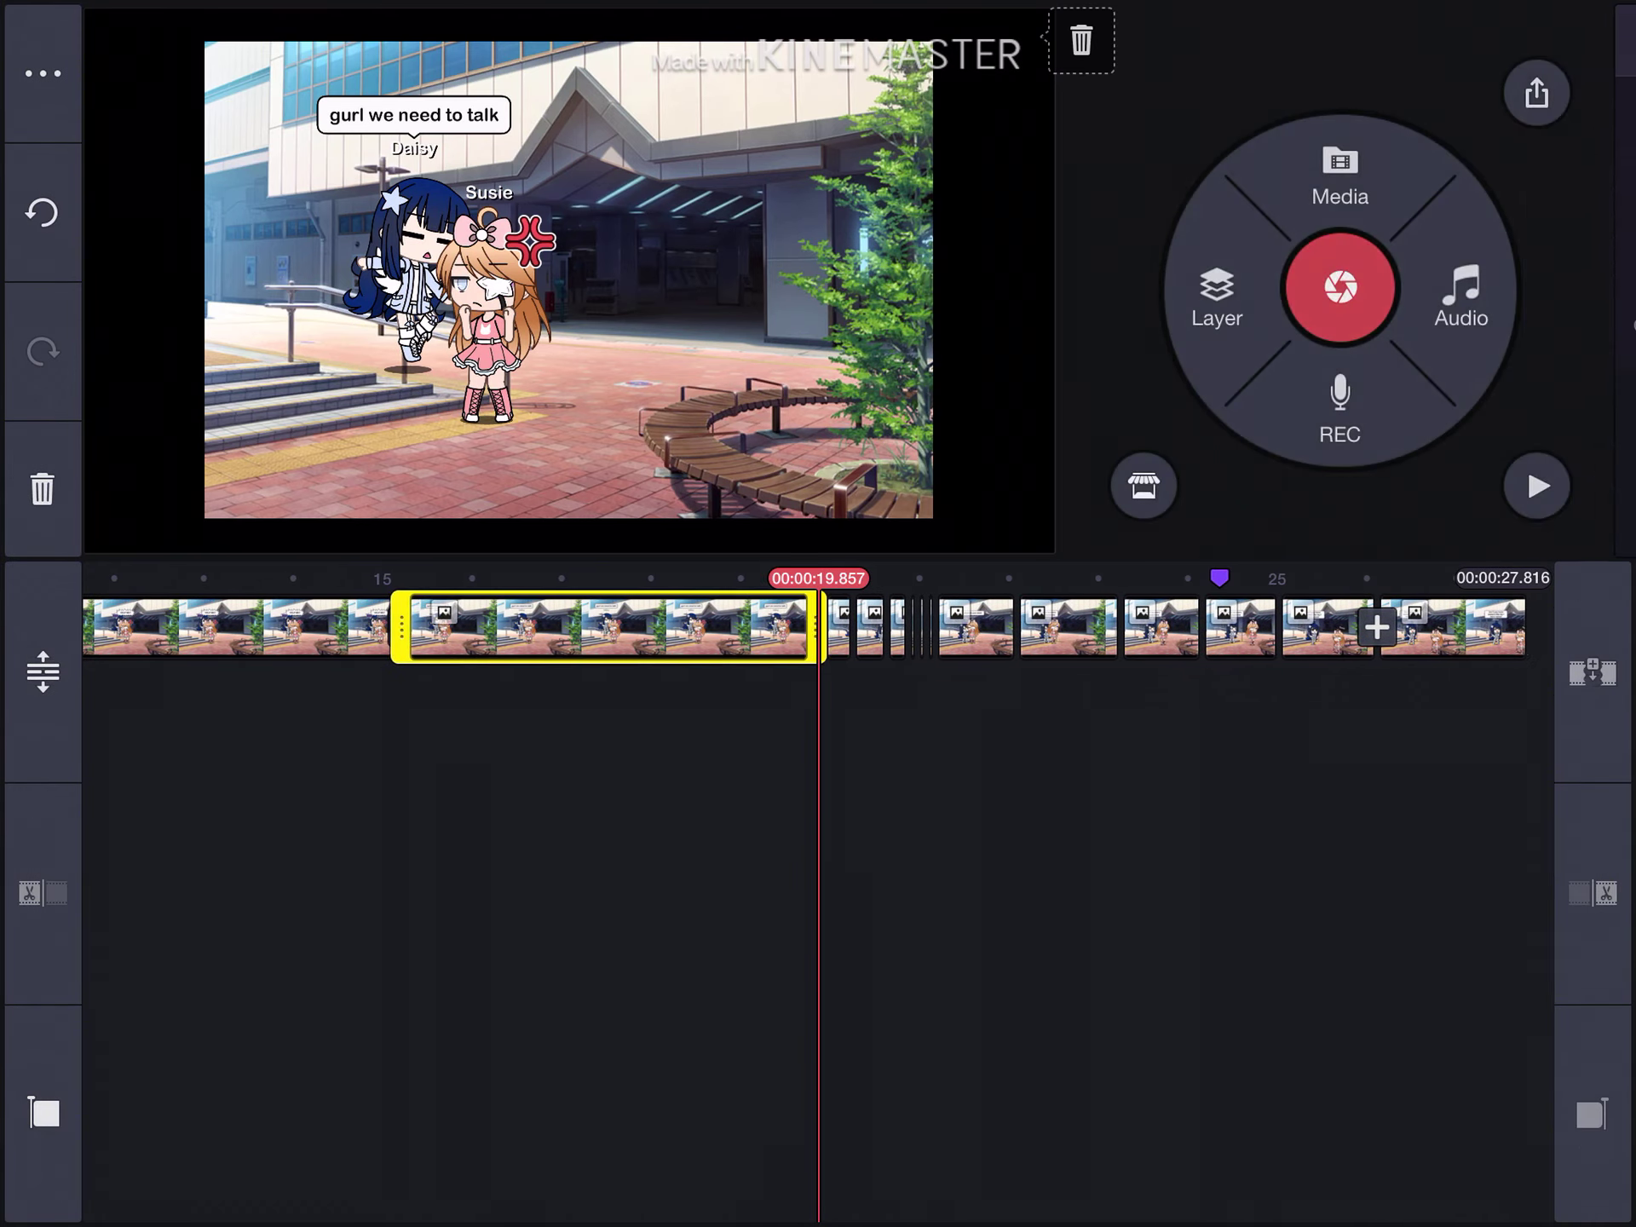
pyautogui.moveTo(409, 626); pyautogui.dragTo(791, 626)
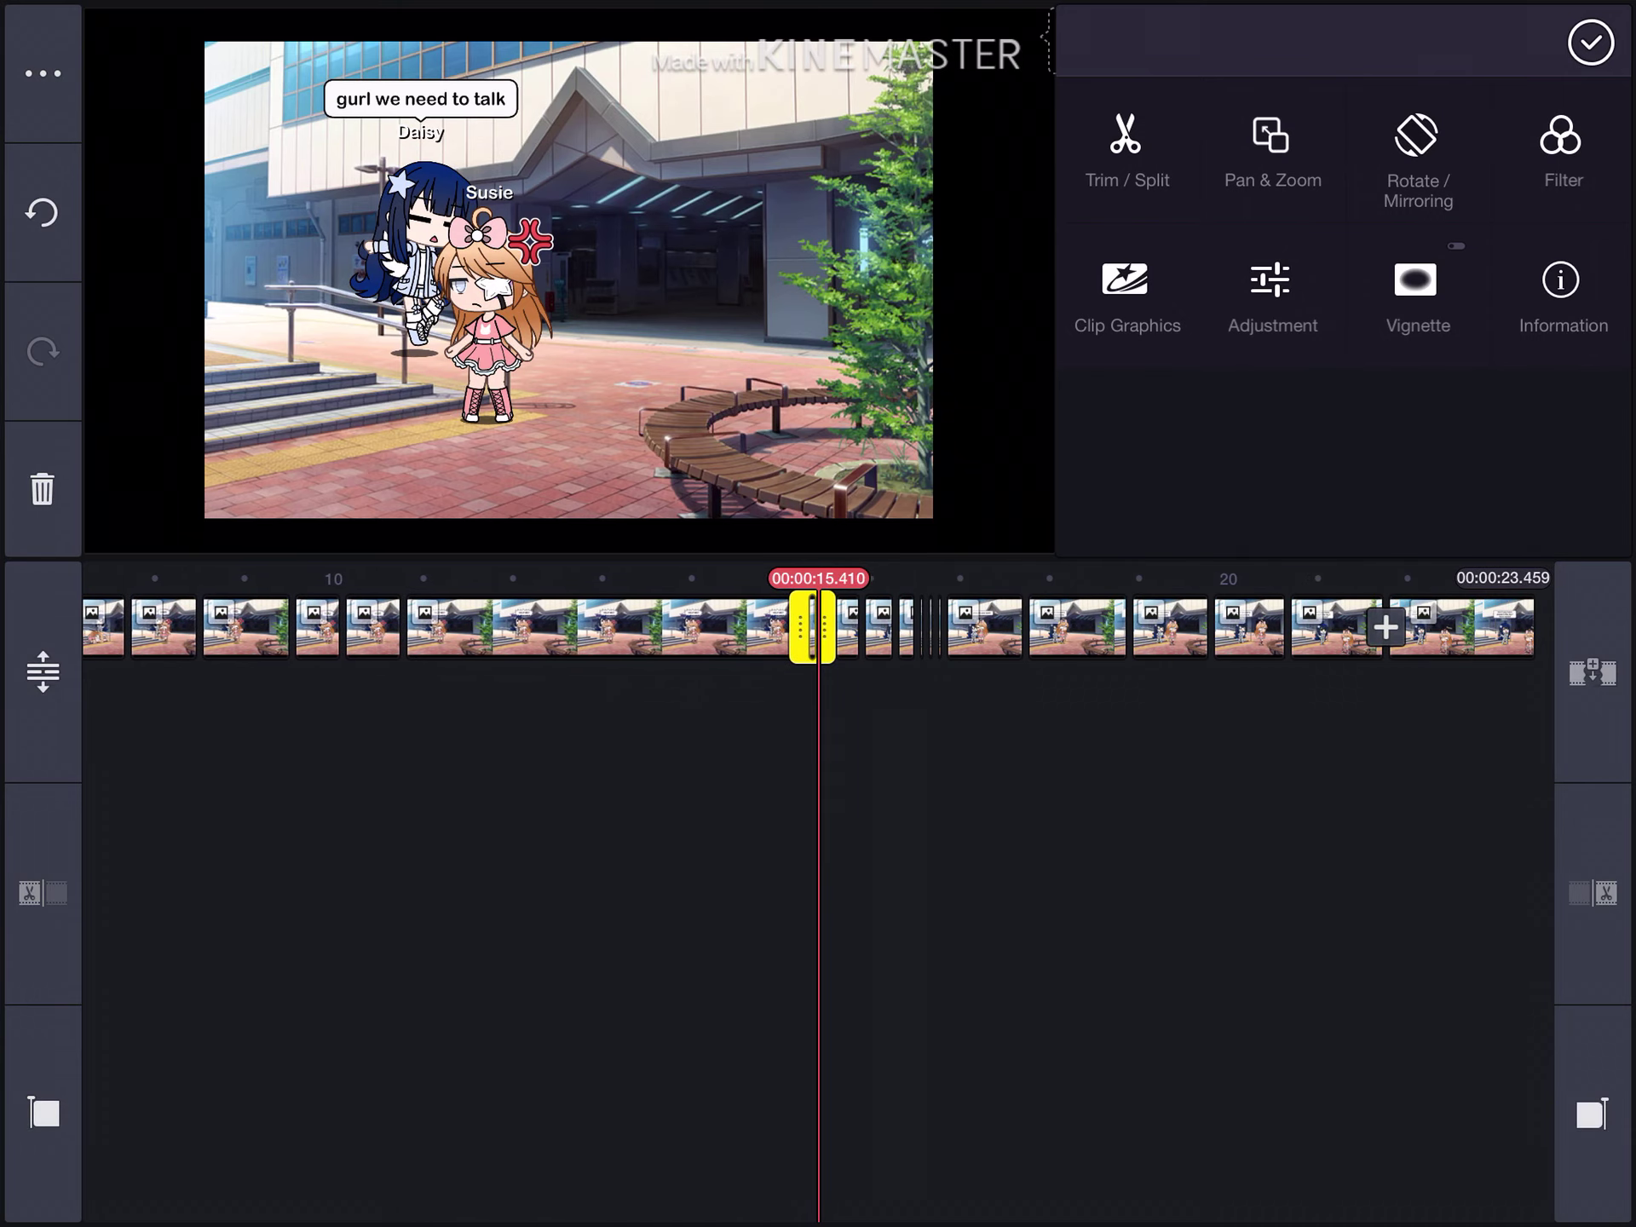
pyautogui.click(601, 626)
pyautogui.moveTo(399, 627); pyautogui.dragTo(691, 627)
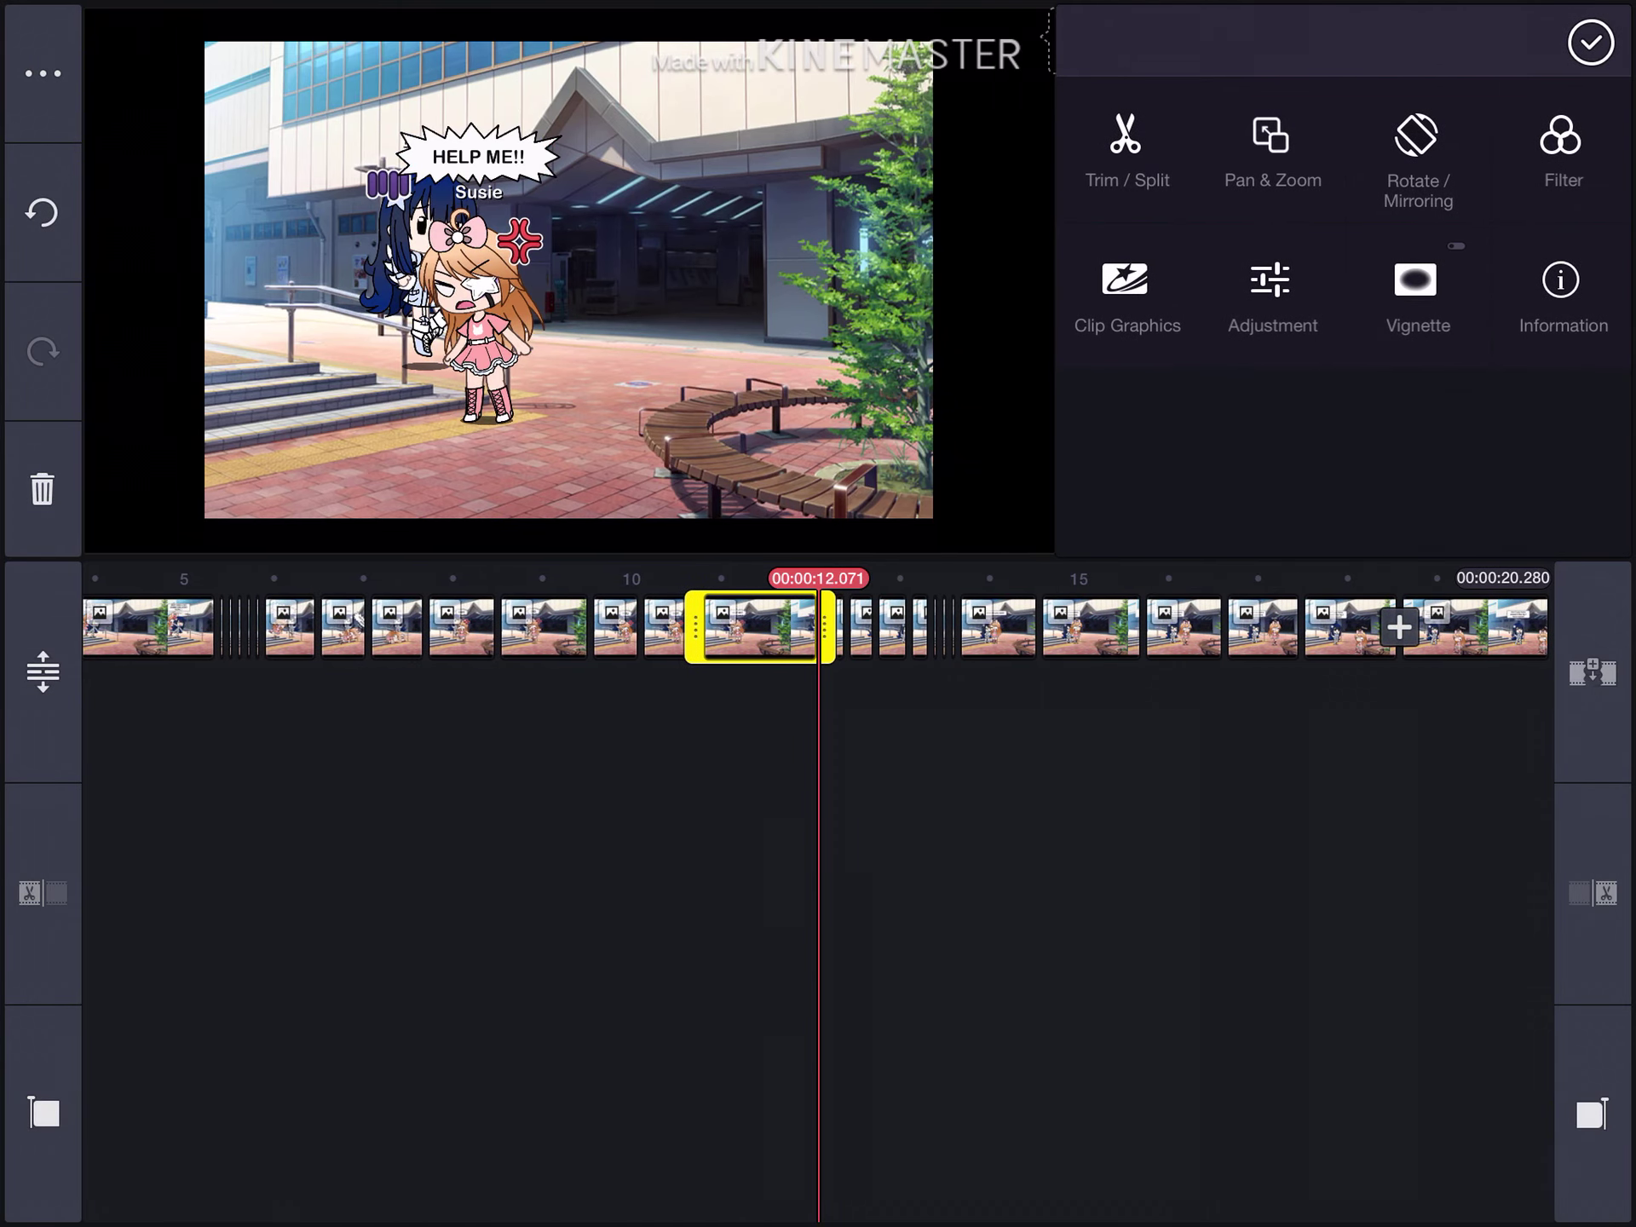
pyautogui.click(1590, 43)
pyautogui.click(43, 1139)
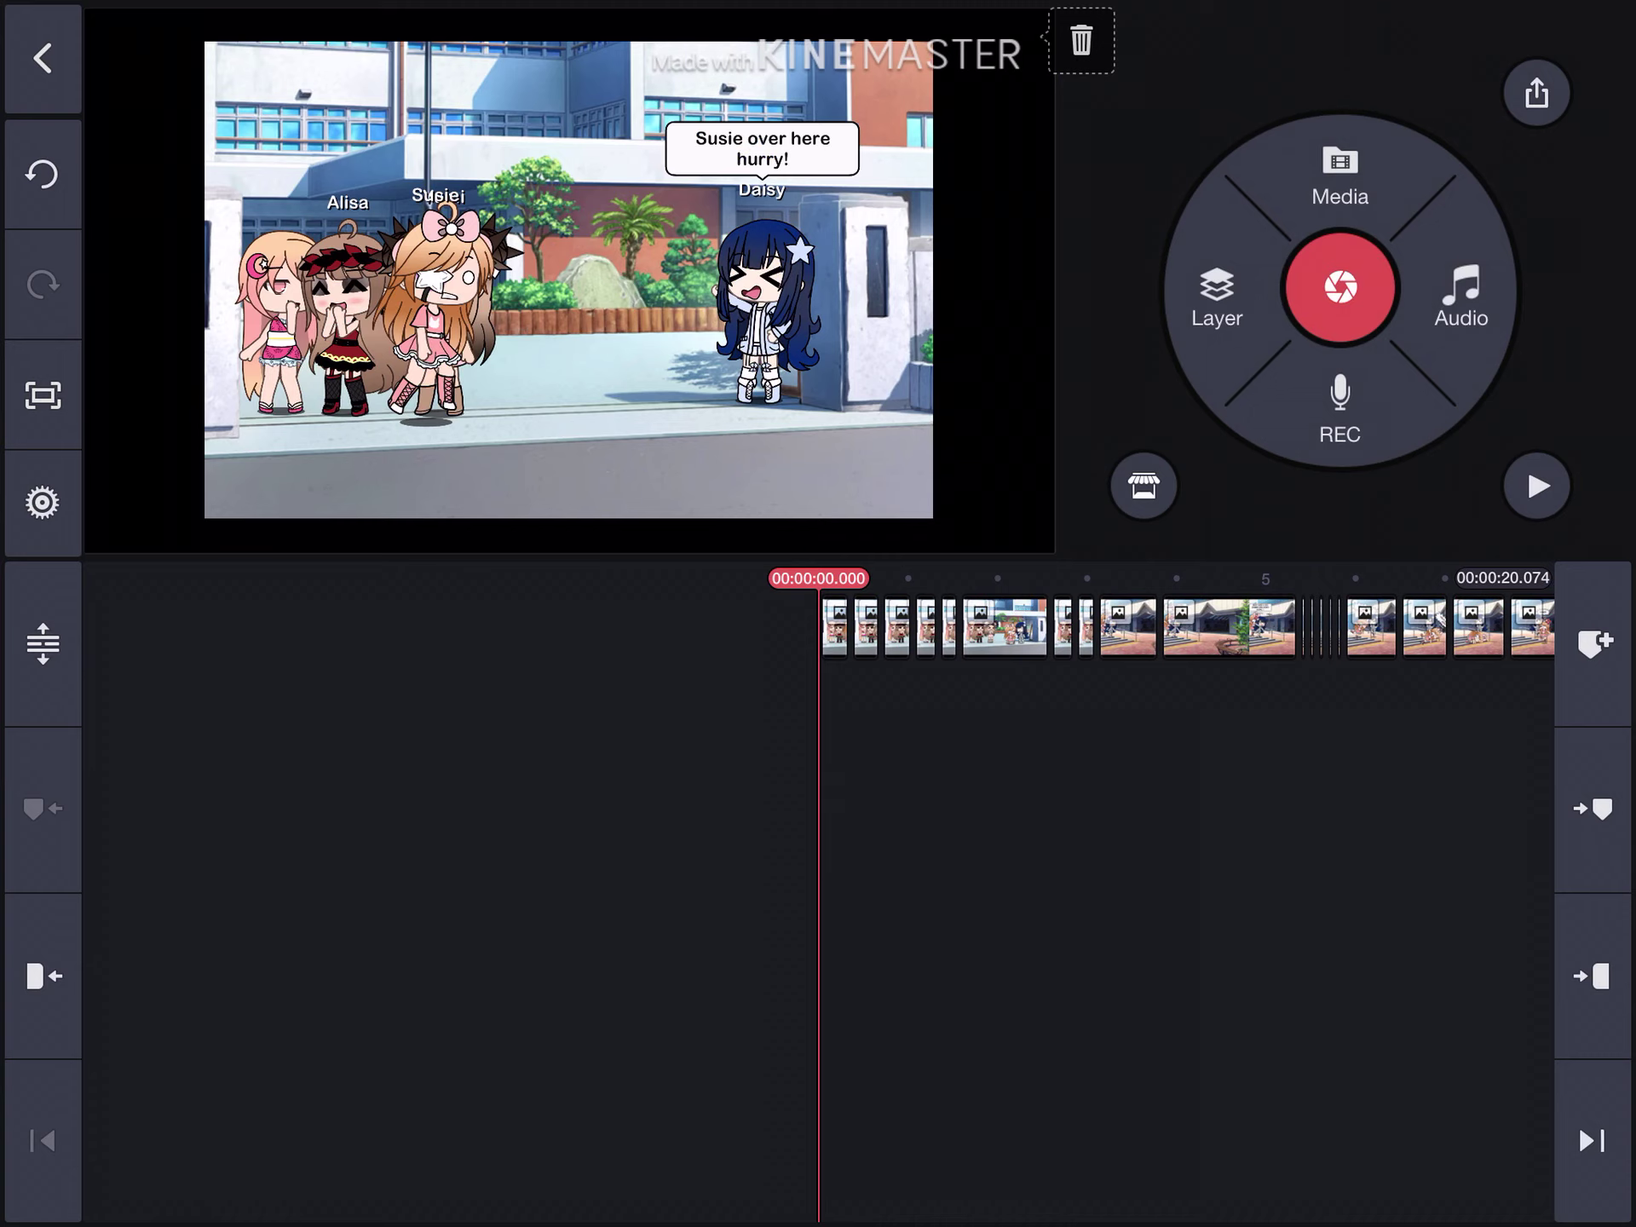
pyautogui.click(1536, 484)
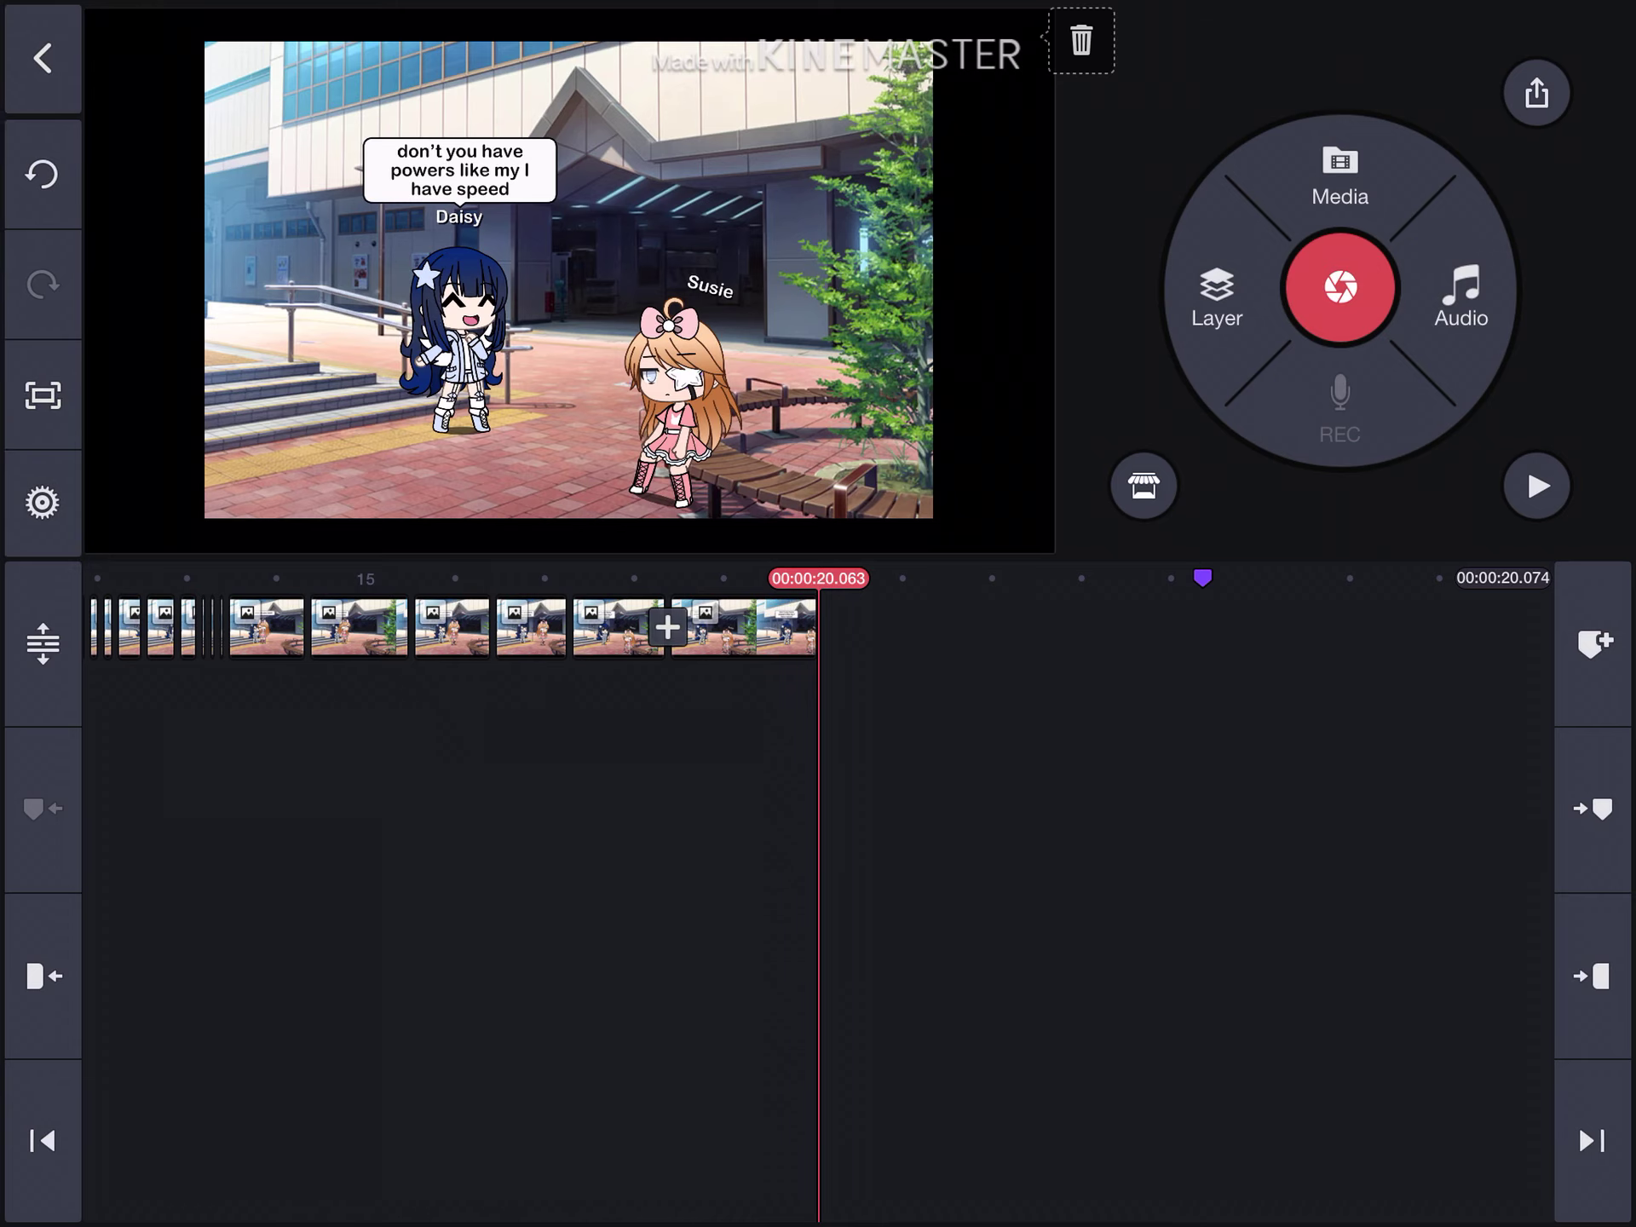
# Step: Scrub the timeline to about 19 seconds and add a bookmark there
pyautogui.click(531, 627)
pyautogui.click(1588, 44)
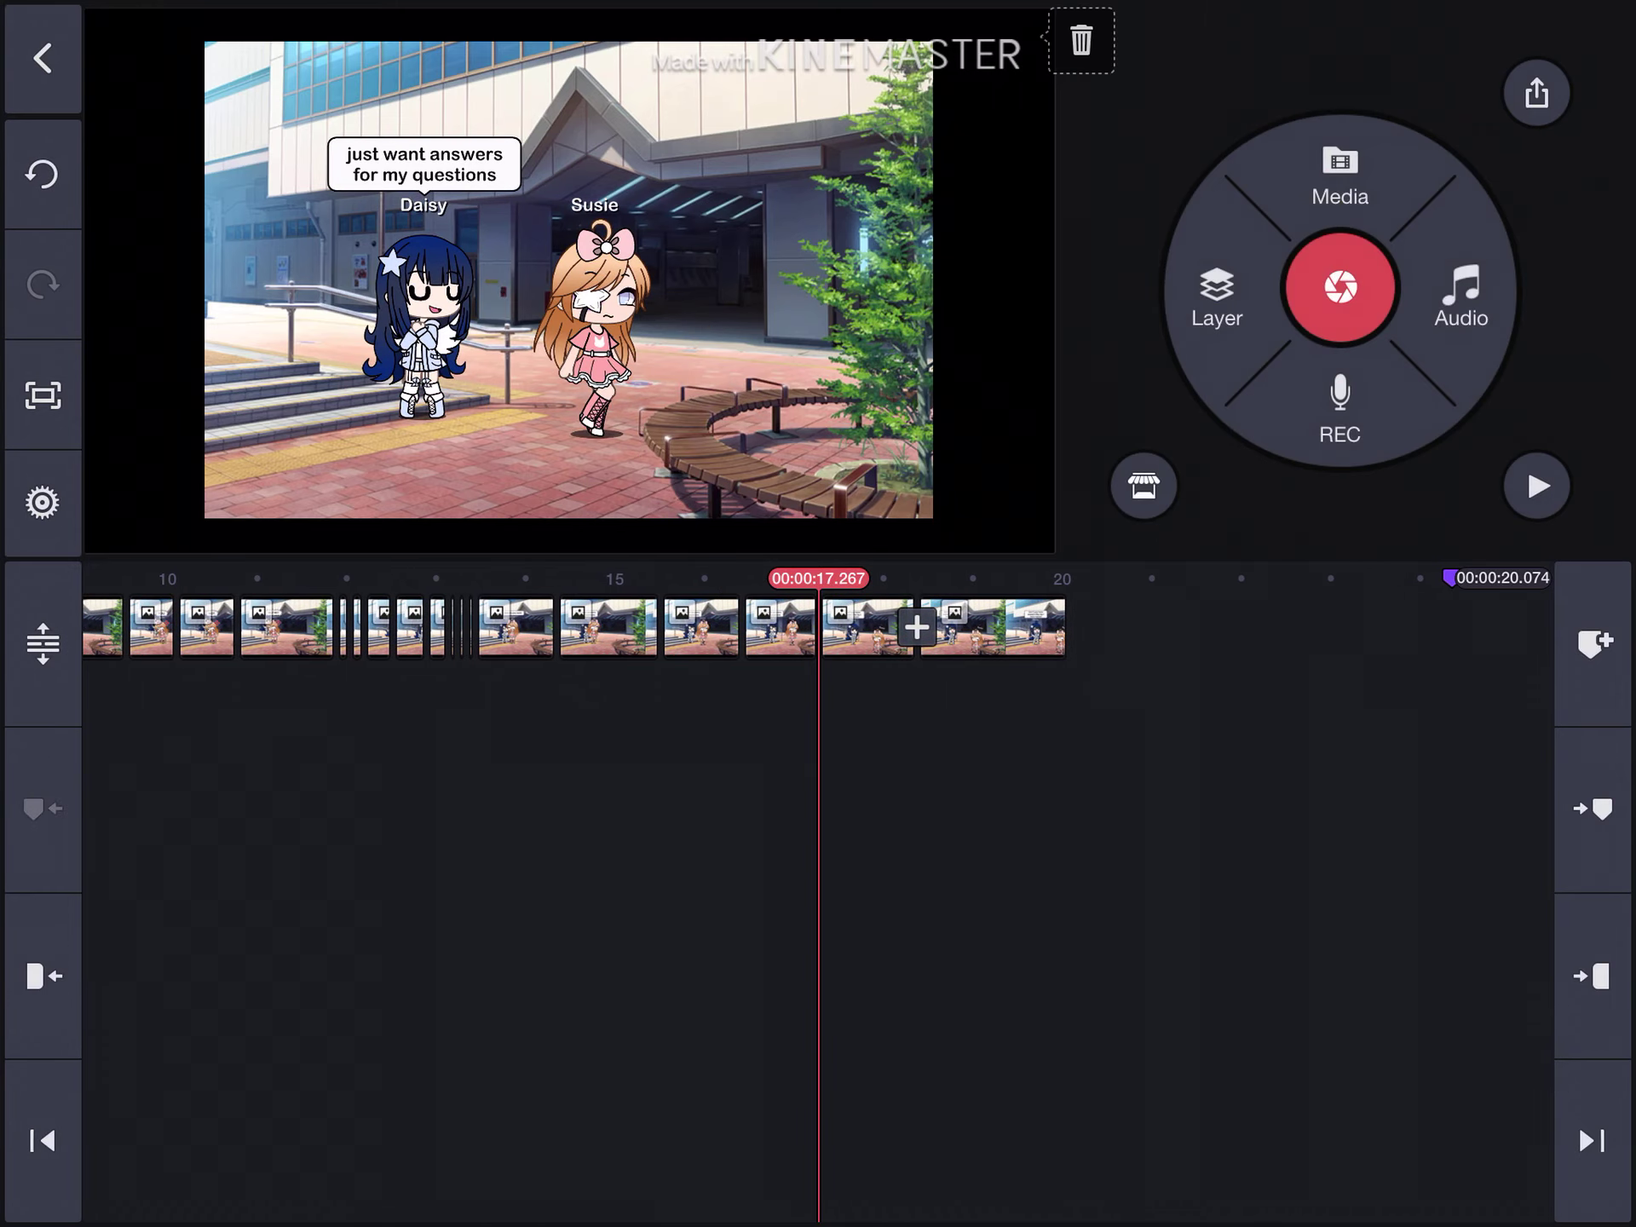
pyautogui.moveTo(972, 627); pyautogui.dragTo(792, 626)
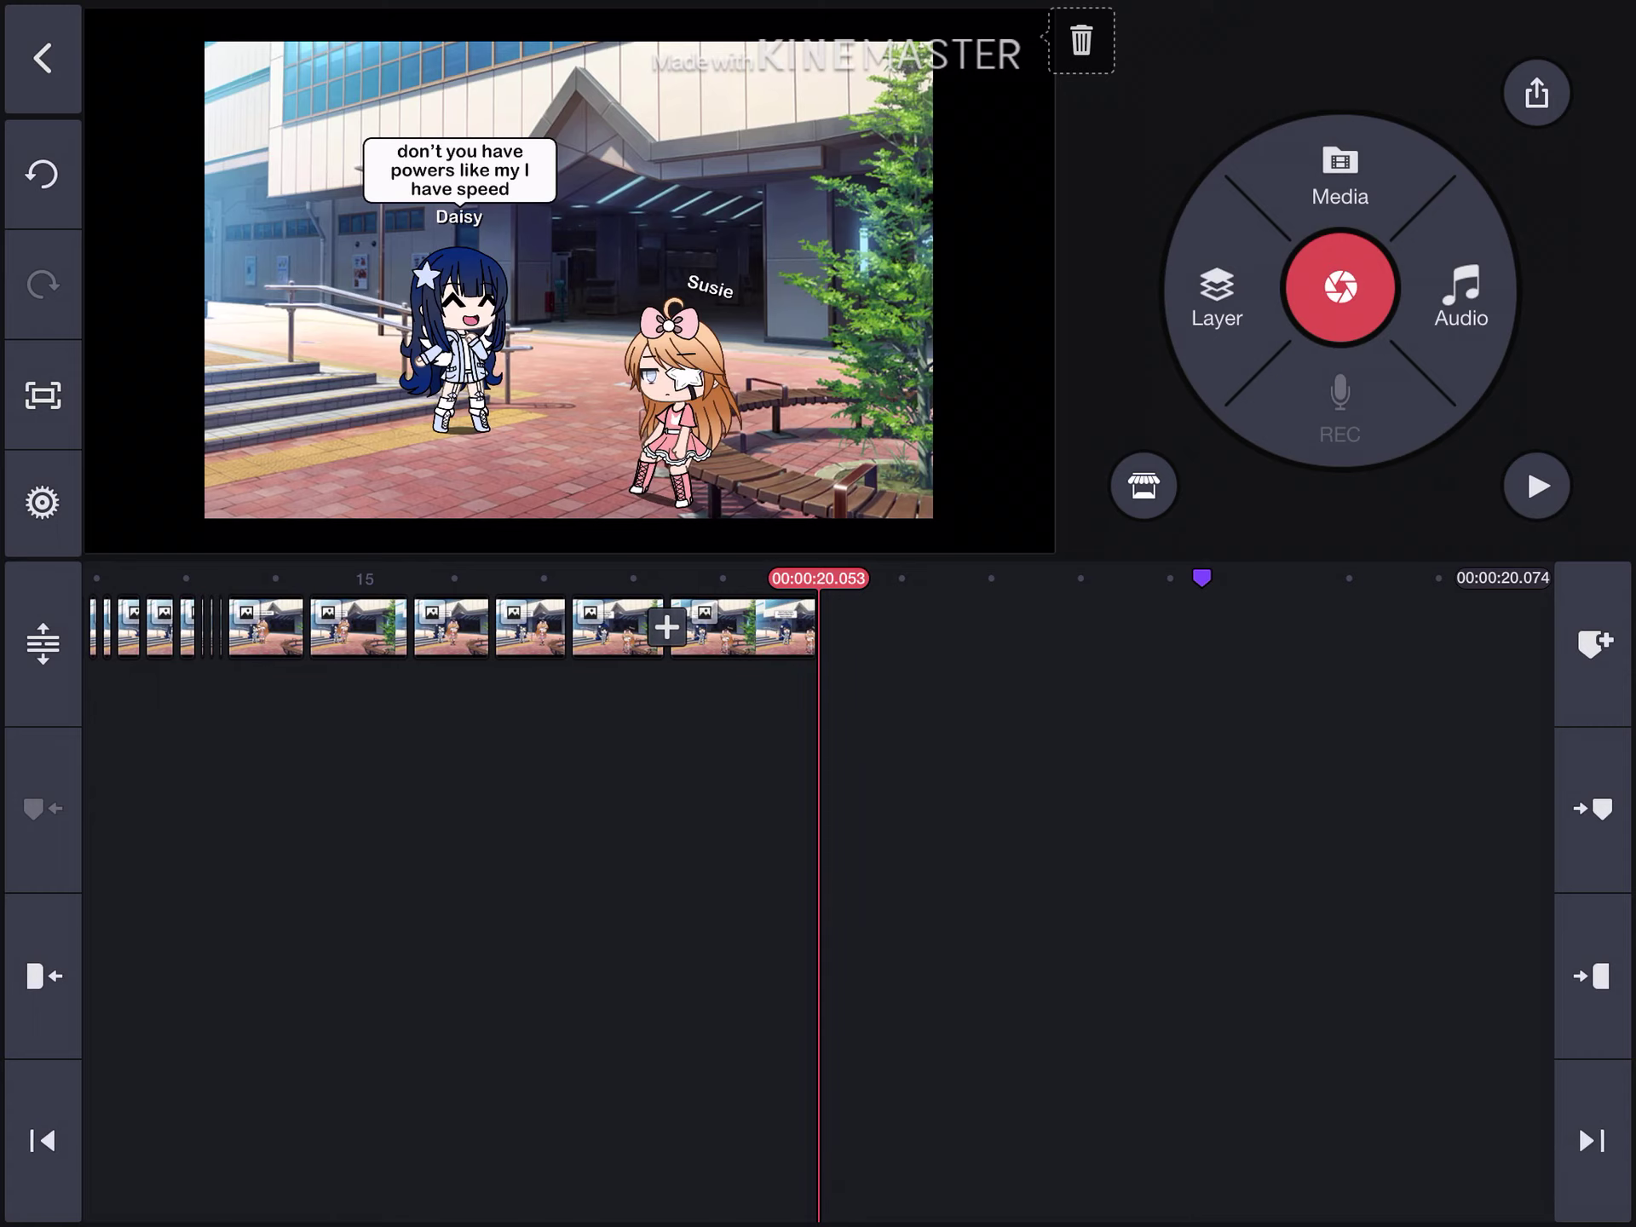
pyautogui.moveTo(512, 626)
pyautogui.mouseDown()
pyautogui.moveTo(1230, 627)
pyautogui.moveTo(511, 627)
pyautogui.mouseUp()
pyautogui.click(1593, 643)
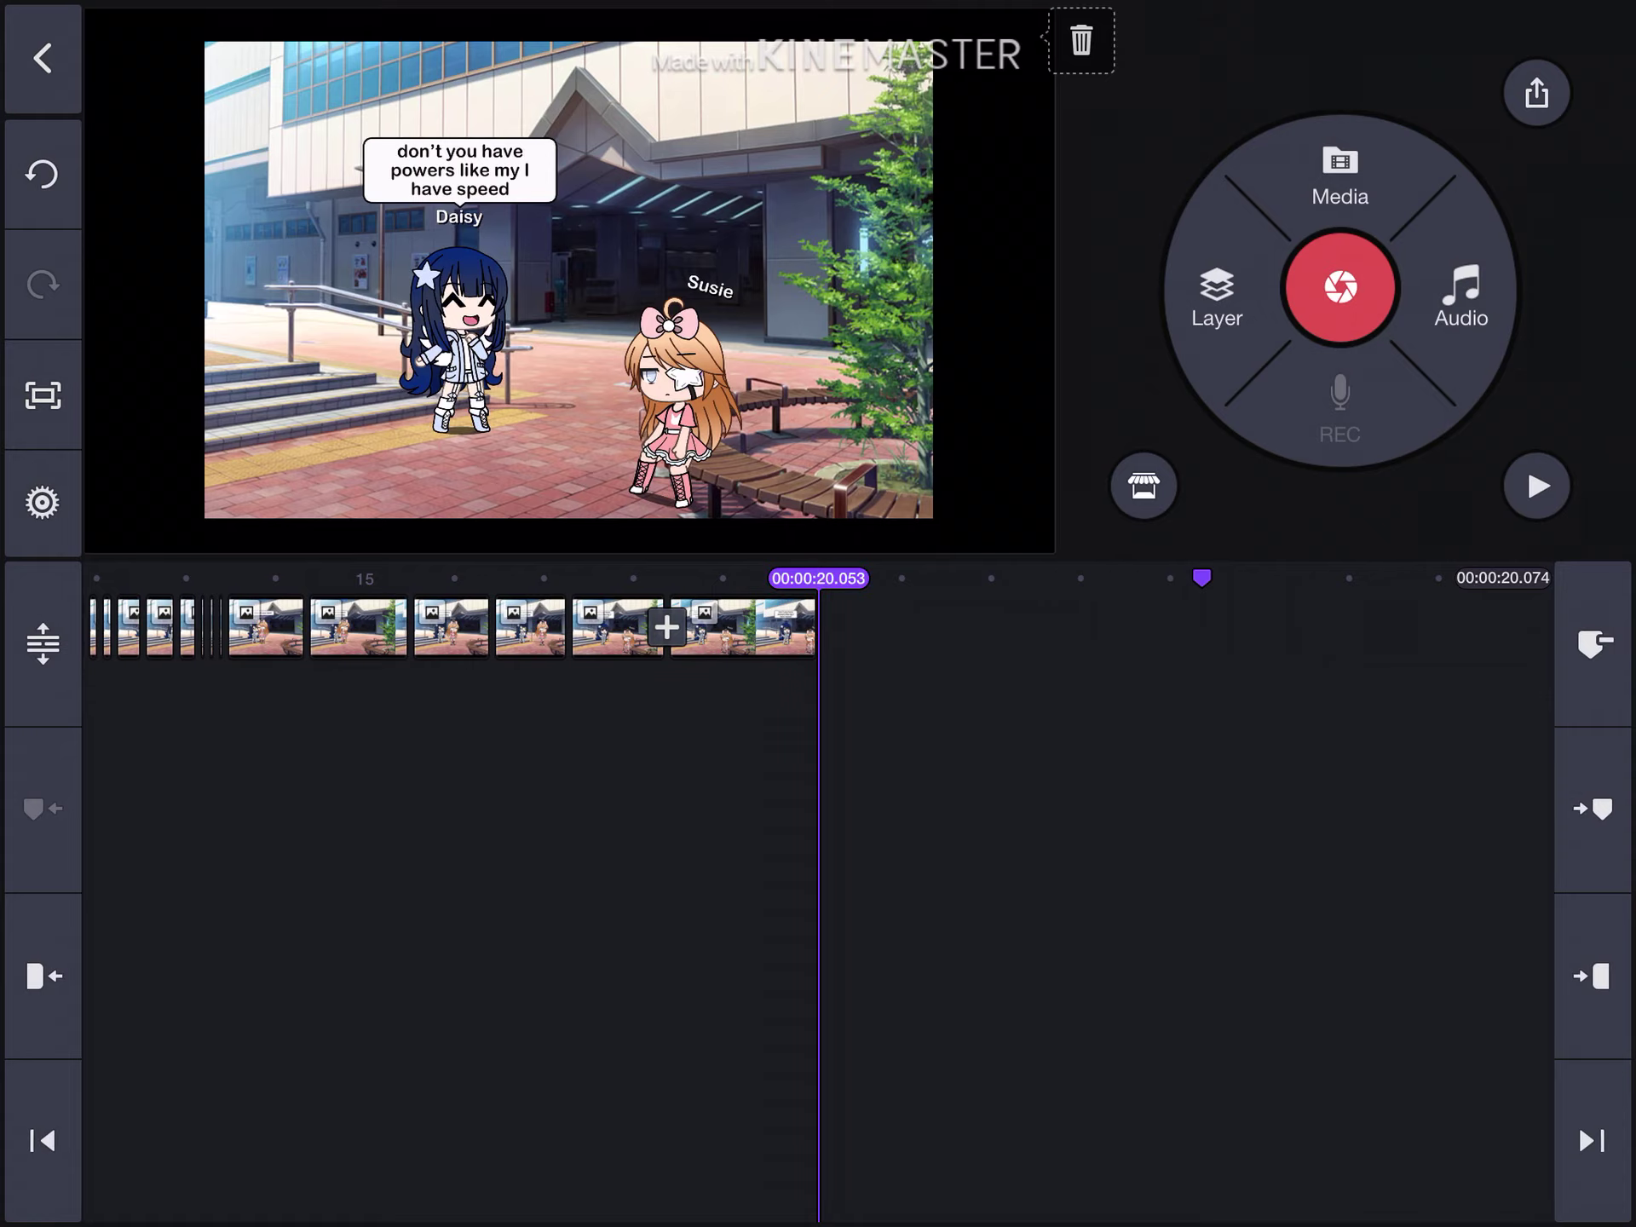
# Step: Leave KineMaster for the main home screen and open the Important apps folder
pyautogui.press('super')
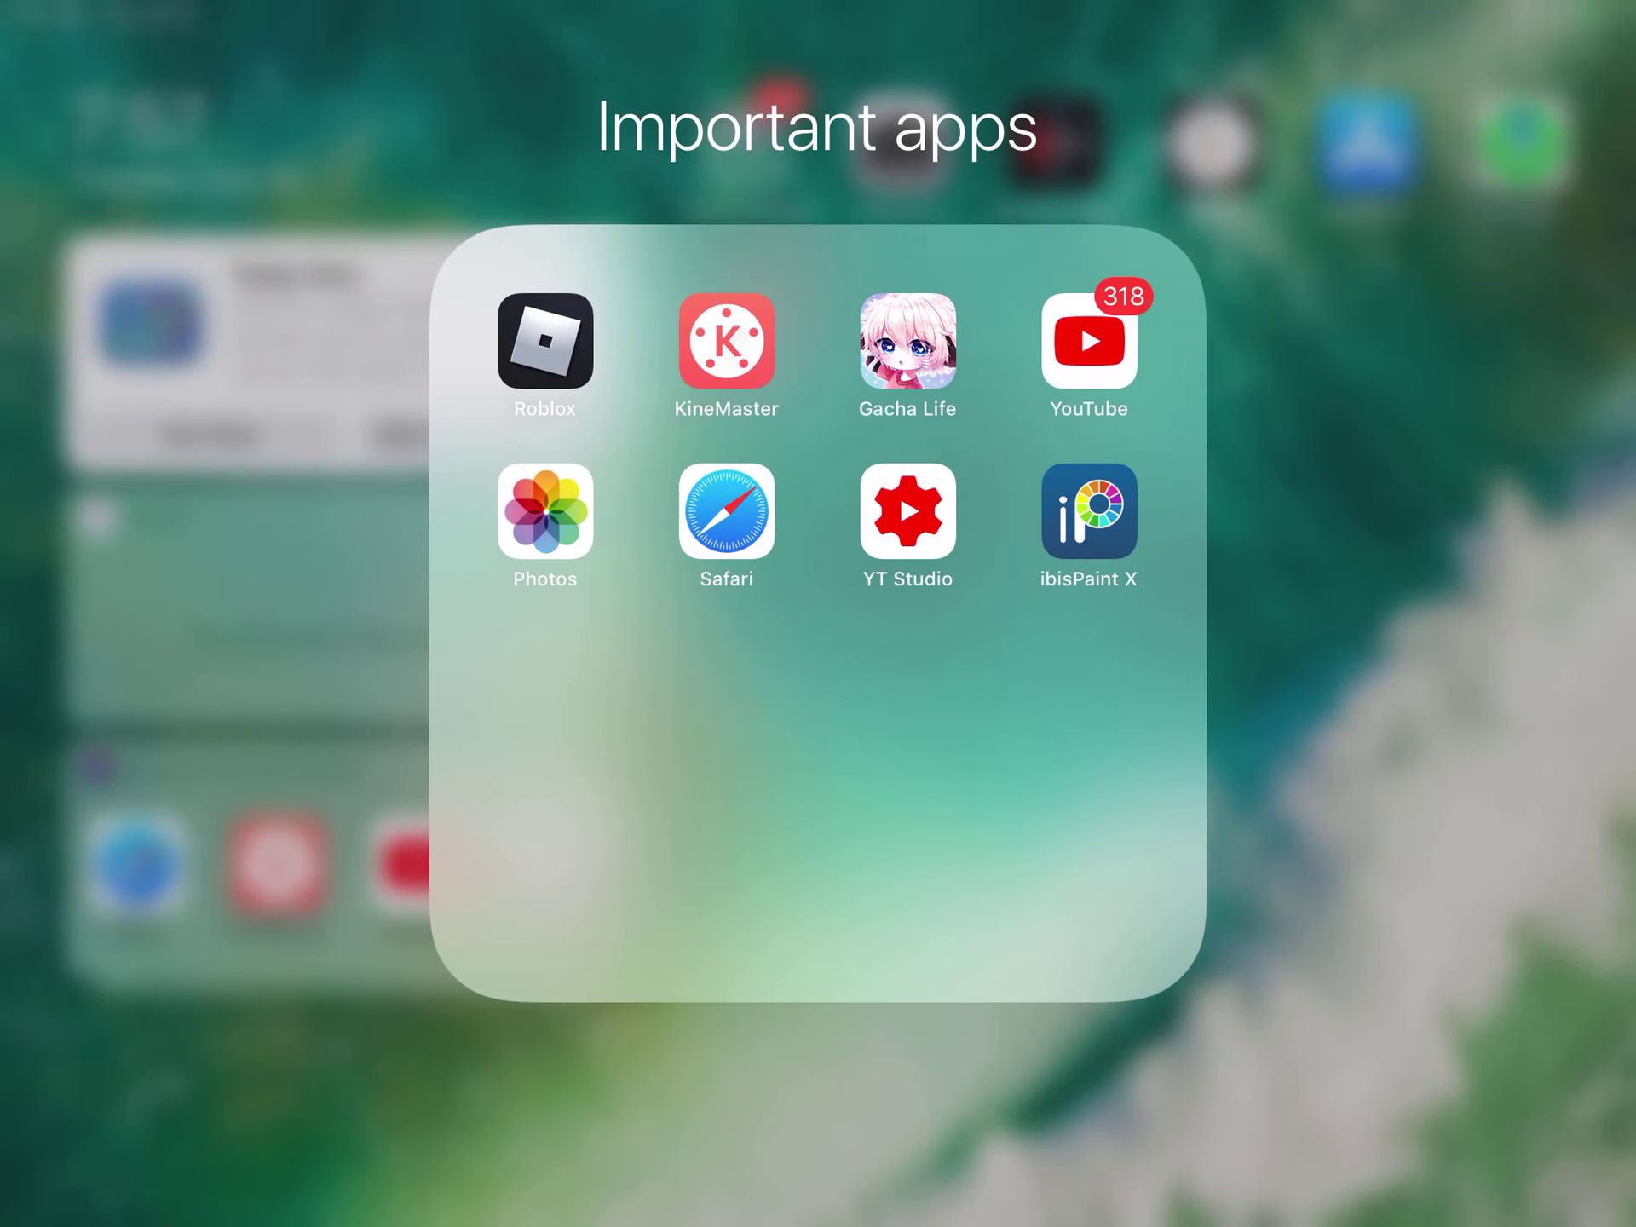
pyautogui.press('super')
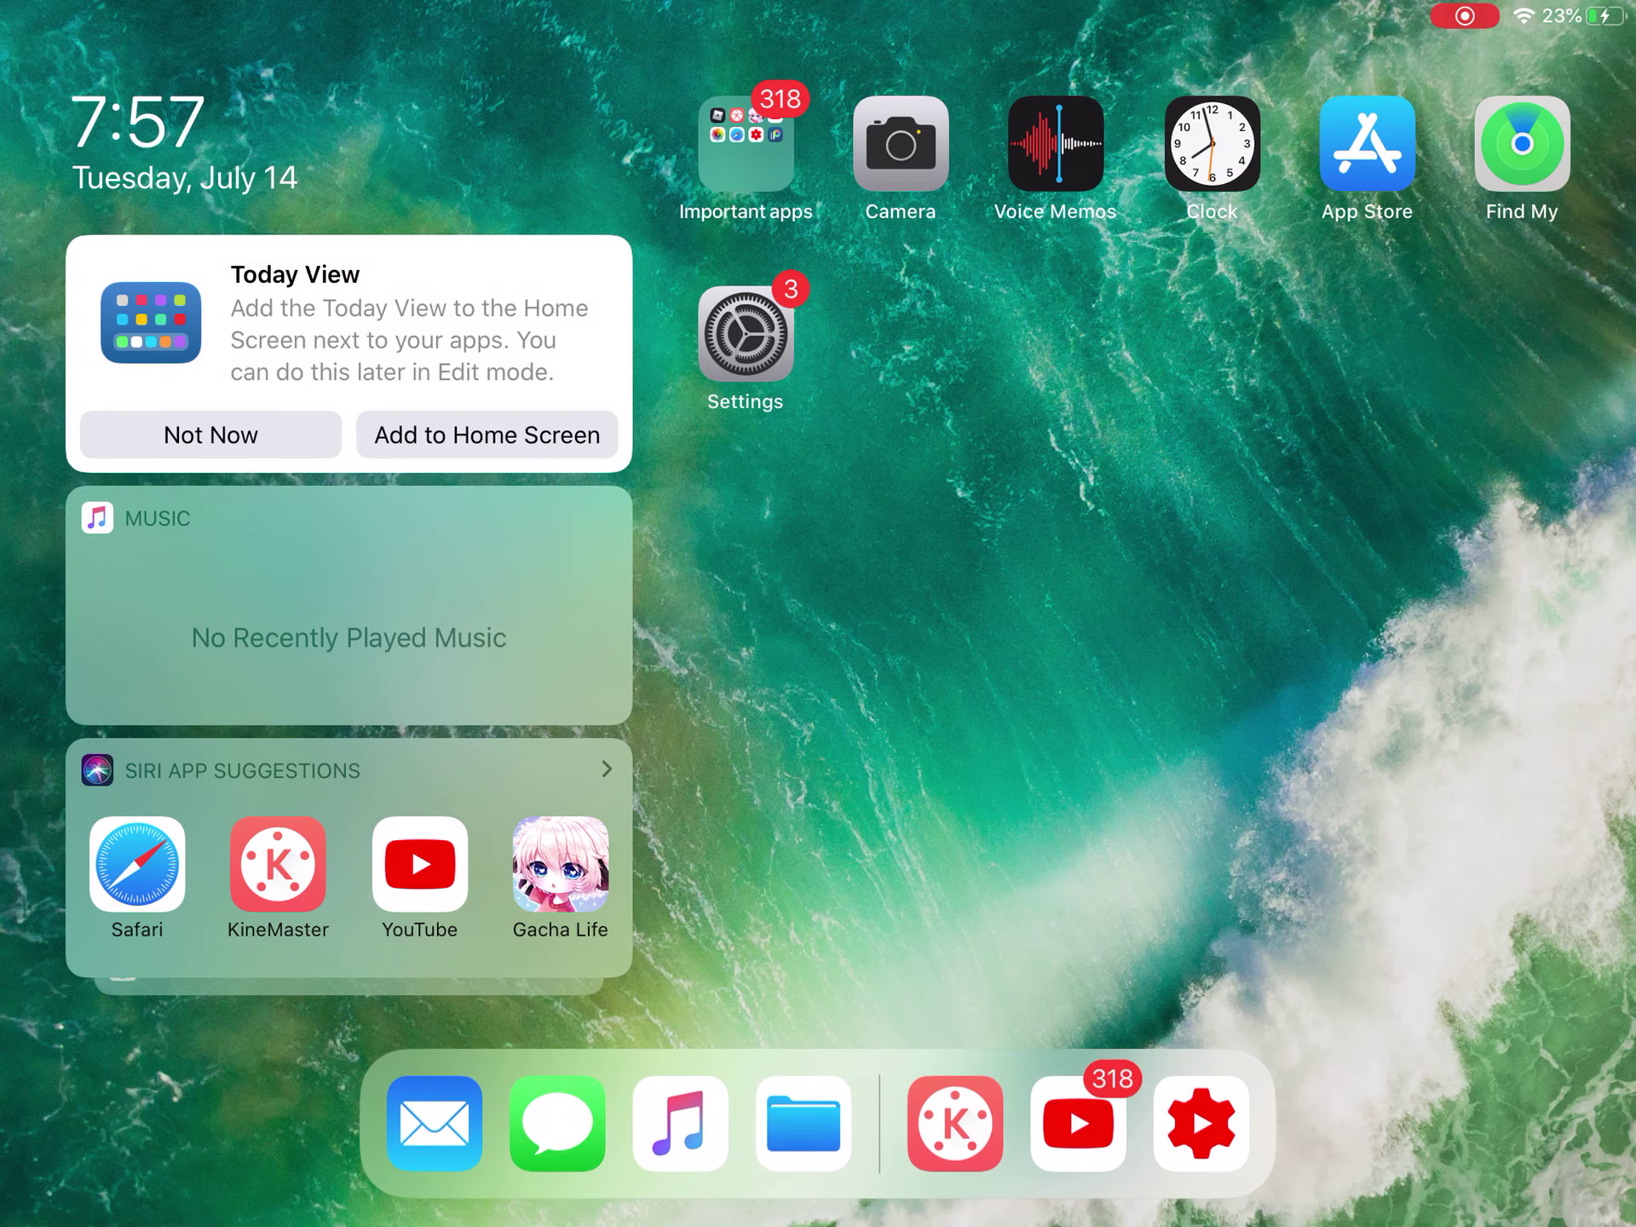
pyautogui.press('super')
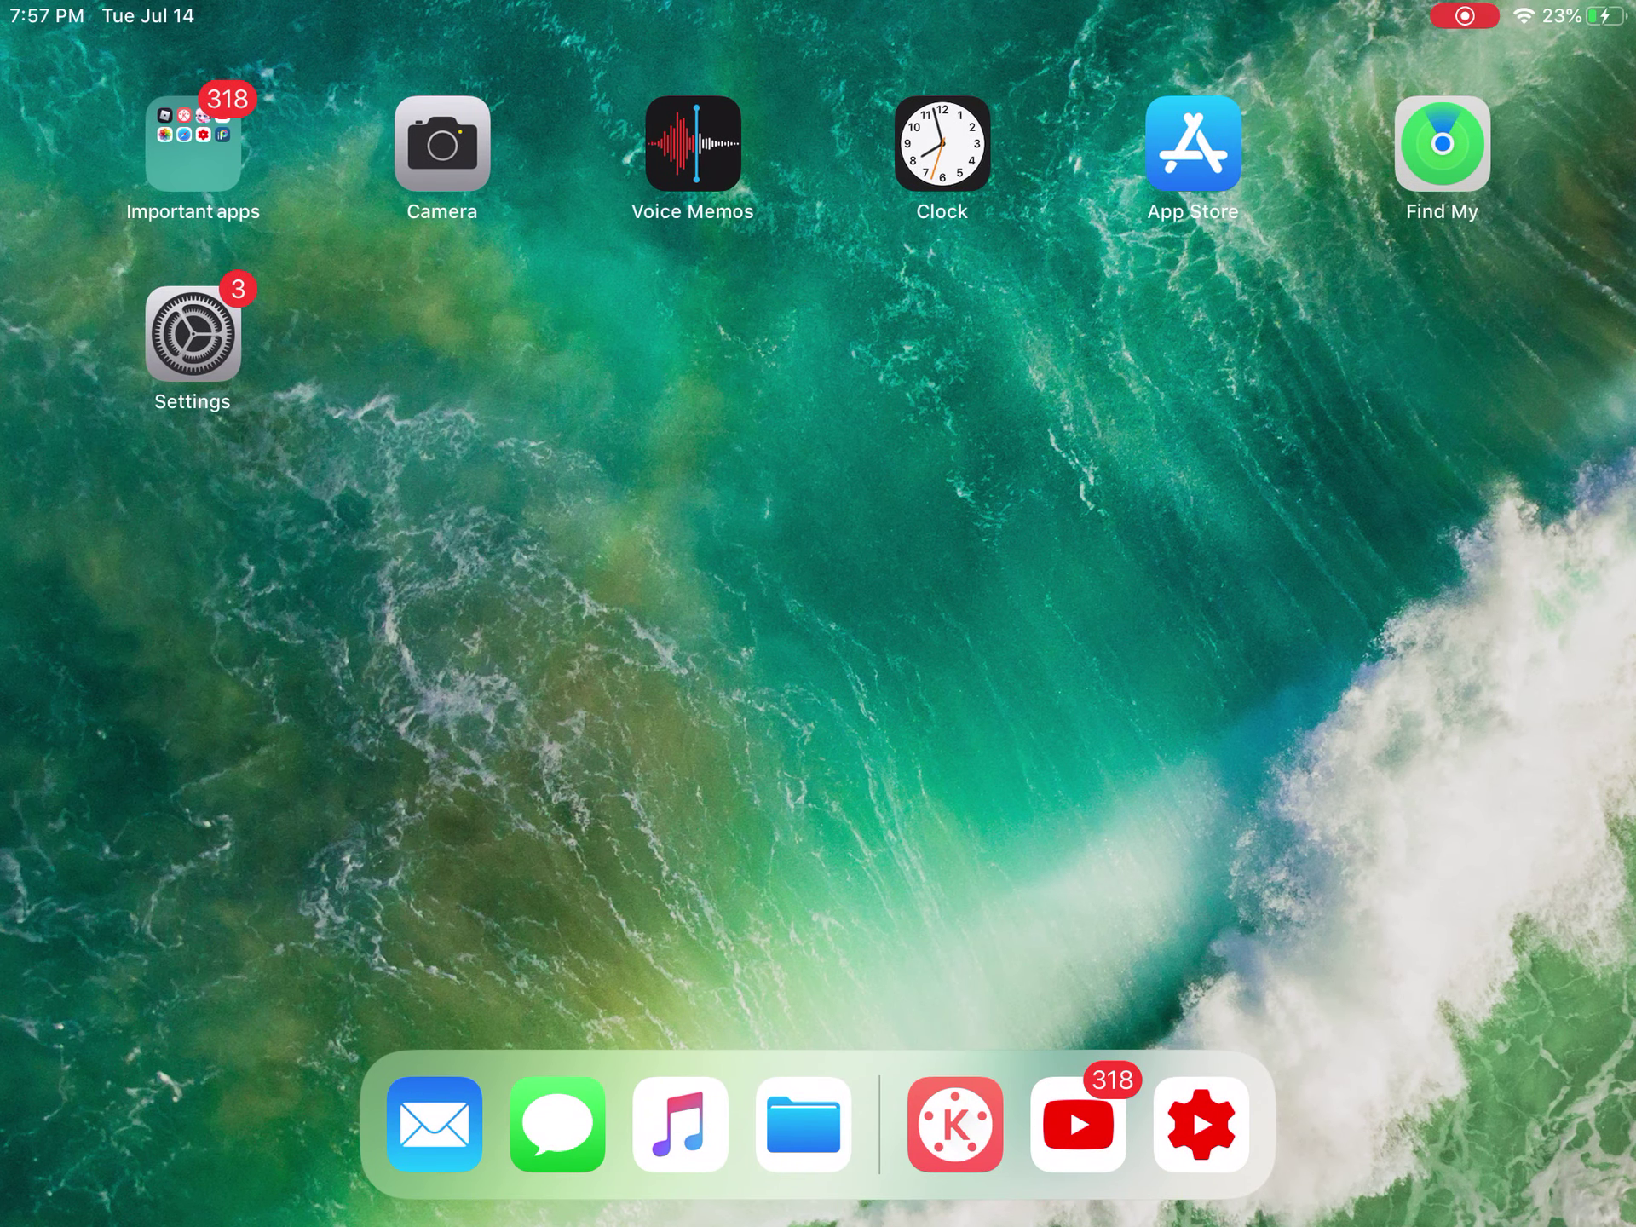
pyautogui.click(192, 144)
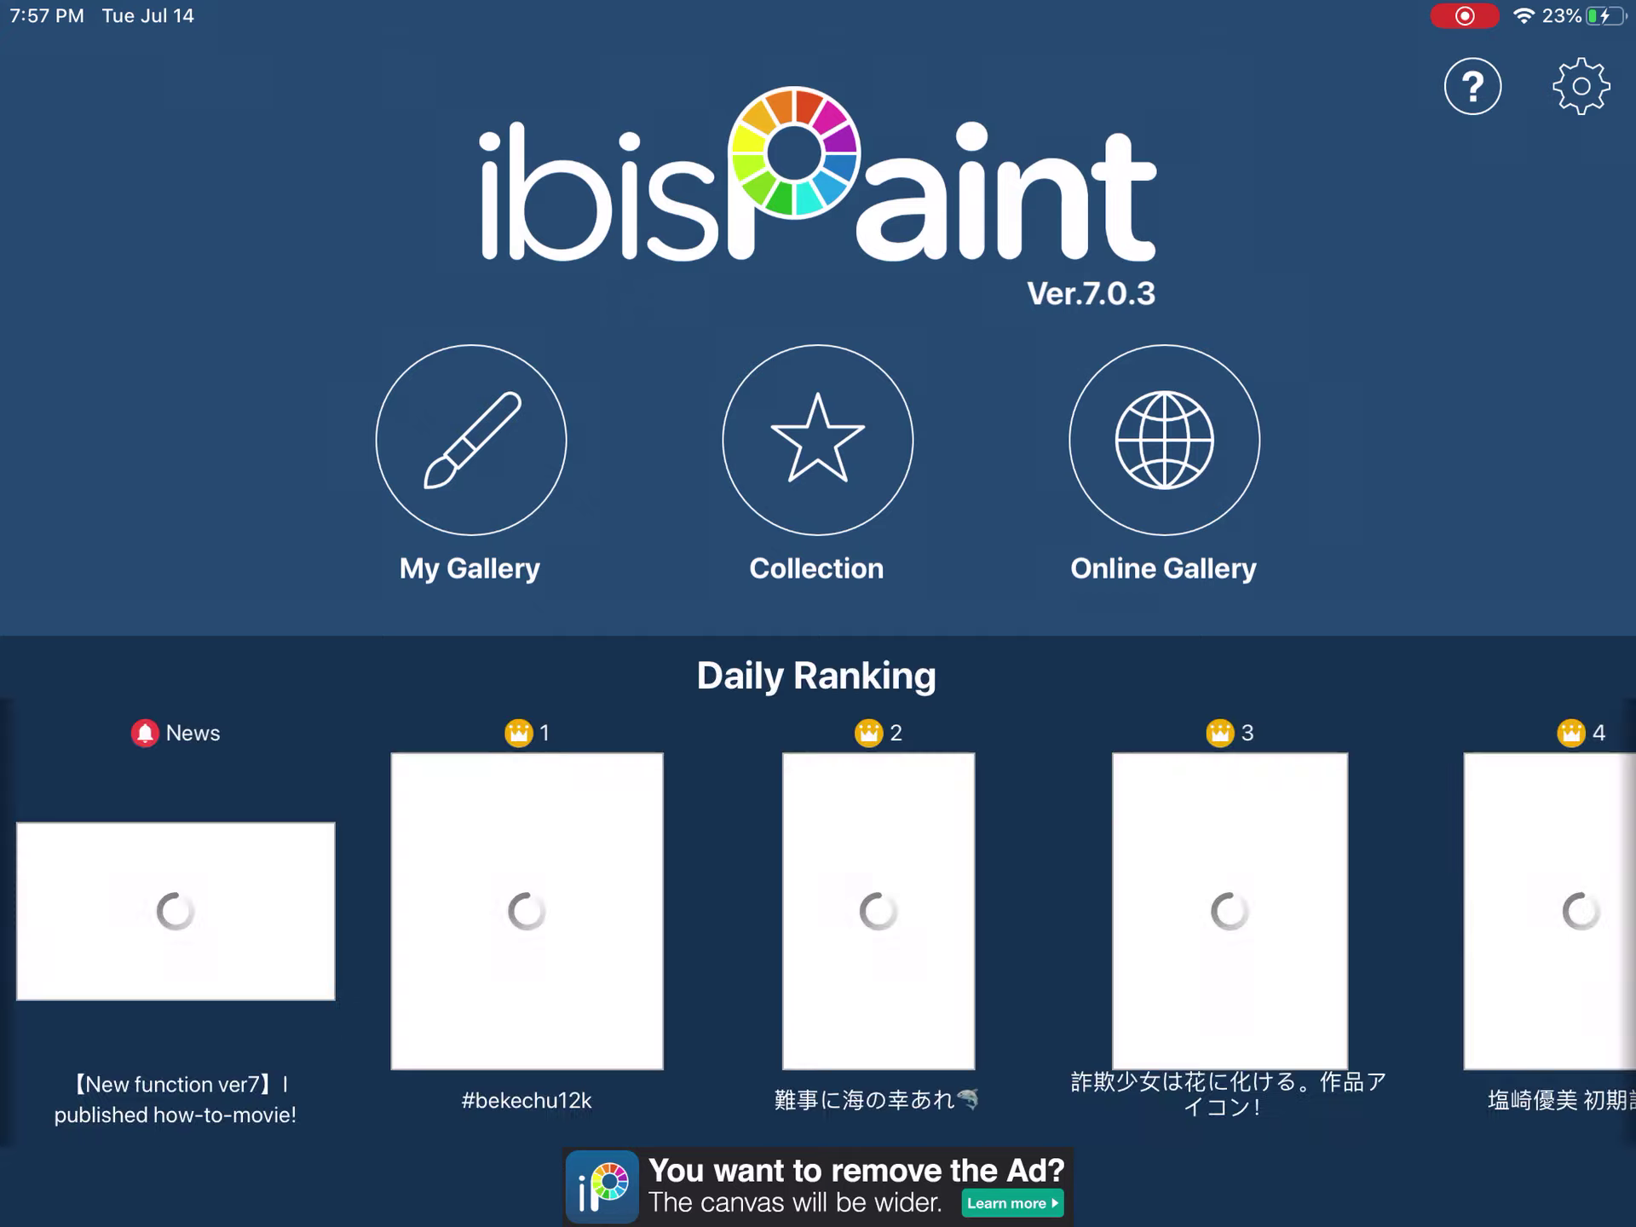
# Step: Launch ibisPaint X and open the crying character artwork for editing
pyautogui.click(493, 439)
pyautogui.click(208, 313)
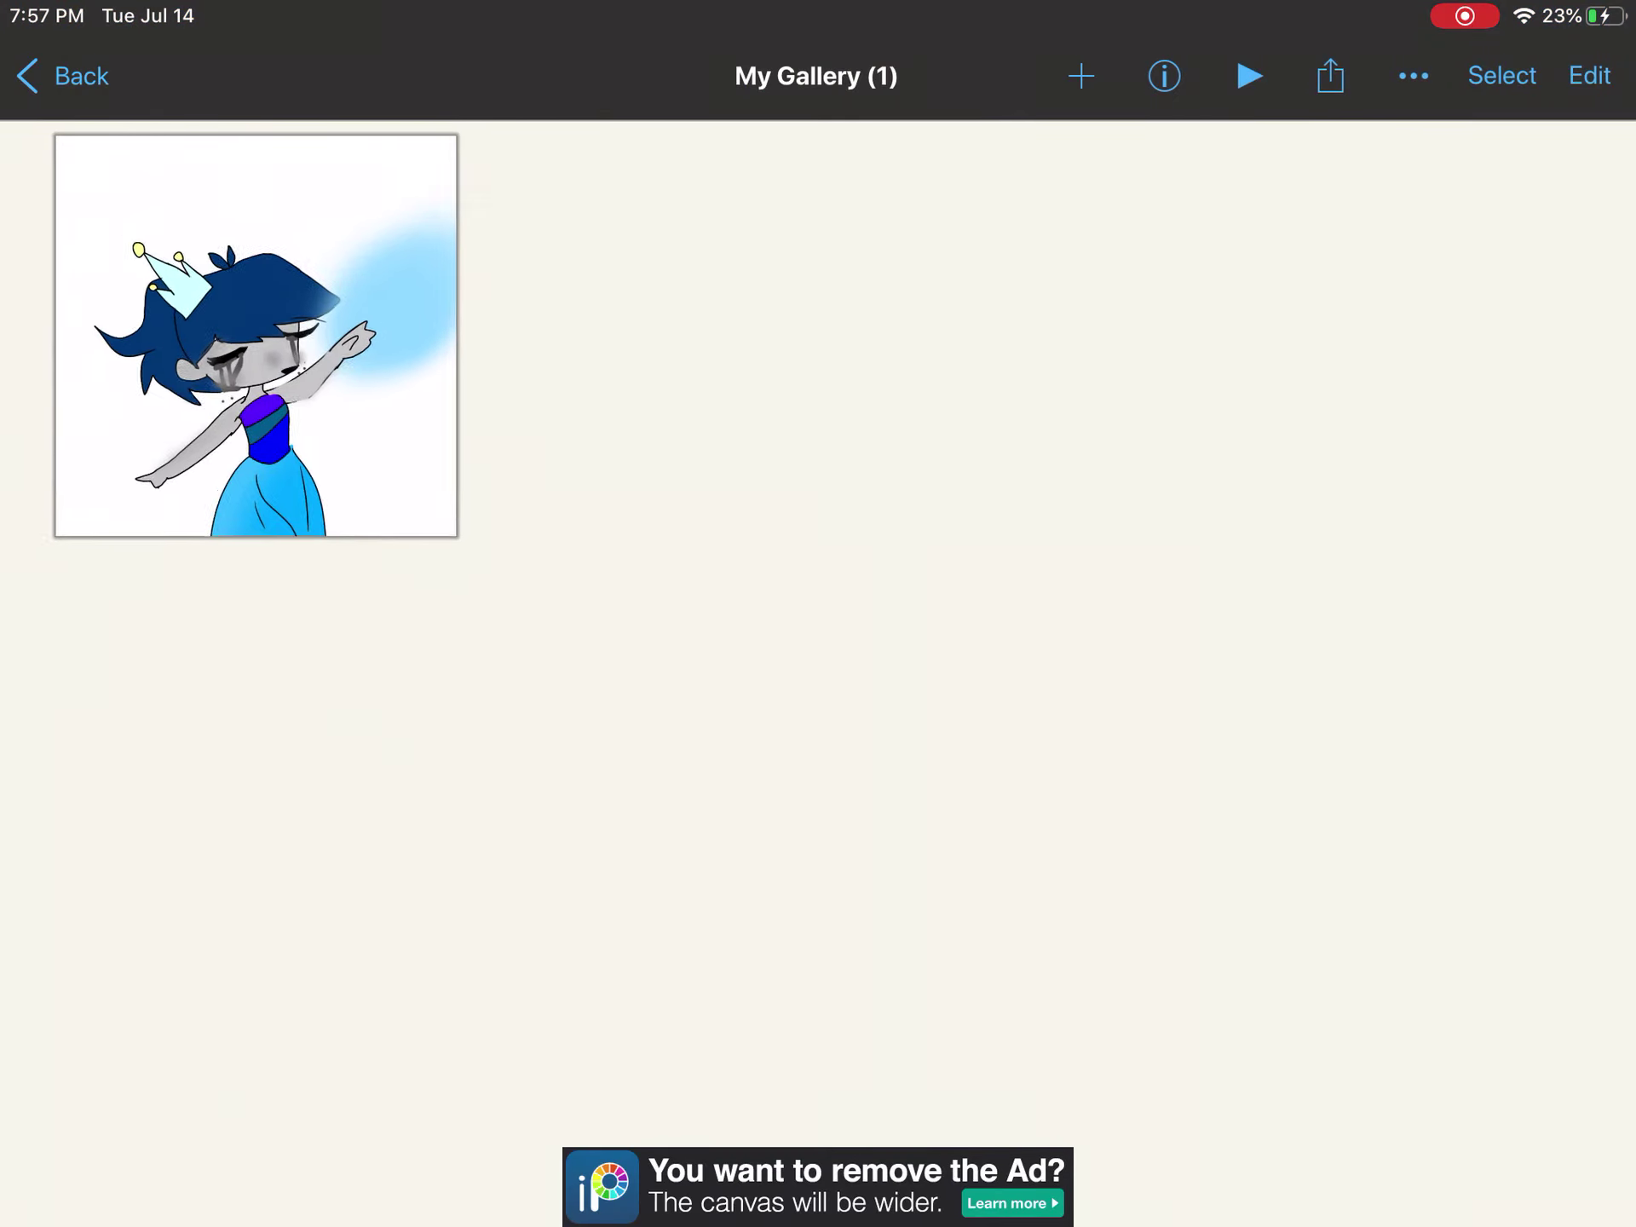
pyautogui.scroll(2, 818, 588)
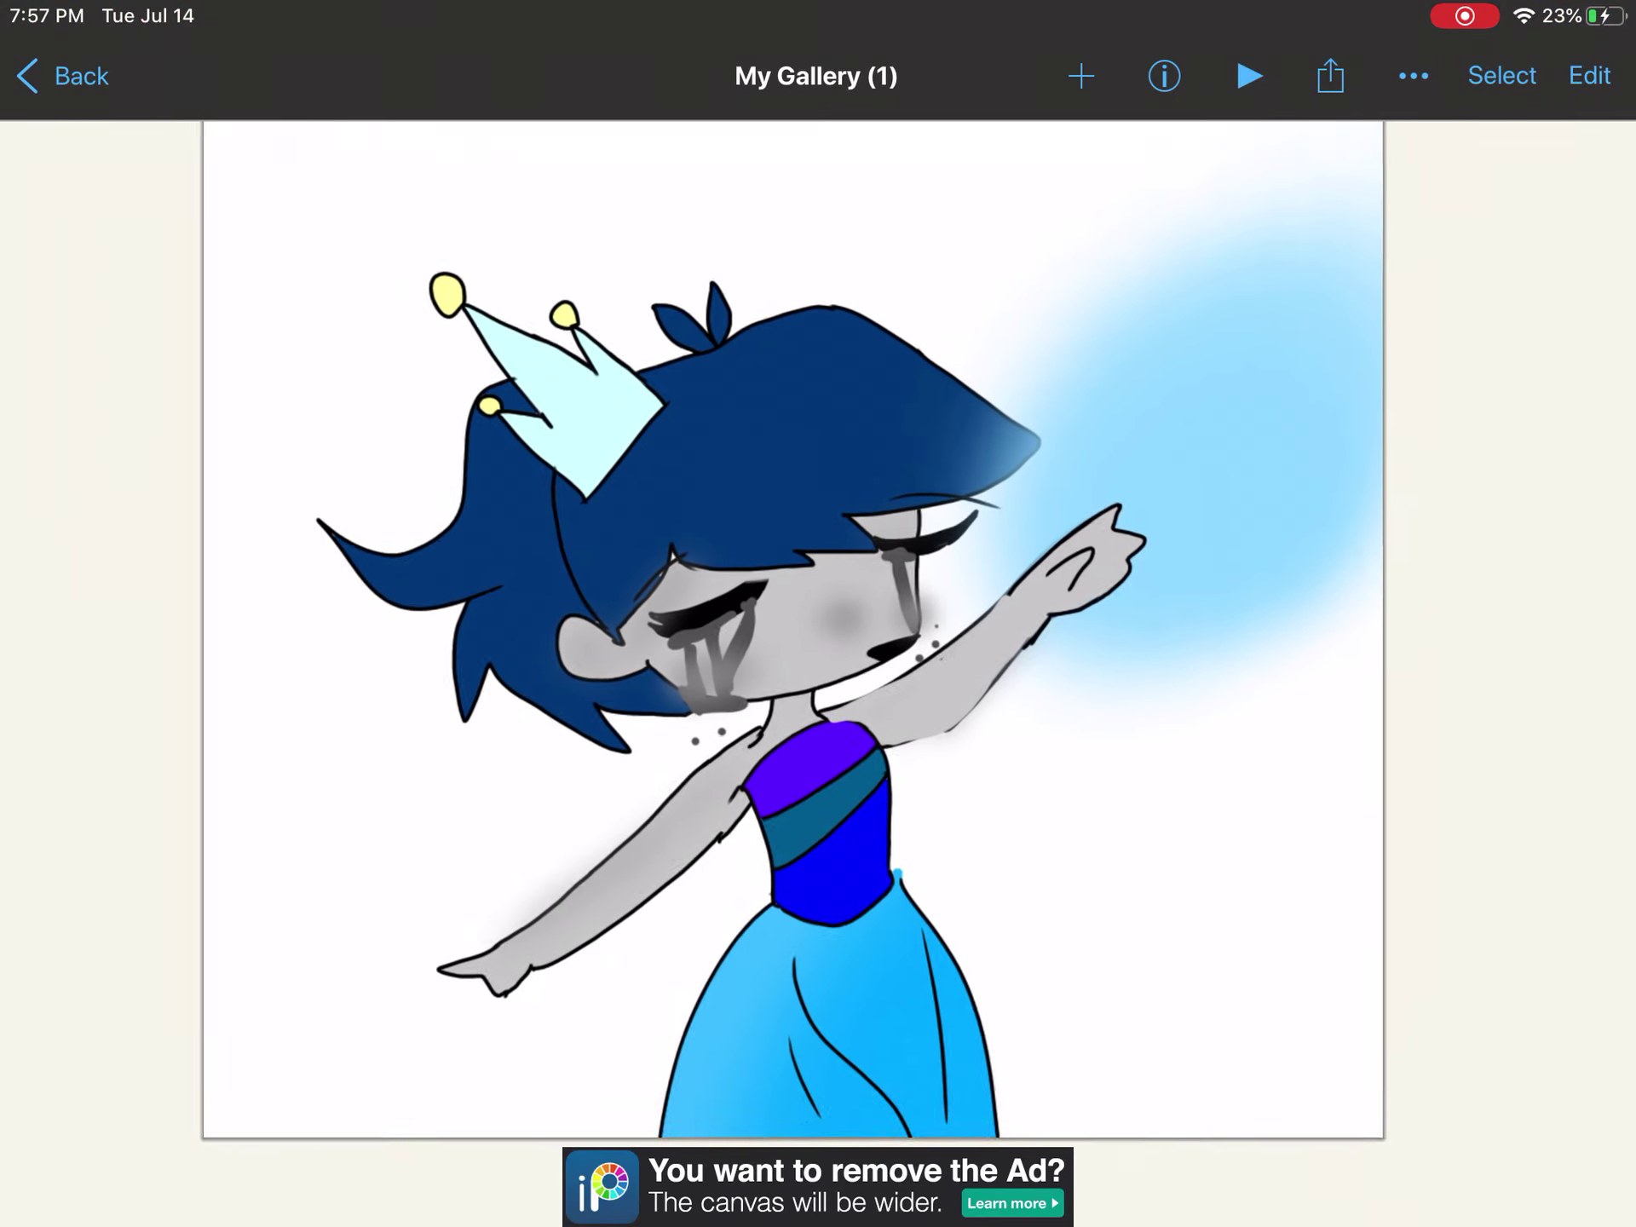
pyautogui.scroll(2, 818, 588)
pyautogui.scroll(2, 819, 588)
pyautogui.scroll(3, 818, 588)
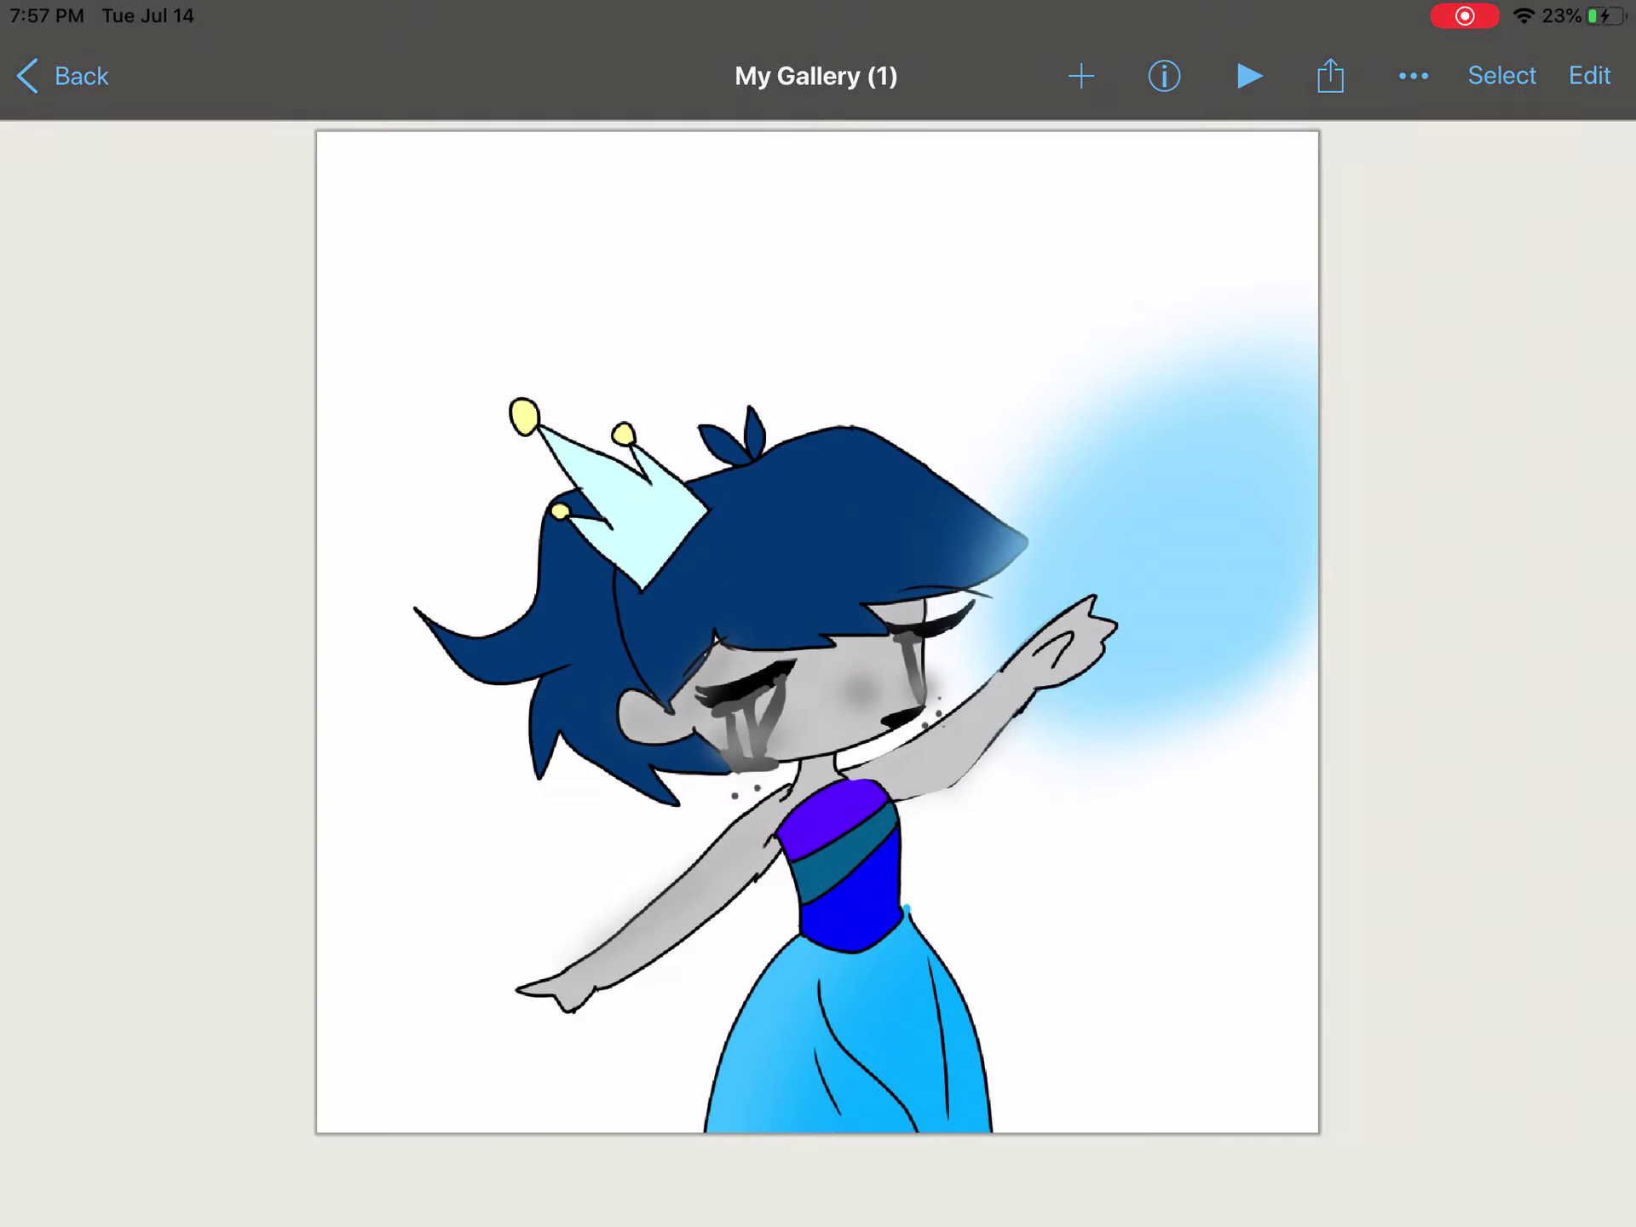
pyautogui.click(1588, 76)
pyautogui.scroll(3, 819, 614)
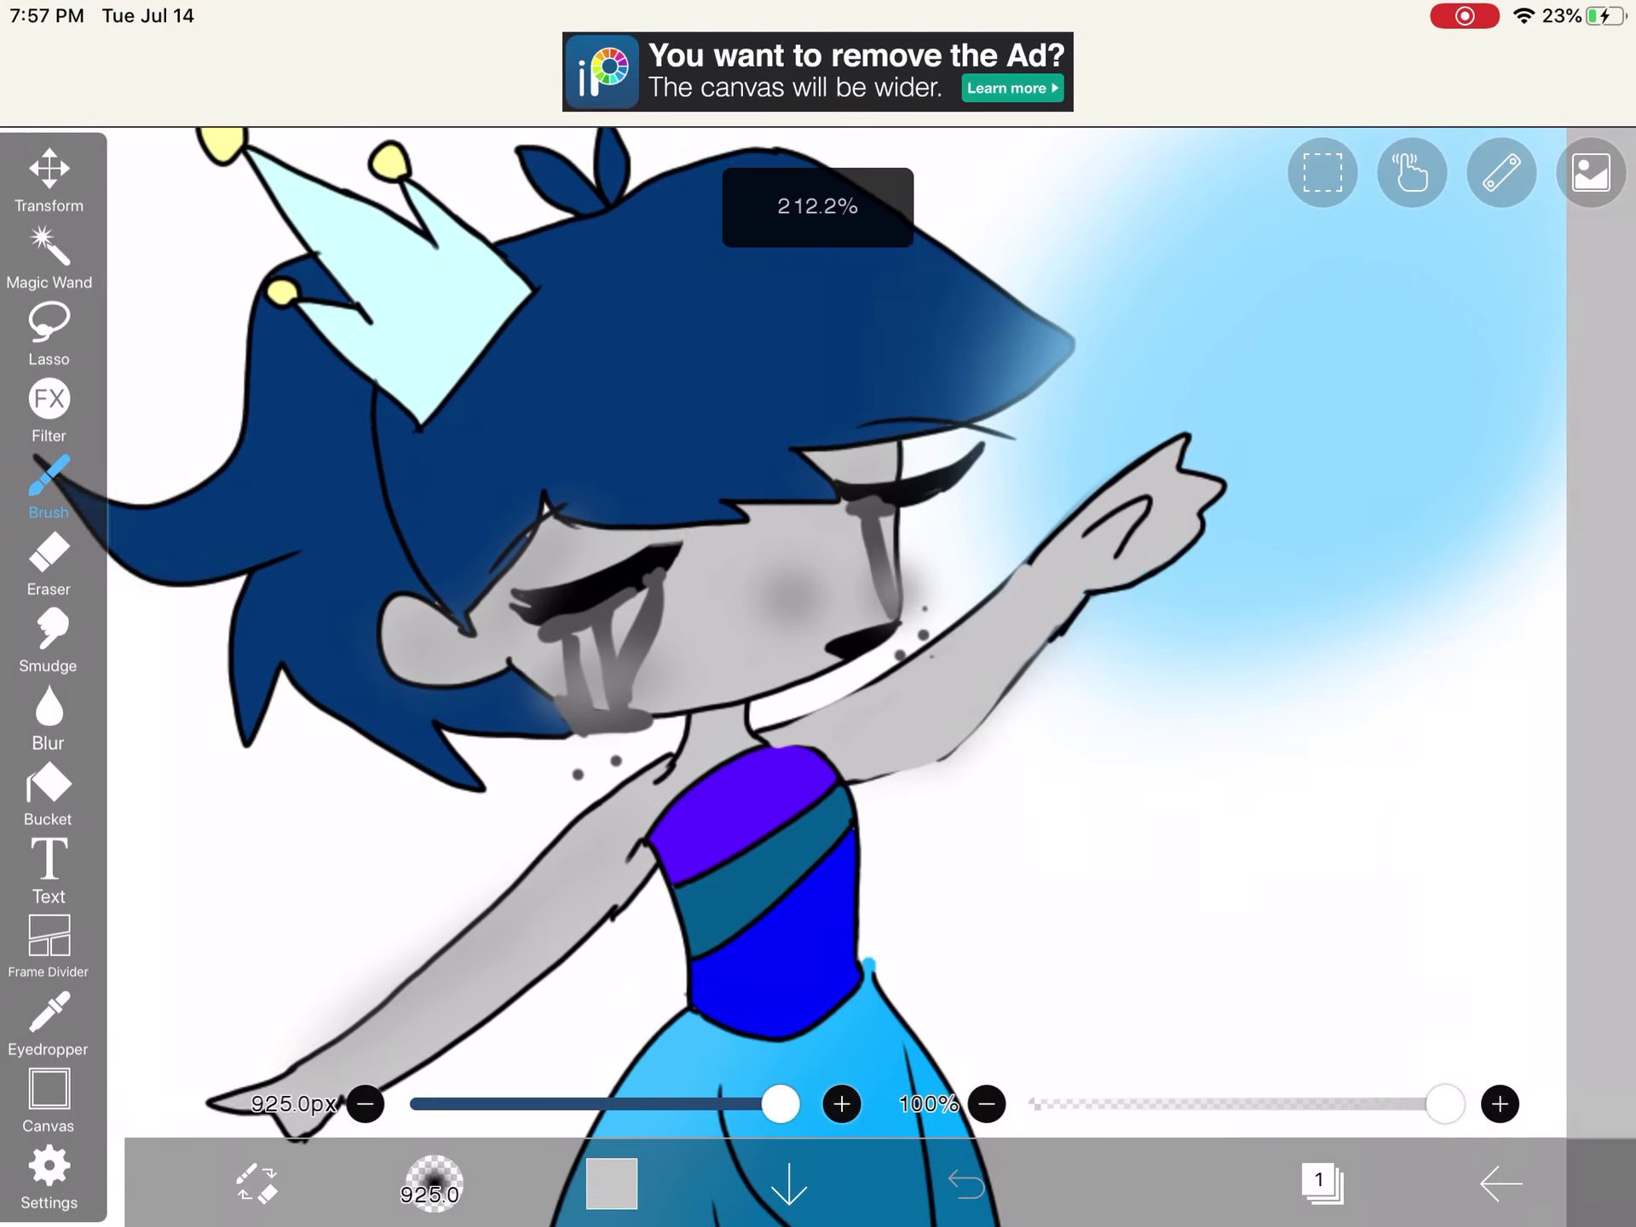
pyautogui.scroll(2, 819, 614)
# Step: Set up a black Dip Pen (Hard) brush
pyautogui.click(1049, 585)
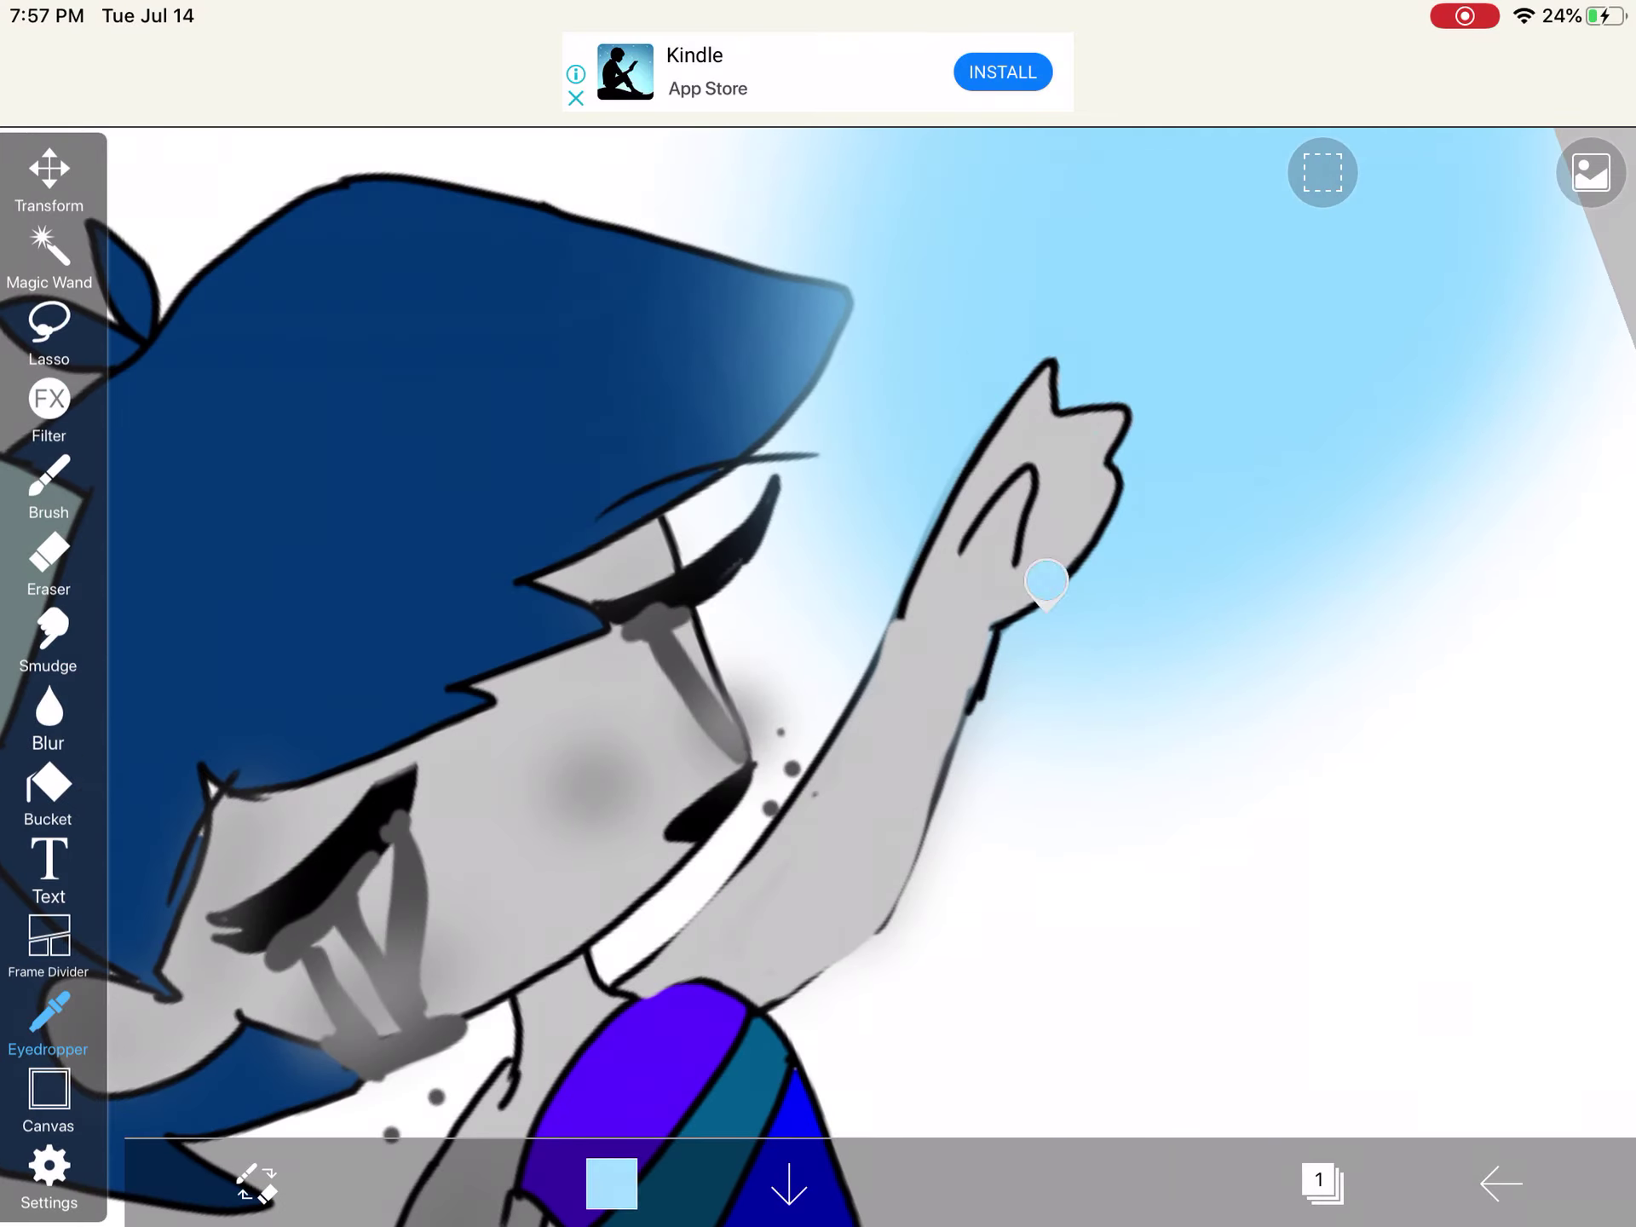
pyautogui.scroll(5, 818, 614)
pyautogui.click(830, 628)
pyautogui.click(49, 485)
pyautogui.scroll(-1, 818, 614)
pyautogui.scroll(-2, 818, 613)
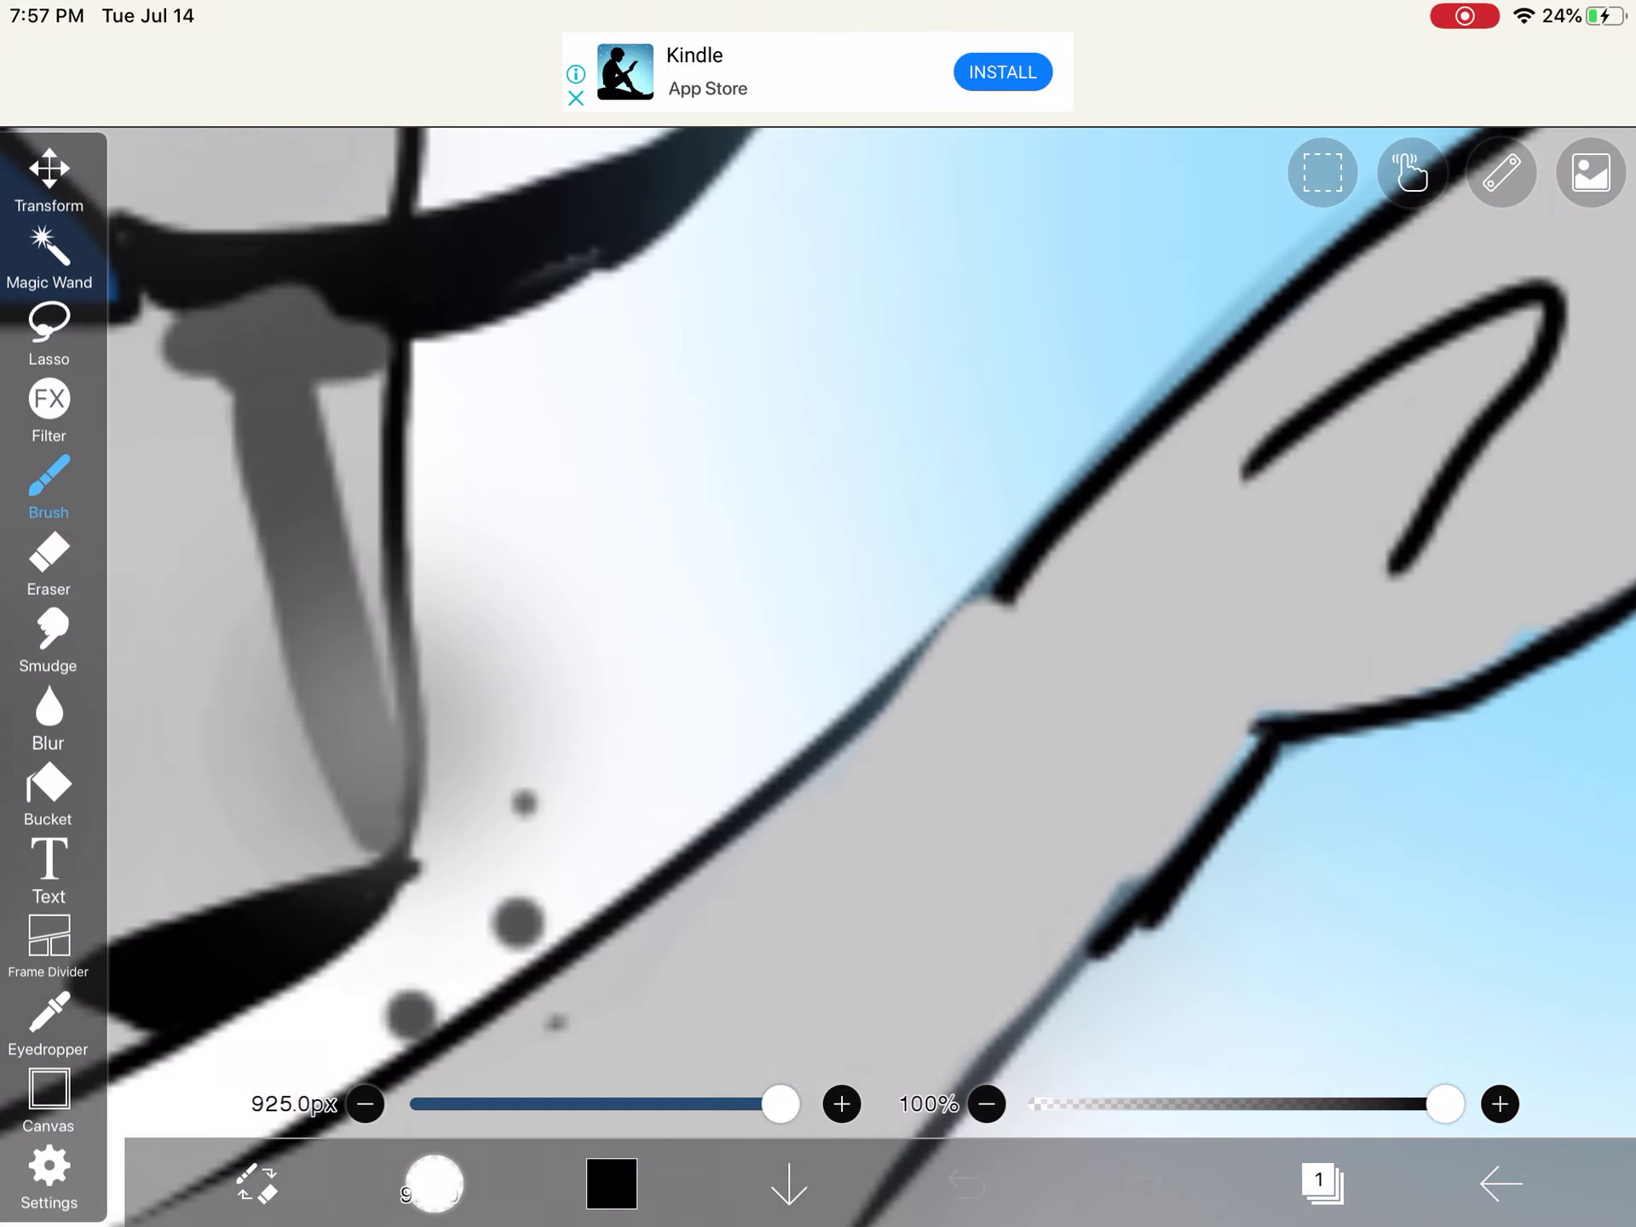
pyautogui.click(433, 1182)
pyautogui.click(384, 508)
pyautogui.click(433, 1182)
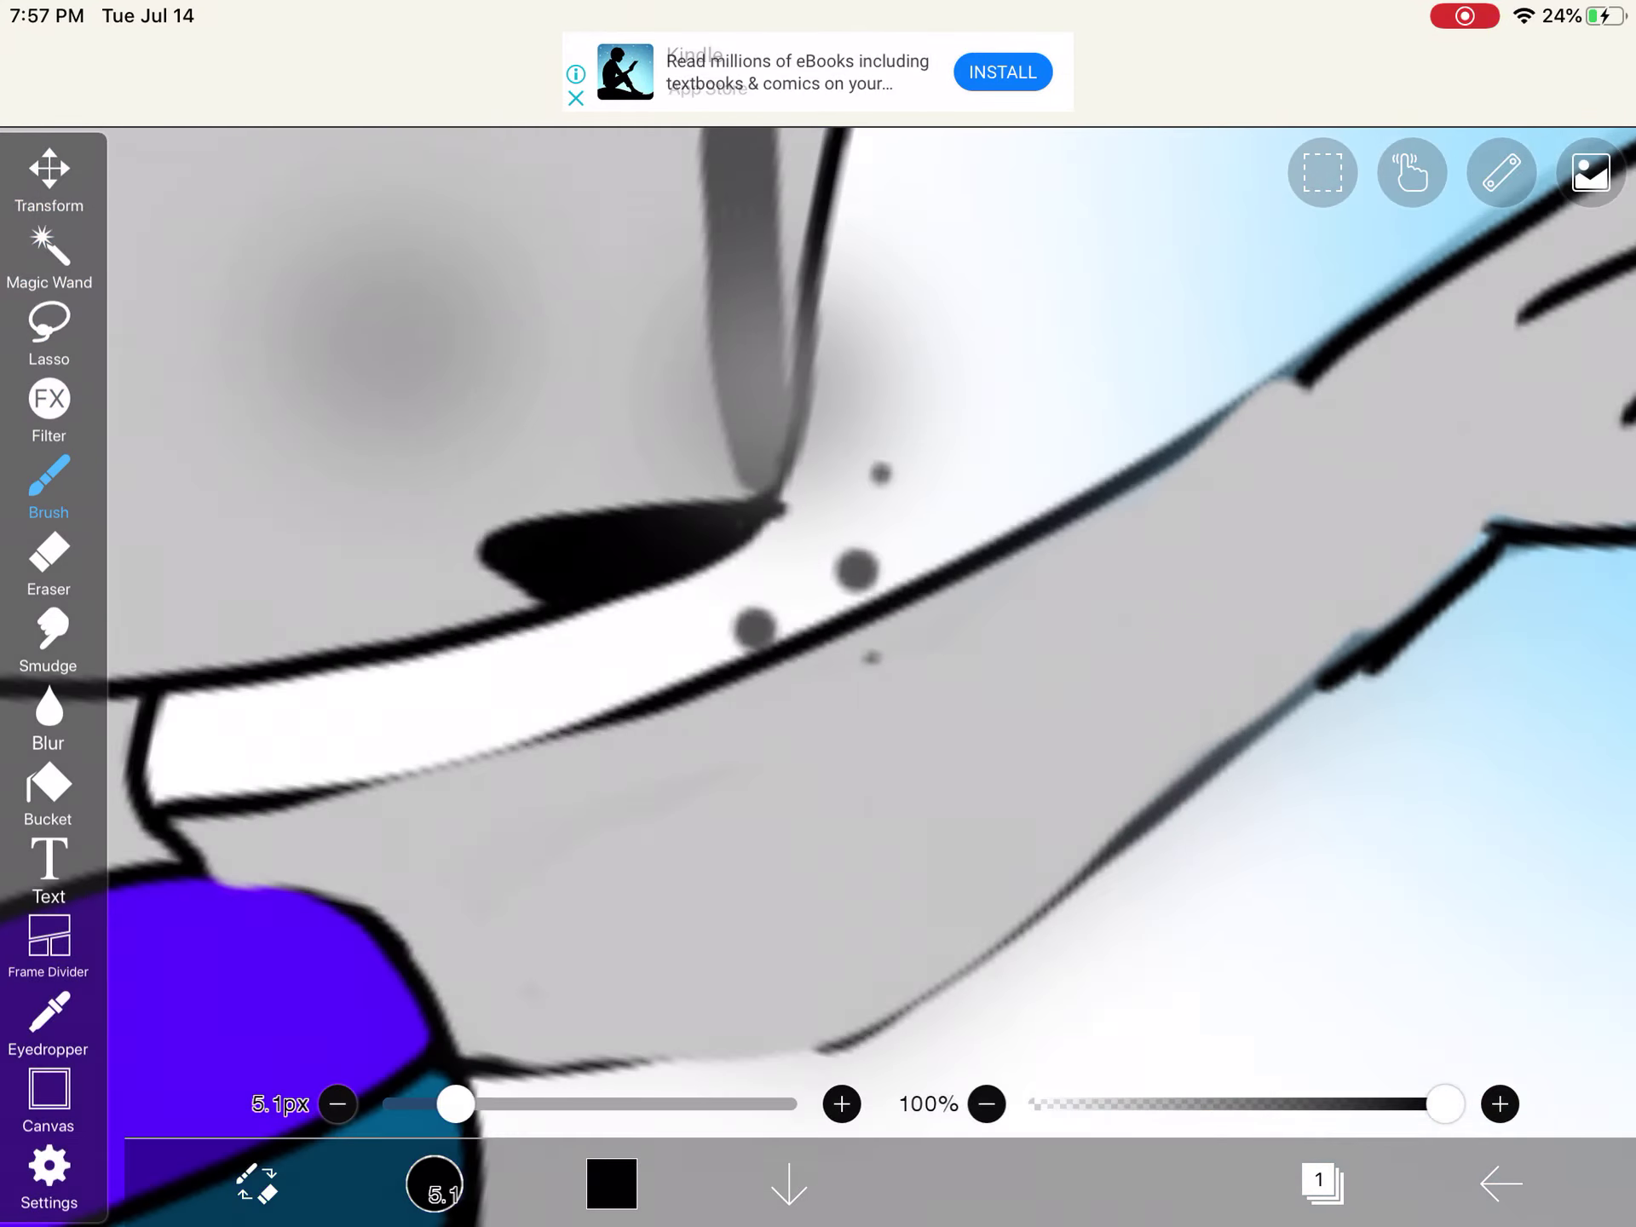
pyautogui.scroll(2, 817, 615)
# Step: Ink black outlines along the arm, the purple top's edge, and the hand
pyautogui.moveTo(1407, 256)
pyautogui.mouseDown()
pyautogui.moveTo(758, 567)
pyautogui.moveTo(167, 709)
pyautogui.mouseUp()
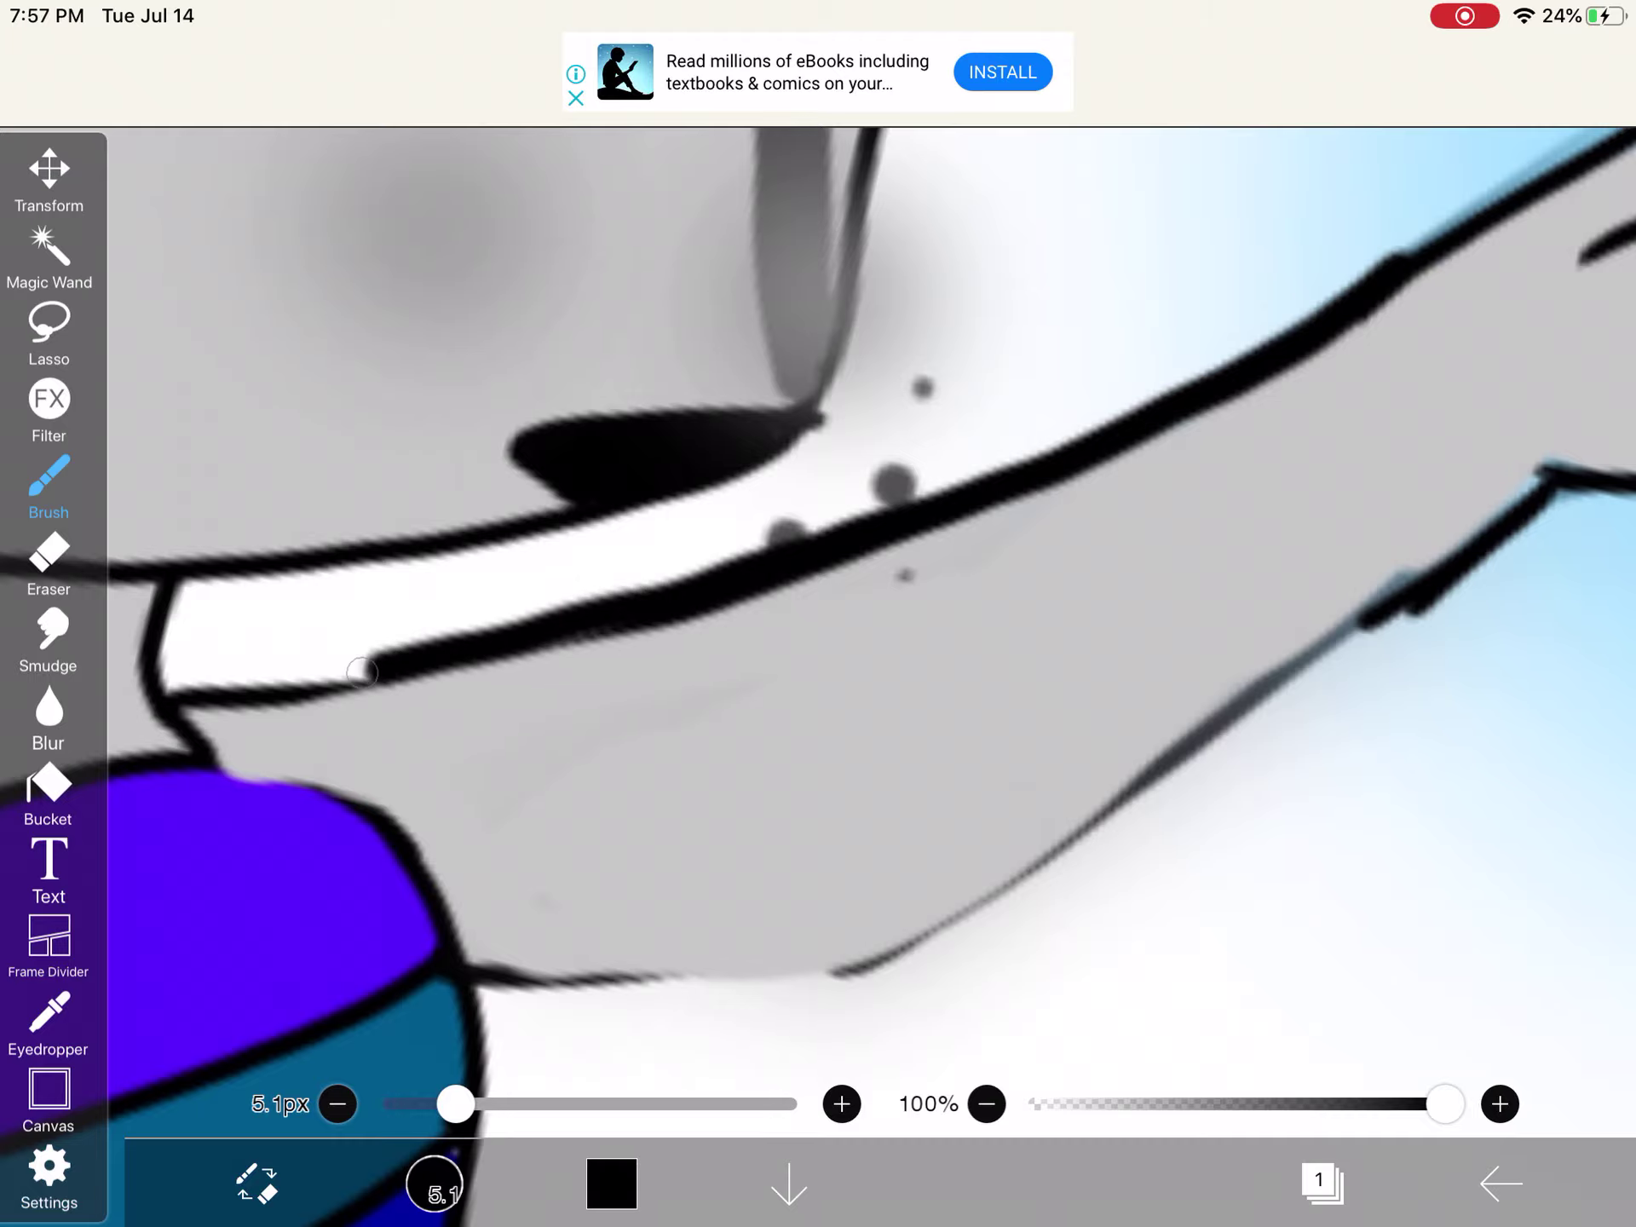
pyautogui.scroll(-2, 818, 613)
pyautogui.moveTo(952, 416)
pyautogui.mouseDown()
pyautogui.moveTo(812, 544)
pyautogui.moveTo(703, 710)
pyautogui.mouseUp()
pyautogui.scroll(-2, 818, 614)
pyautogui.scroll(3, 819, 614)
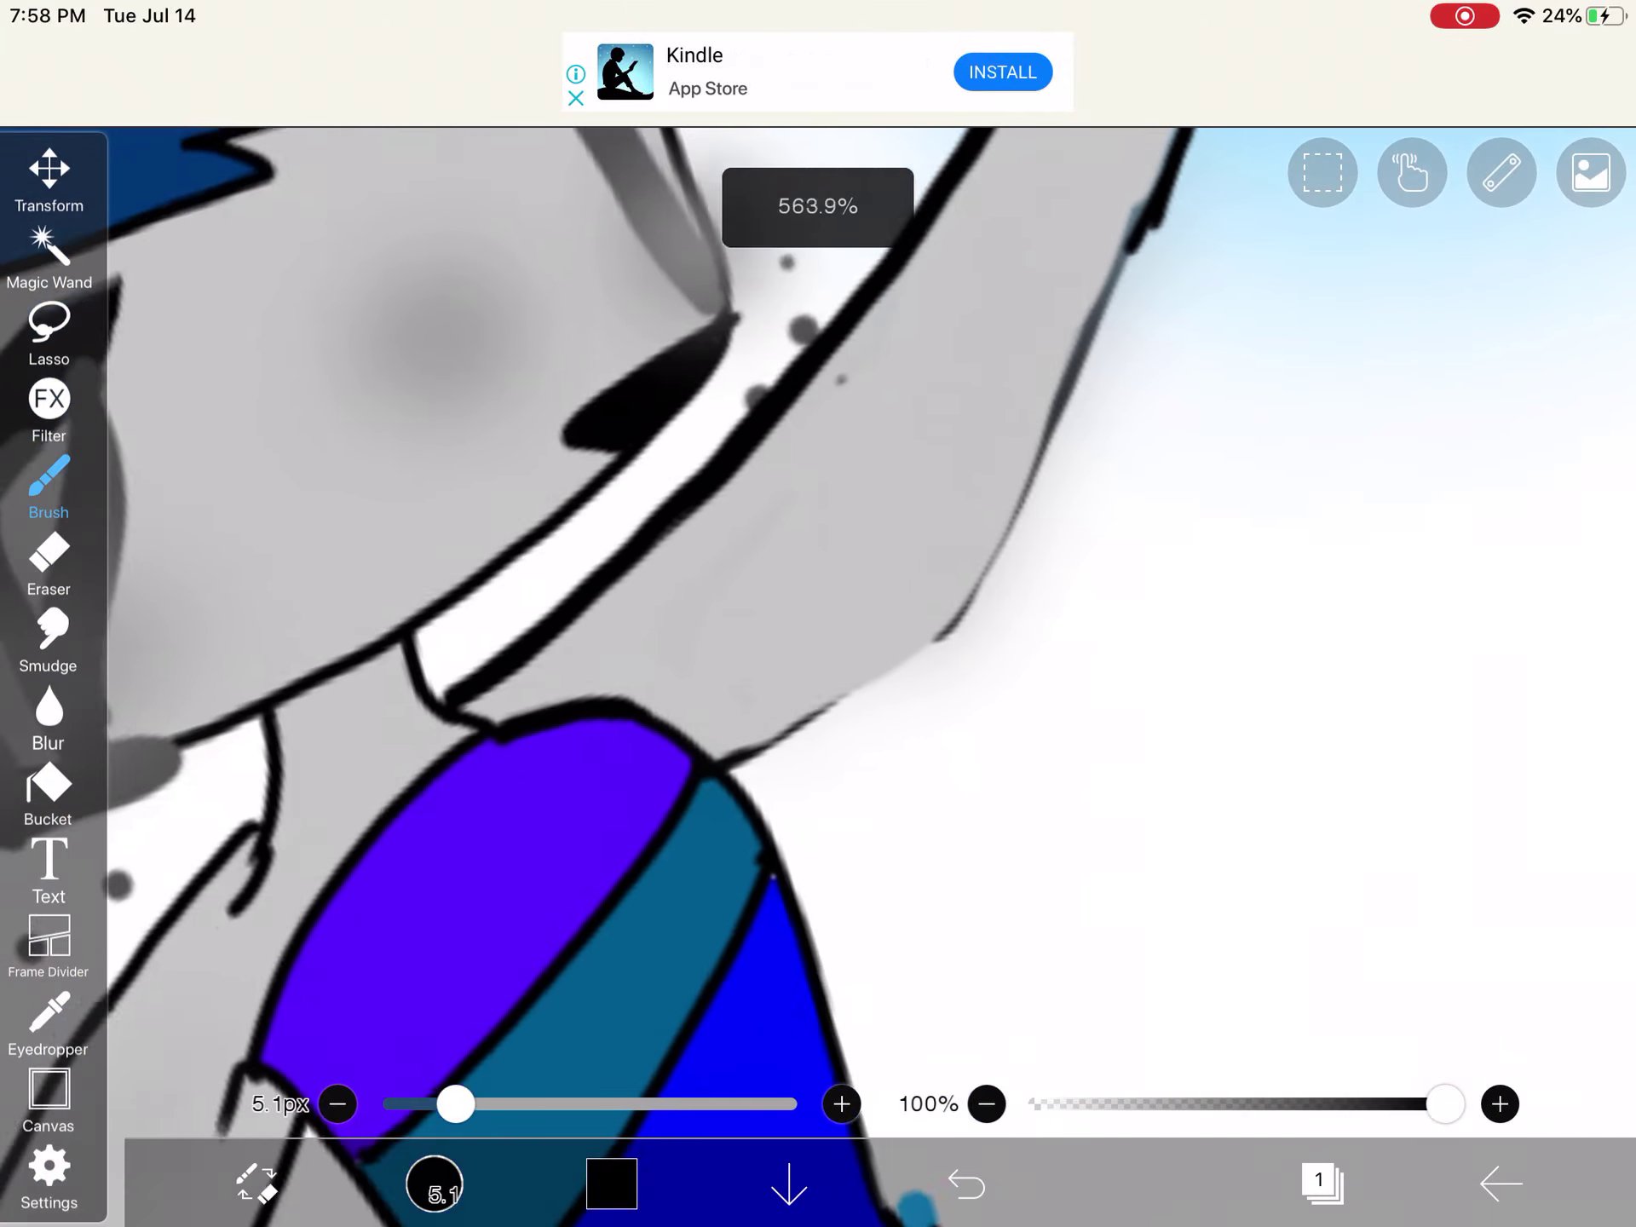
pyautogui.moveTo(1354, 128); pyautogui.dragTo(937, 591)
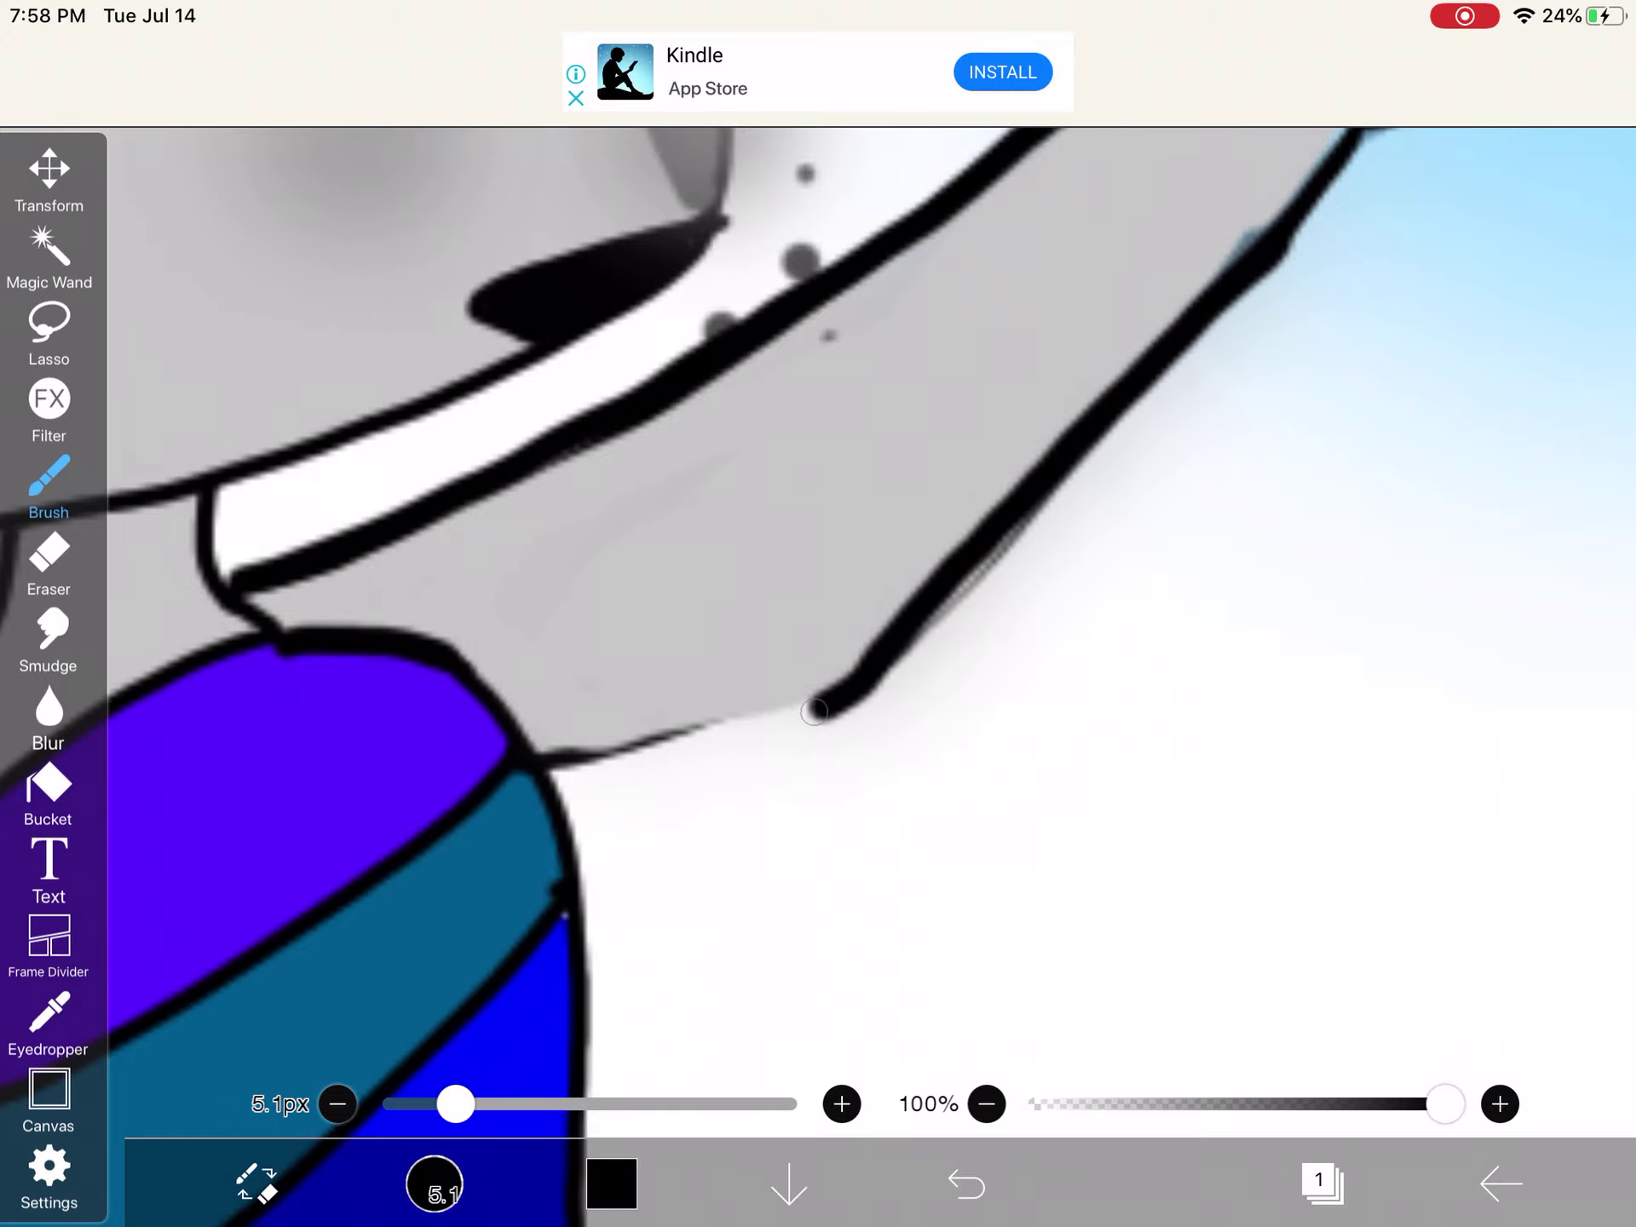
pyautogui.scroll(-3, 818, 614)
pyautogui.scroll(2, 818, 614)
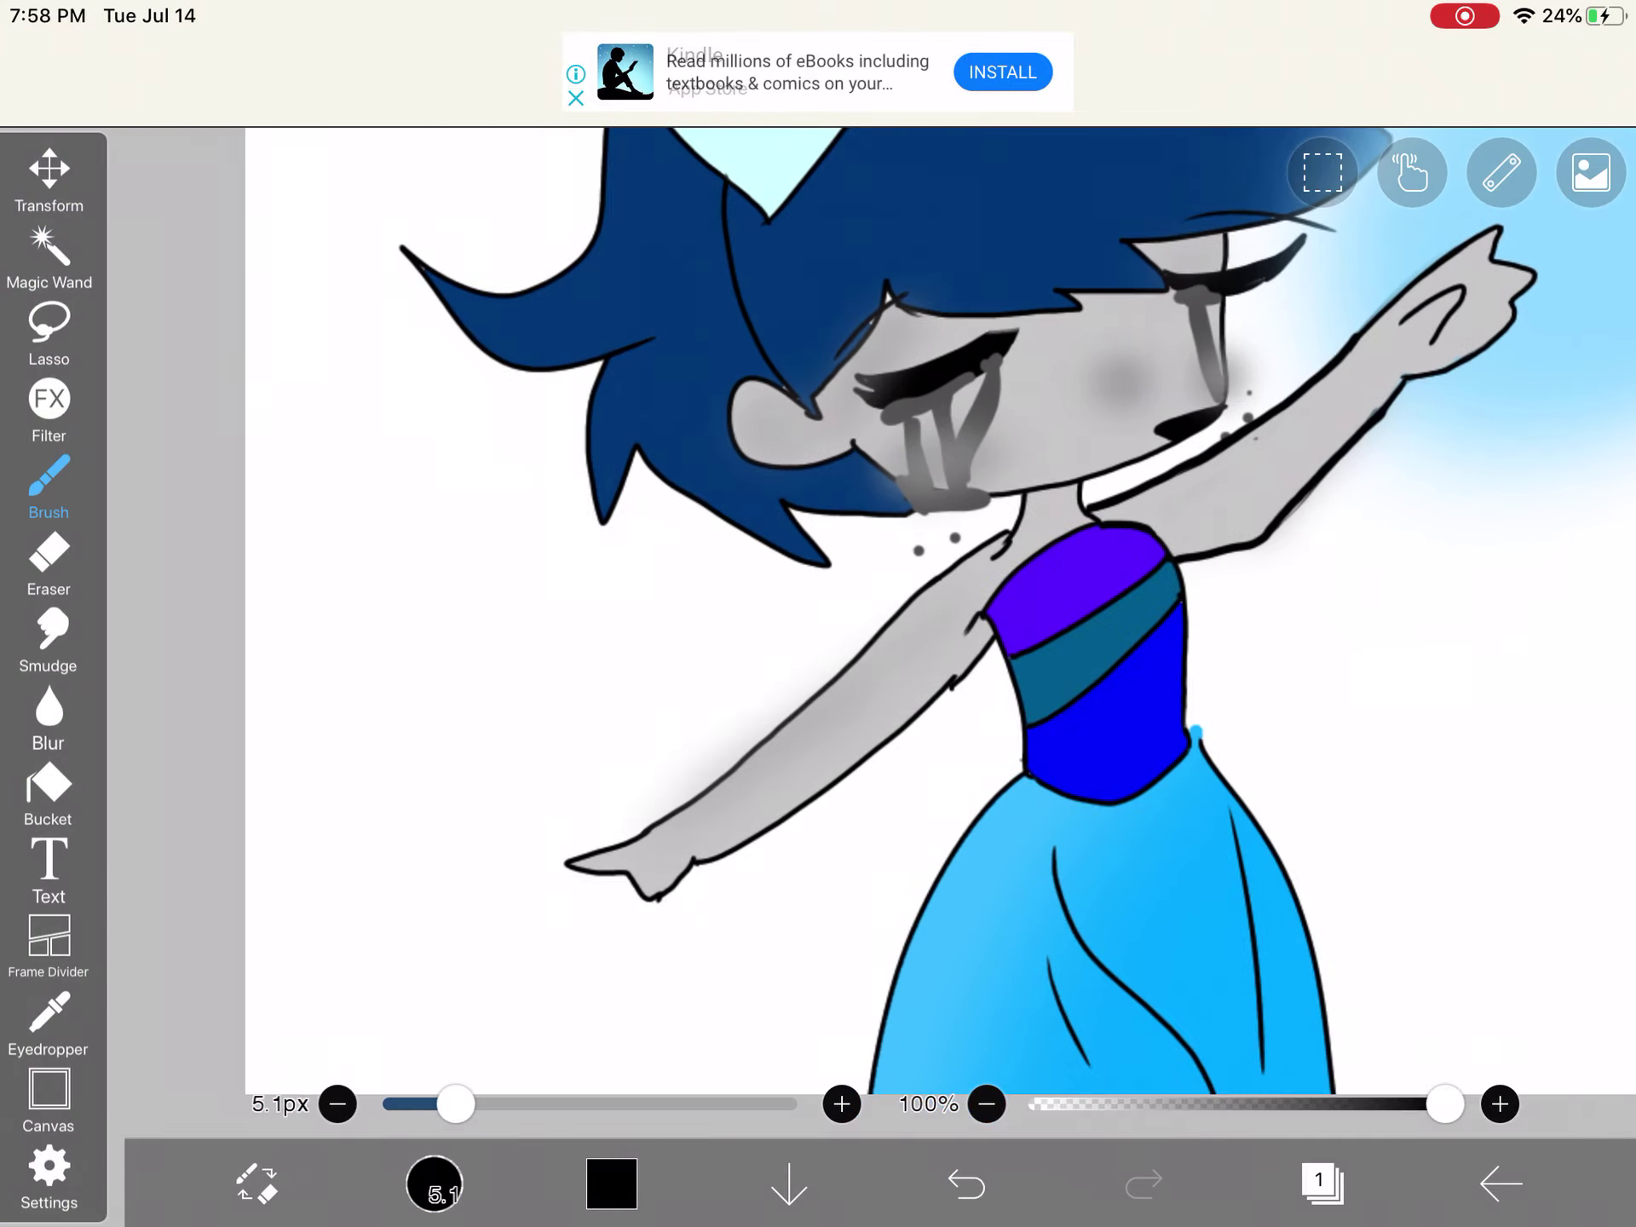
pyautogui.scroll(2, 817, 613)
pyautogui.scroll(-1, 818, 613)
pyautogui.scroll(3, 818, 613)
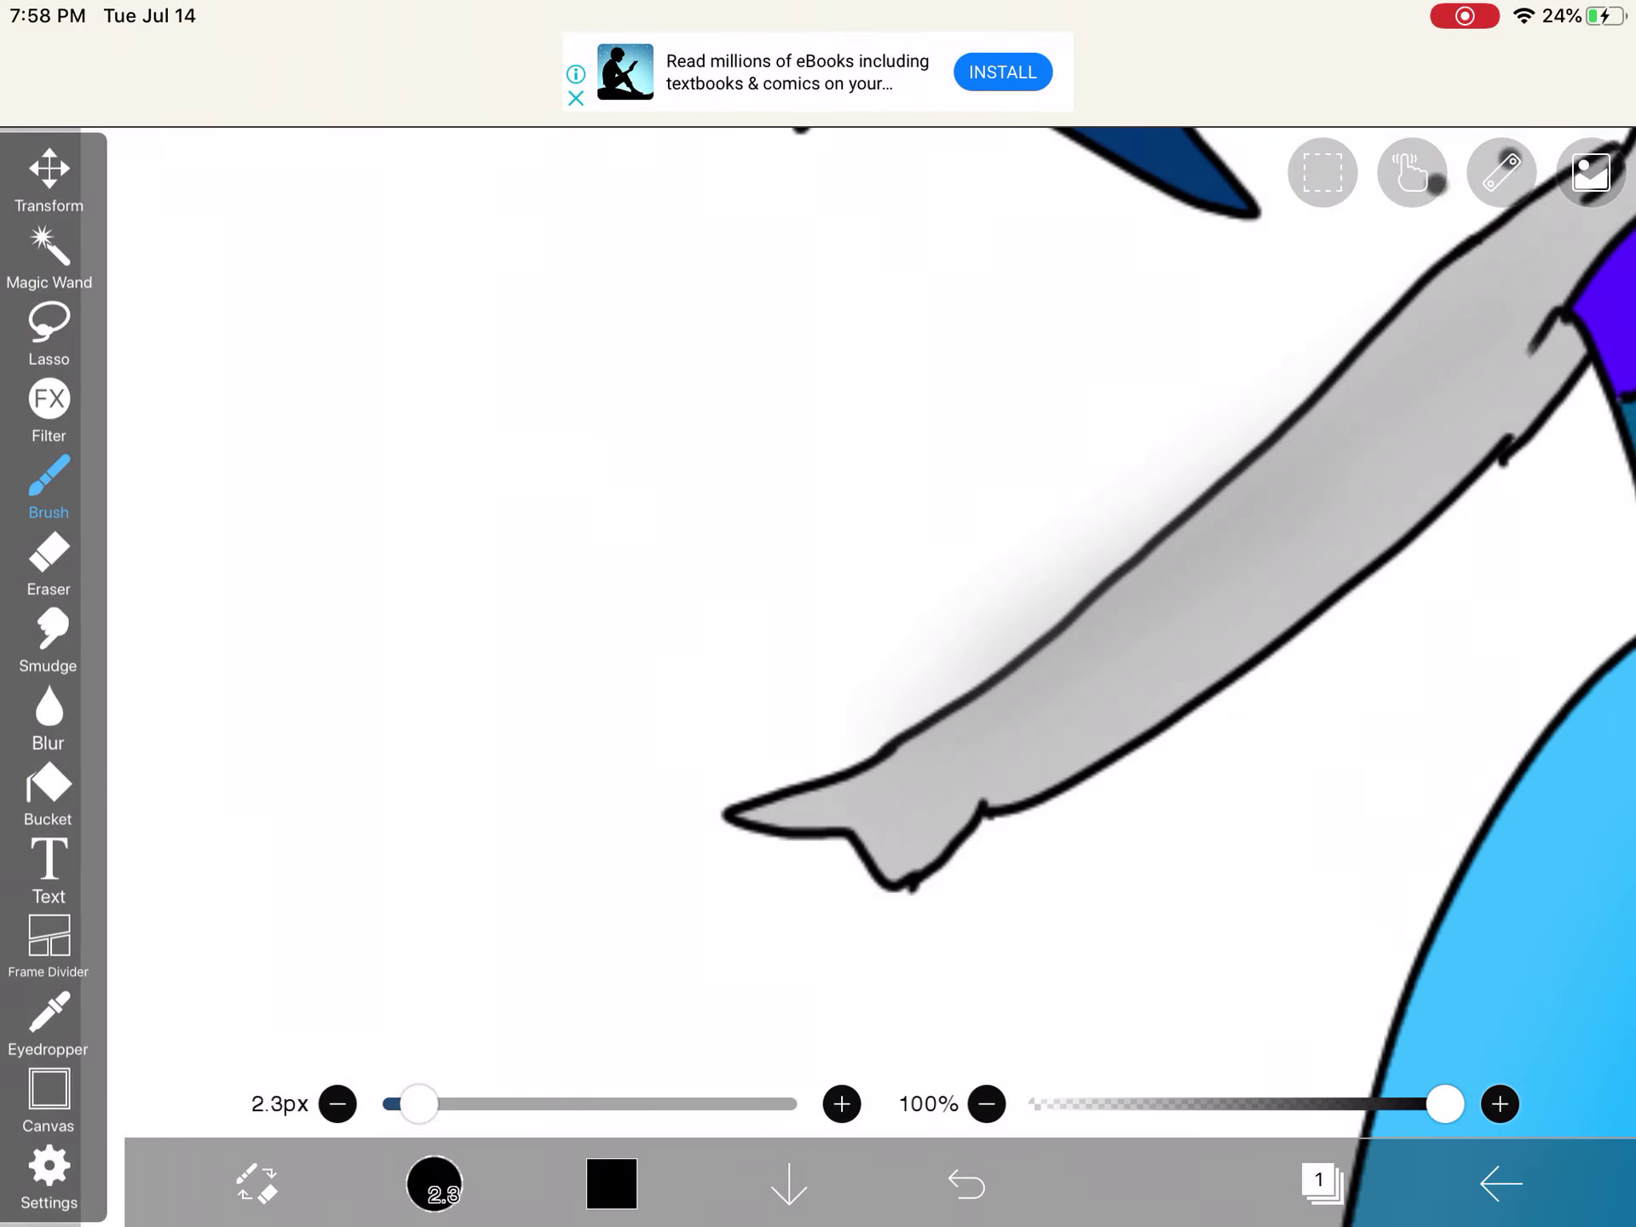
pyautogui.scroll(2, 818, 614)
pyautogui.scroll(2, 819, 613)
pyautogui.moveTo(1015, 593); pyautogui.dragTo(766, 470)
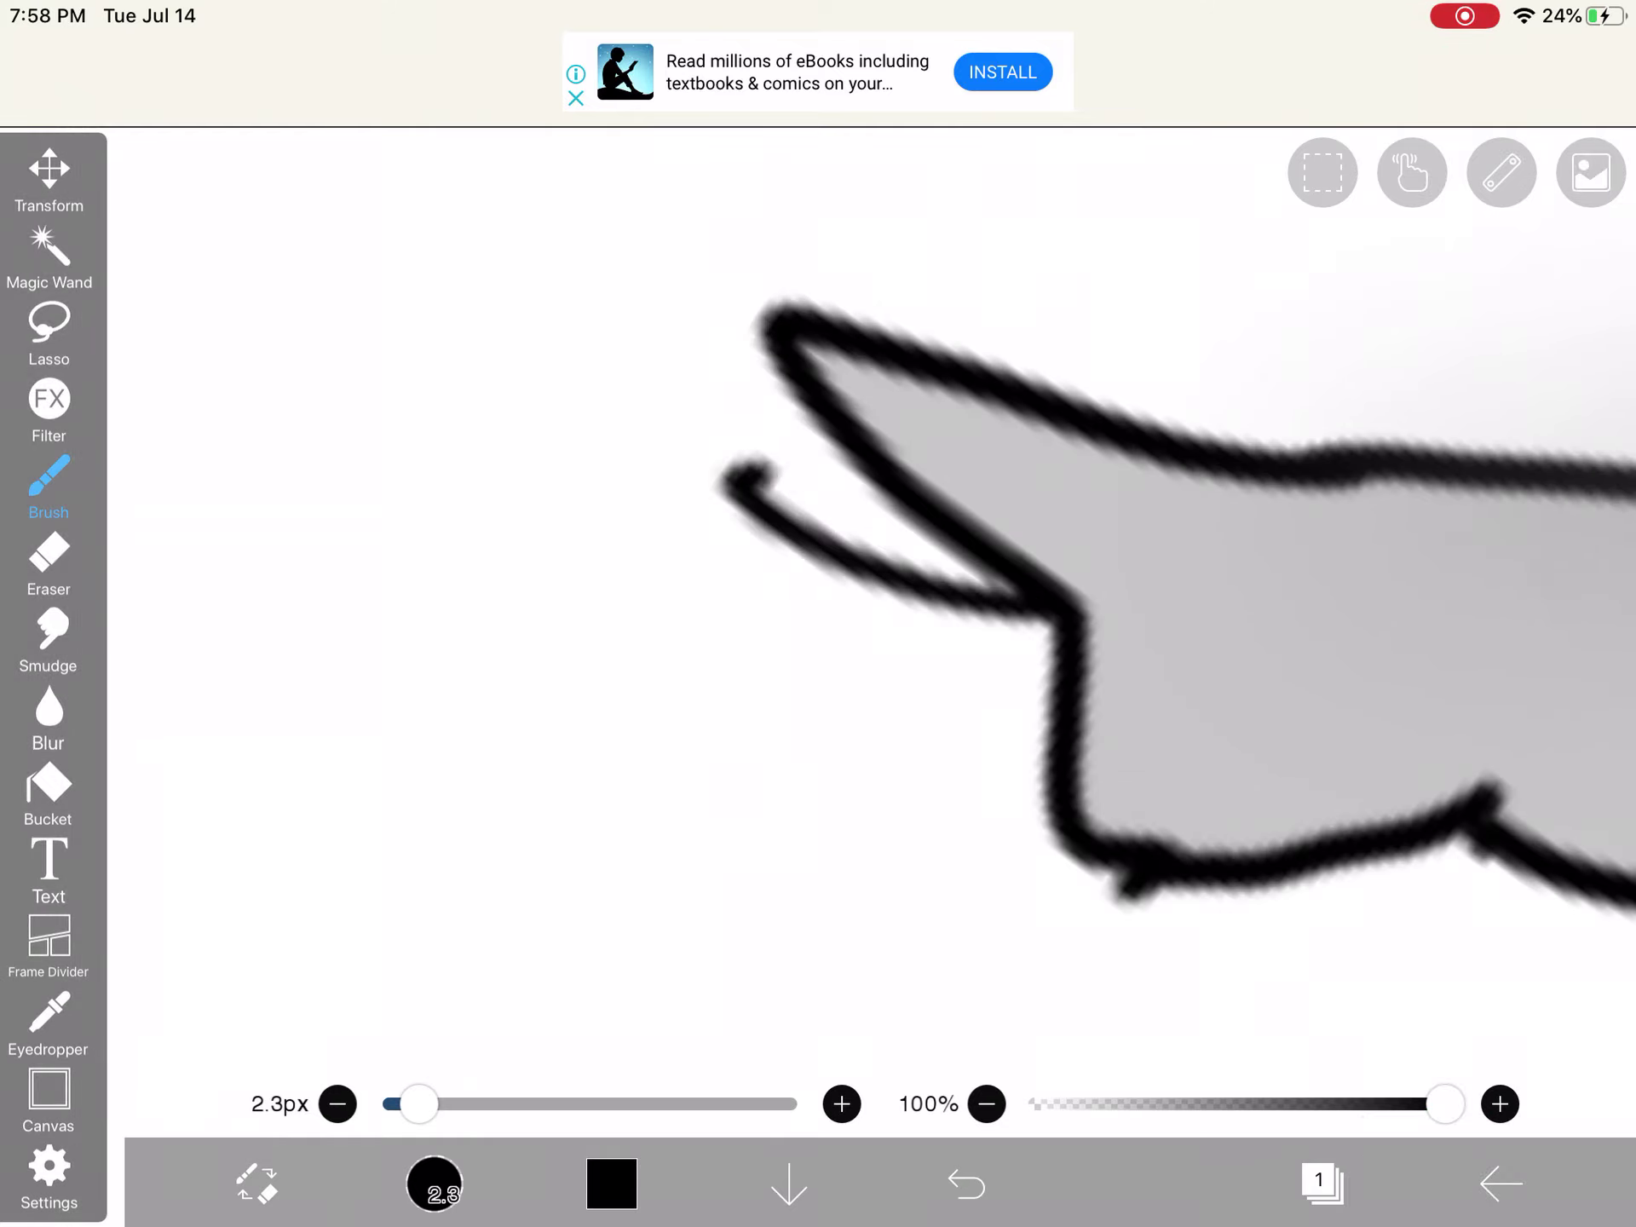
# Step: Sample the grey skin colour and bucket-fill the hand gap with it
pyautogui.click(50, 1022)
pyautogui.click(1278, 639)
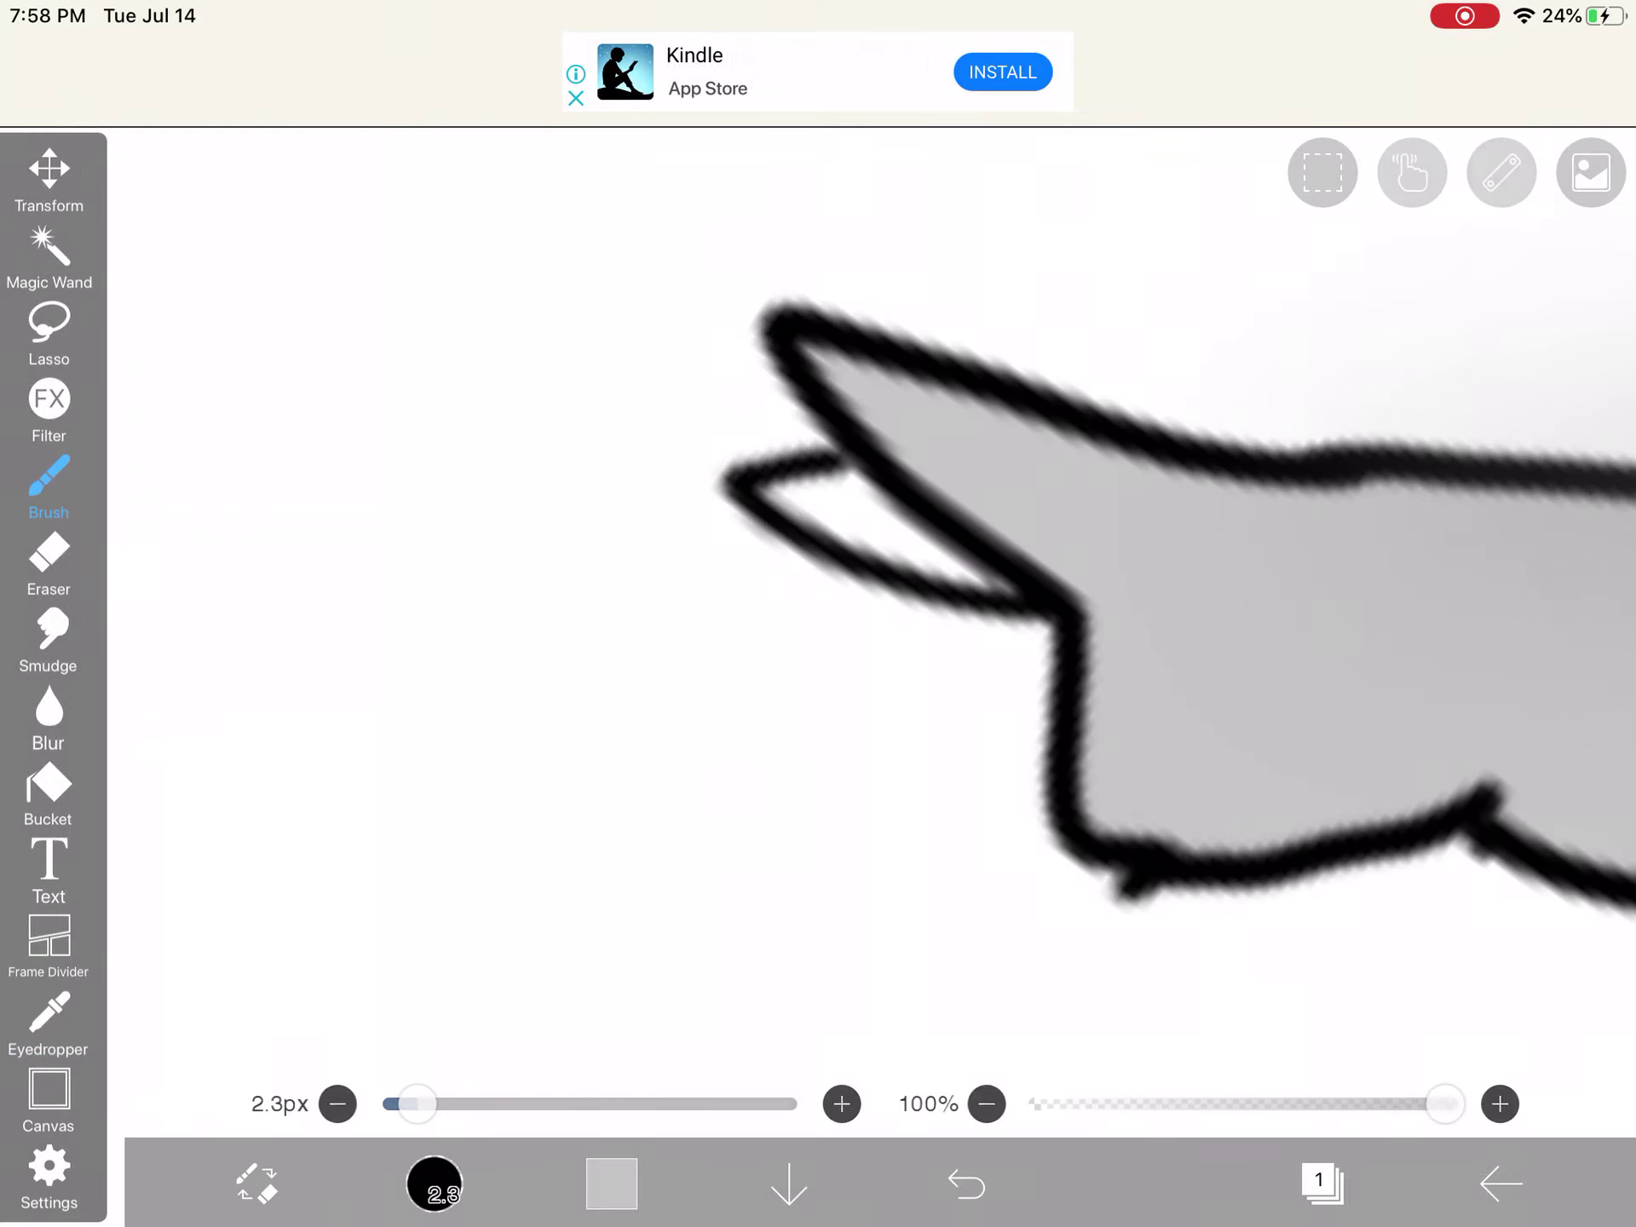
pyautogui.click(49, 716)
pyautogui.click(49, 786)
pyautogui.scroll(2, 818, 614)
pyautogui.click(912, 511)
pyautogui.scroll(-5, 818, 613)
pyautogui.click(49, 479)
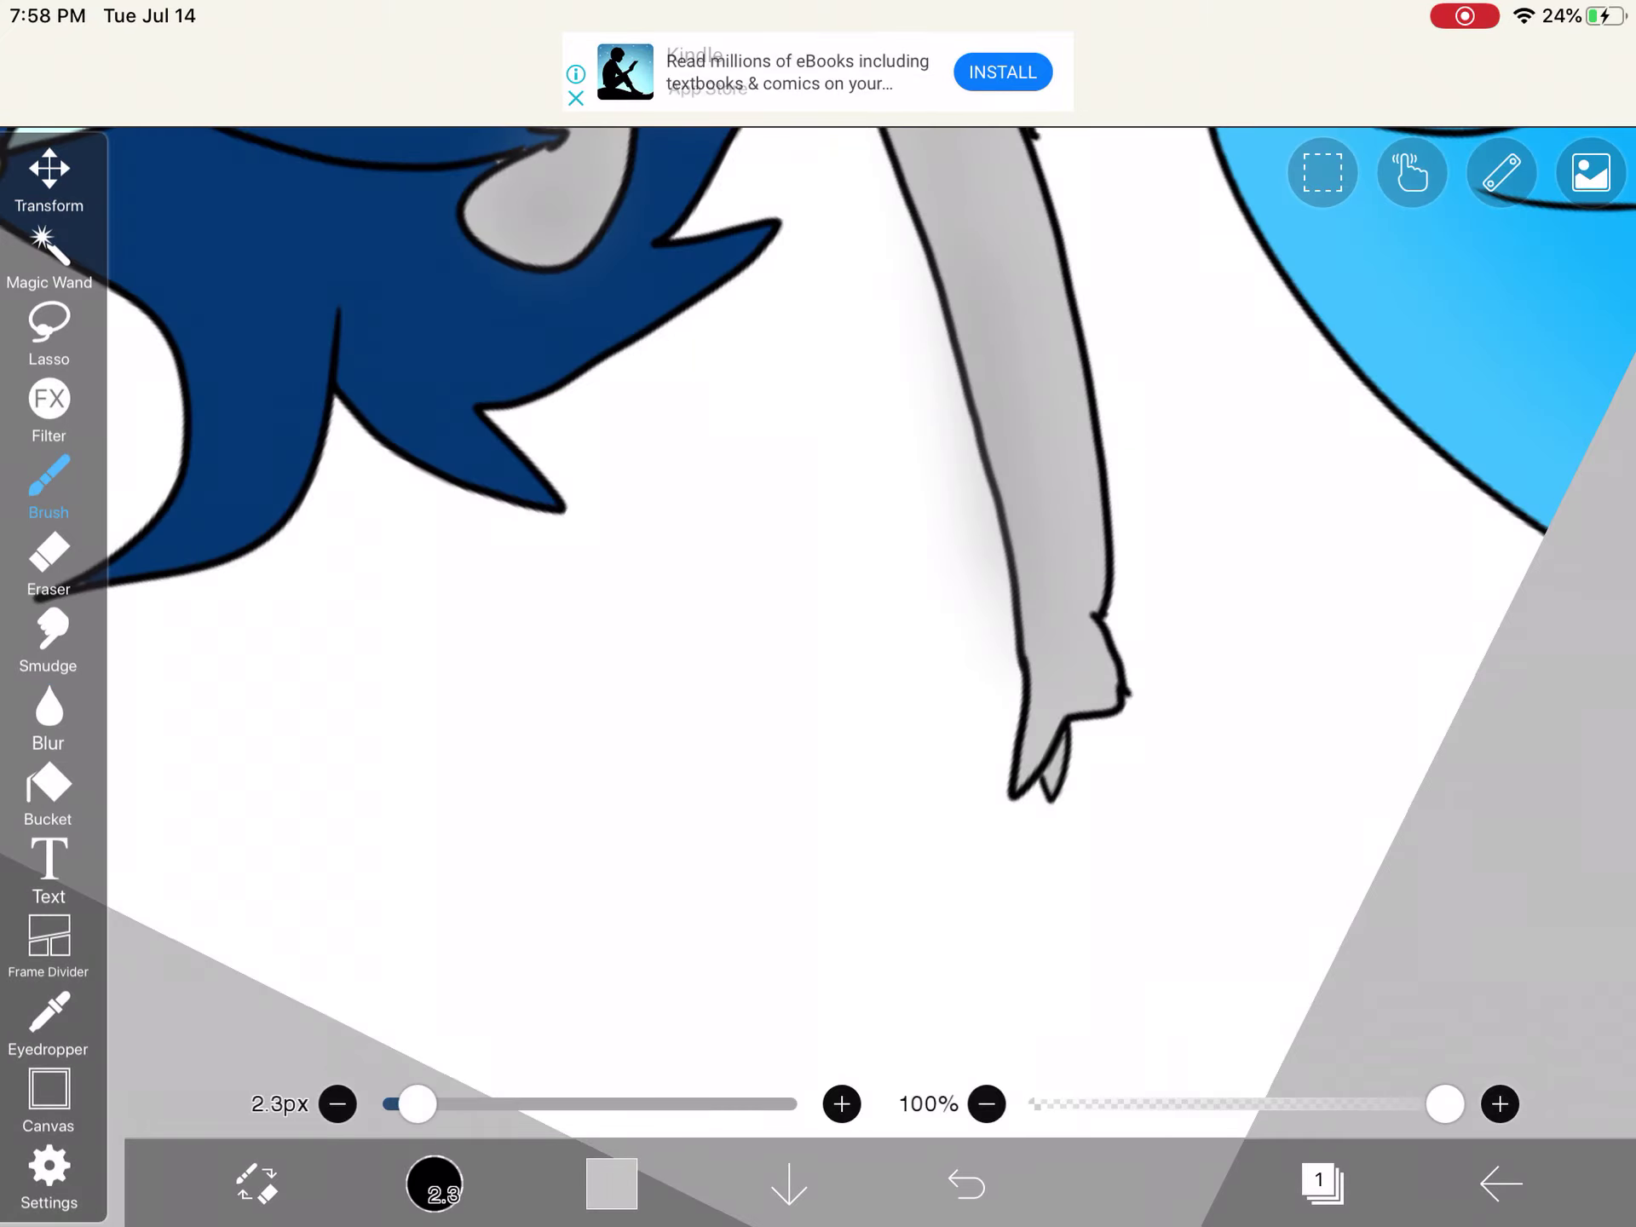
pyautogui.scroll(3, 818, 614)
pyautogui.scroll(2, 818, 613)
pyautogui.scroll(1, 818, 614)
pyautogui.scroll(-1, 818, 613)
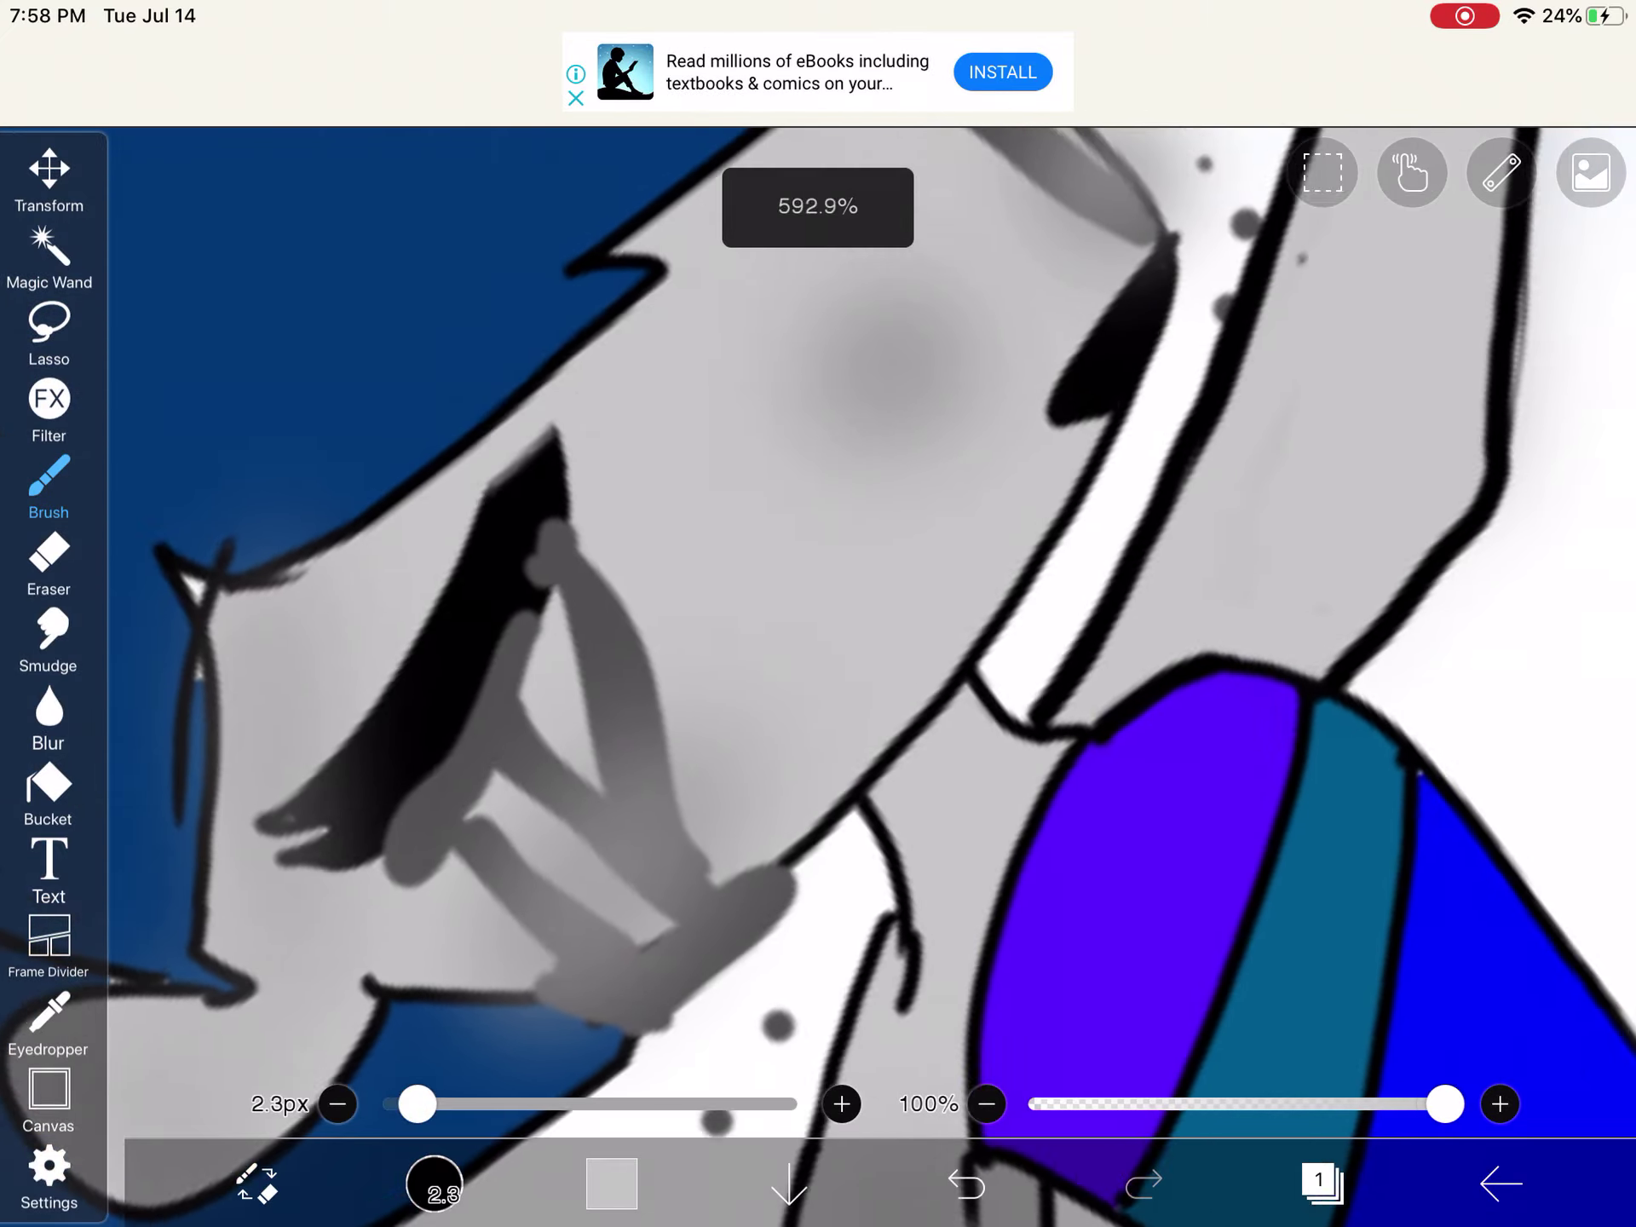
pyautogui.scroll(-3, 817, 613)
pyautogui.scroll(-2, 818, 613)
pyautogui.scroll(2, 819, 613)
pyautogui.scroll(1, 817, 613)
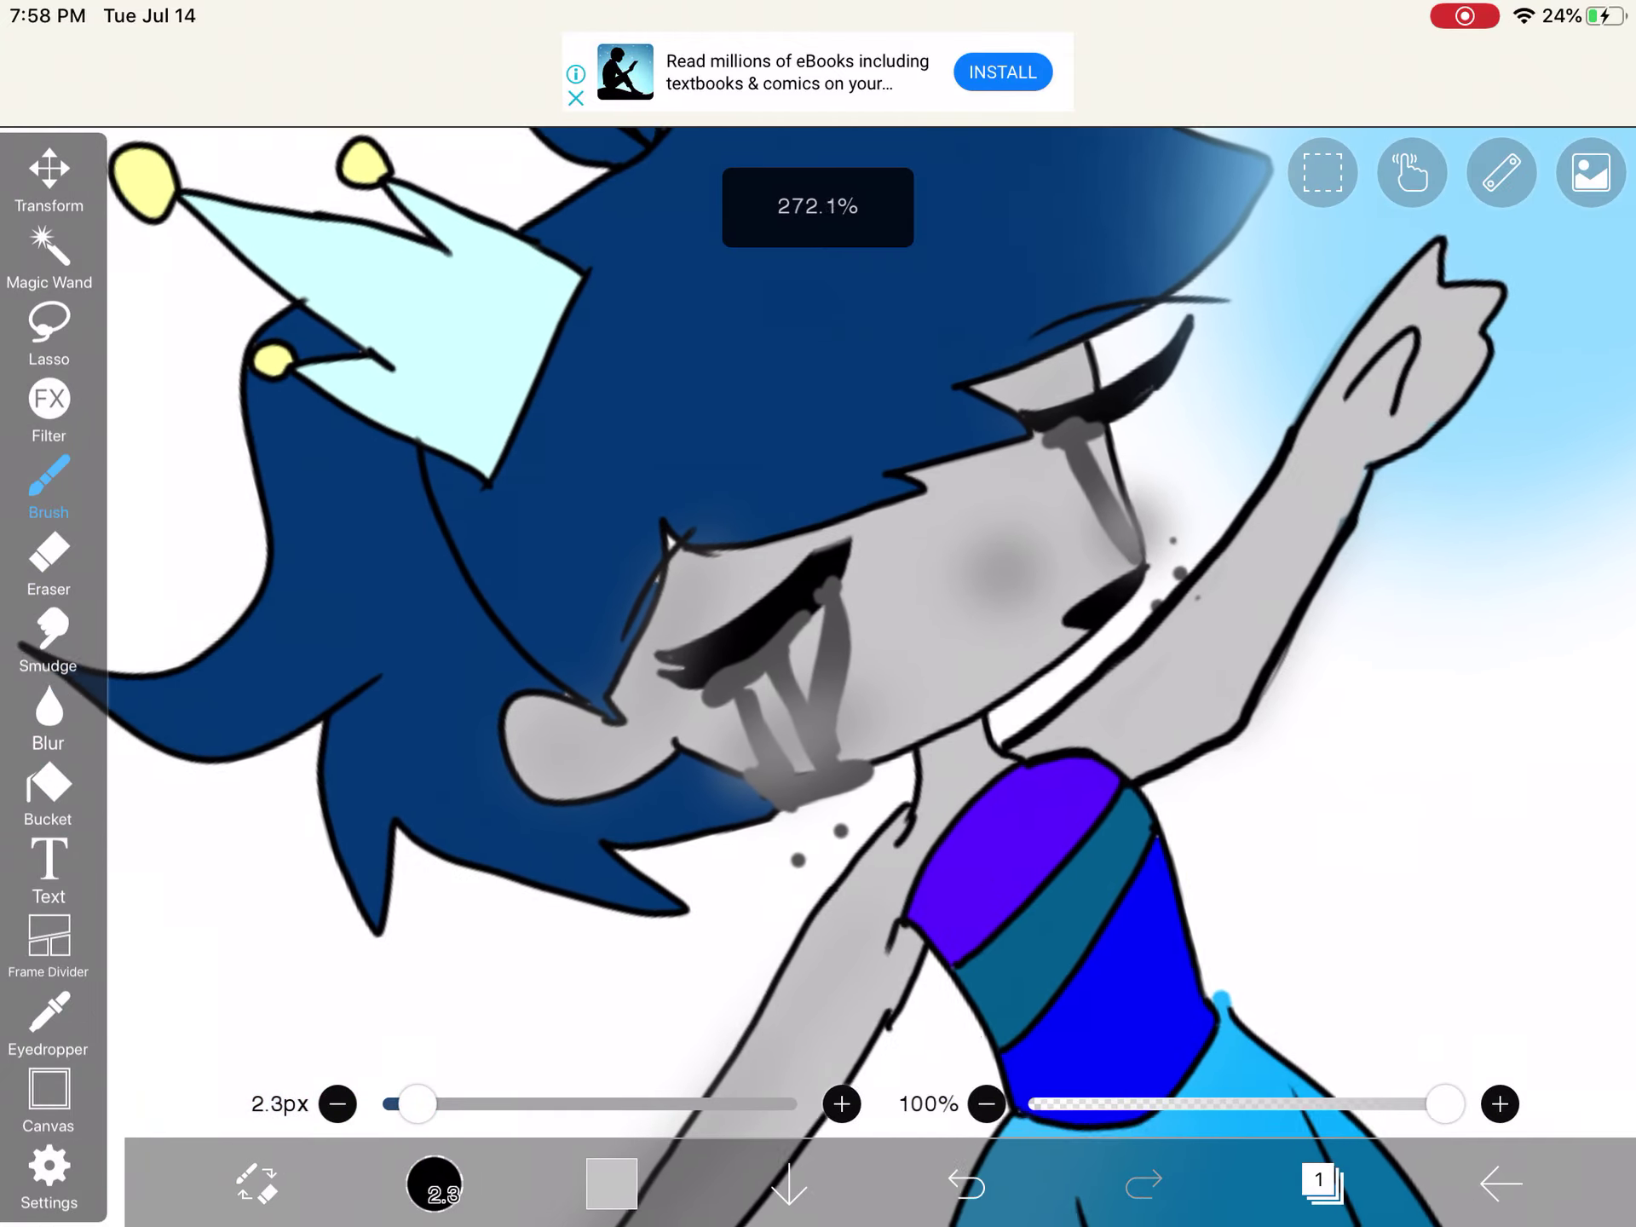
pyautogui.scroll(2, 818, 614)
pyautogui.scroll(-3, 818, 613)
pyautogui.scroll(5, 818, 614)
pyautogui.scroll(-2, 817, 614)
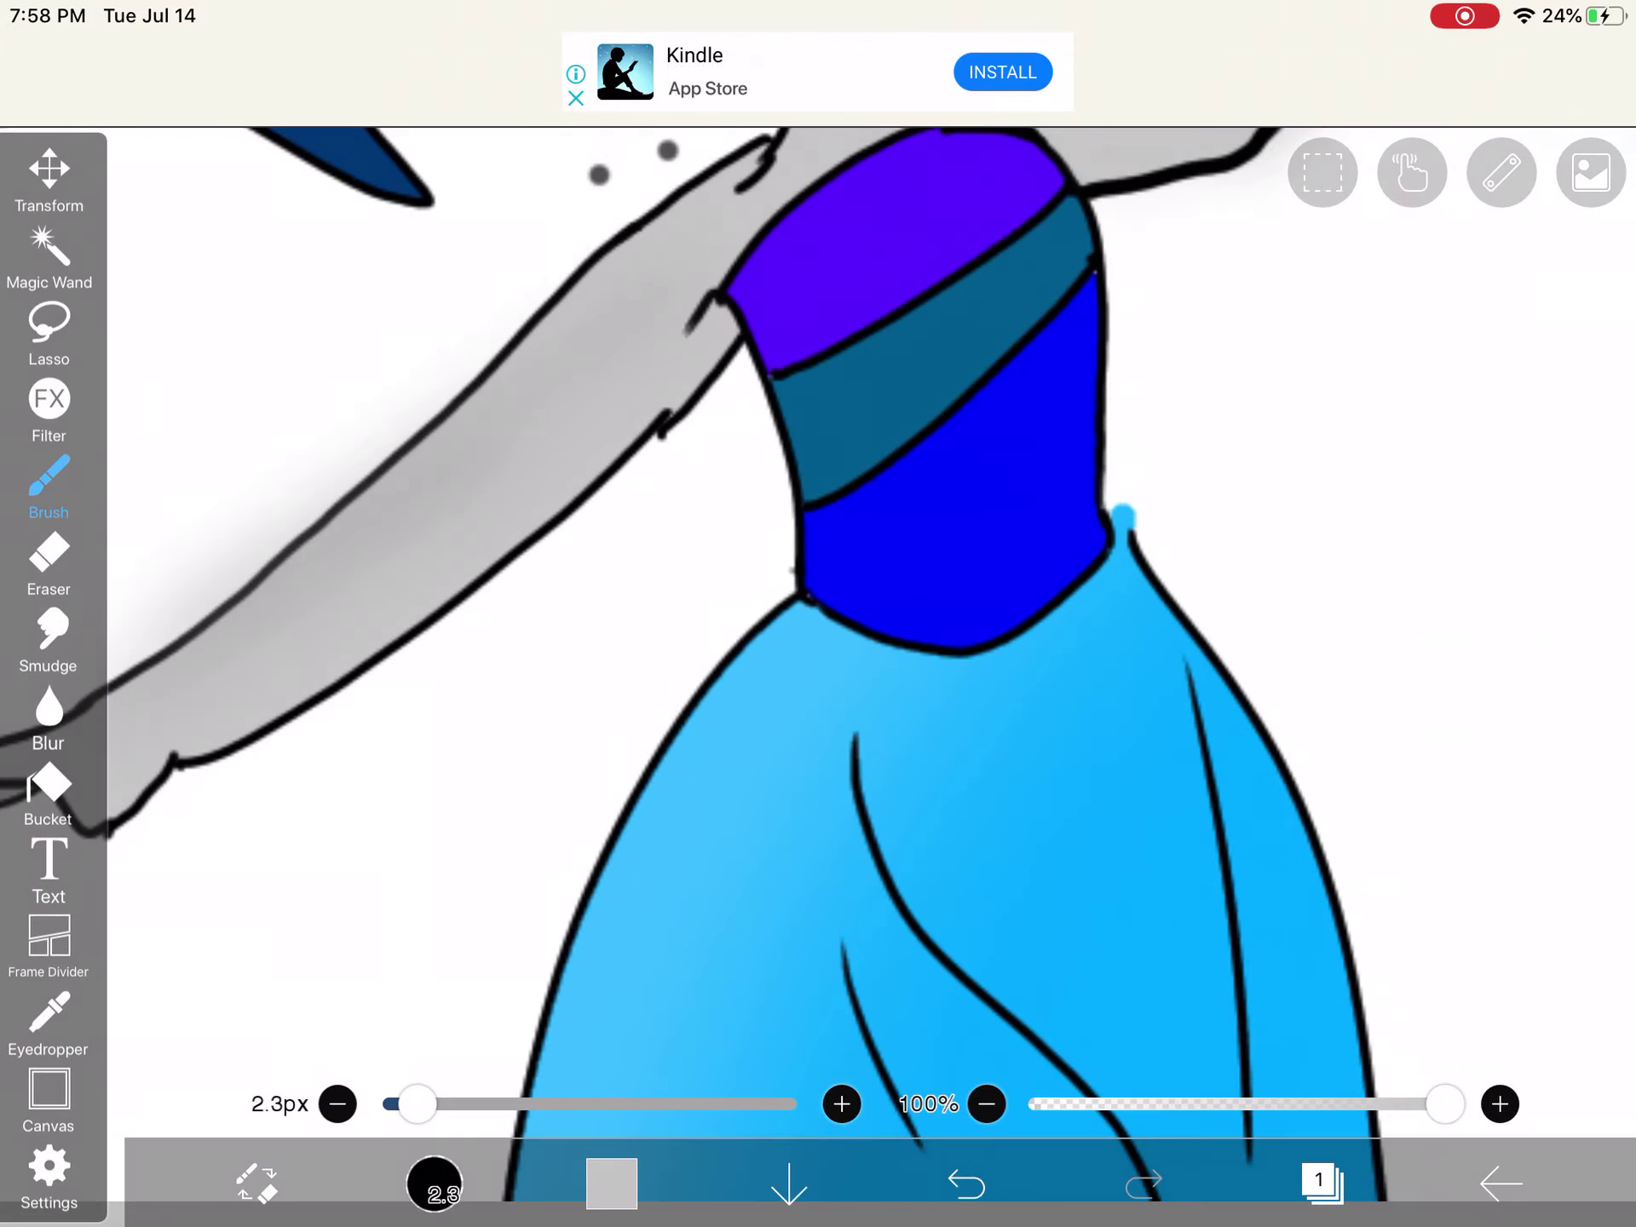
pyautogui.scroll(5, 819, 614)
pyautogui.scroll(2, 818, 613)
# Step: Erase the light-blue specks near the waist, undo those erasures, and show the eraser brushes
pyautogui.click(49, 562)
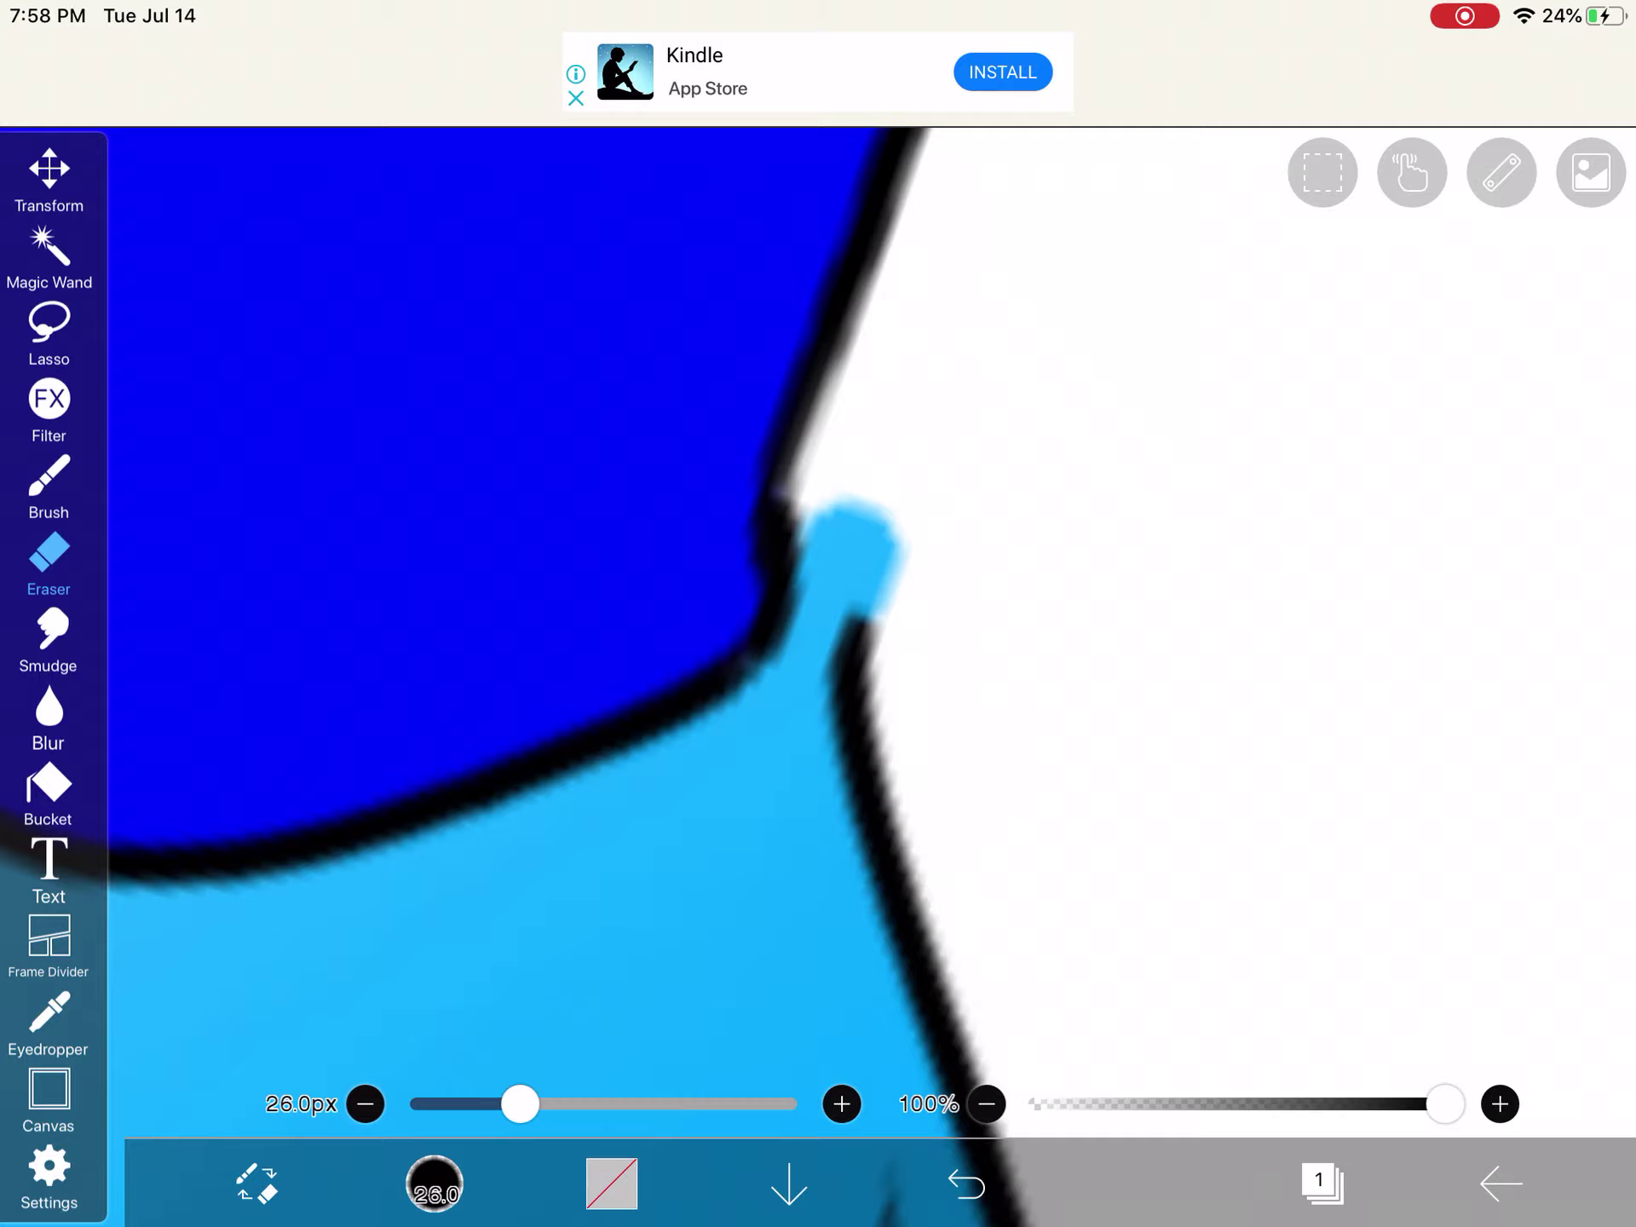
pyautogui.scroll(2, 819, 614)
pyautogui.moveTo(895, 536); pyautogui.dragTo(767, 665)
pyautogui.hotkey('ctrl', 'z')
pyautogui.moveTo(1151, 687); pyautogui.dragTo(1114, 686)
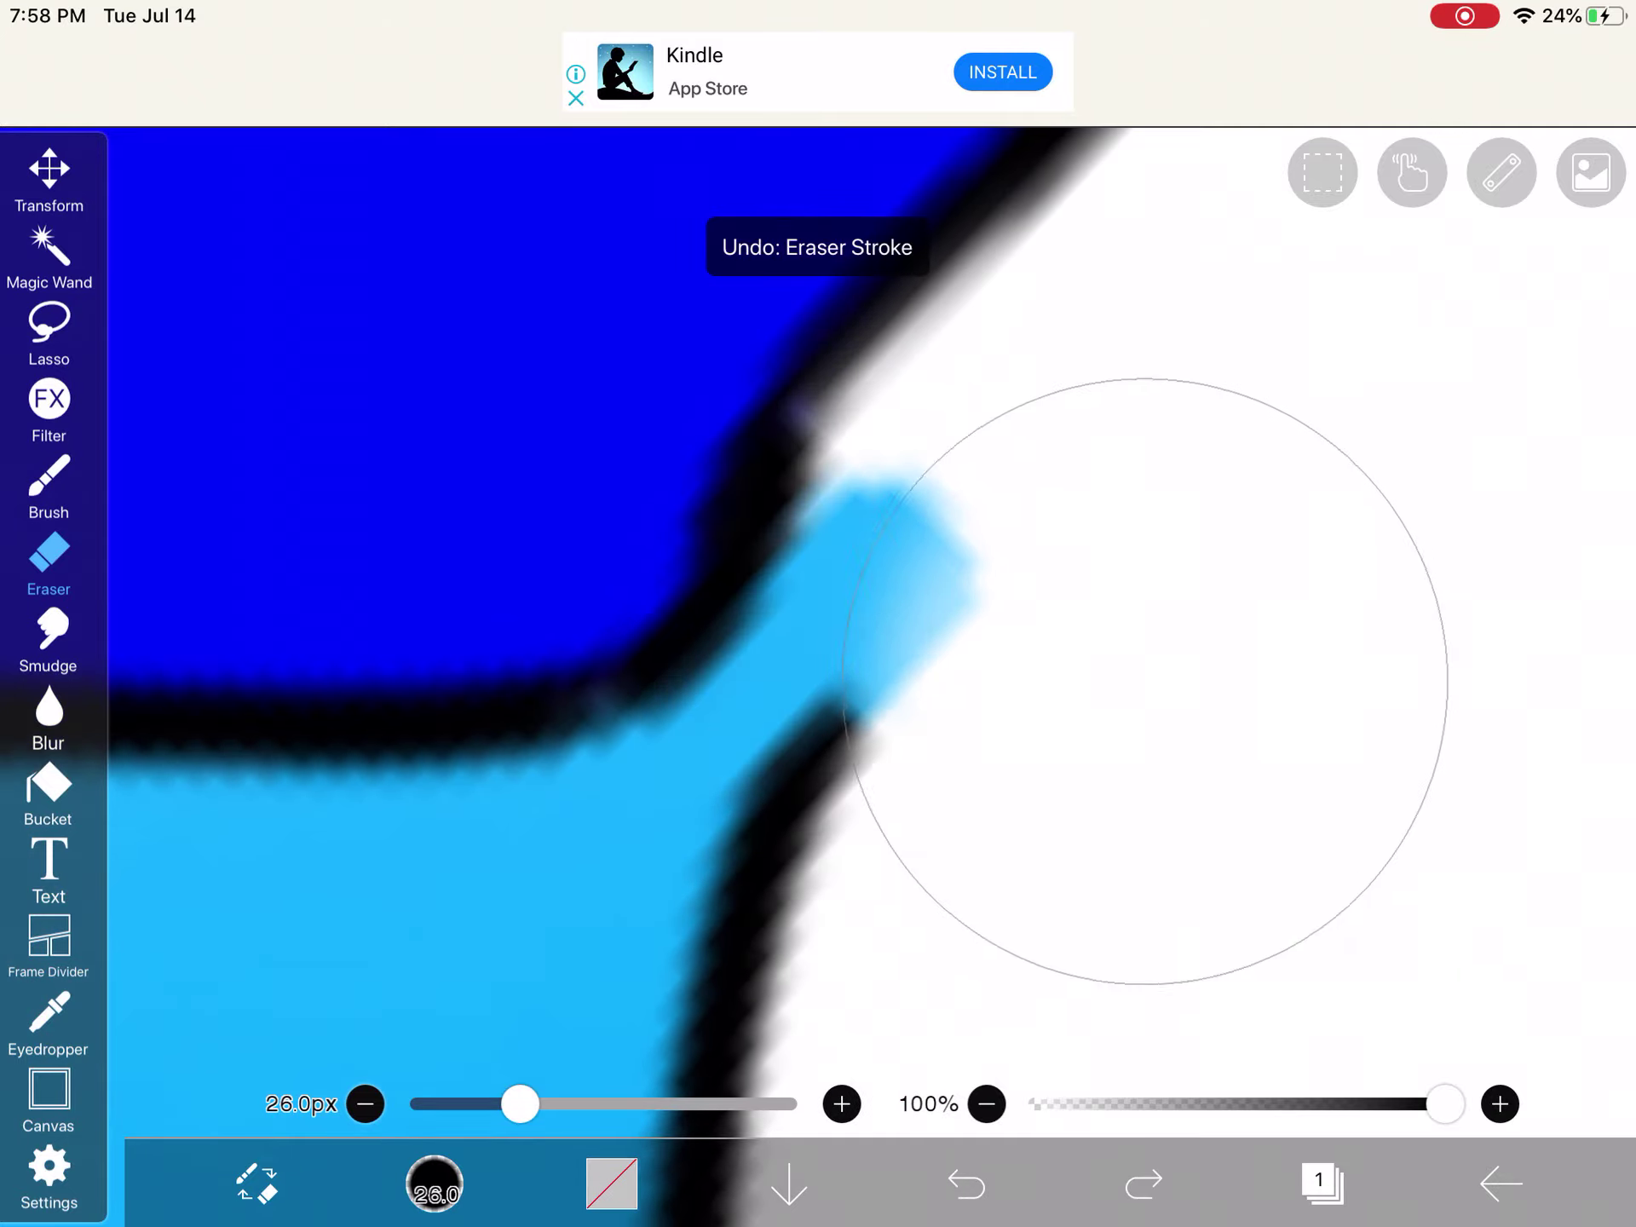
pyautogui.scroll(-3, 818, 615)
pyautogui.scroll(-3, 818, 615)
pyautogui.scroll(-2, 818, 614)
pyautogui.scroll(-2, 817, 614)
pyautogui.scroll(-1, 817, 614)
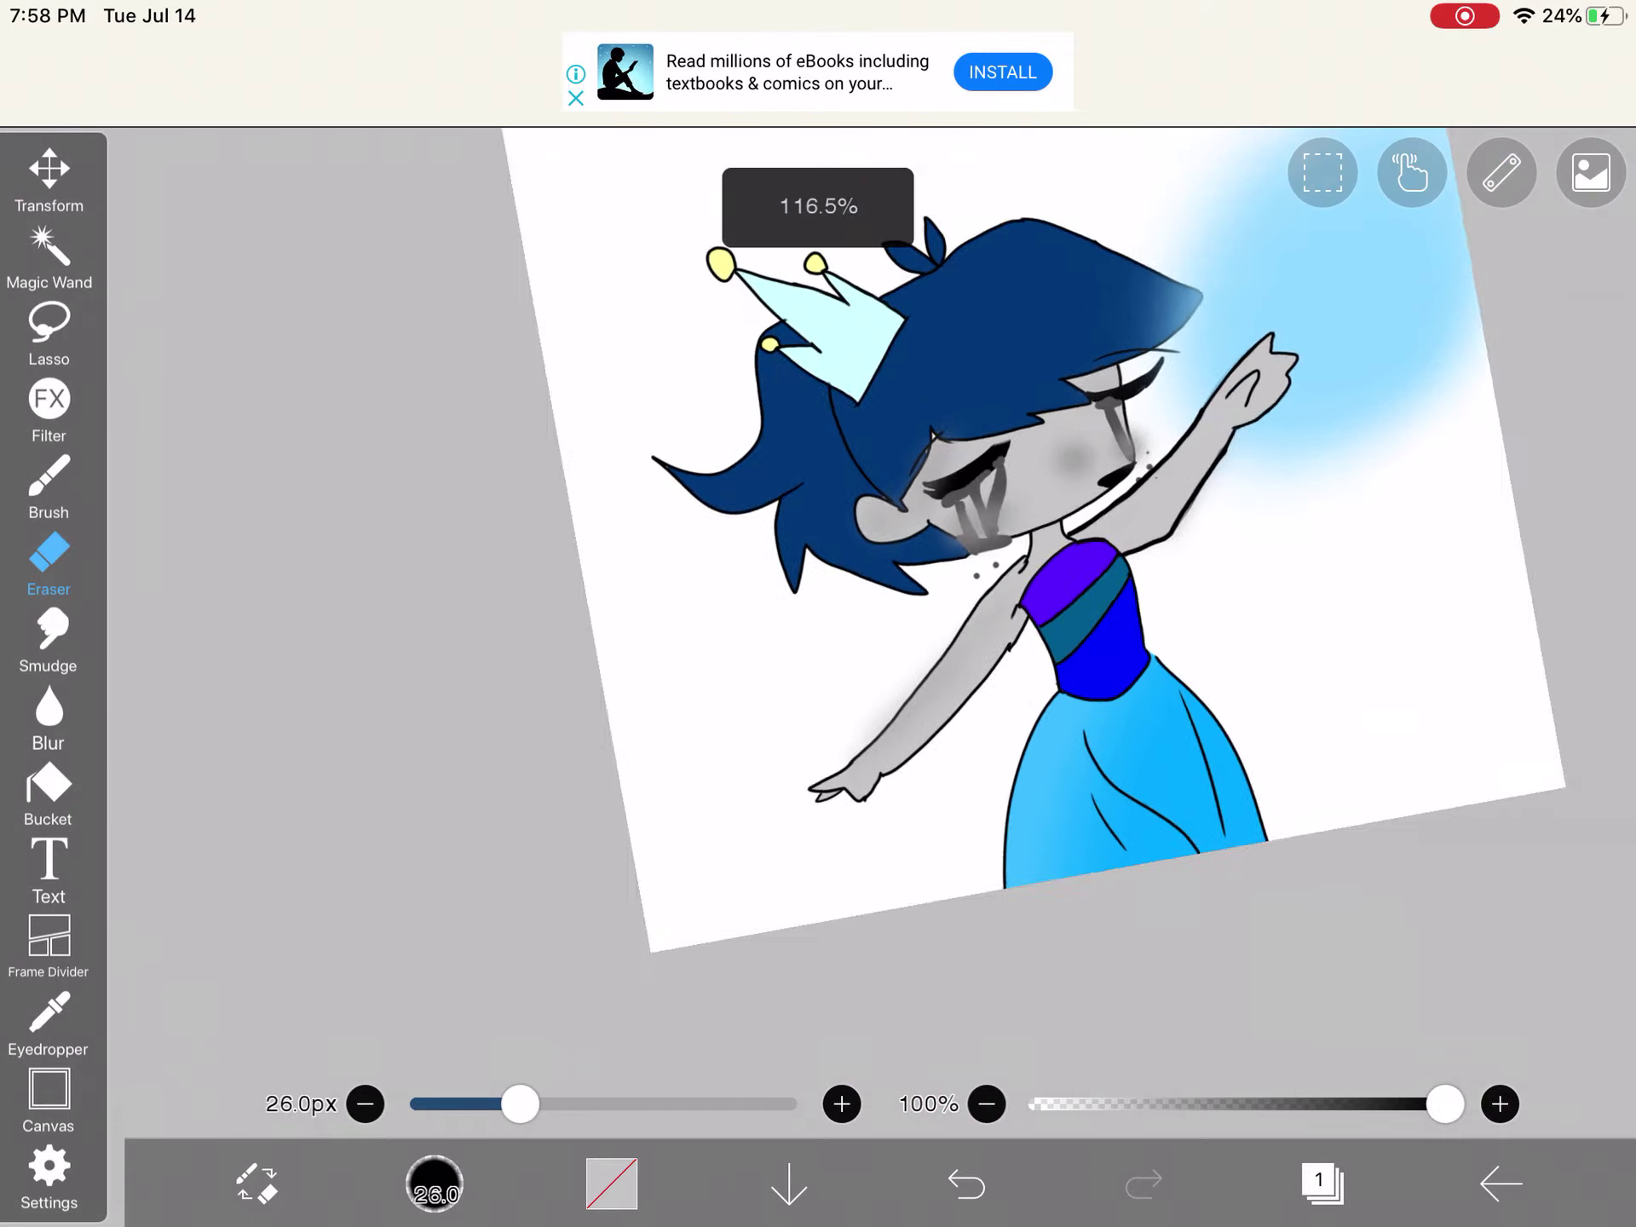
pyautogui.scroll(3, 818, 613)
pyautogui.scroll(2, 818, 615)
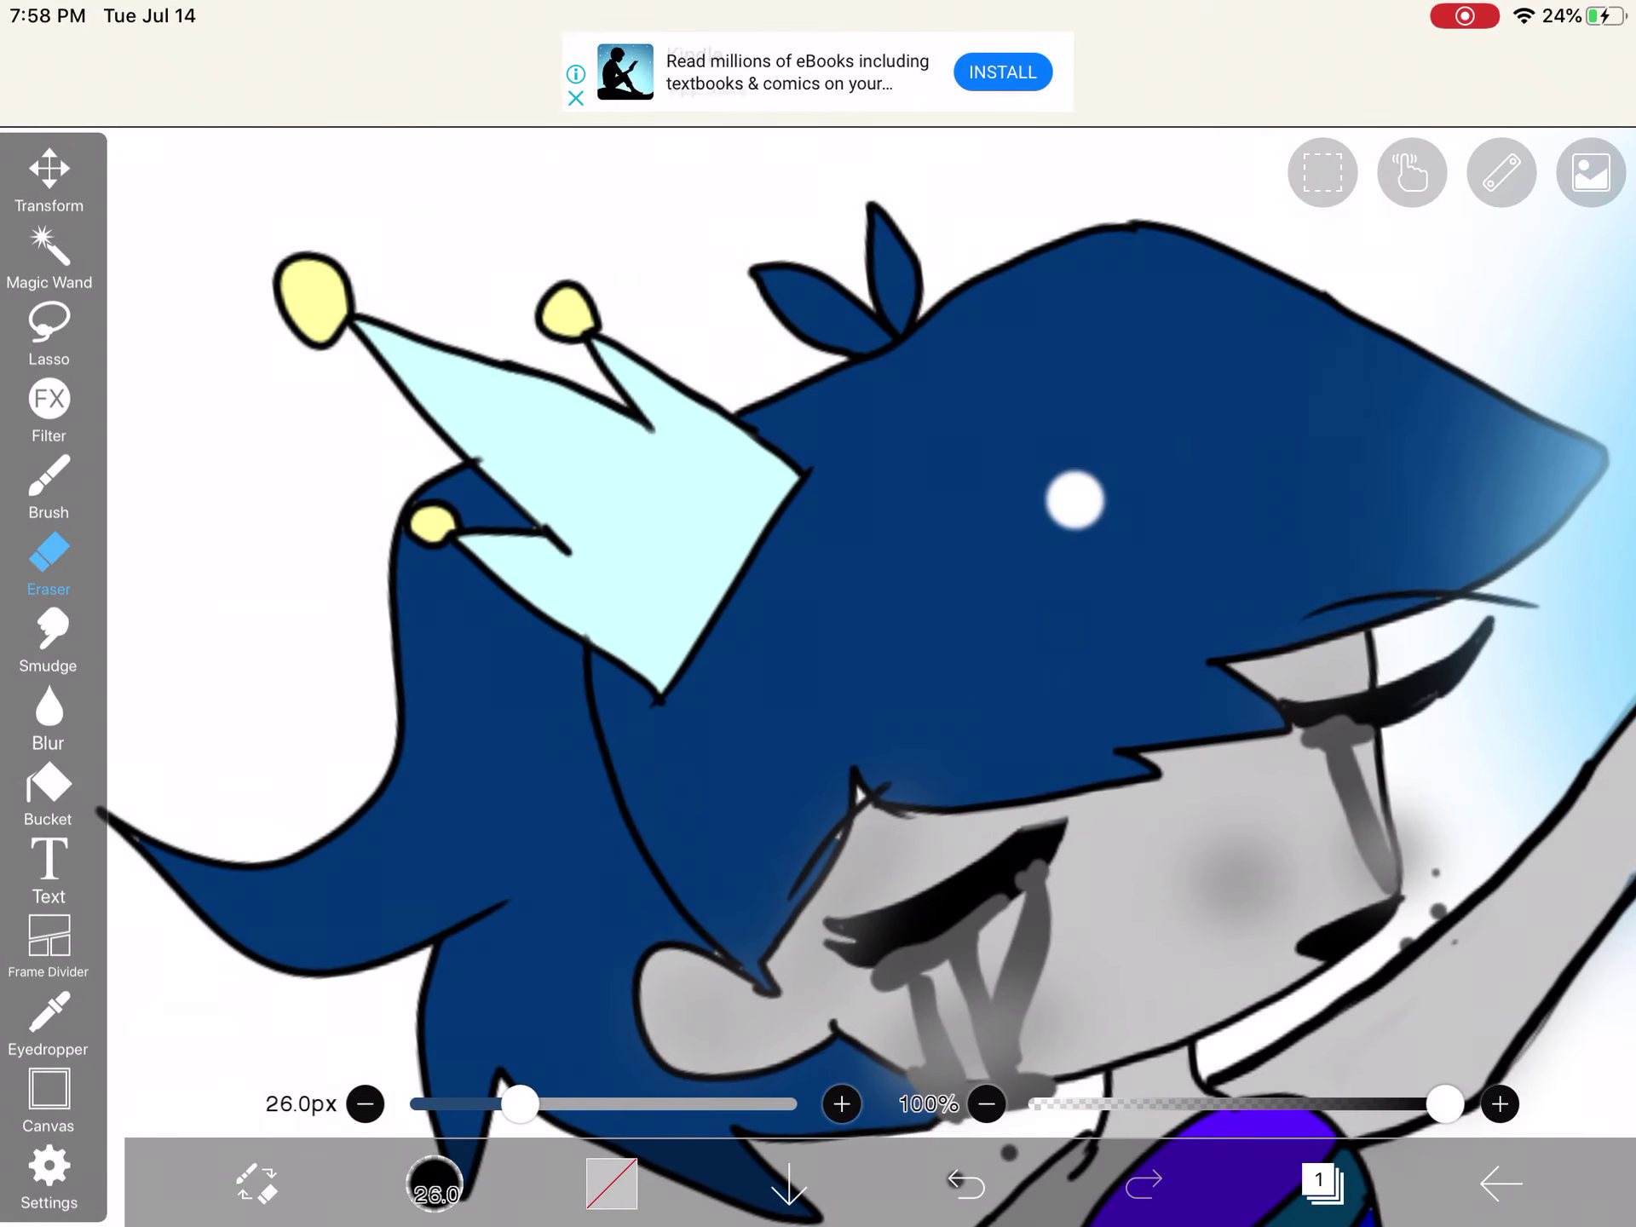
pyautogui.click(966, 1184)
pyautogui.scroll(3, 818, 615)
pyautogui.scroll(1, 819, 614)
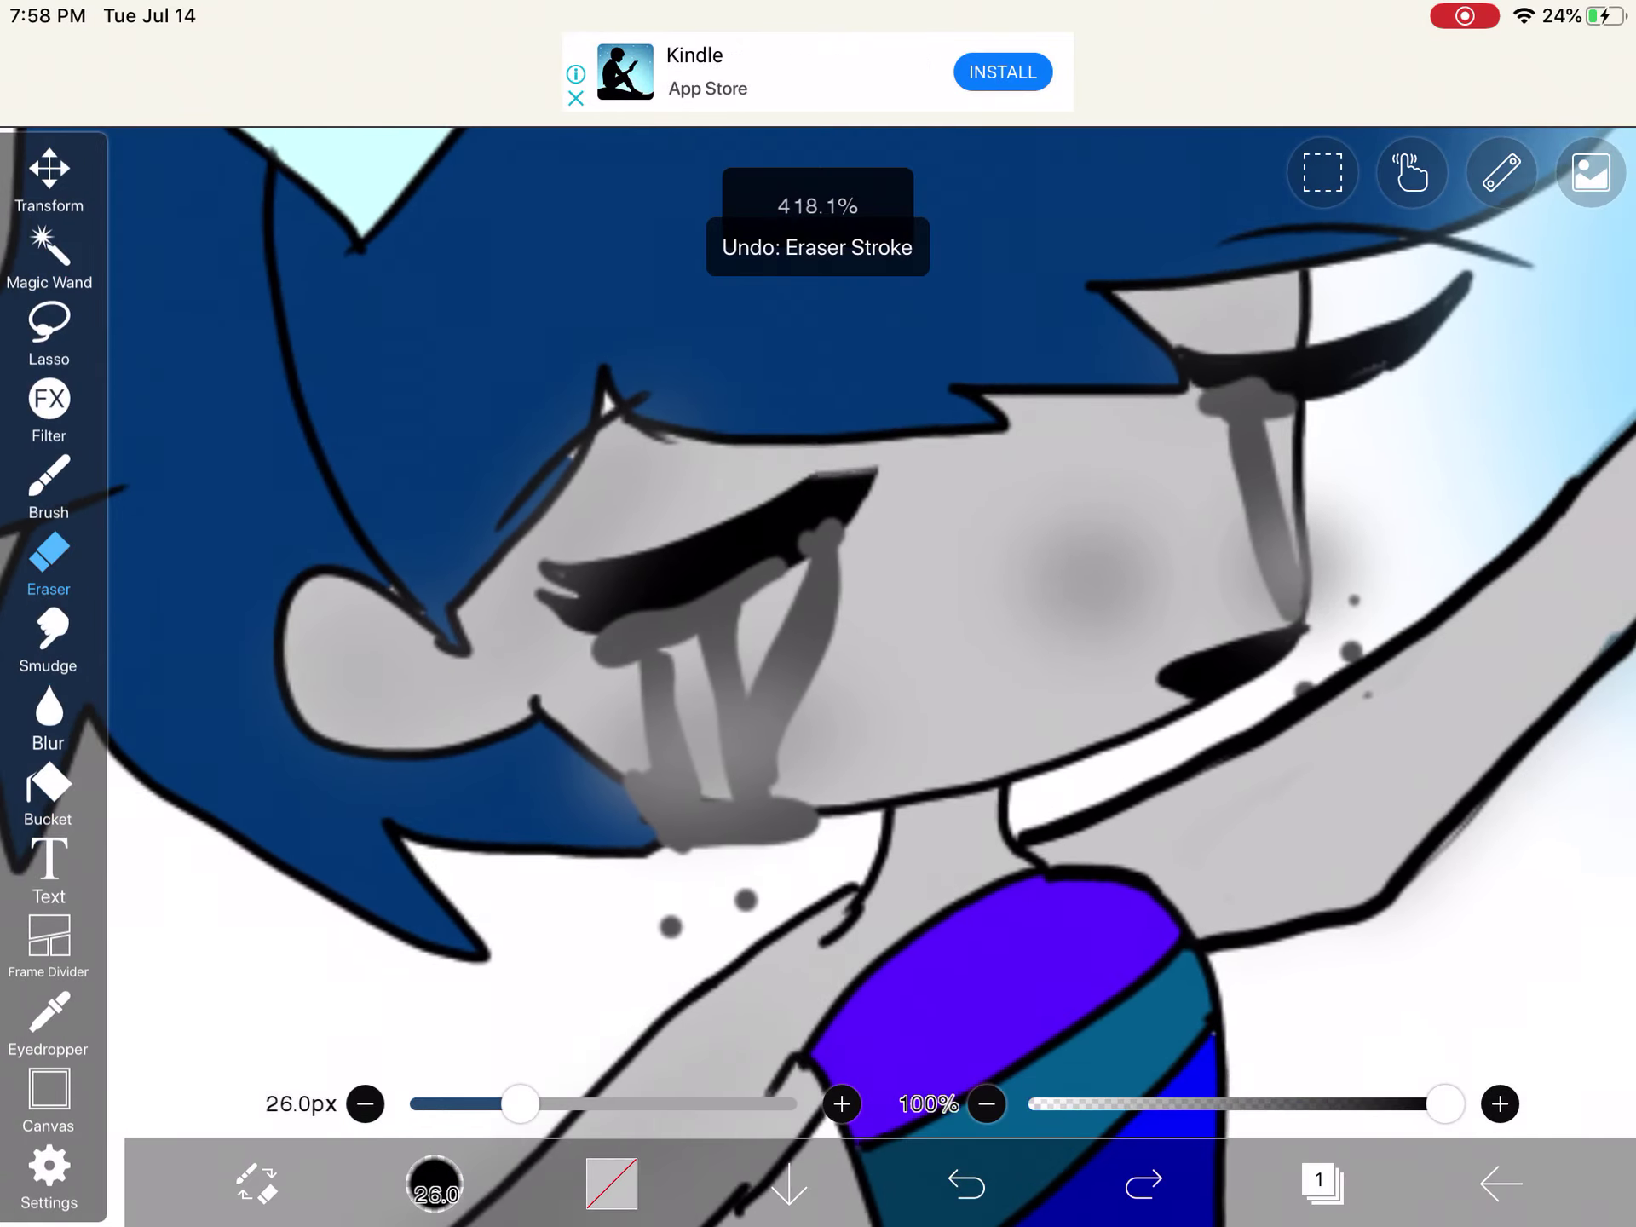
pyautogui.scroll(-2, 819, 613)
pyautogui.scroll(-2, 818, 614)
pyautogui.scroll(-1, 818, 614)
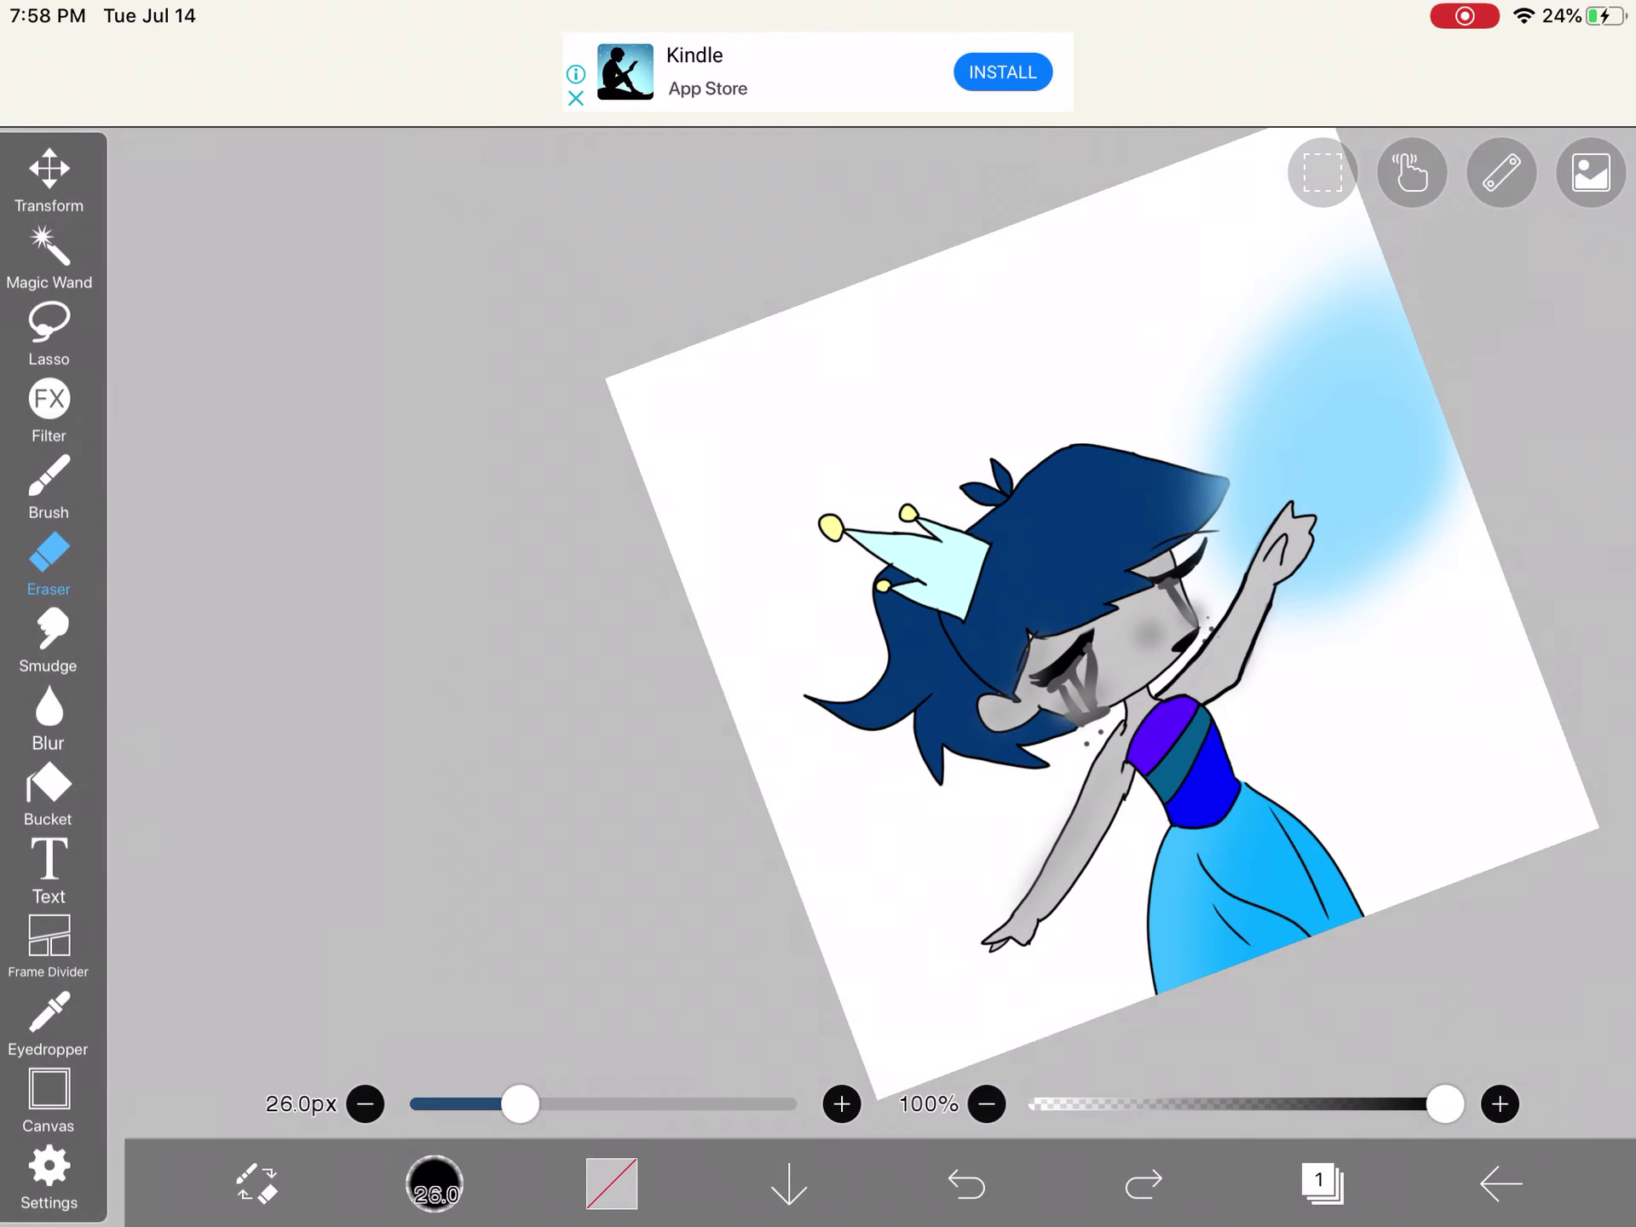
pyautogui.scroll(2, 817, 614)
pyautogui.scroll(1, 818, 614)
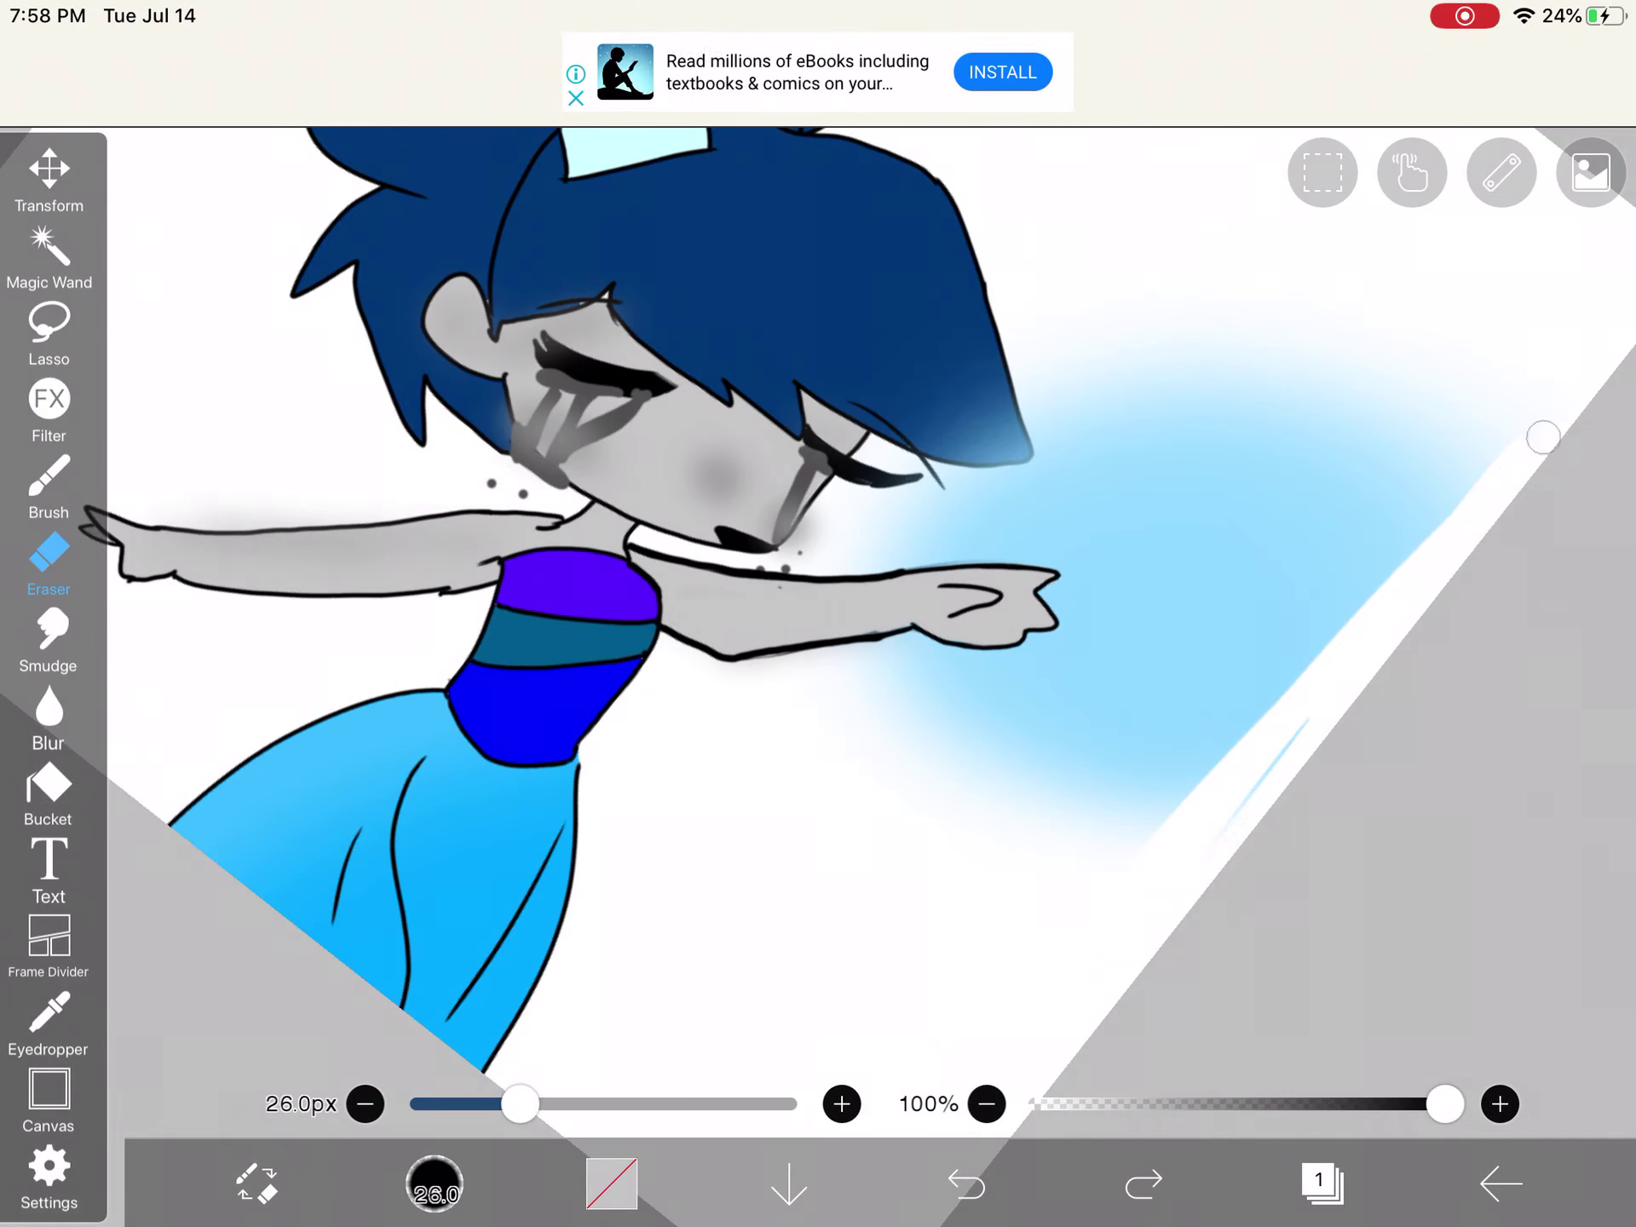
pyautogui.click(967, 1183)
pyautogui.scroll(-2, 818, 614)
pyautogui.scroll(1, 818, 613)
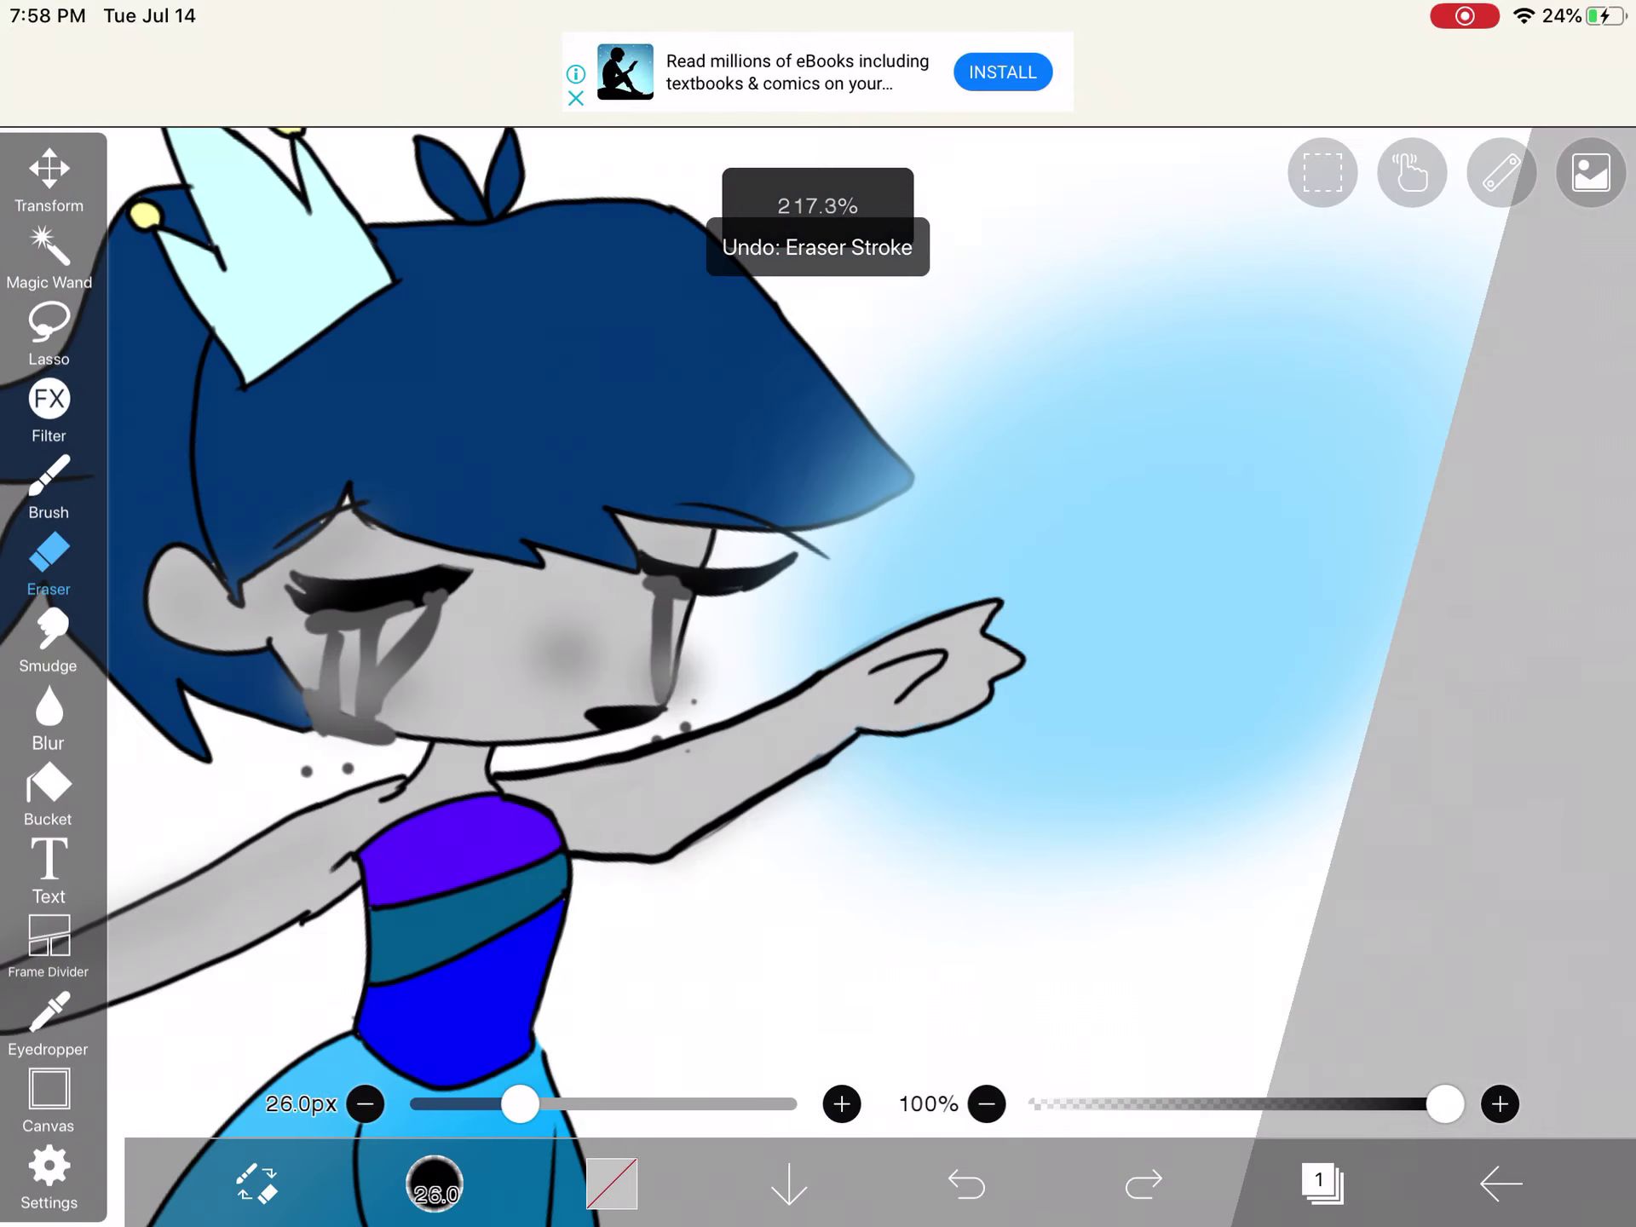
pyautogui.scroll(2, 818, 614)
pyautogui.click(434, 1184)
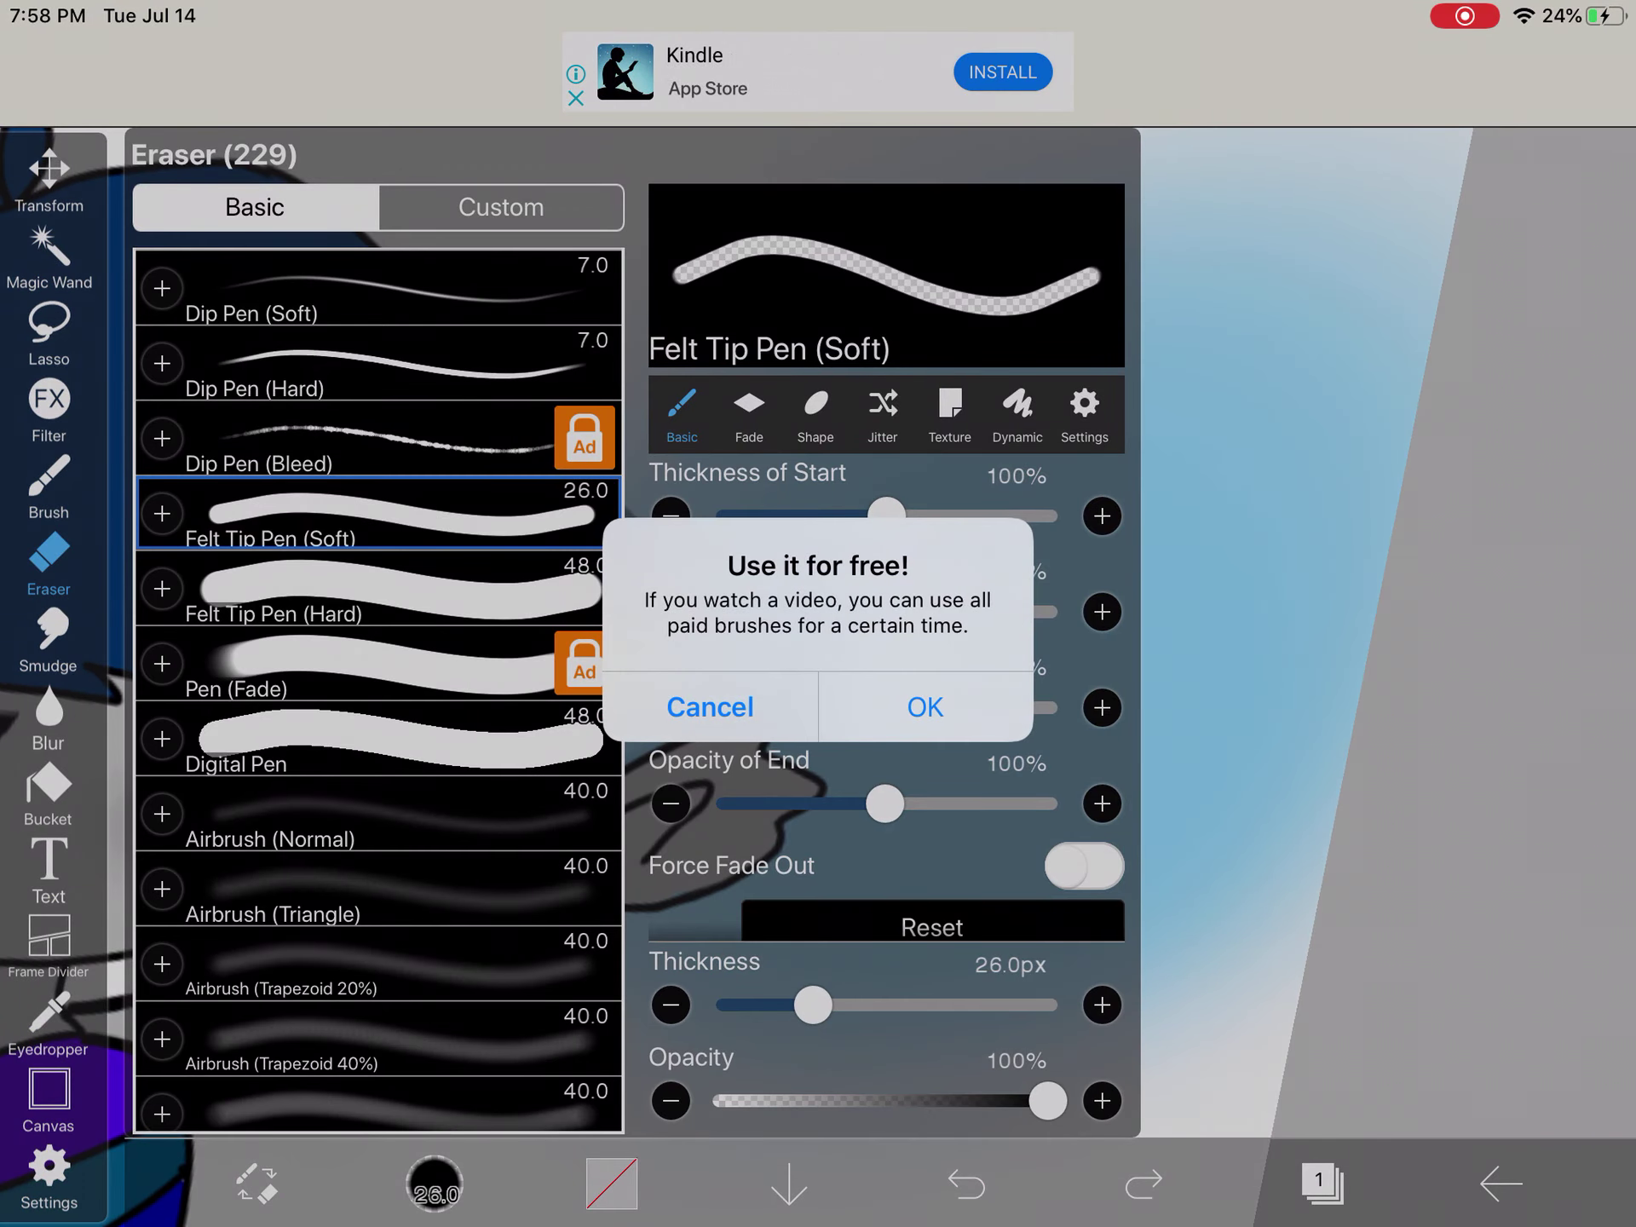
# Step: Dismiss the paid-brush offer and set the brush colour to black
pyautogui.click(711, 706)
pyautogui.click(50, 486)
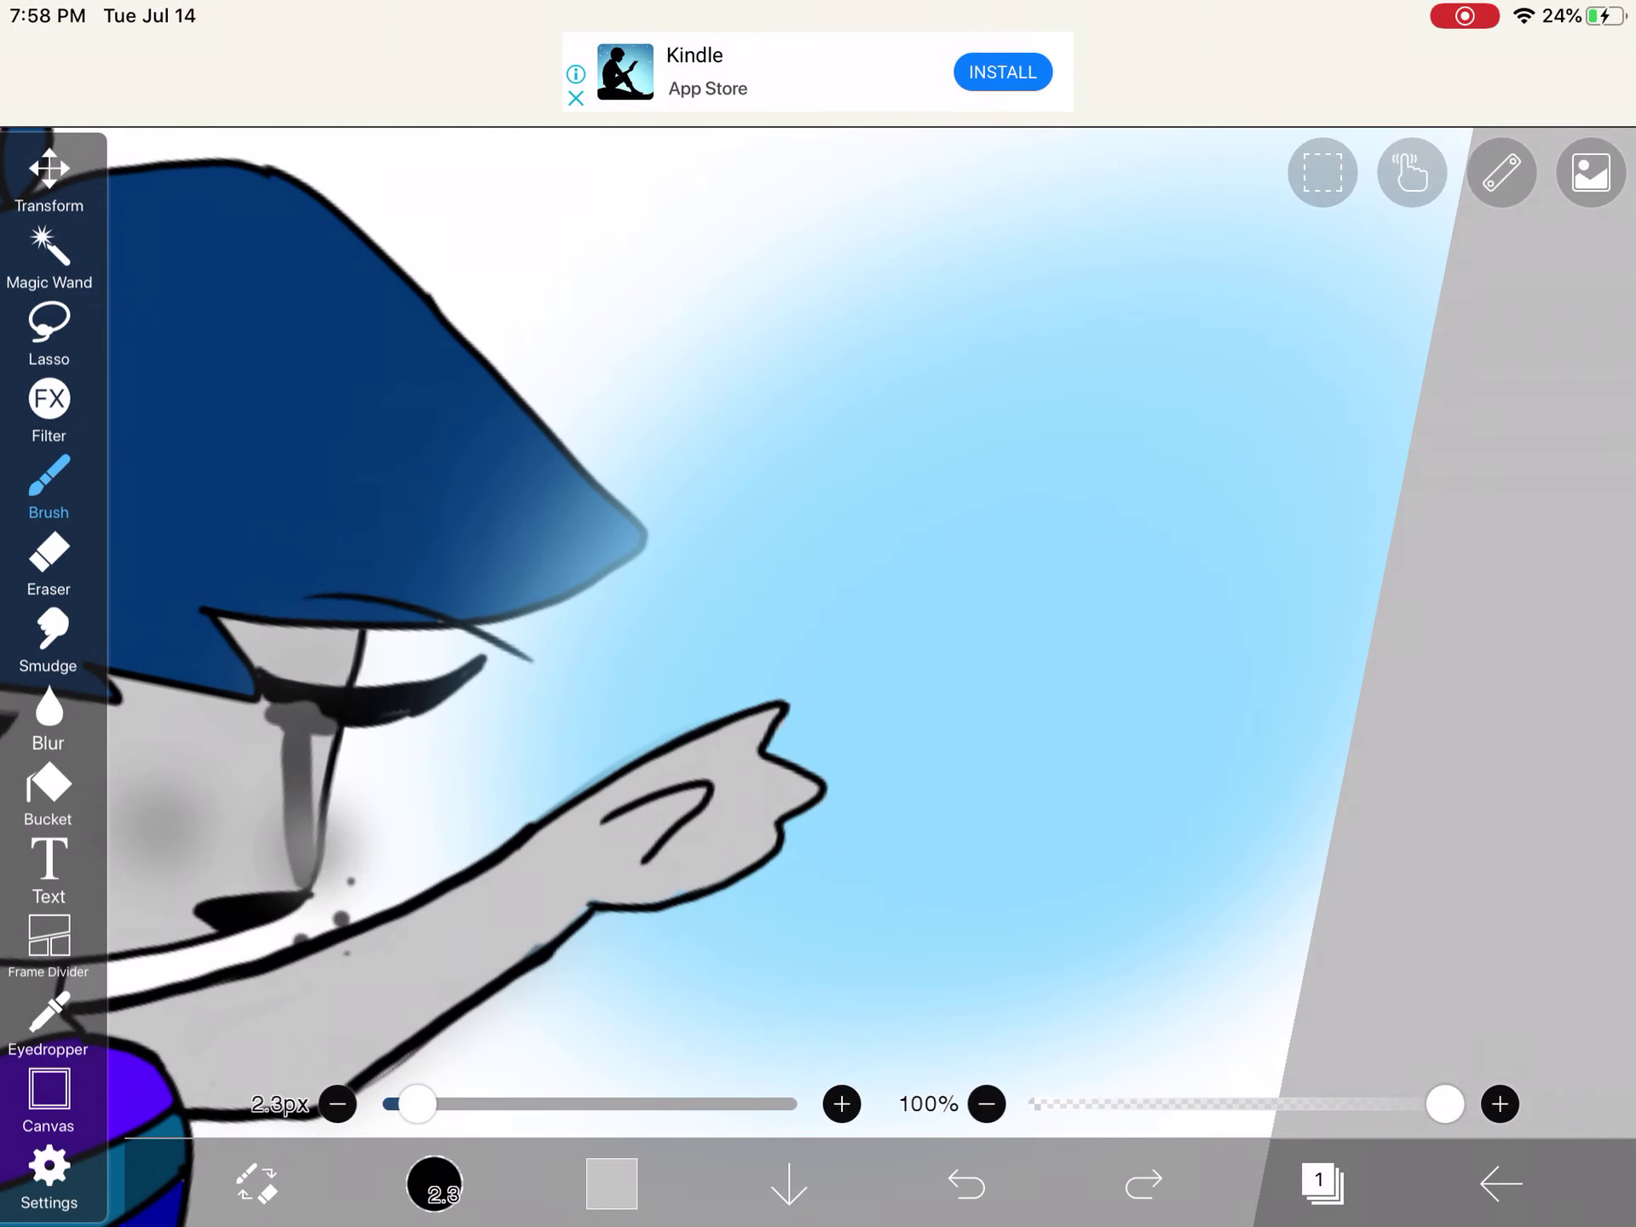
pyautogui.click(610, 1181)
pyautogui.click(162, 321)
pyautogui.click(1405, 640)
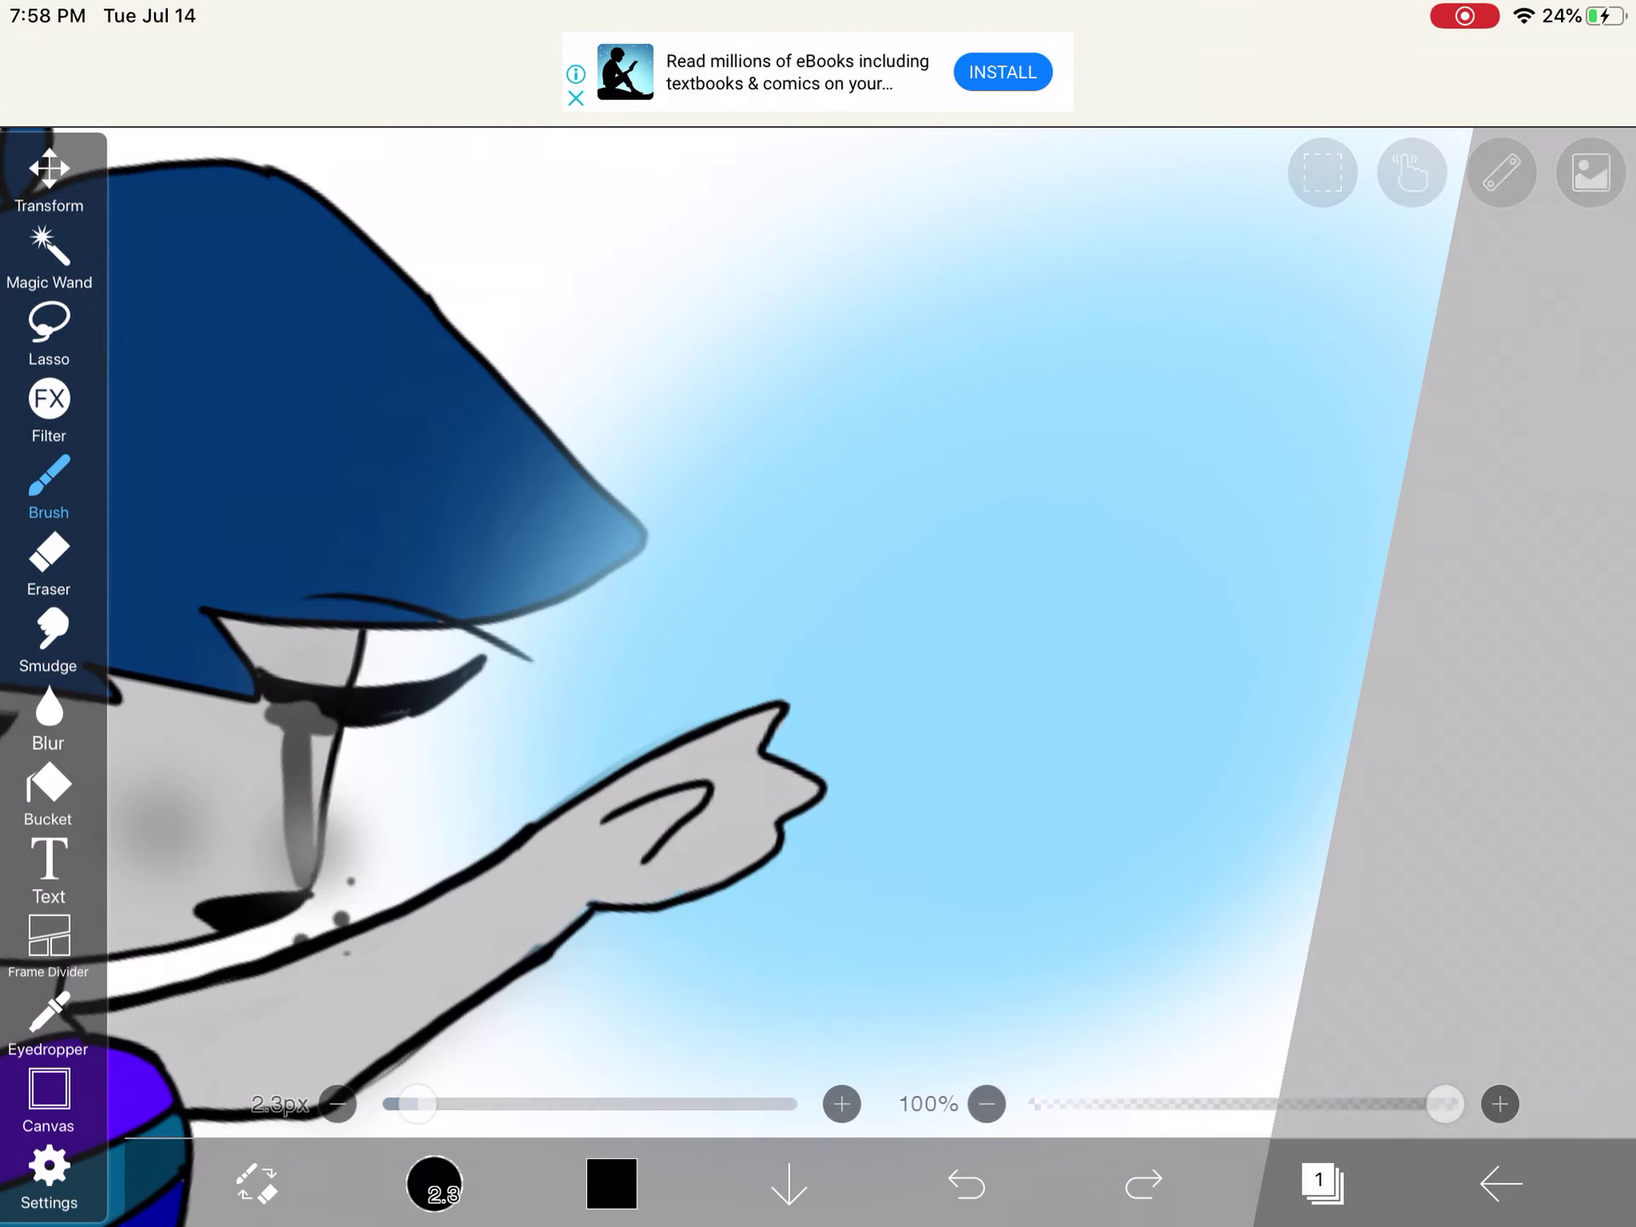
pyautogui.scroll(3, 1022, 422)
# Step: Draw curly swirl strokes beside the pointing hand, then undo them
pyautogui.moveTo(1160, 481)
pyautogui.mouseDown()
pyautogui.moveTo(913, 377)
pyautogui.moveTo(956, 686)
pyautogui.mouseUp()
pyautogui.scroll(3, 817, 575)
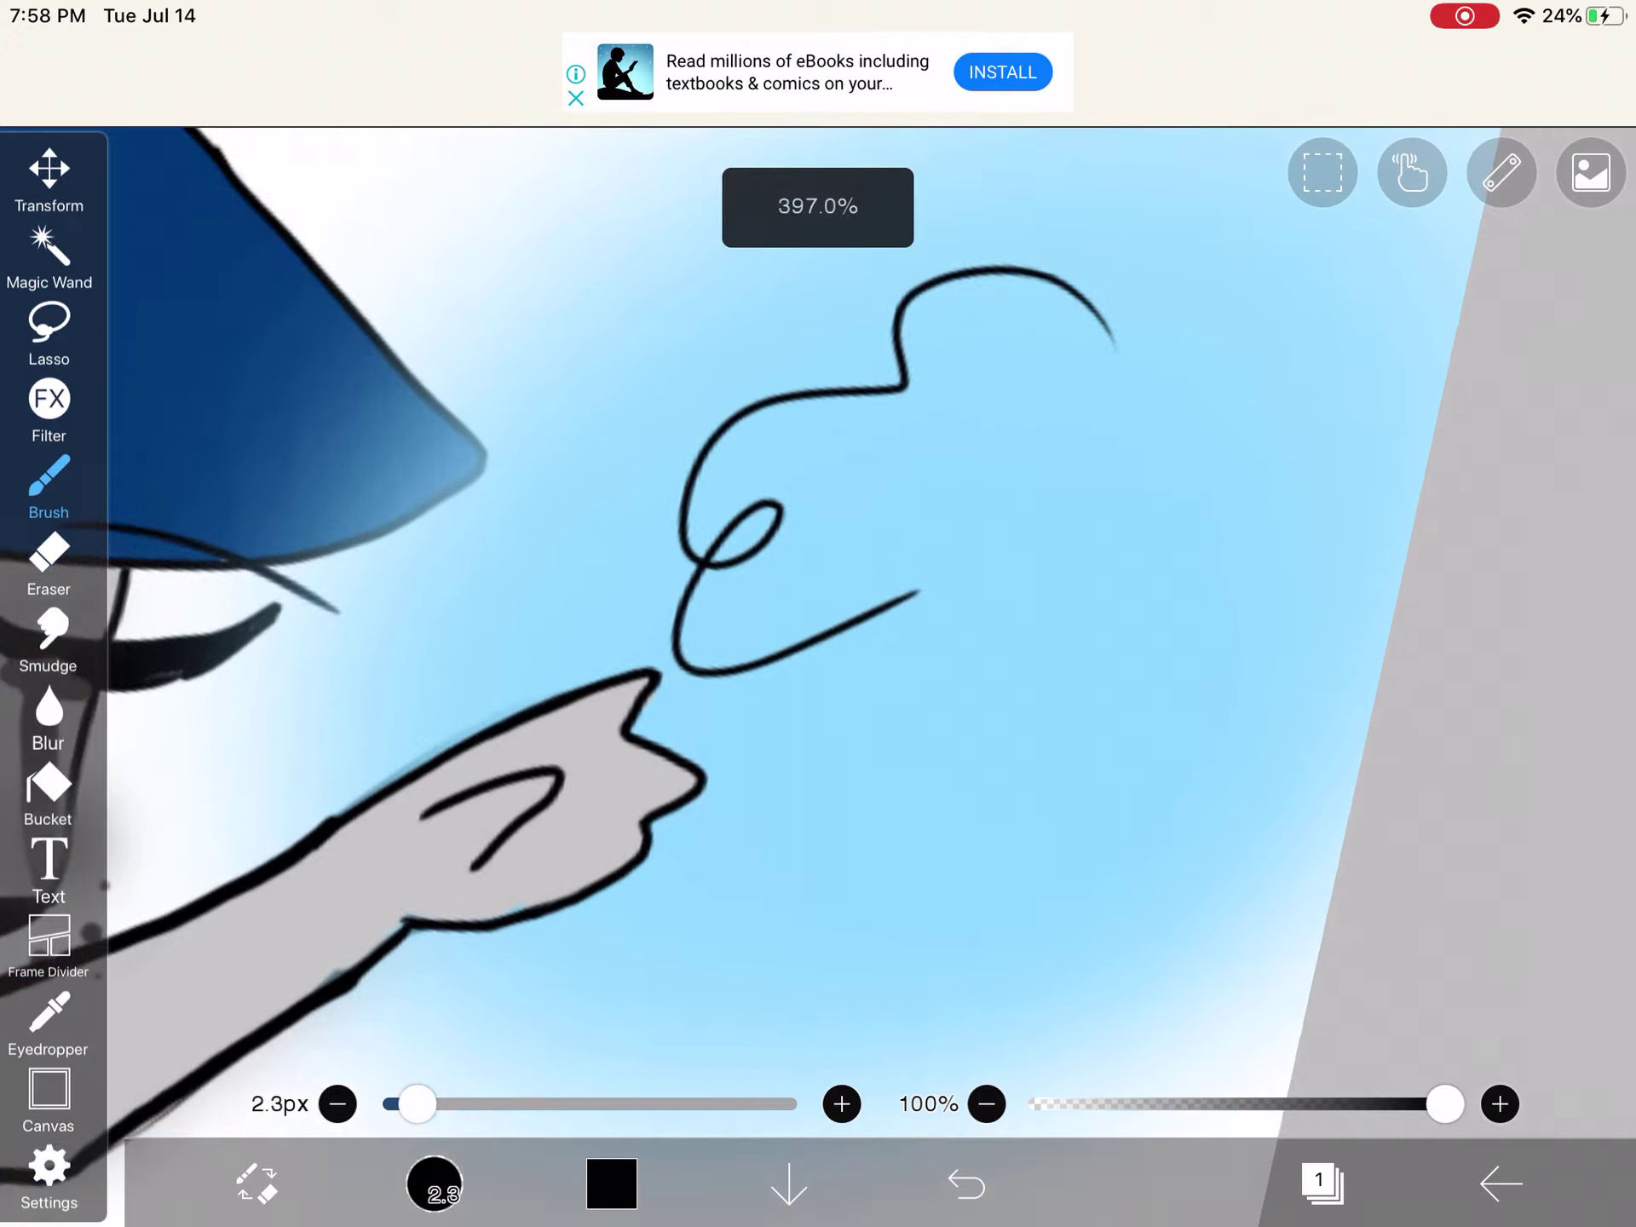
pyautogui.moveTo(1013, 531); pyautogui.dragTo(1096, 448)
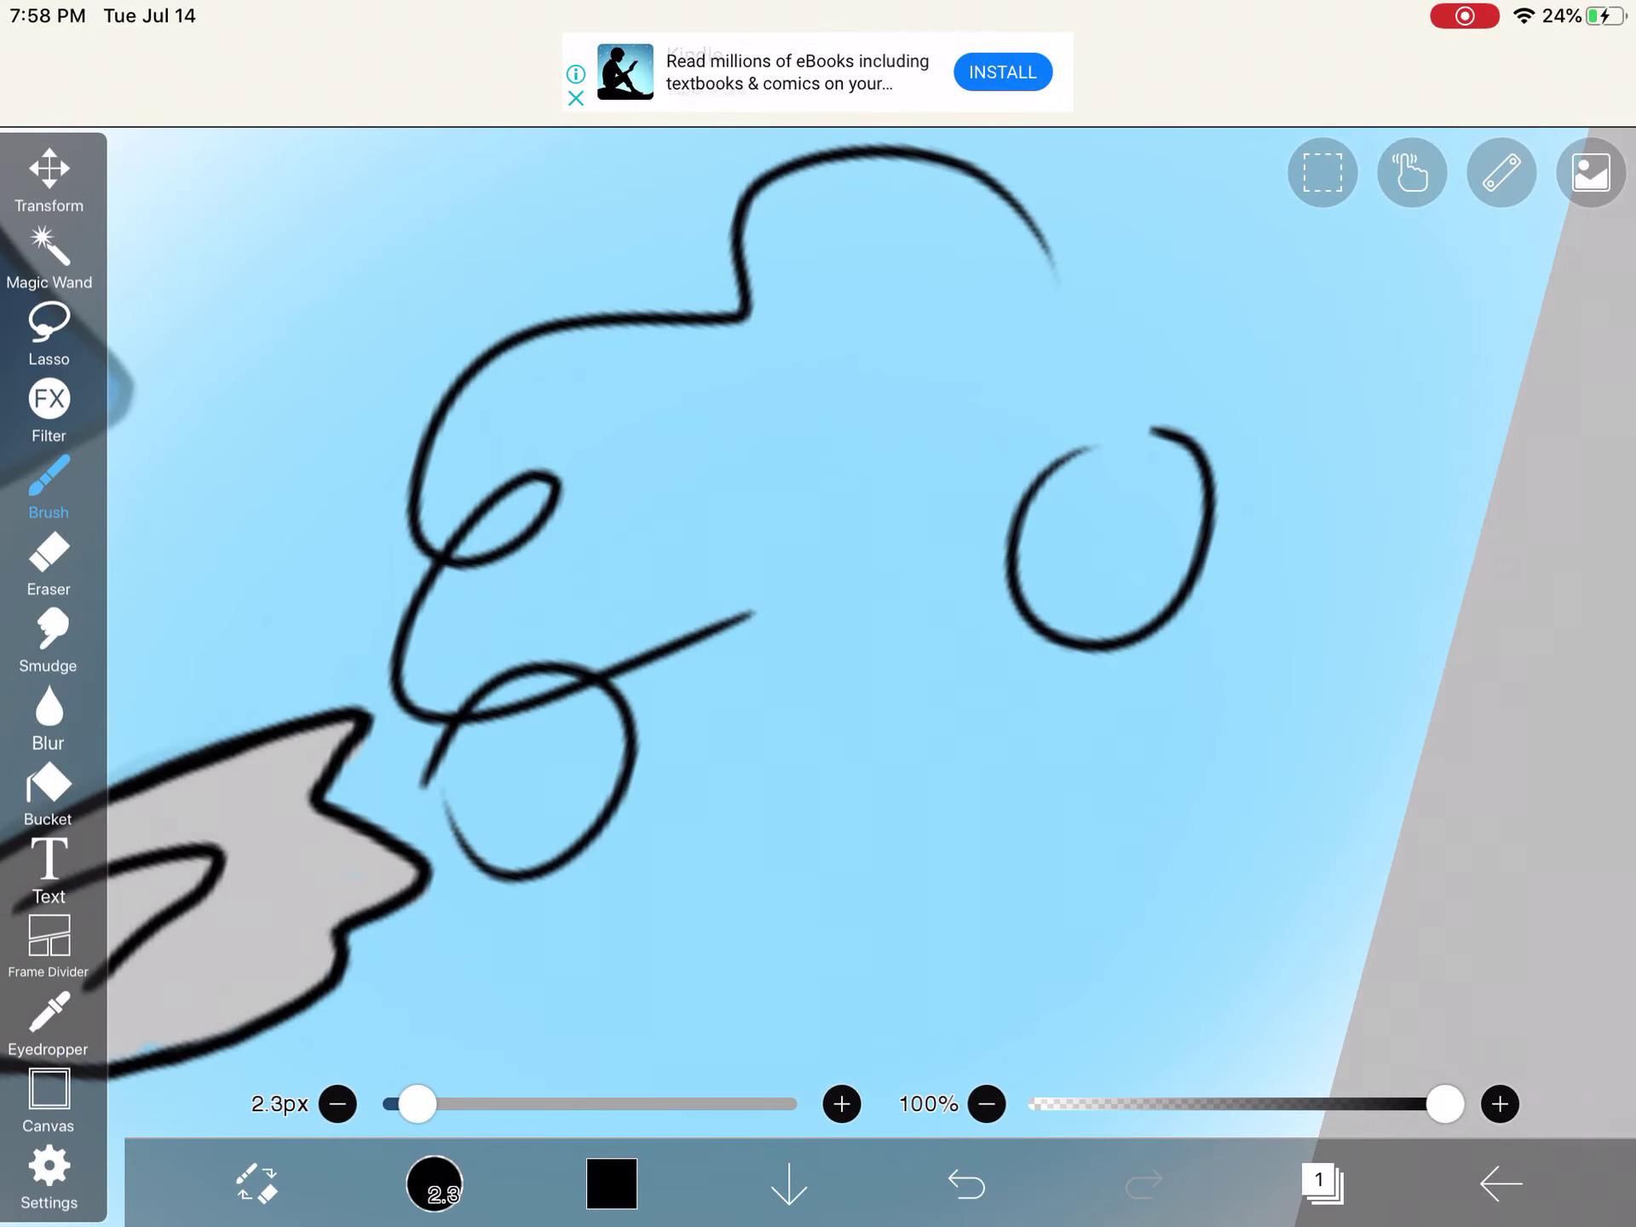
pyautogui.scroll(-3, 819, 576)
pyautogui.scroll(-5, 818, 576)
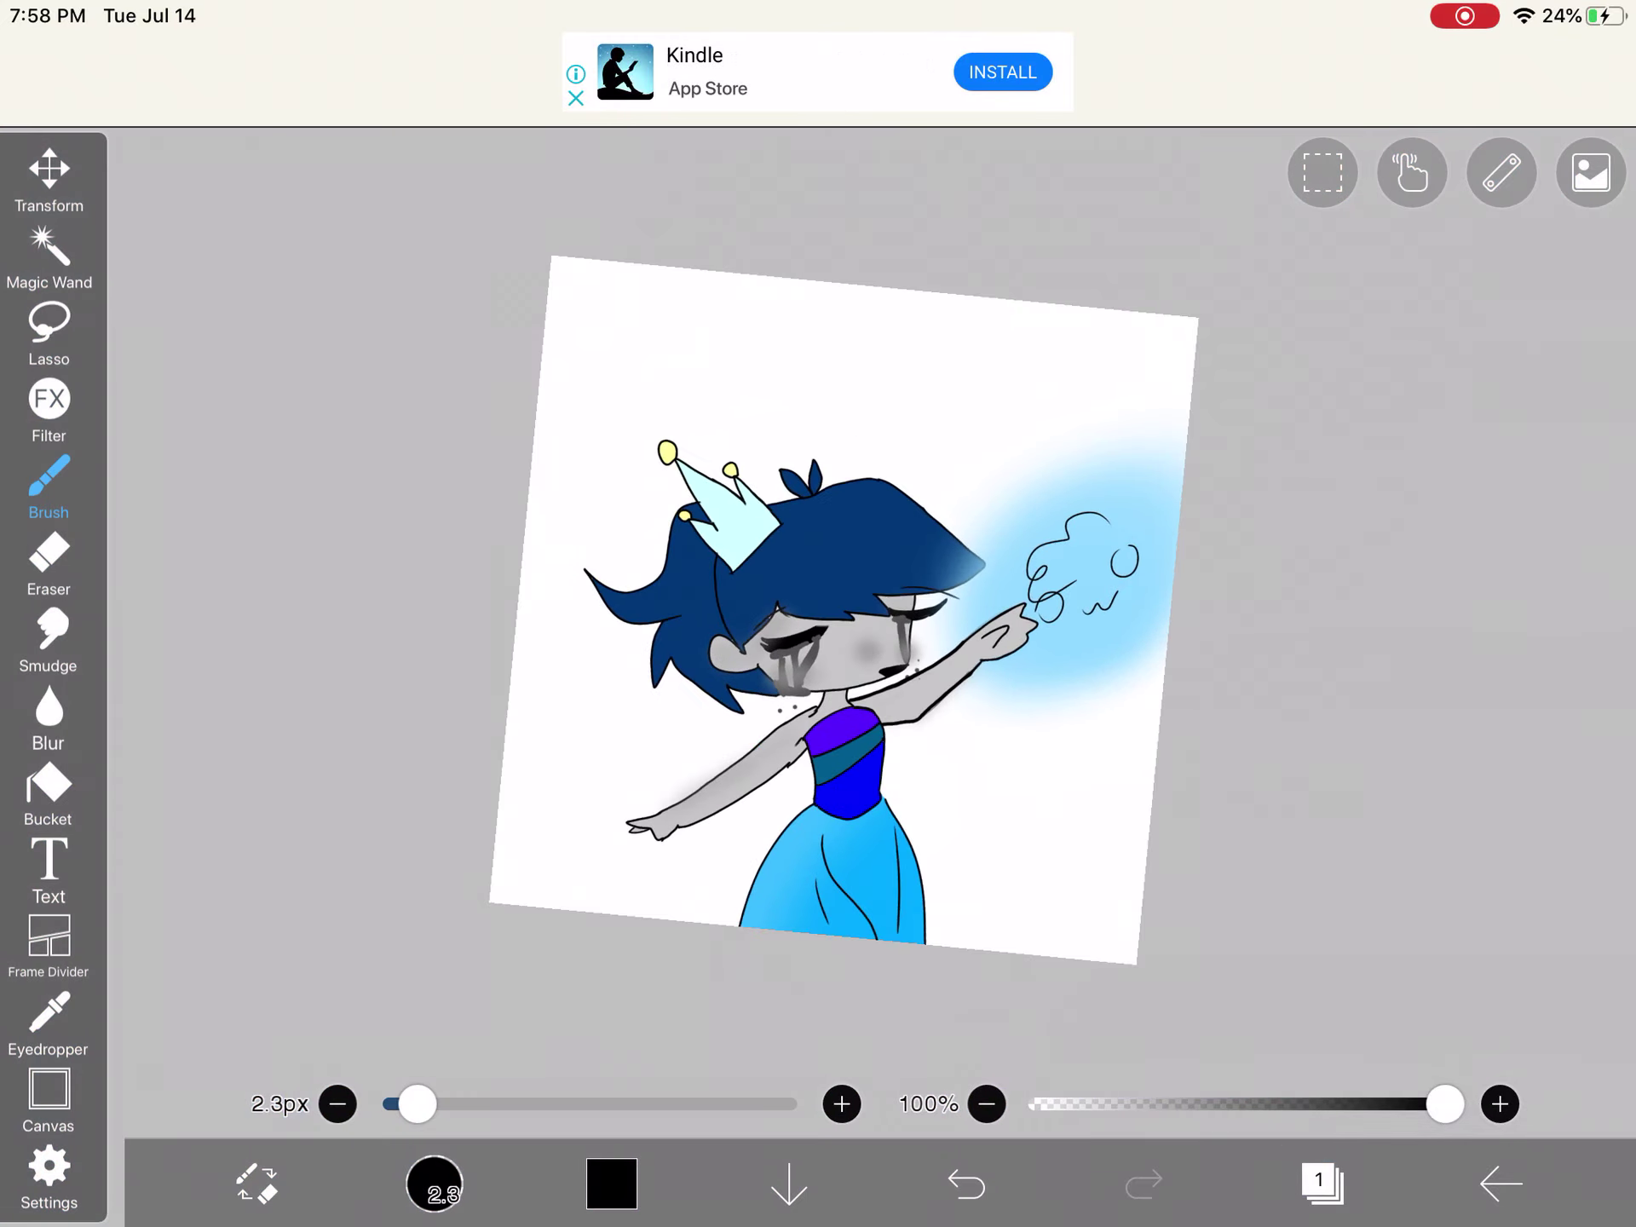
pyautogui.click(1500, 1182)
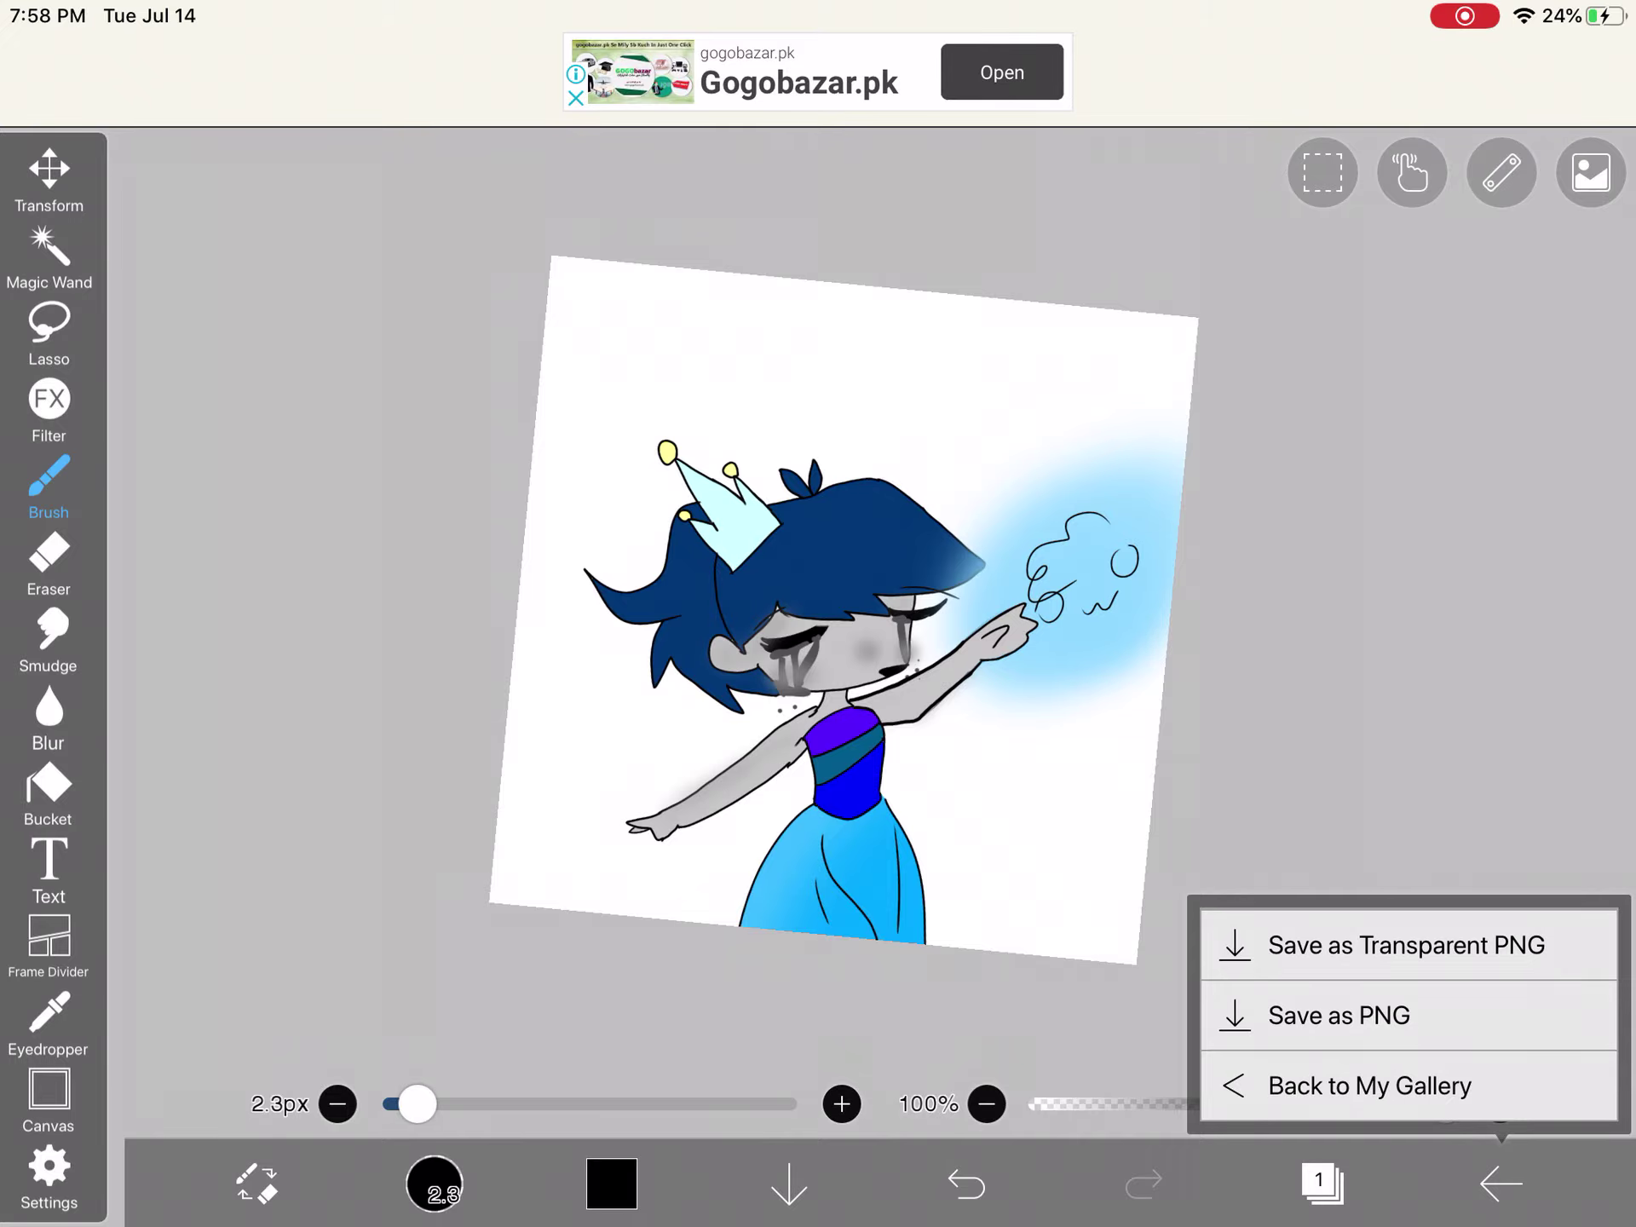
pyautogui.click(966, 1184)
pyautogui.click(967, 1184)
pyautogui.click(1500, 1182)
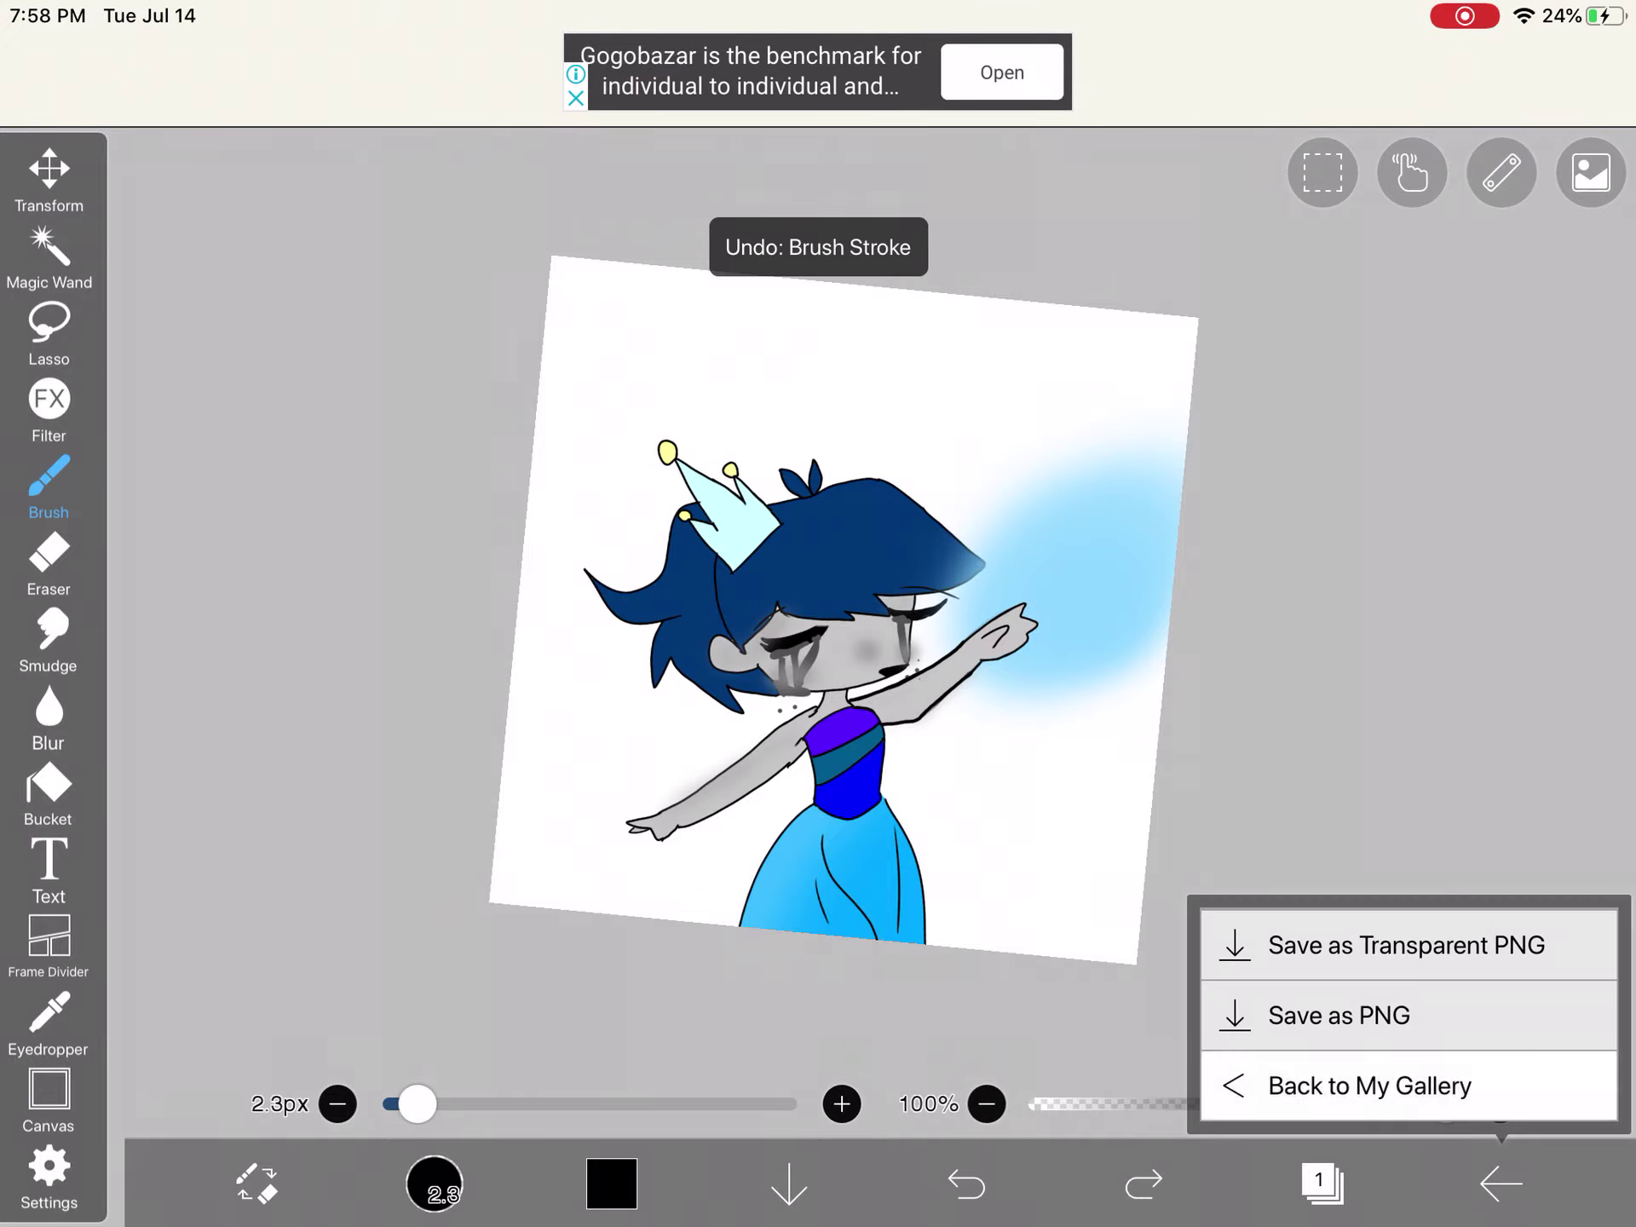
# Step: Return to My Gallery and create a new blank canvas
pyautogui.click(1368, 1085)
pyautogui.click(1081, 75)
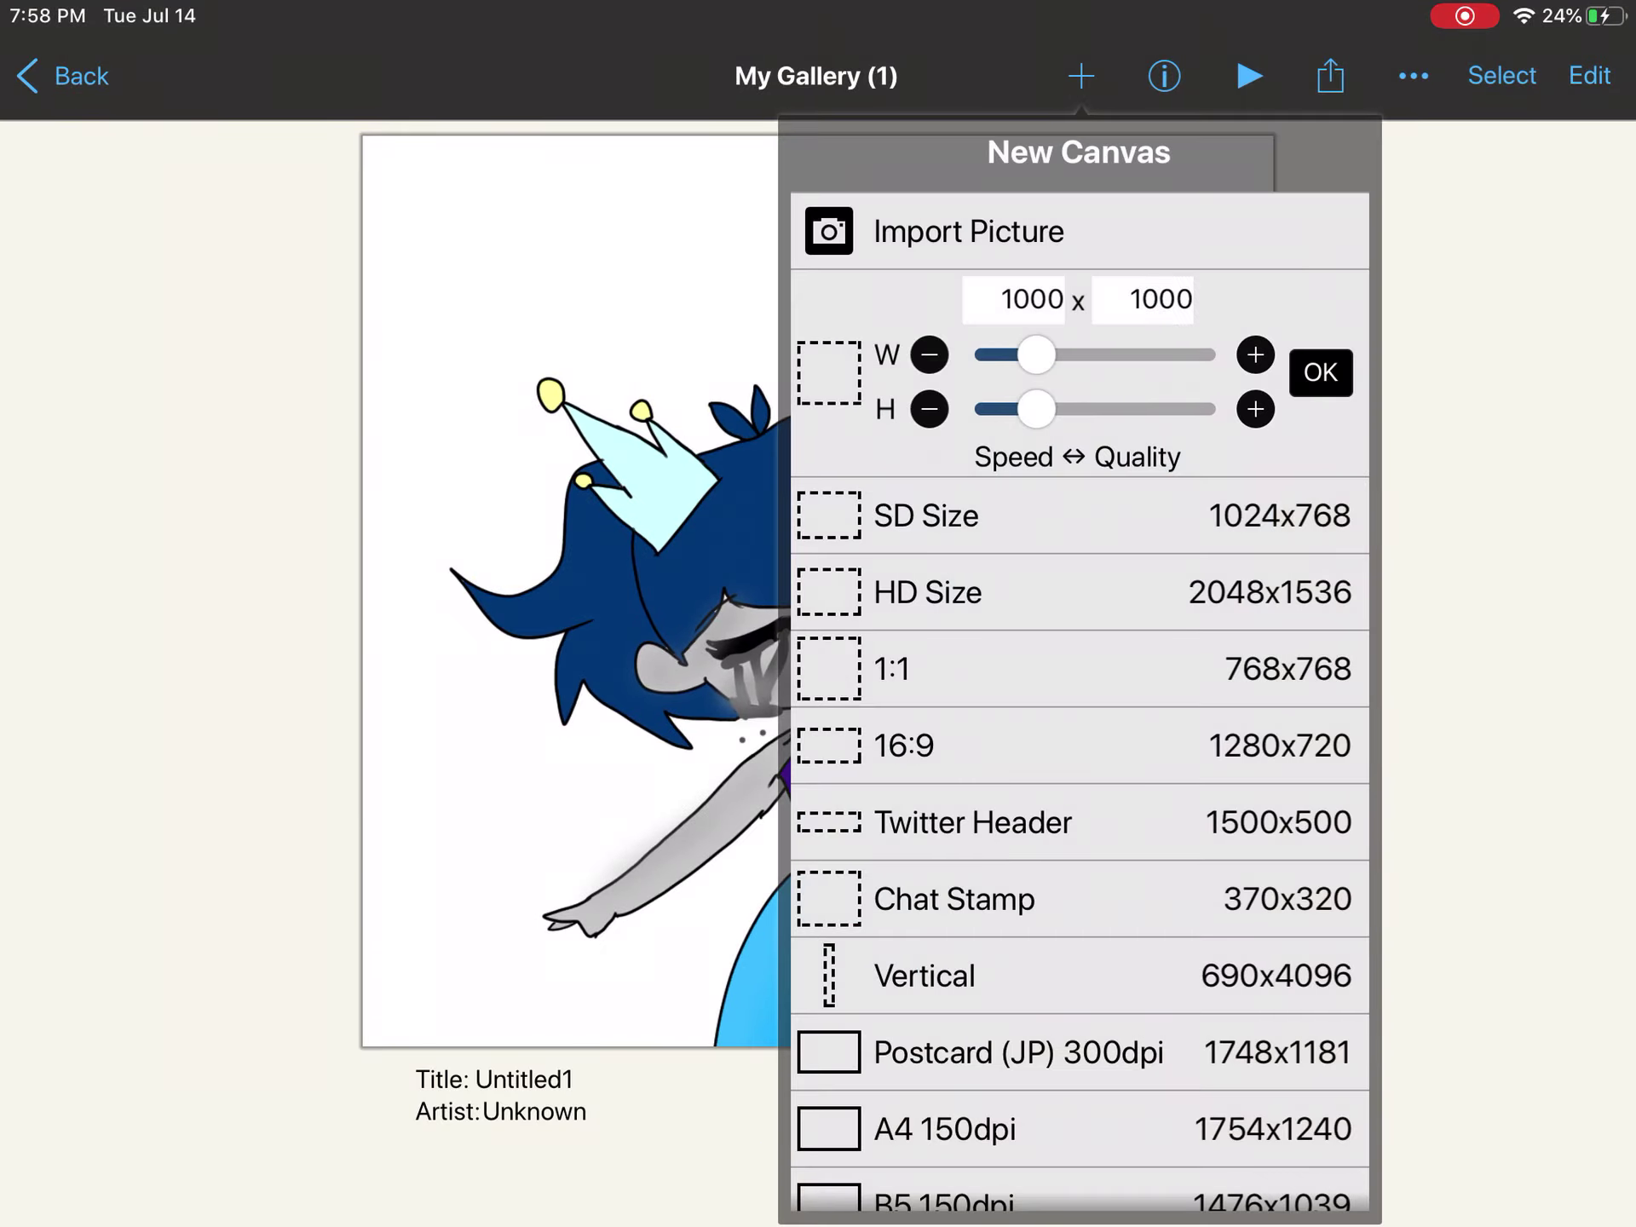
pyautogui.click(1321, 372)
# Step: Sketch the fluffy hair curve, both pointed ears, and a large eye oval
pyautogui.moveTo(1066, 511); pyautogui.dragTo(752, 771)
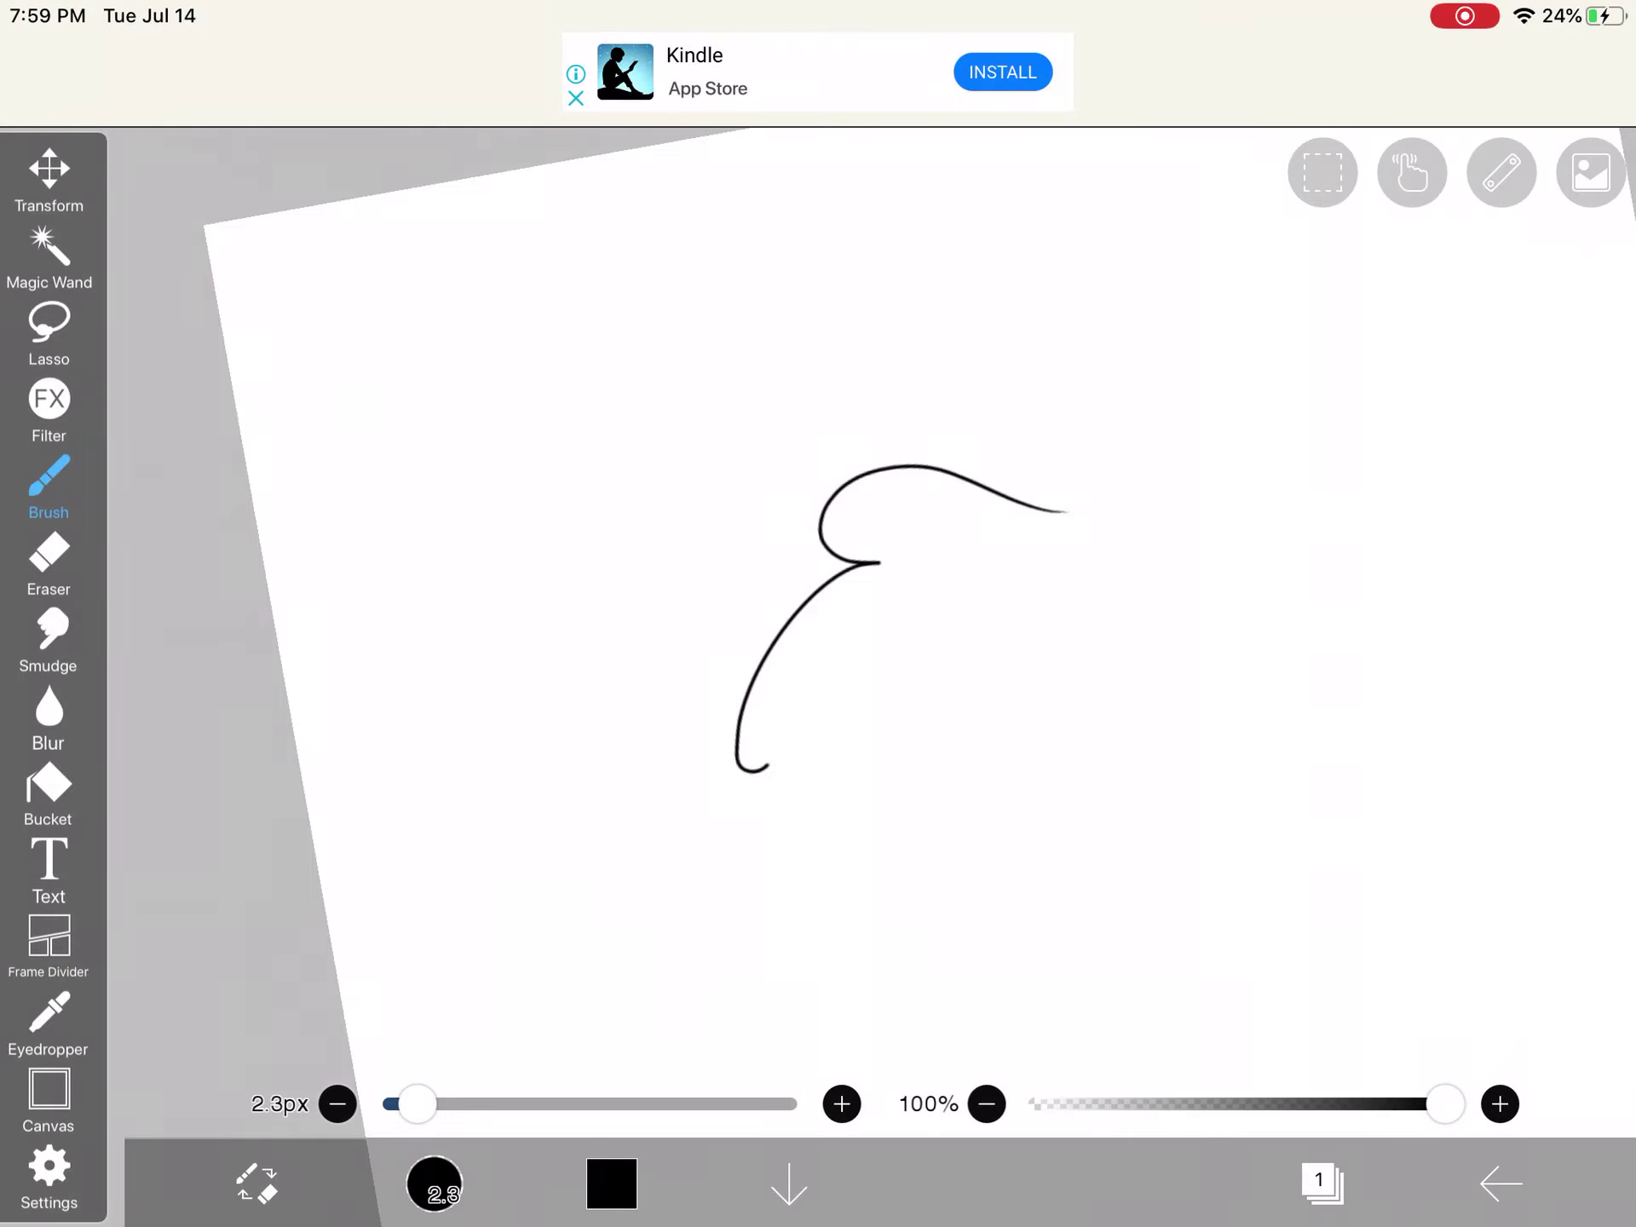
pyautogui.moveTo(1188, 189); pyautogui.dragTo(1239, 532)
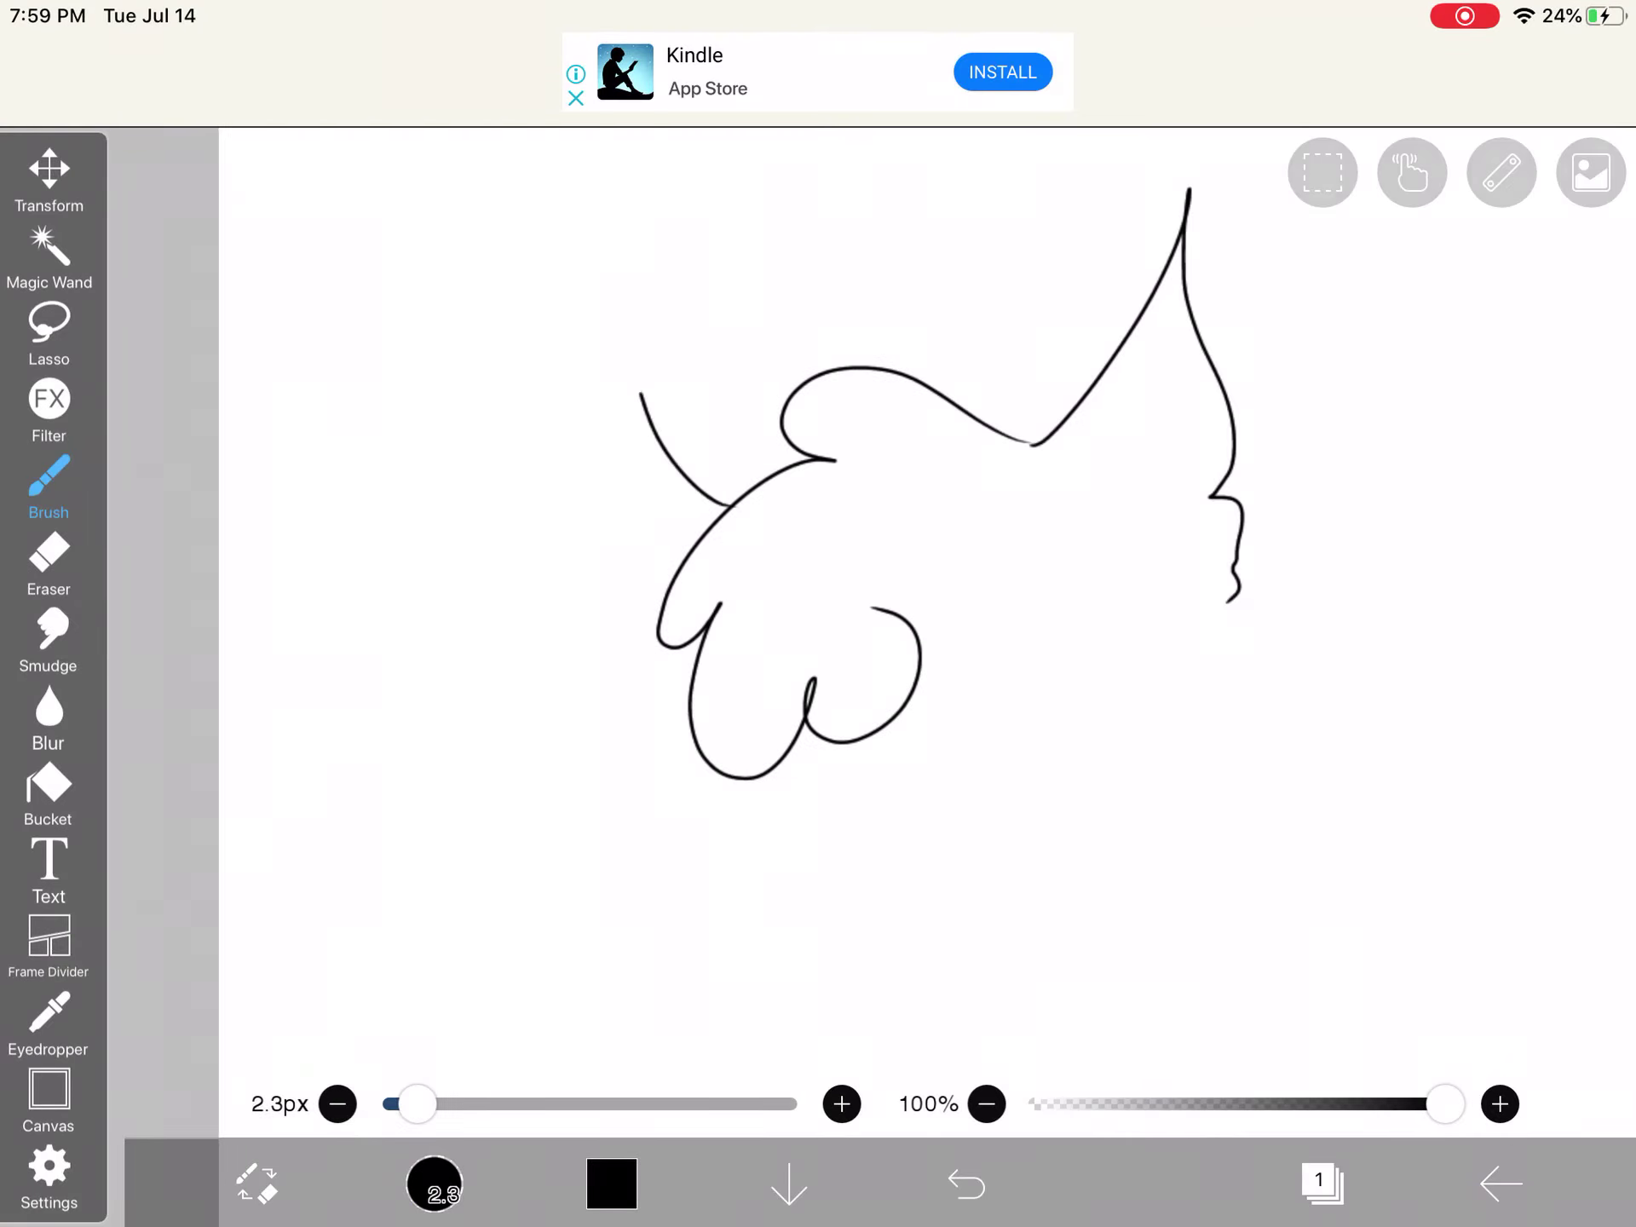
pyautogui.moveTo(640, 393)
pyautogui.mouseDown()
pyautogui.moveTo(504, 549)
pyautogui.moveTo(566, 702)
pyautogui.mouseUp()
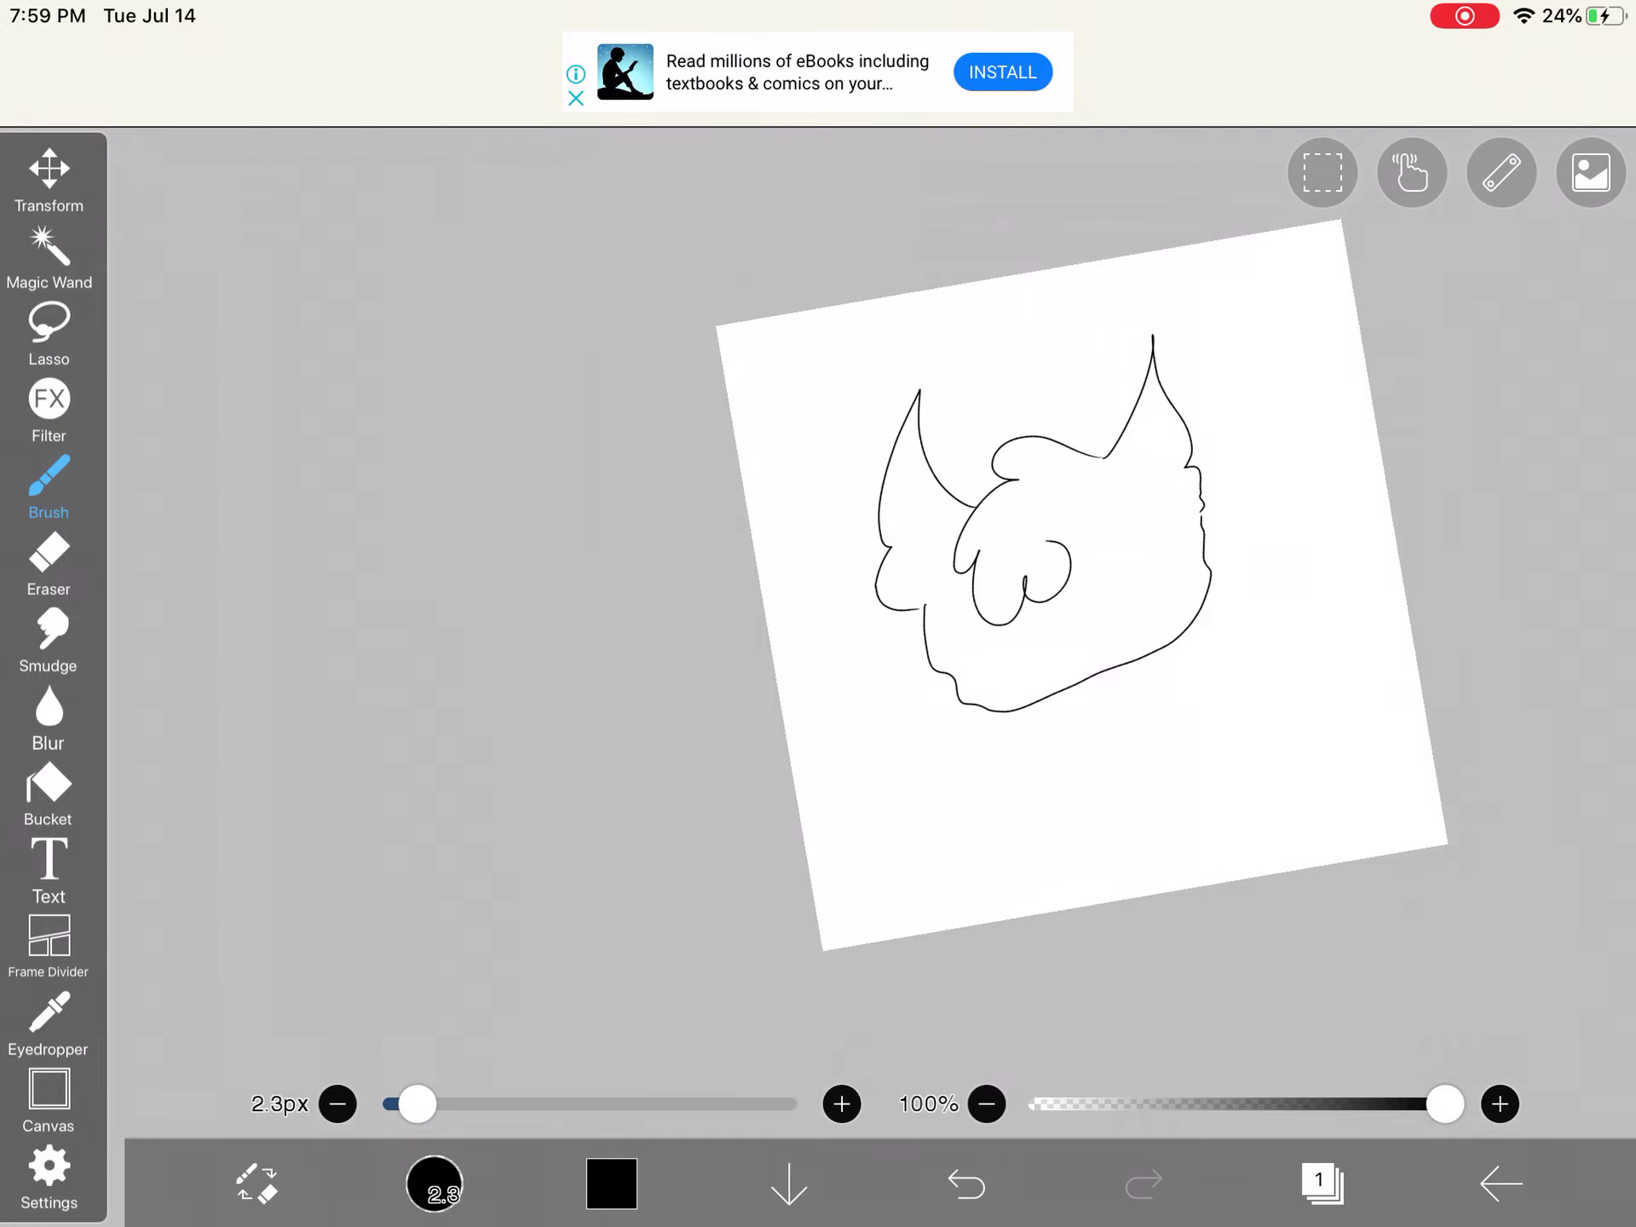
pyautogui.scroll(3, 895, 575)
pyautogui.scroll(2, 819, 575)
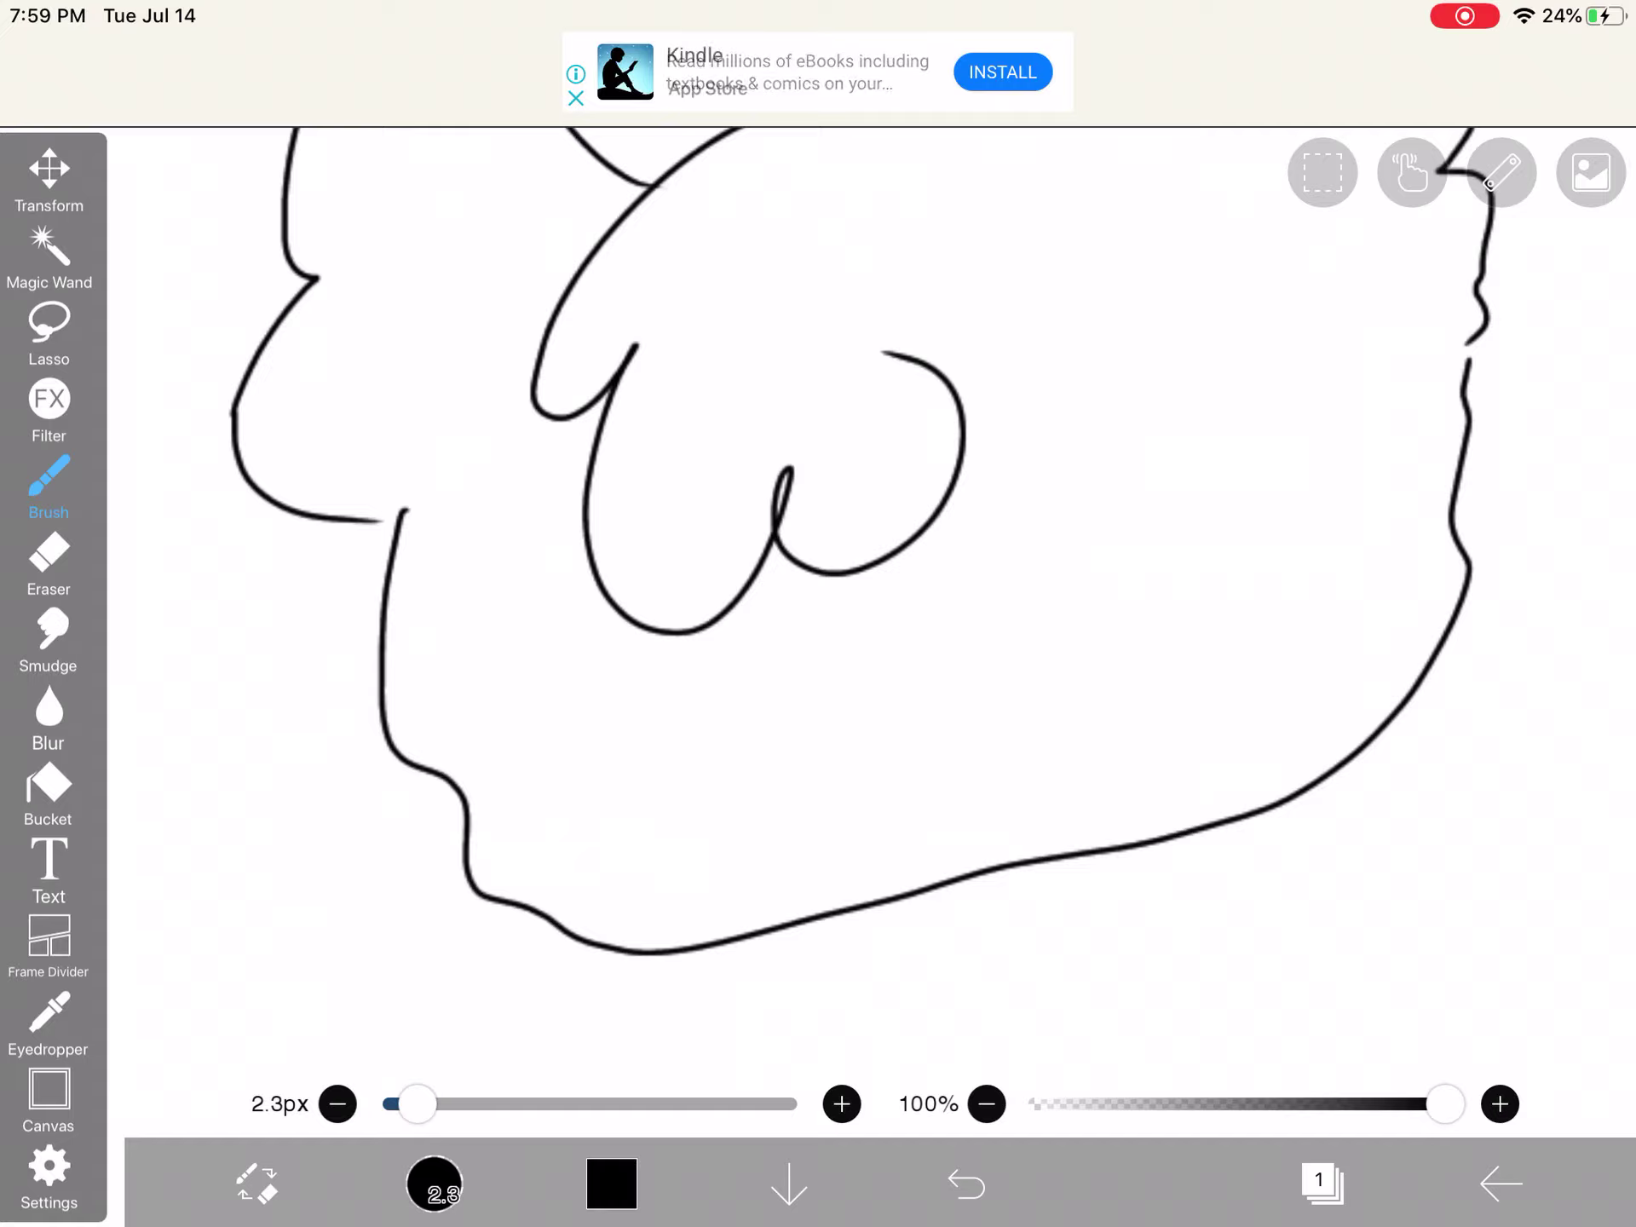
pyautogui.moveTo(1125, 686); pyautogui.dragTo(1227, 684)
pyautogui.scroll(-2, 818, 576)
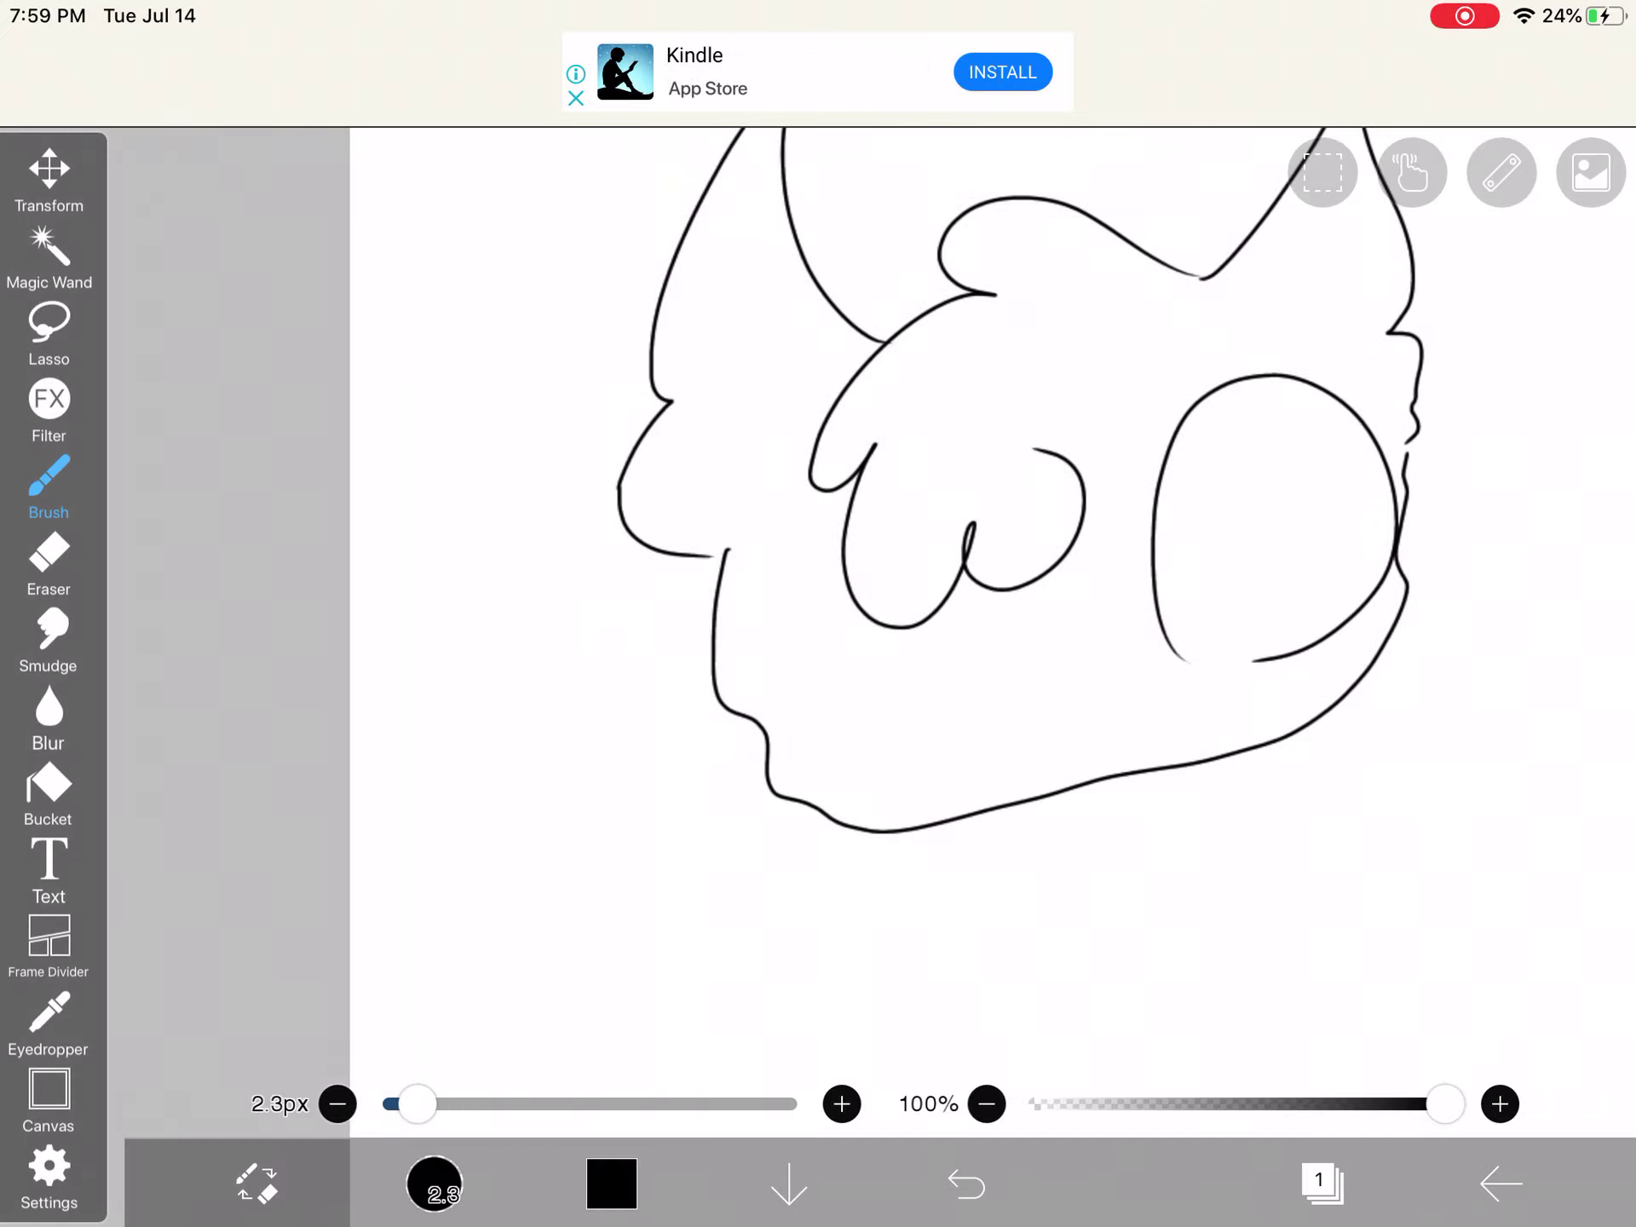
pyautogui.scroll(4, 819, 575)
pyautogui.scroll(2, 818, 537)
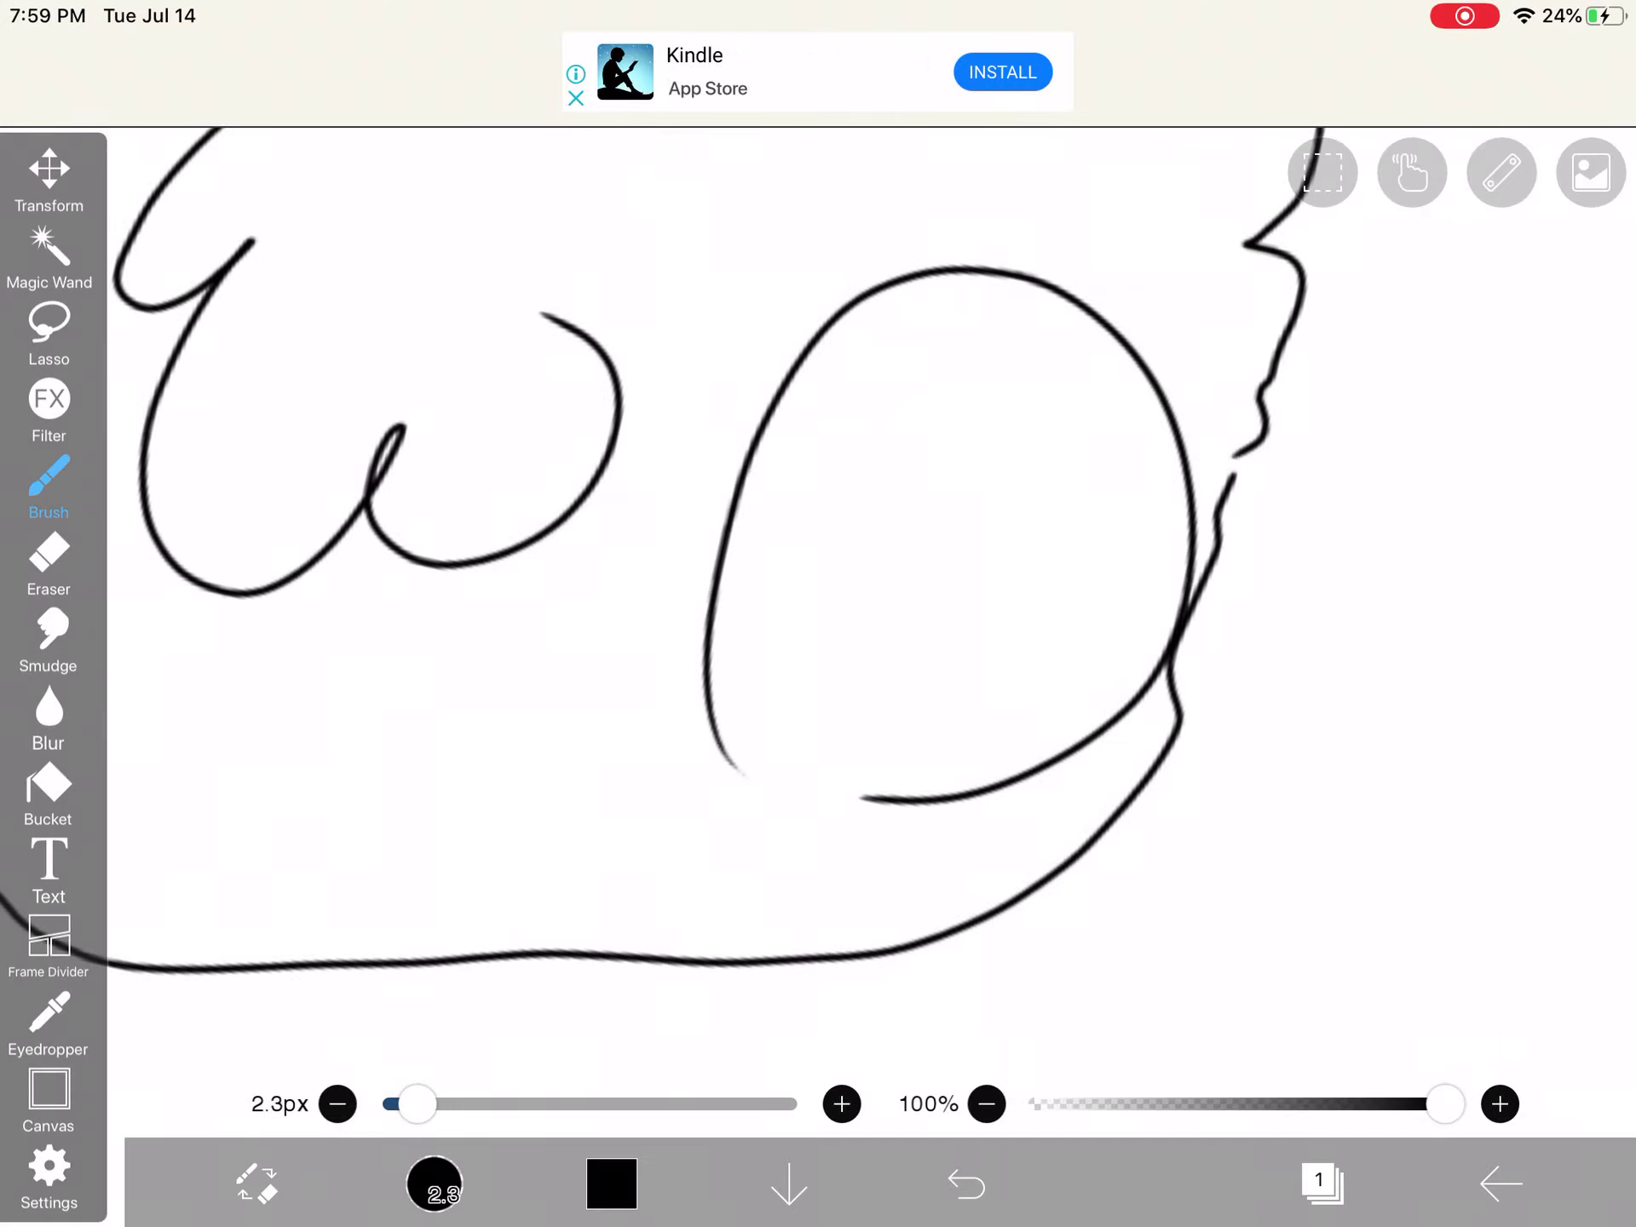
# Step: Draw the upper eyelid arc around the eye, undoing several rejected arcs
pyautogui.moveTo(673, 429); pyautogui.dragTo(1285, 441)
pyautogui.hotkey('ctrl', 'z')
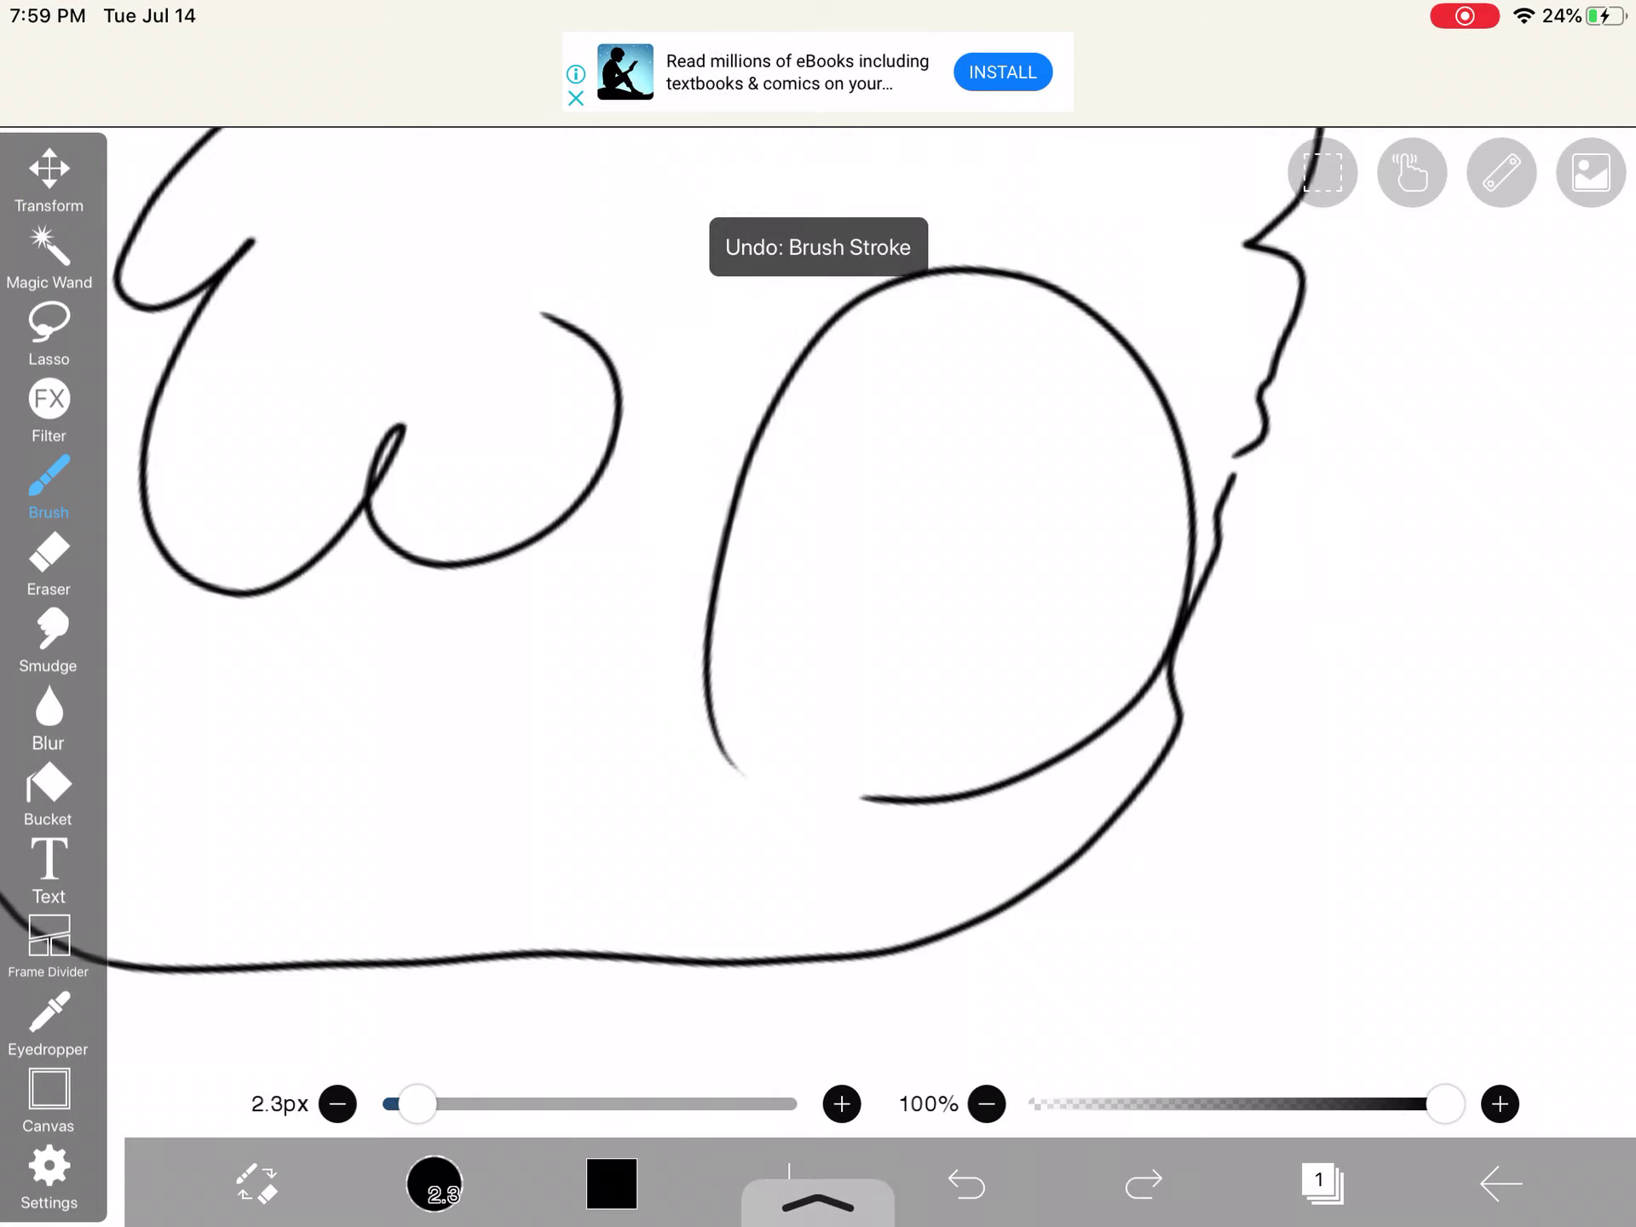
pyautogui.moveTo(703, 557); pyautogui.dragTo(900, 271)
pyautogui.moveTo(1227, 358); pyautogui.dragTo(1278, 729)
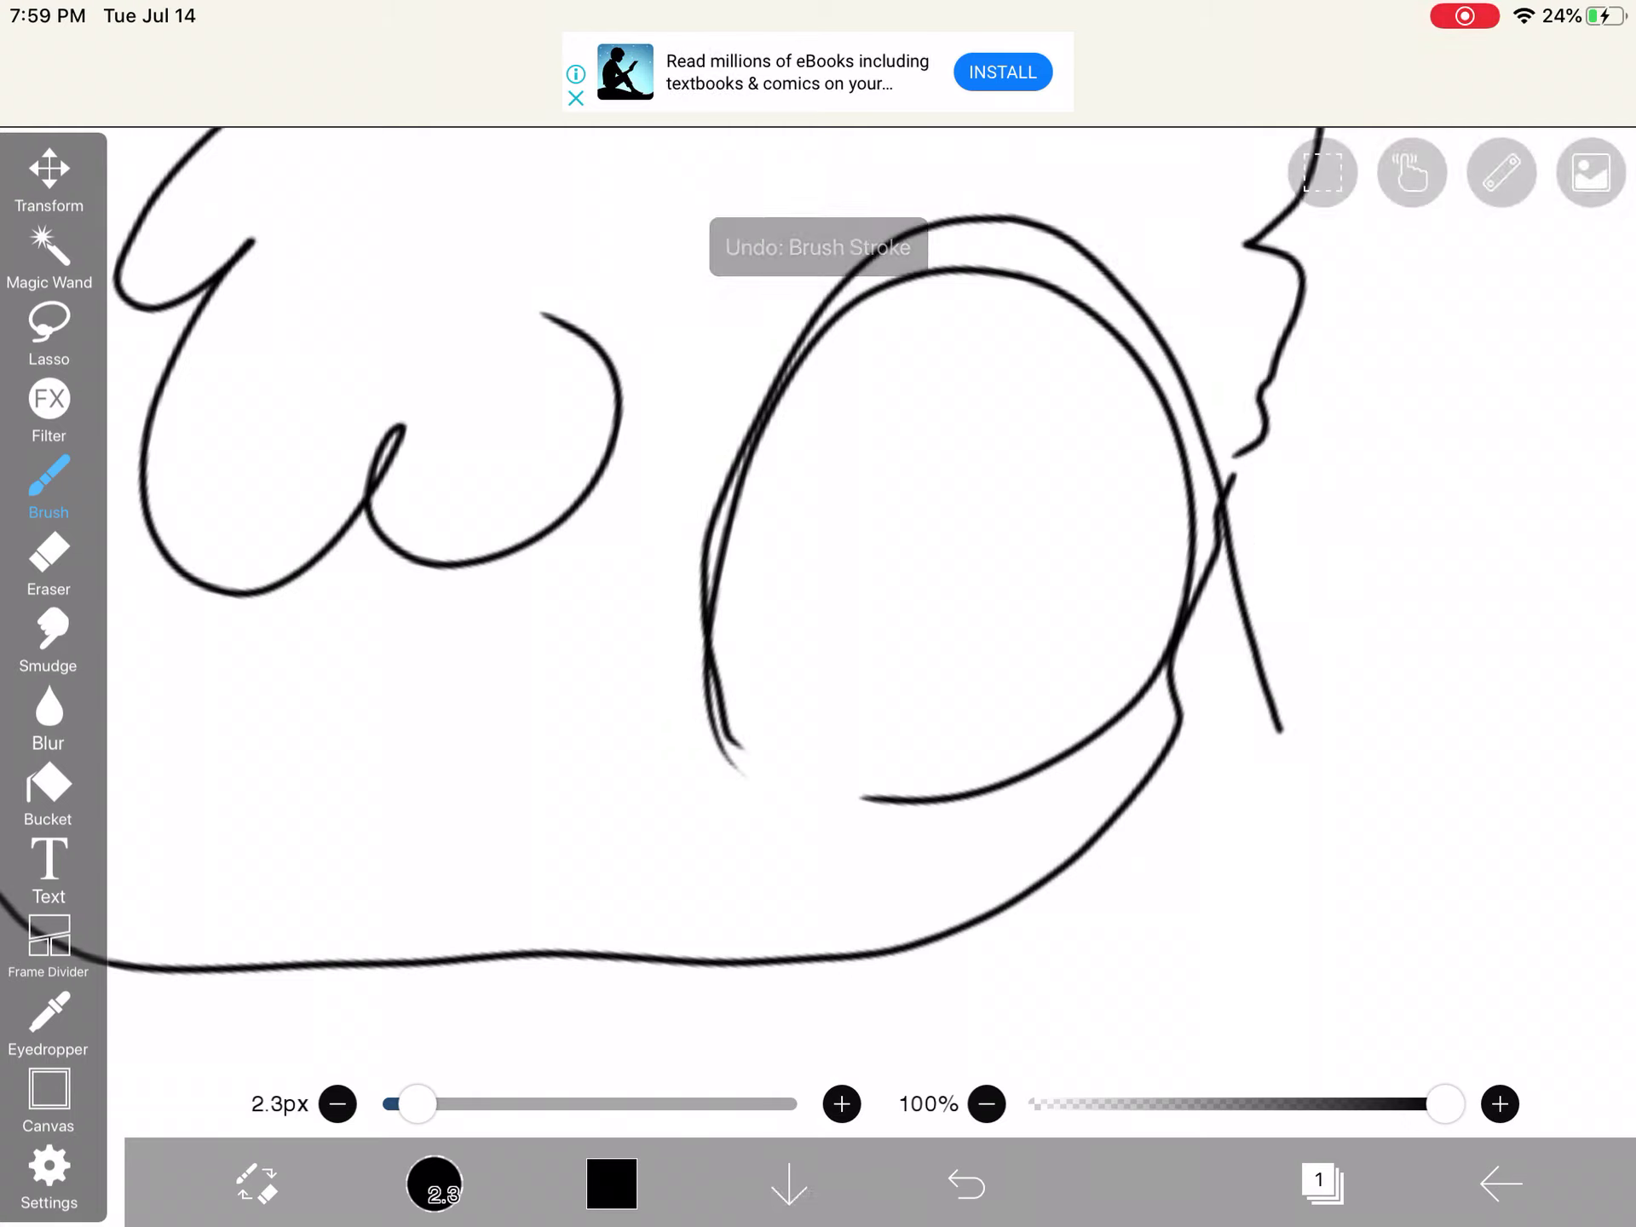
pyautogui.hotkey('ctrl', 'z')
pyautogui.hotkey('ctrl', 'z')
pyautogui.moveTo(721, 747); pyautogui.dragTo(955, 216)
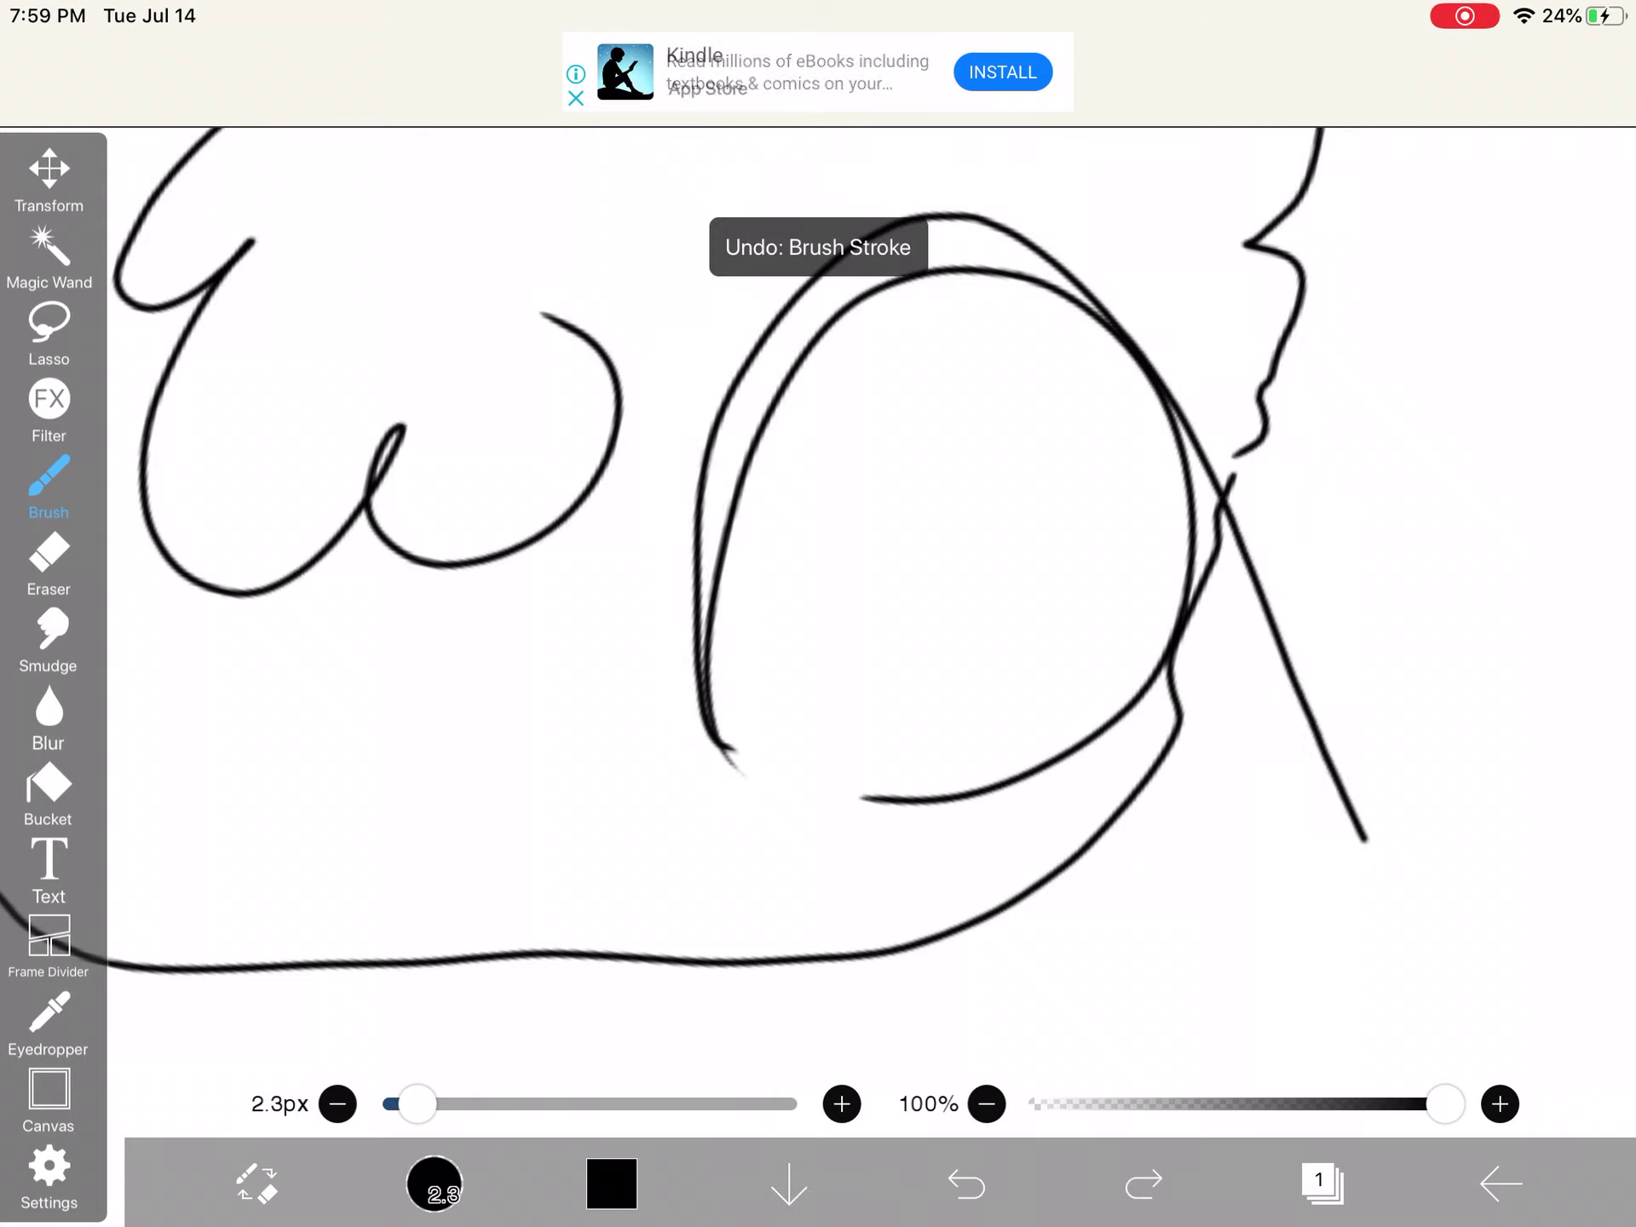
pyautogui.click(967, 1185)
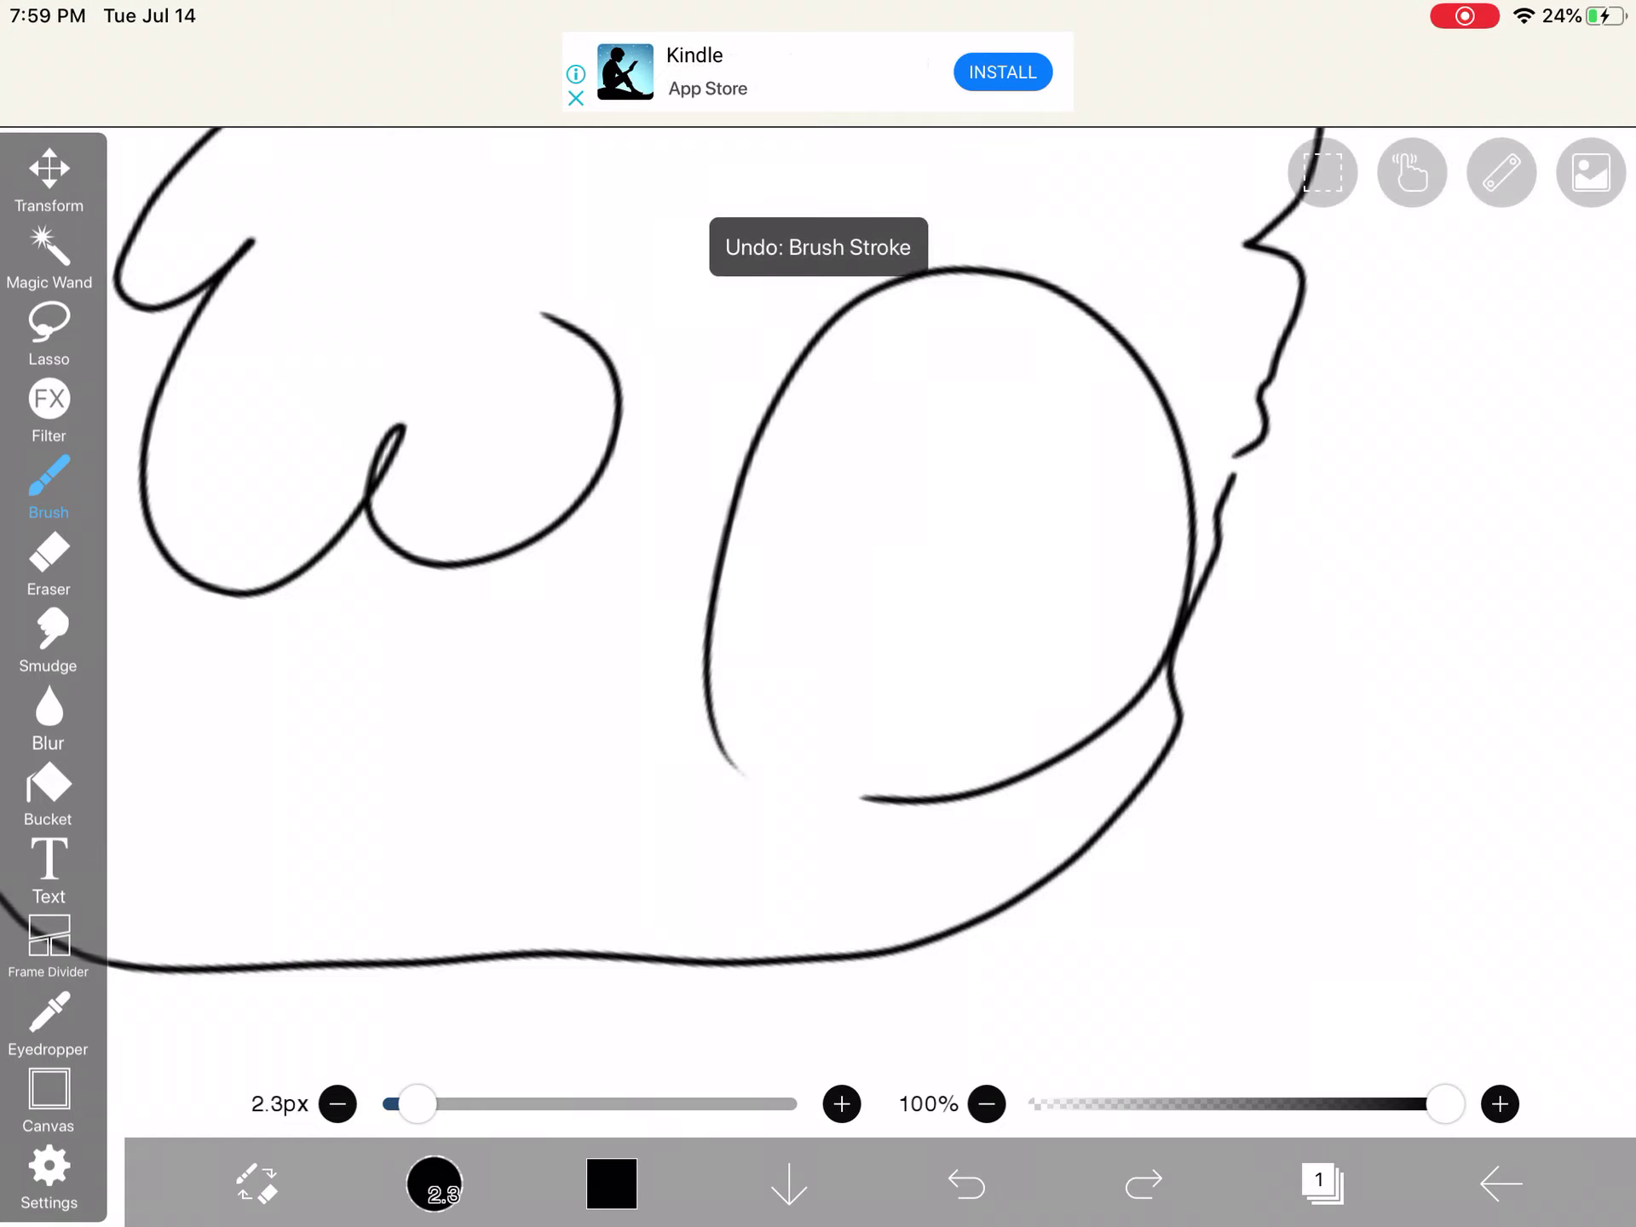
pyautogui.moveTo(709, 442); pyautogui.dragTo(1035, 212)
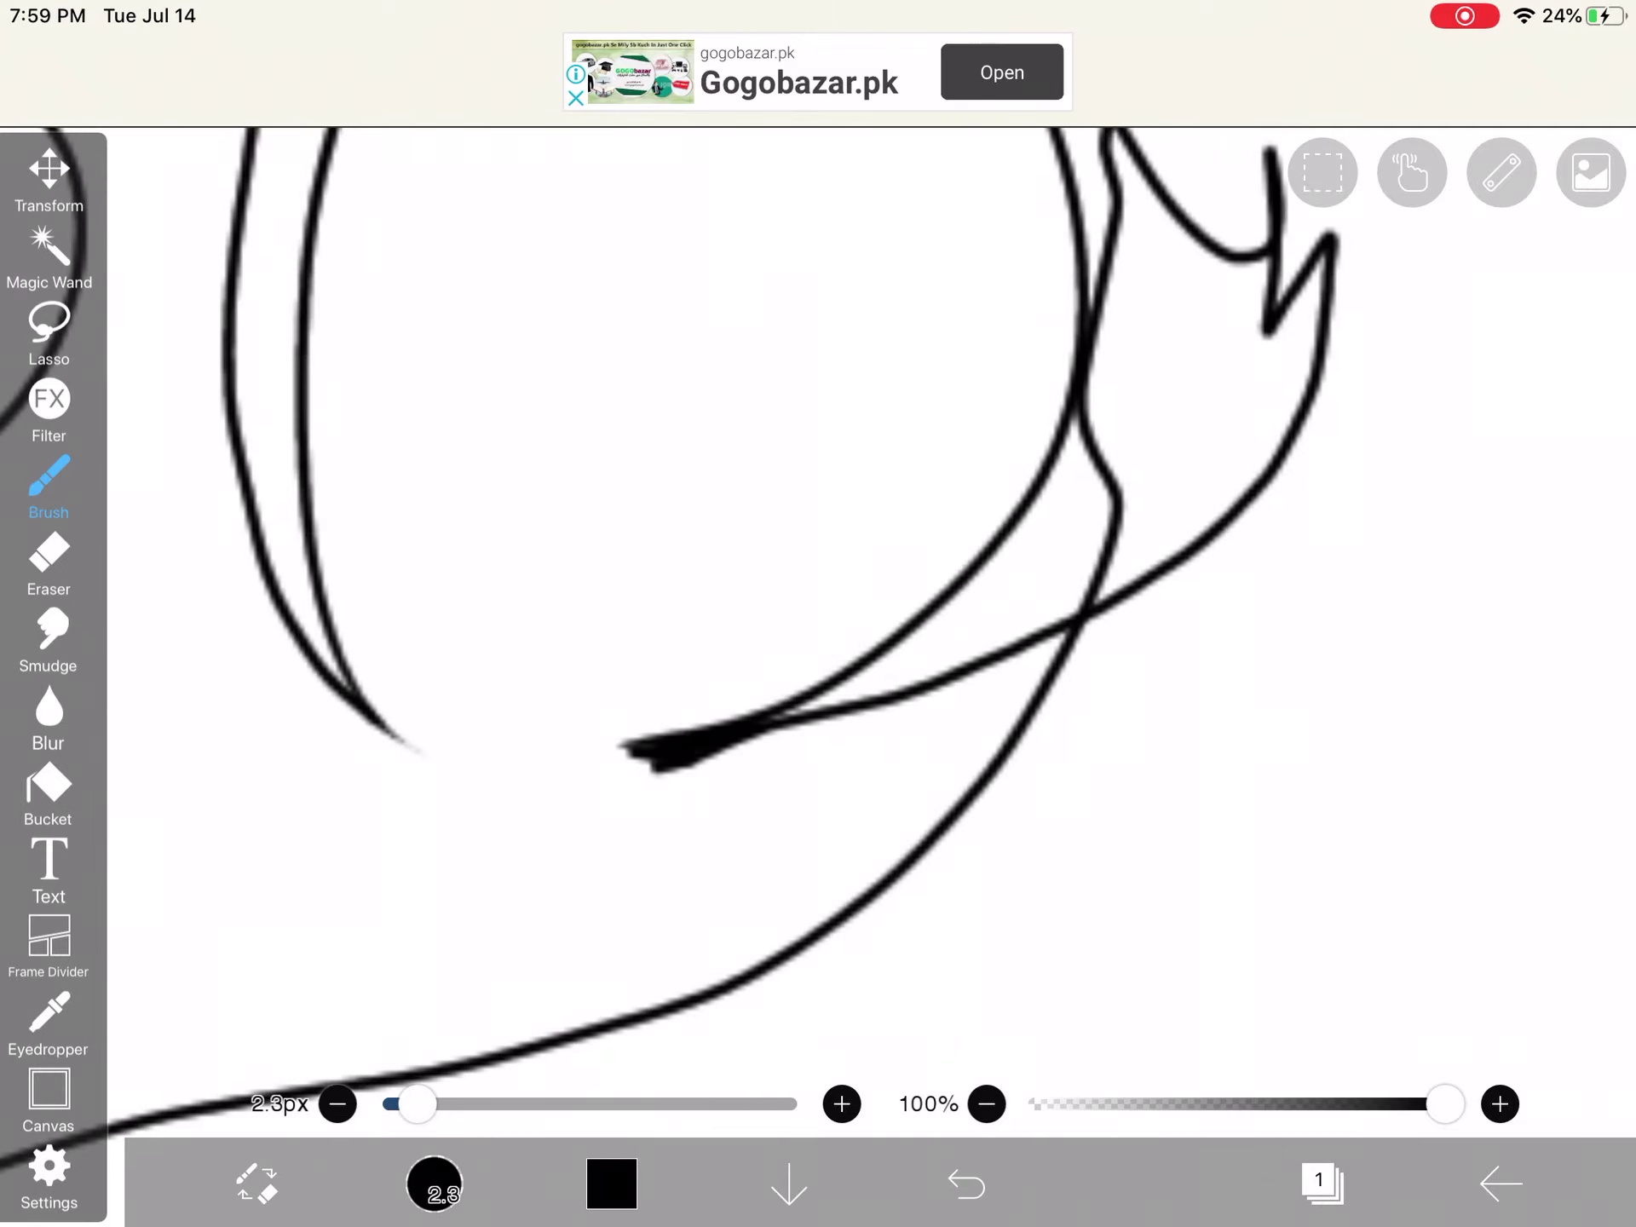
# Step: Bucket-fill the sliver between the eyelid strokes black
pyautogui.click(48, 786)
pyautogui.click(998, 588)
pyautogui.scroll(-3, 818, 615)
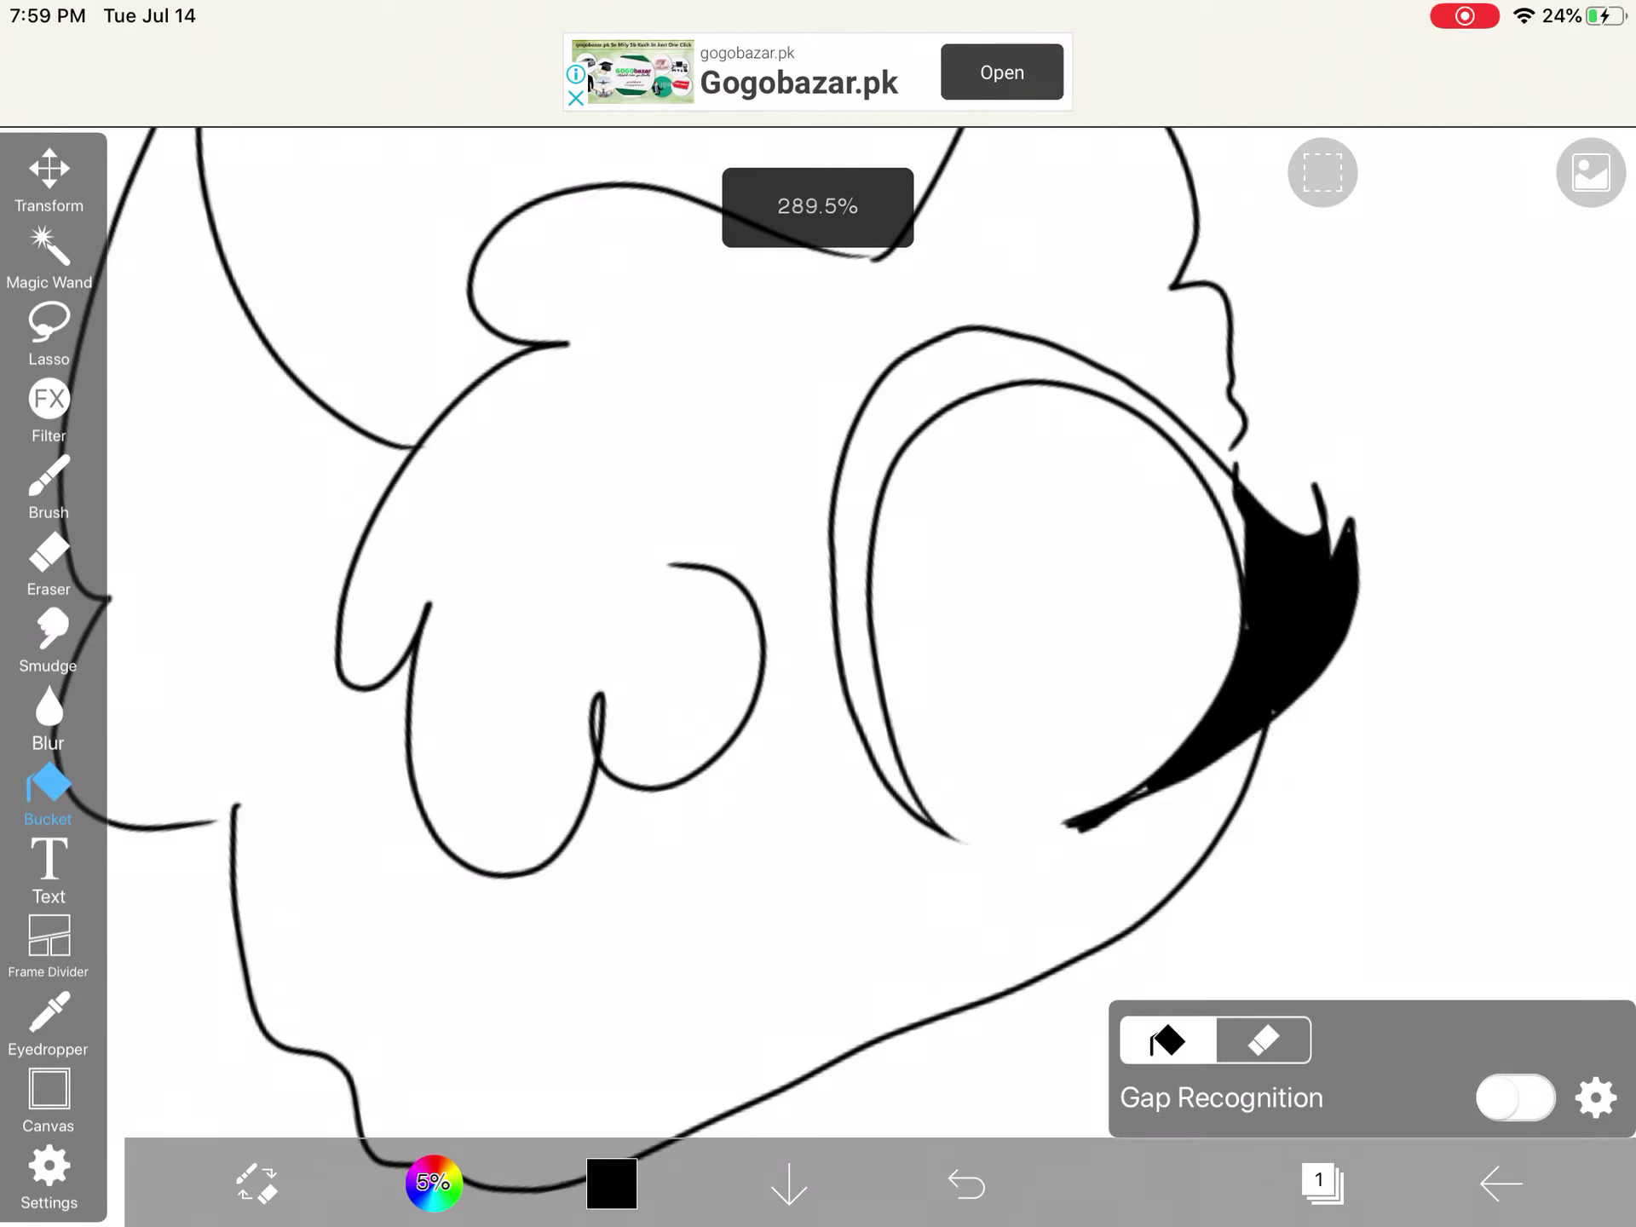
pyautogui.scroll(3, 817, 614)
pyautogui.moveTo(818, 613); pyautogui.dragTo(894, 511)
pyautogui.scroll(2, 818, 614)
pyautogui.scroll(-3, 818, 614)
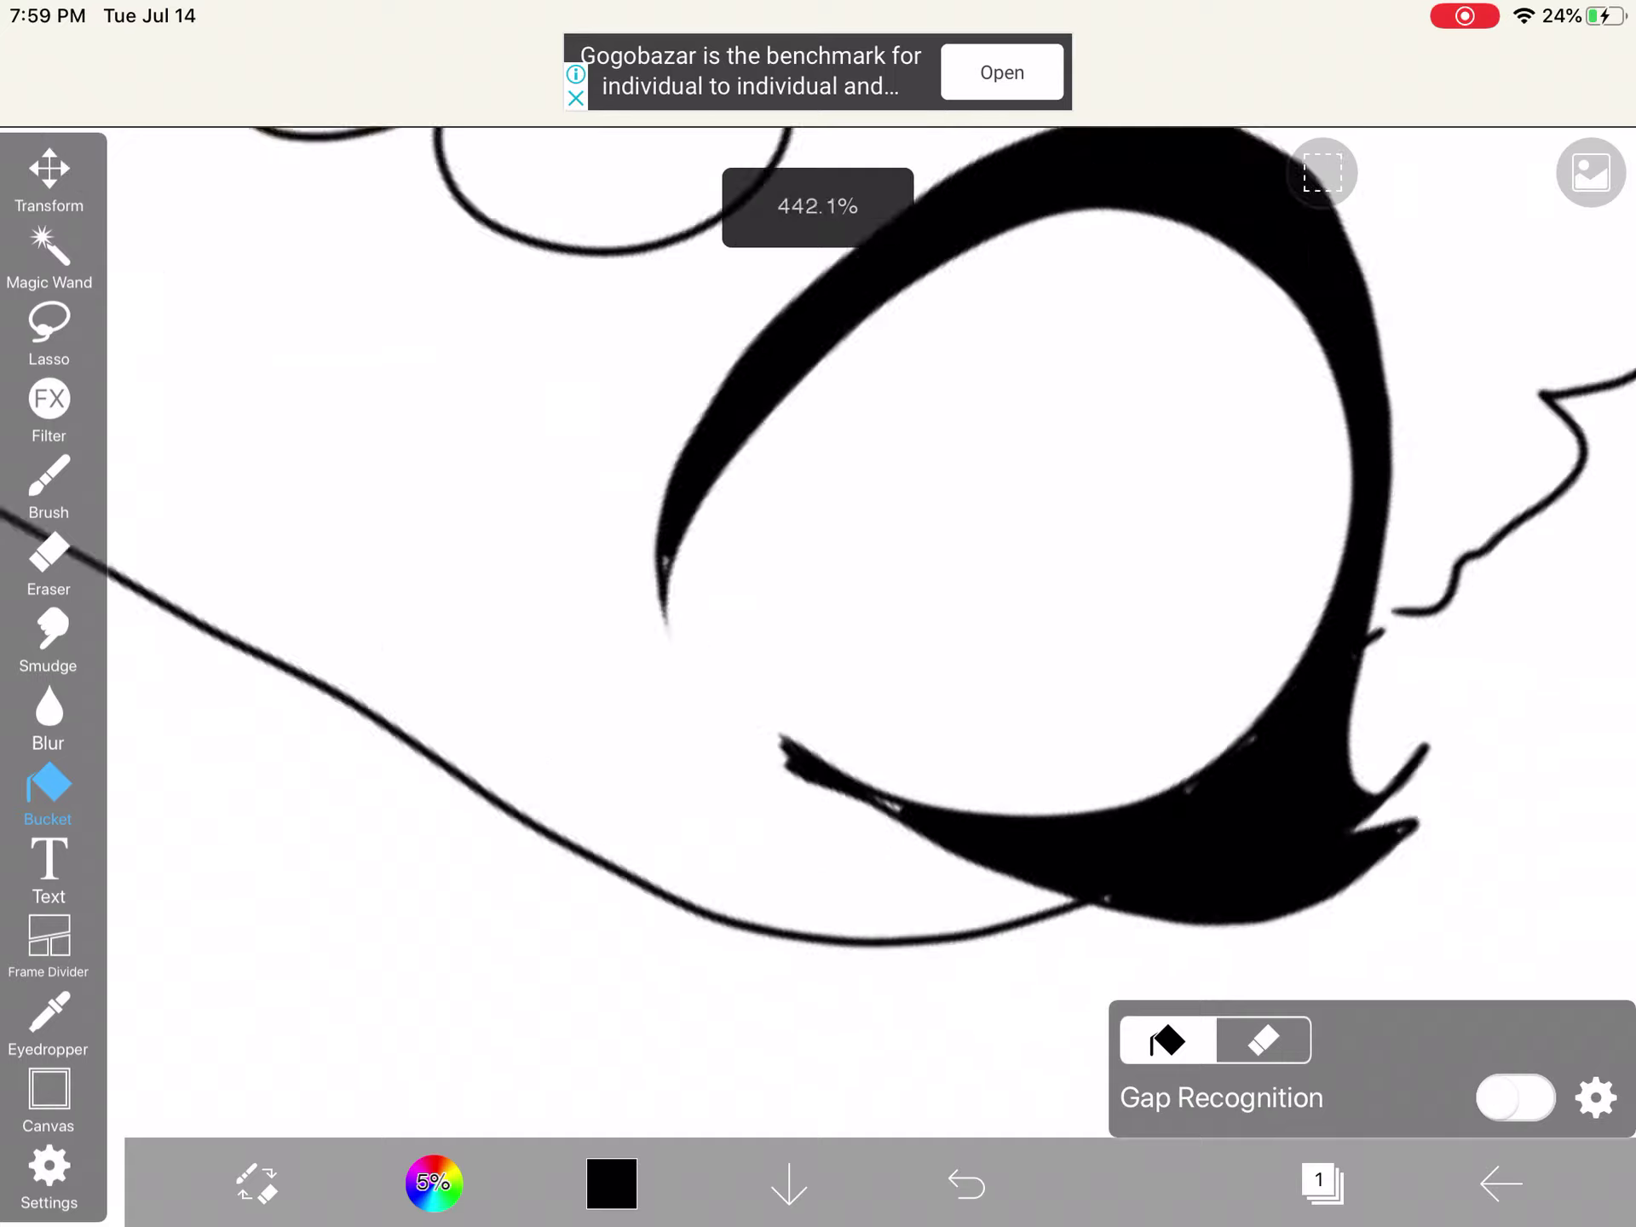
pyautogui.scroll(-3, 819, 614)
pyautogui.scroll(-2, 818, 613)
pyautogui.moveTo(971, 575); pyautogui.dragTo(1099, 537)
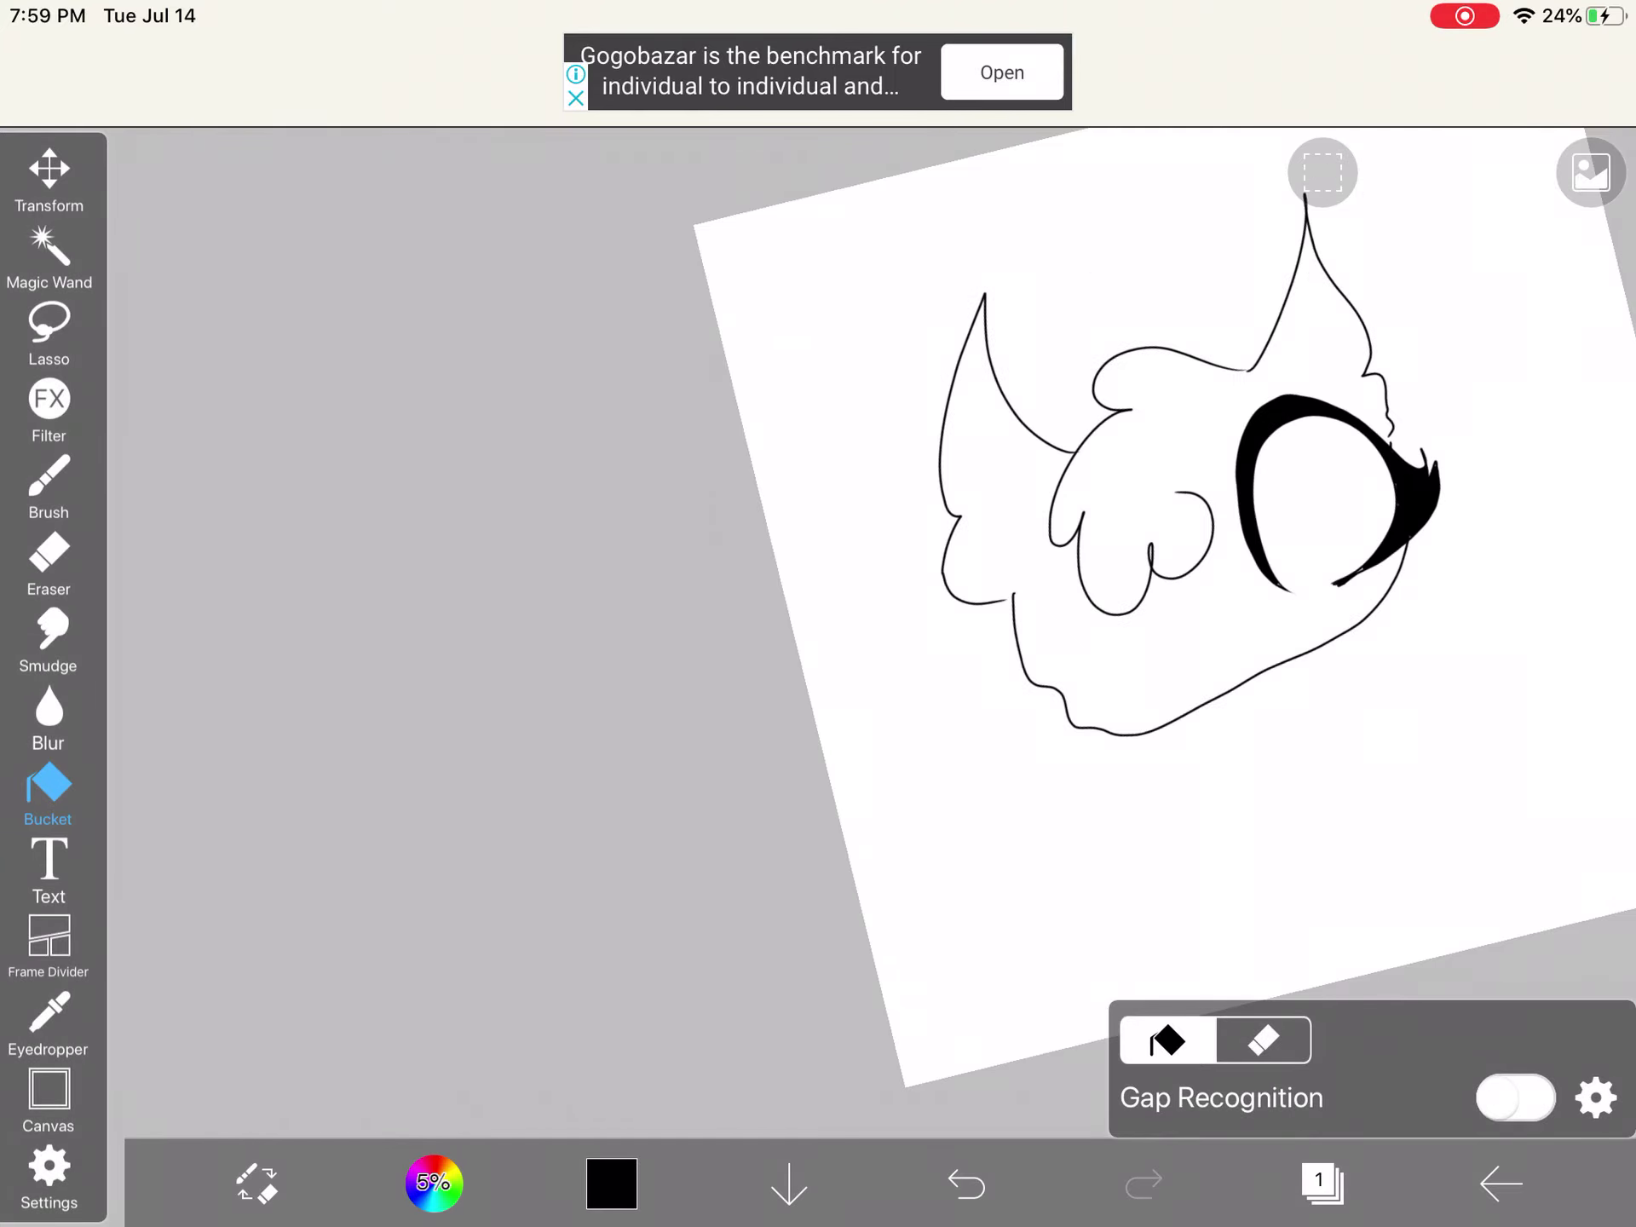
pyautogui.click(49, 483)
pyautogui.scroll(3, 1150, 512)
pyautogui.scroll(3, 1150, 512)
pyautogui.scroll(3, 1150, 511)
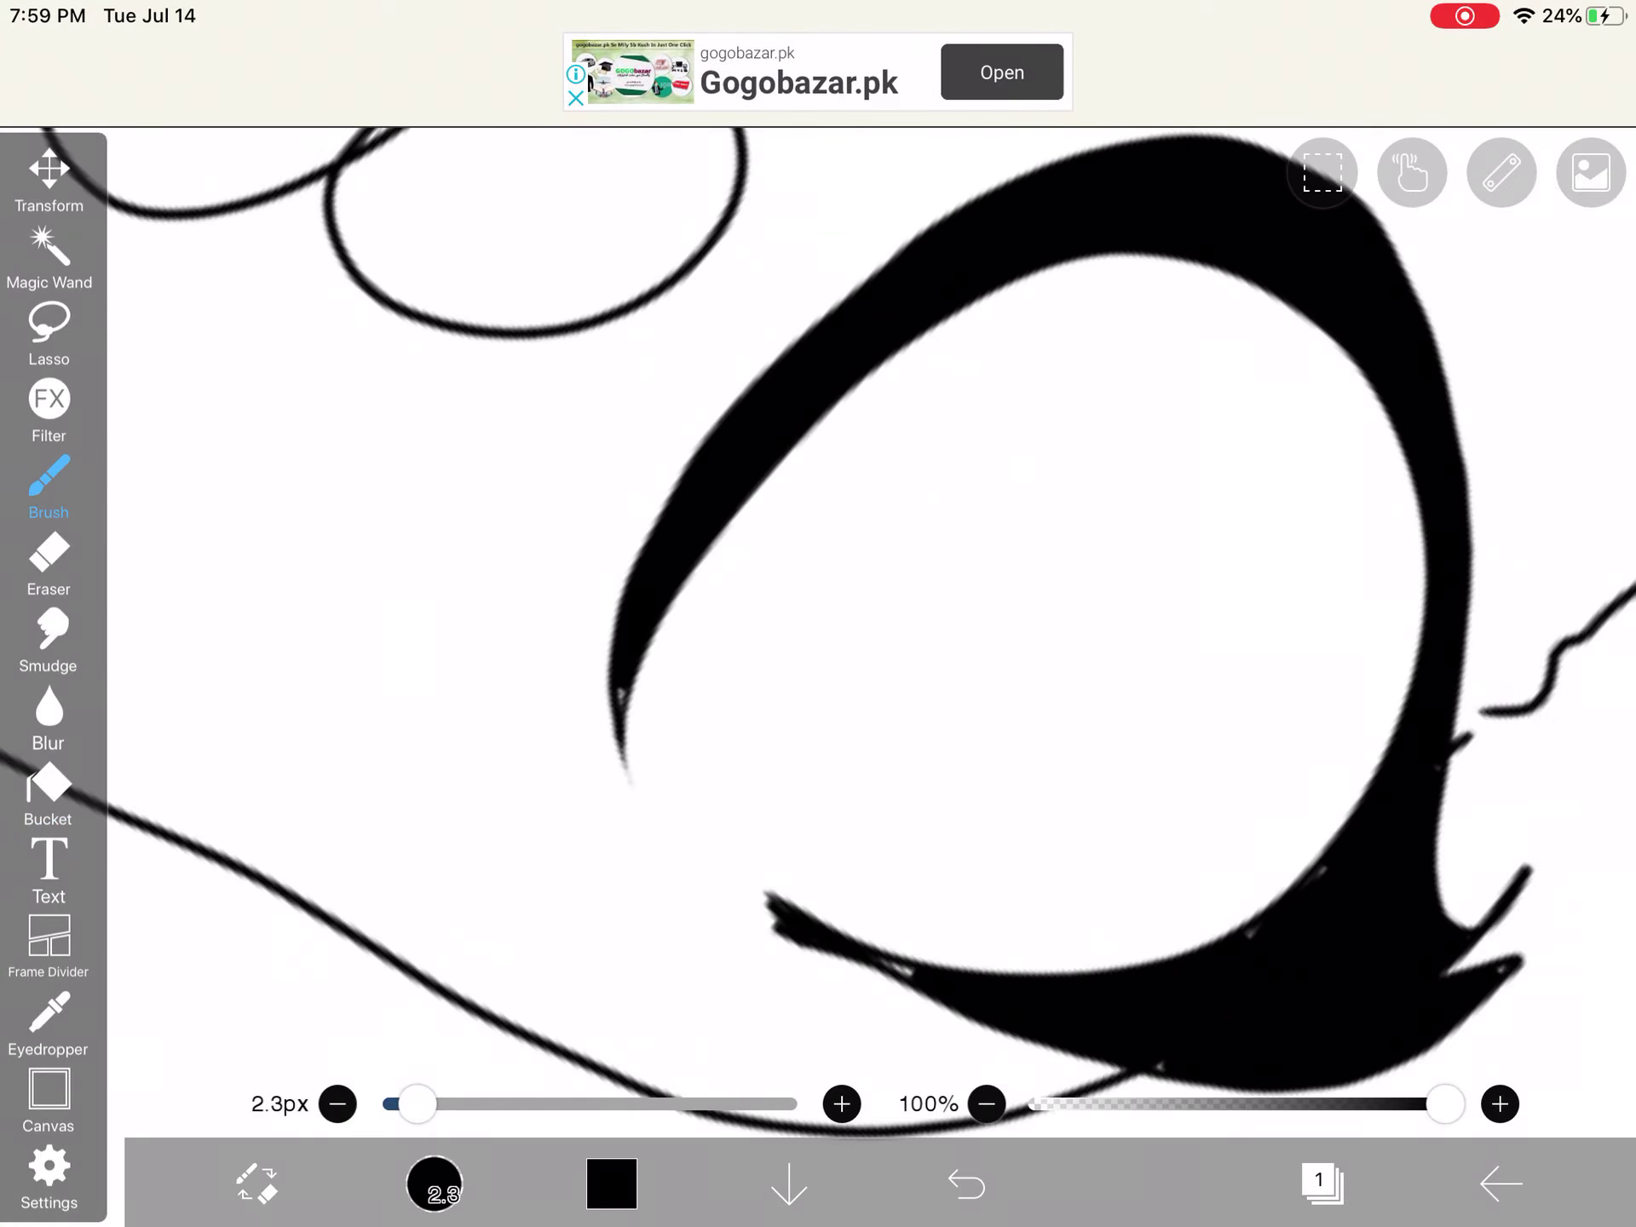
pyautogui.scroll(-3, 1022, 613)
pyautogui.scroll(-3, 1022, 613)
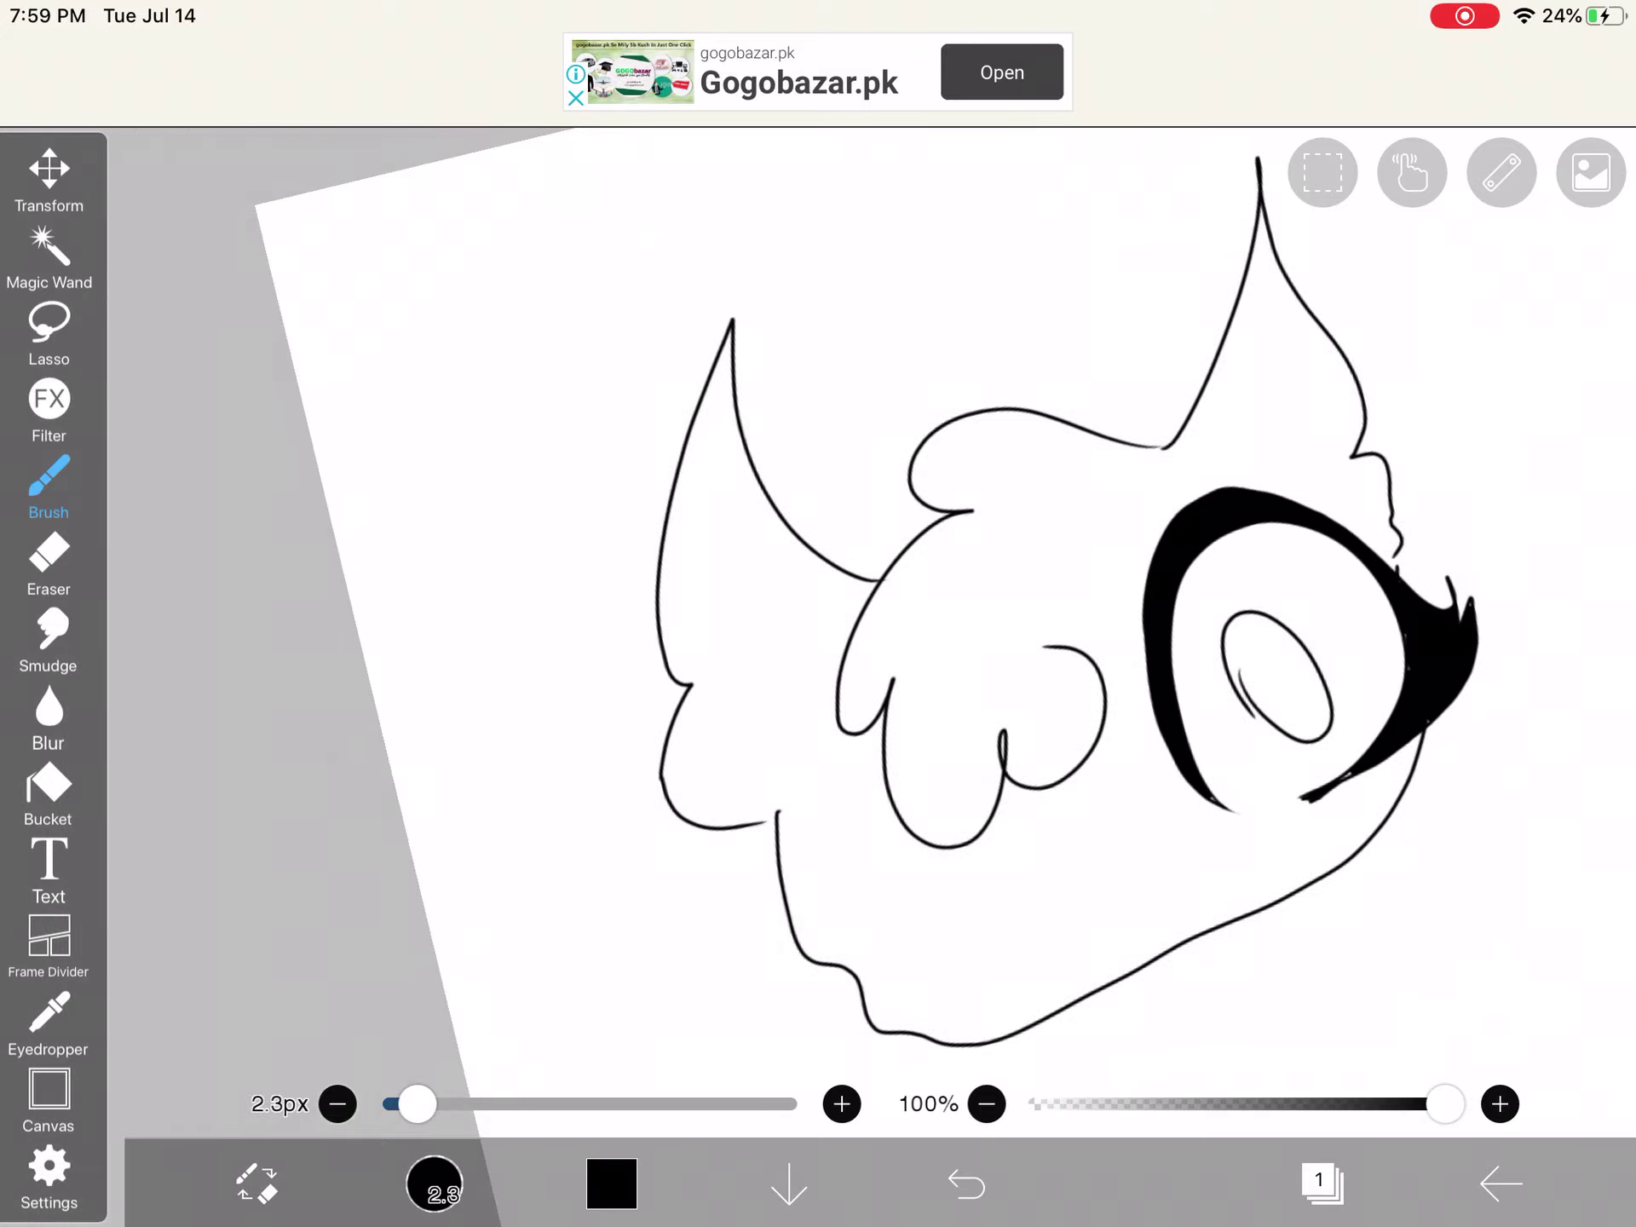
pyautogui.scroll(3, 869, 614)
pyautogui.scroll(-2, 870, 613)
pyautogui.scroll(5, 869, 614)
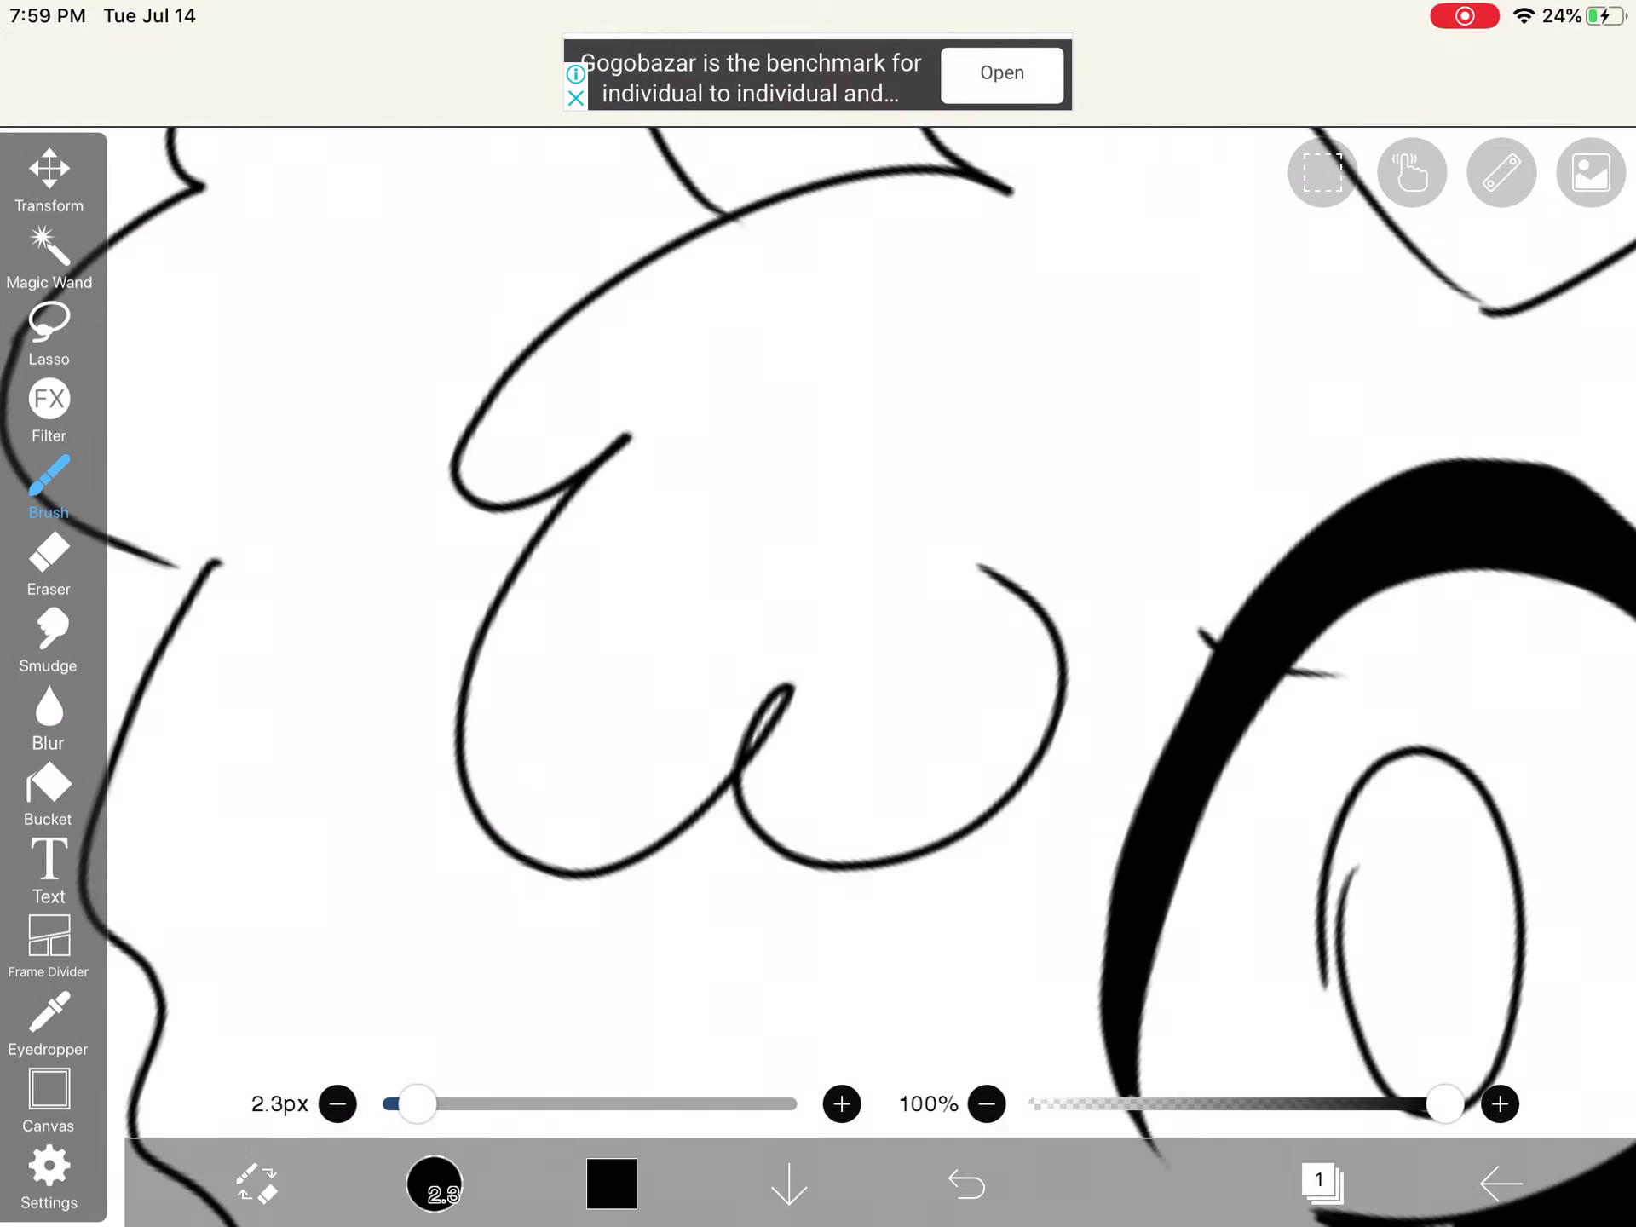
pyautogui.scroll(-3, 869, 614)
pyautogui.scroll(3, 869, 614)
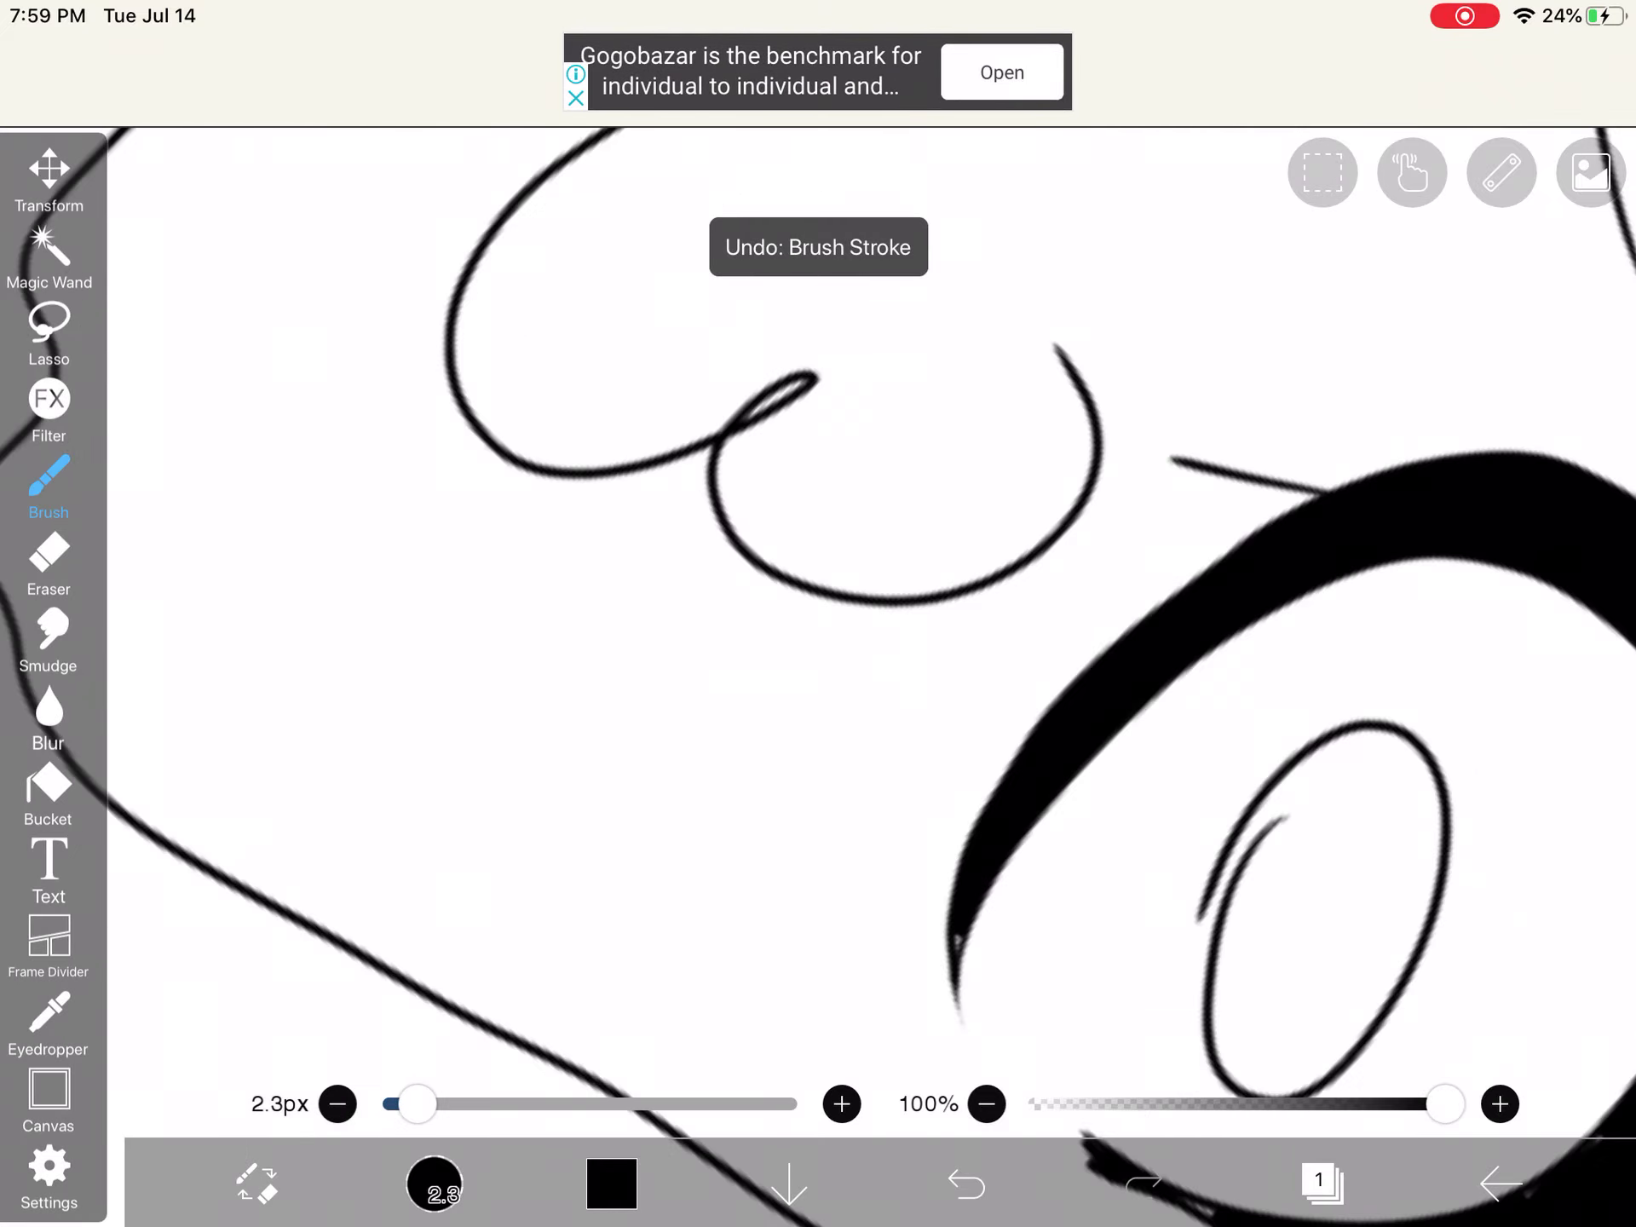
pyautogui.scroll(2, 869, 613)
pyautogui.scroll(-3, 868, 613)
pyautogui.scroll(2, 869, 614)
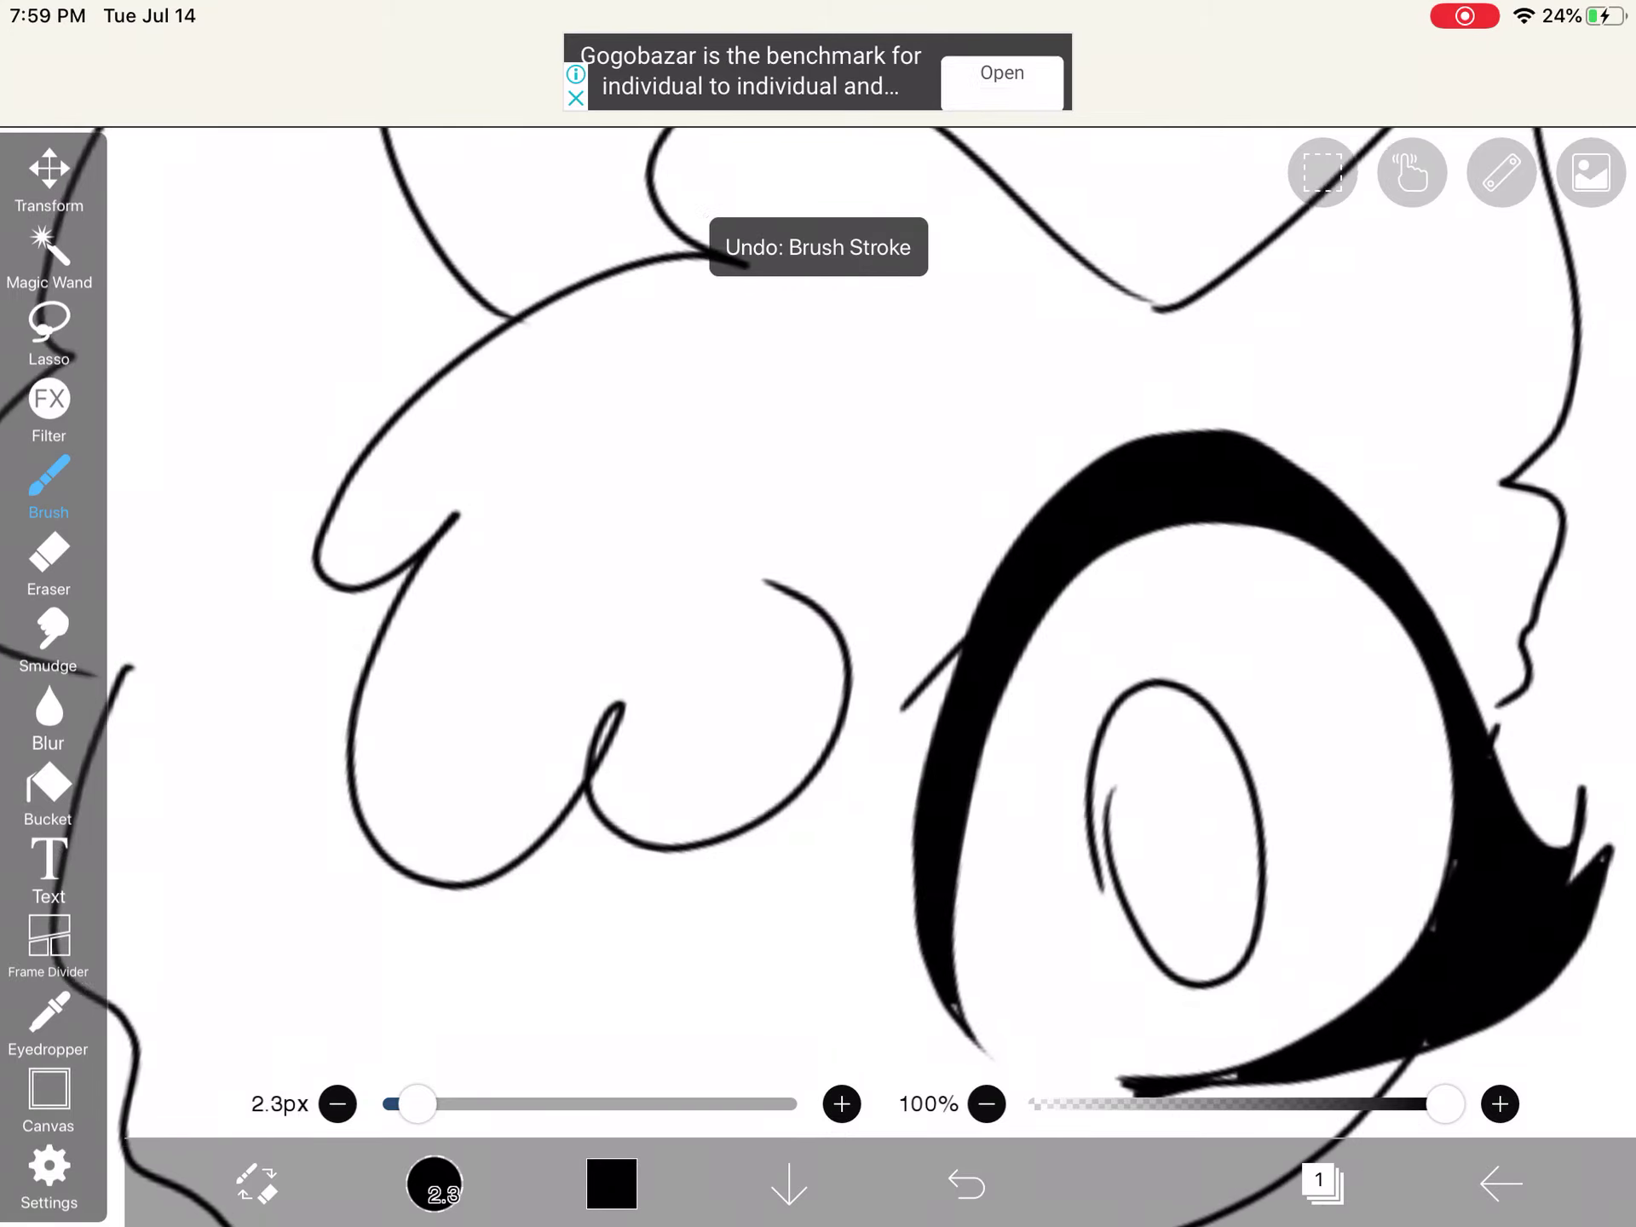
pyautogui.scroll(1, 869, 613)
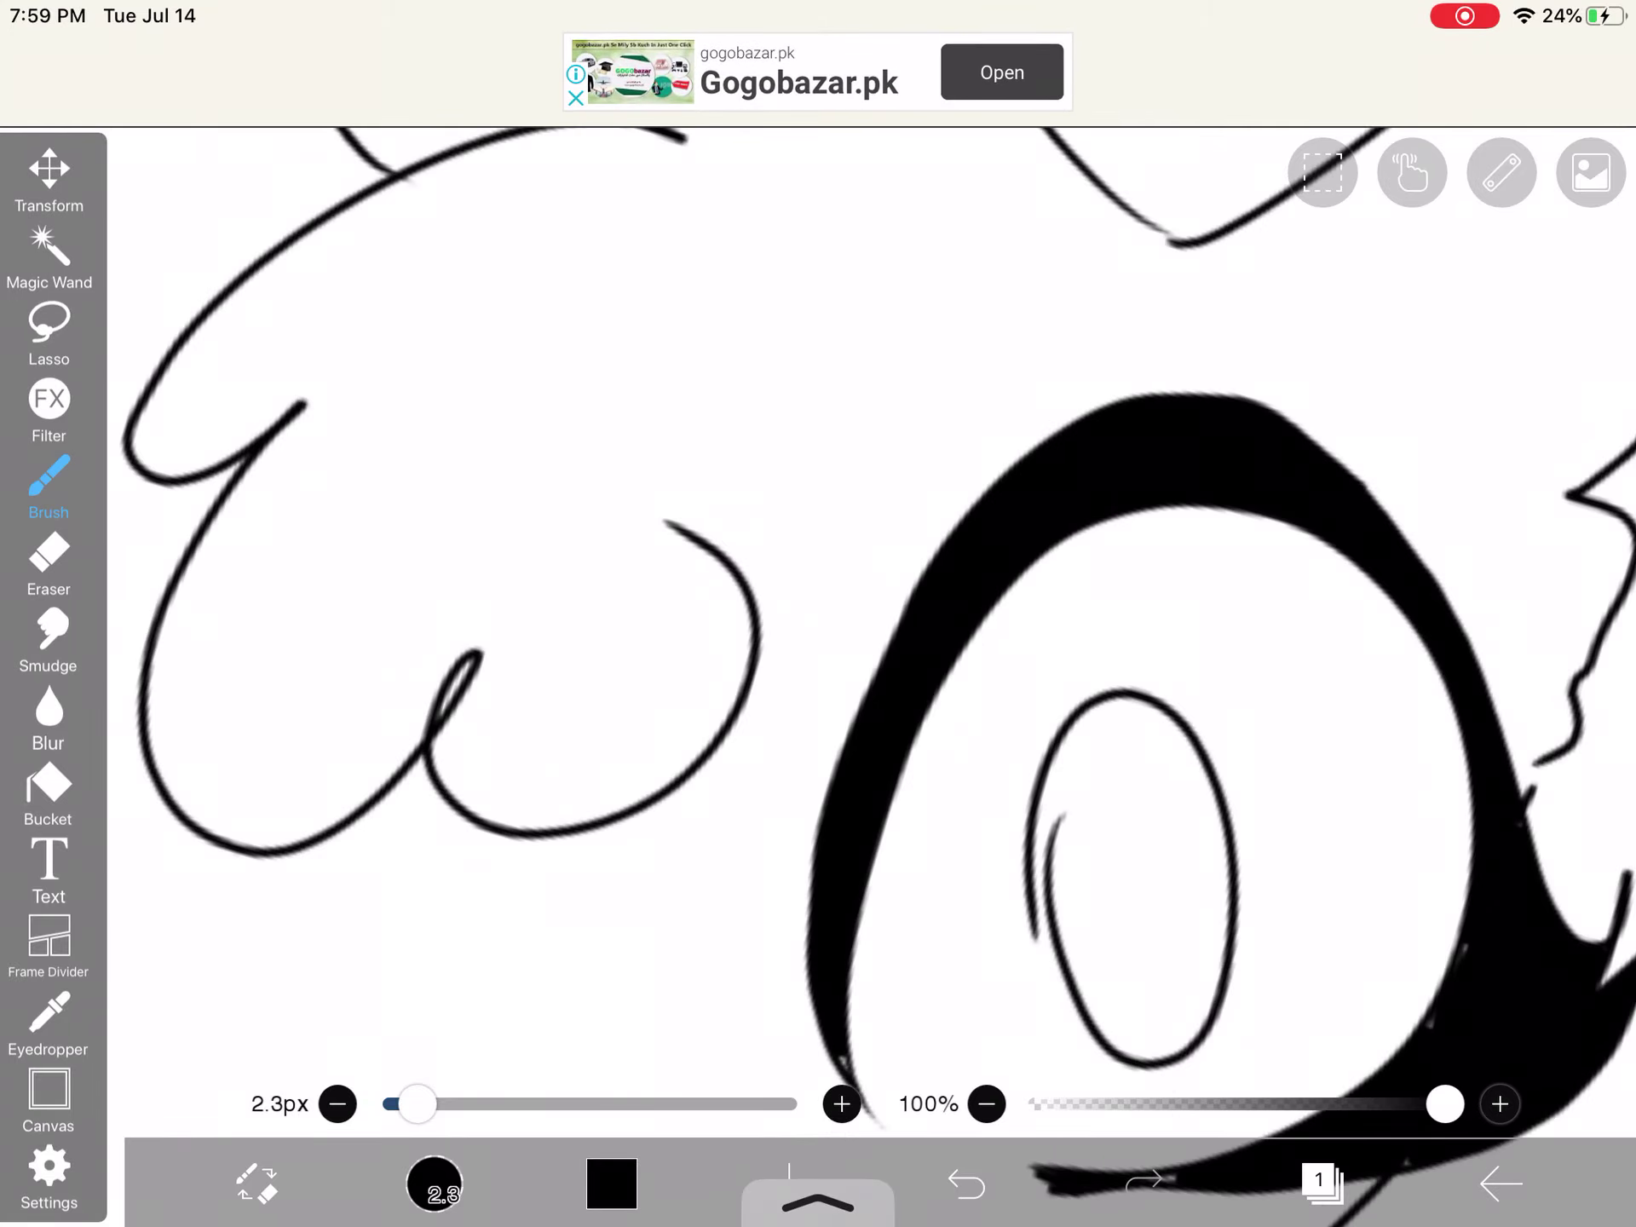
pyautogui.scroll(2, 869, 614)
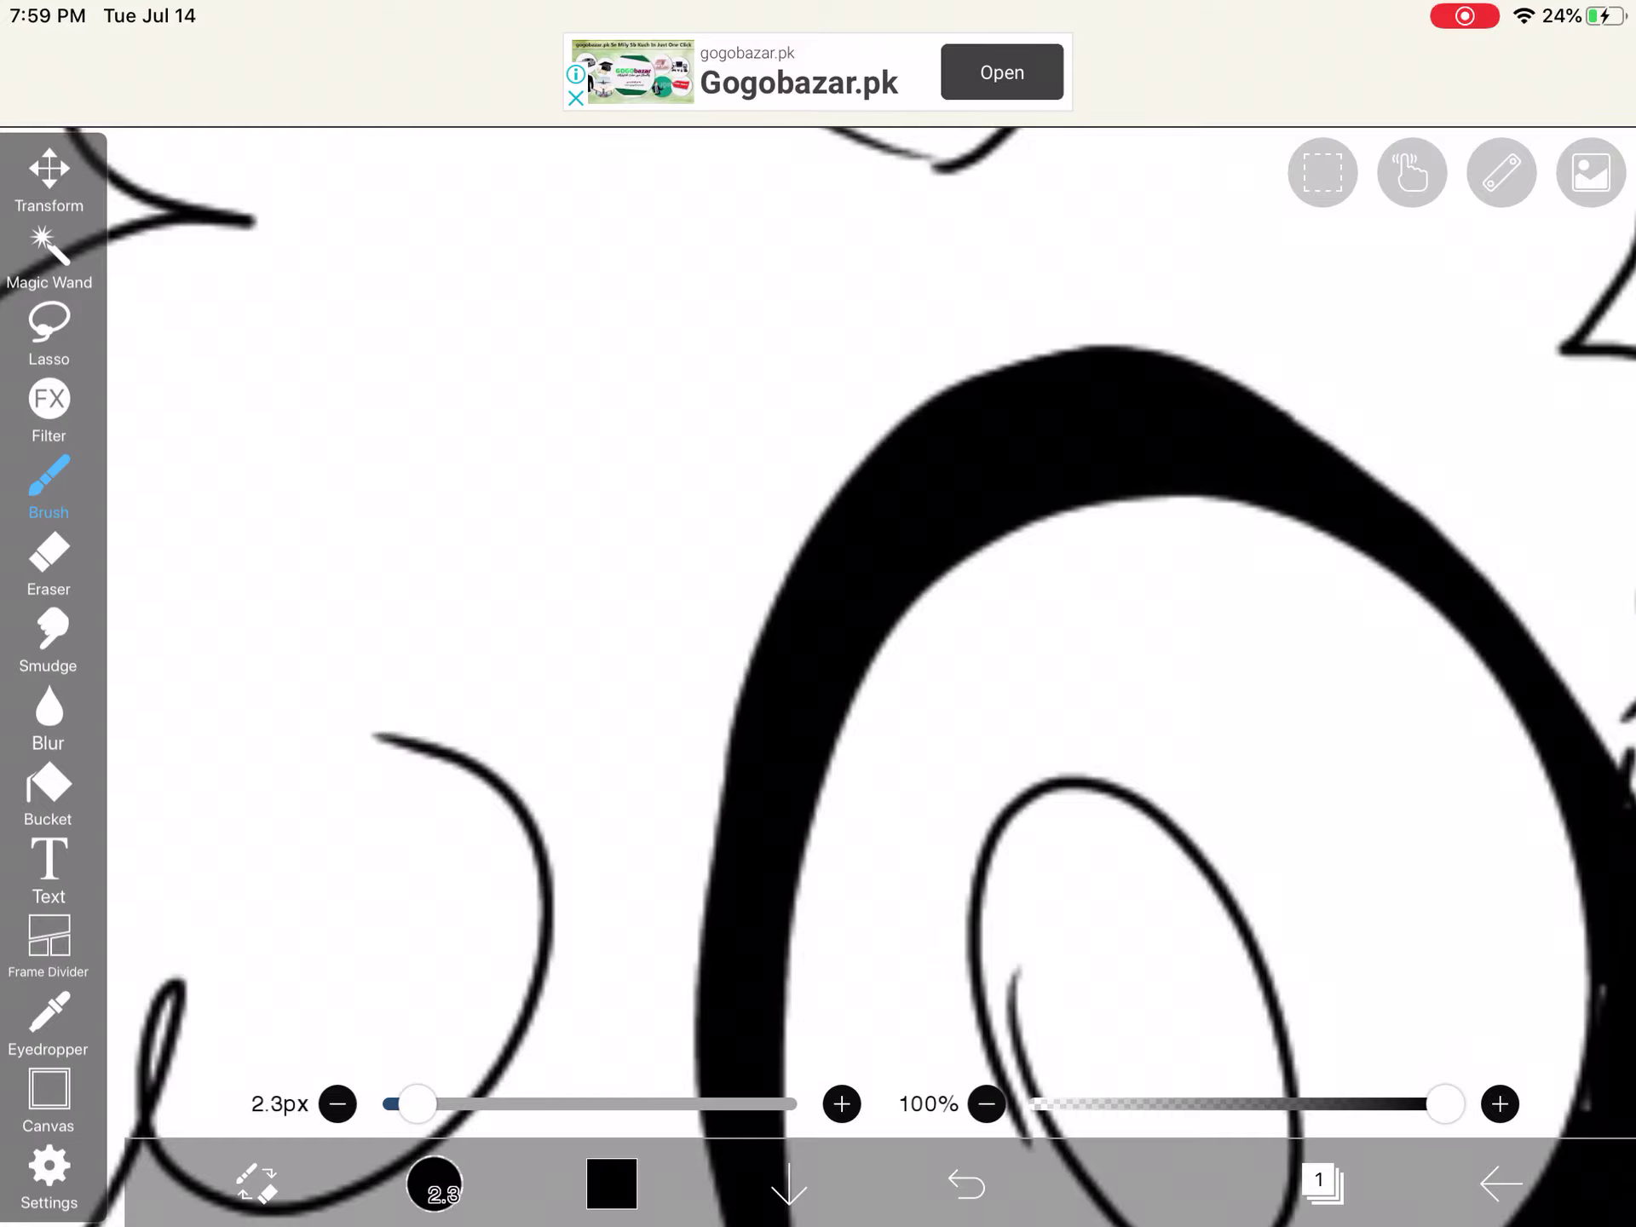
pyautogui.scroll(-1, 869, 614)
pyautogui.scroll(-2, 869, 614)
pyautogui.scroll(3, 869, 614)
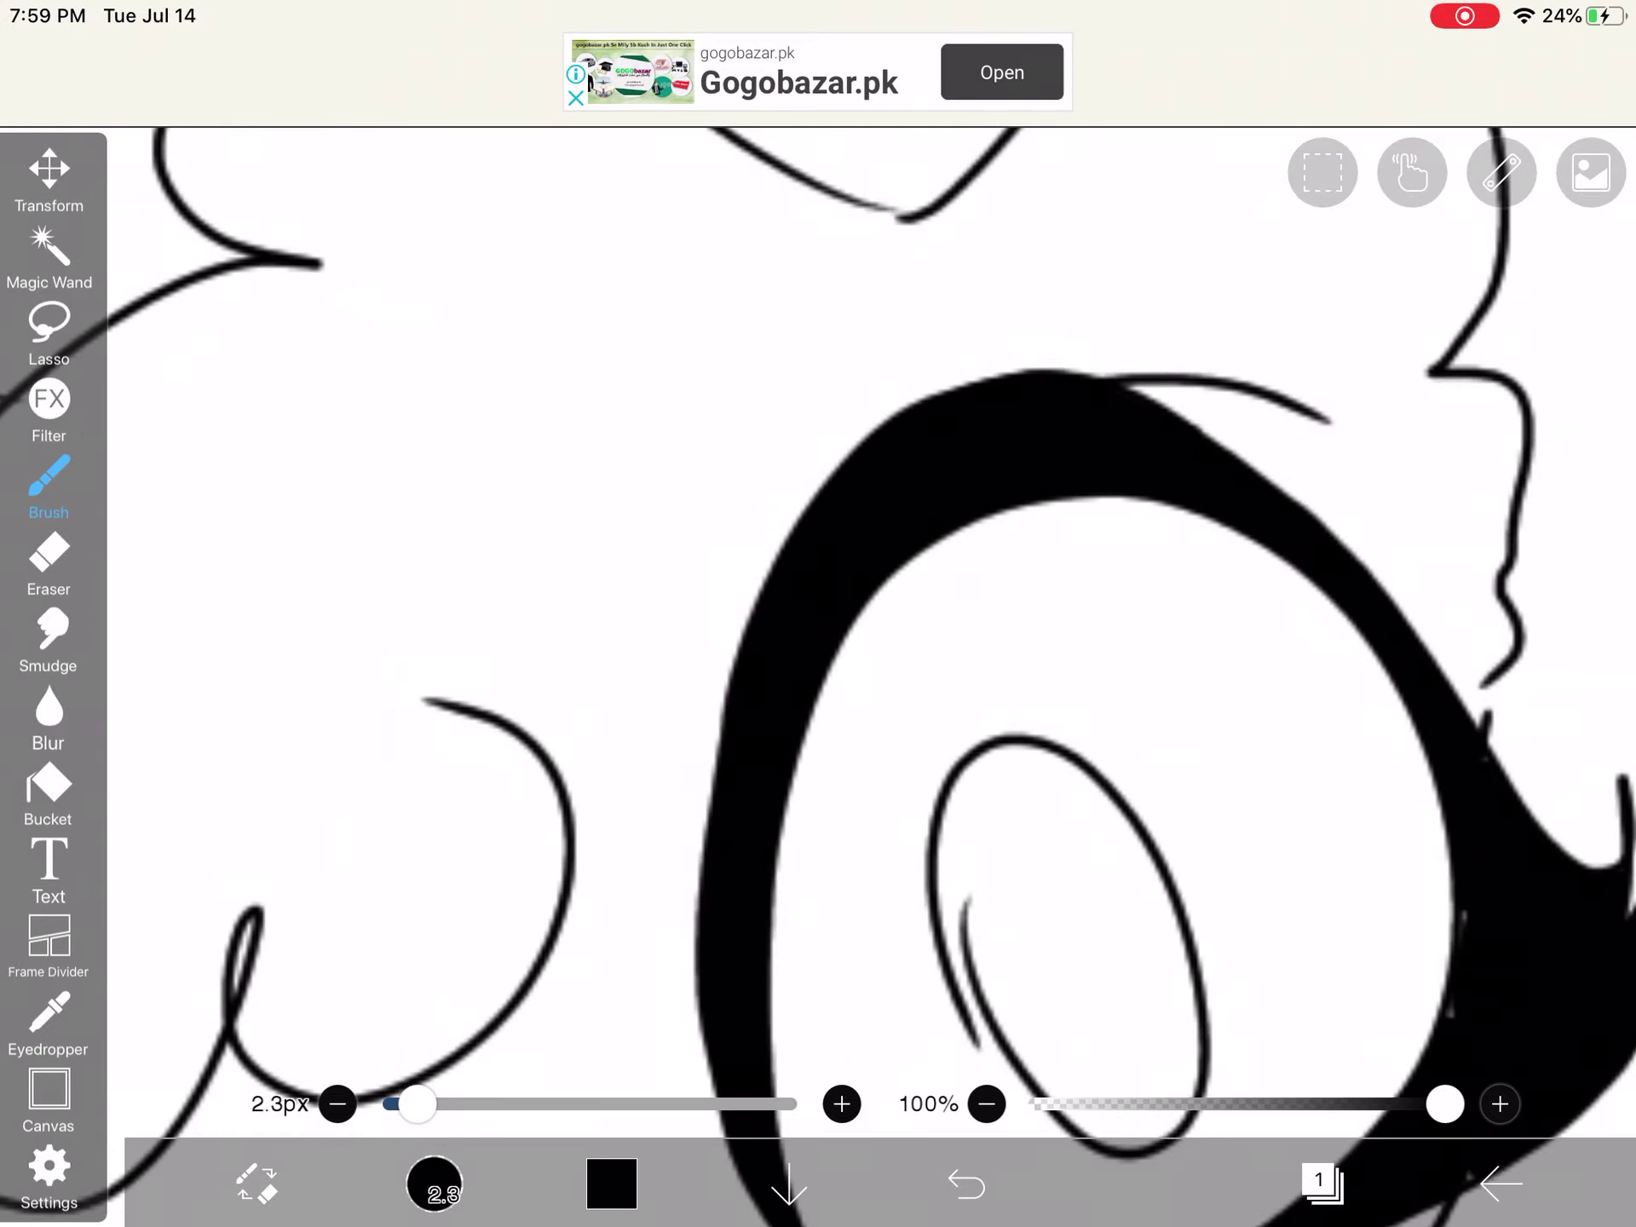
pyautogui.scroll(-2, 869, 613)
pyautogui.scroll(-3, 869, 614)
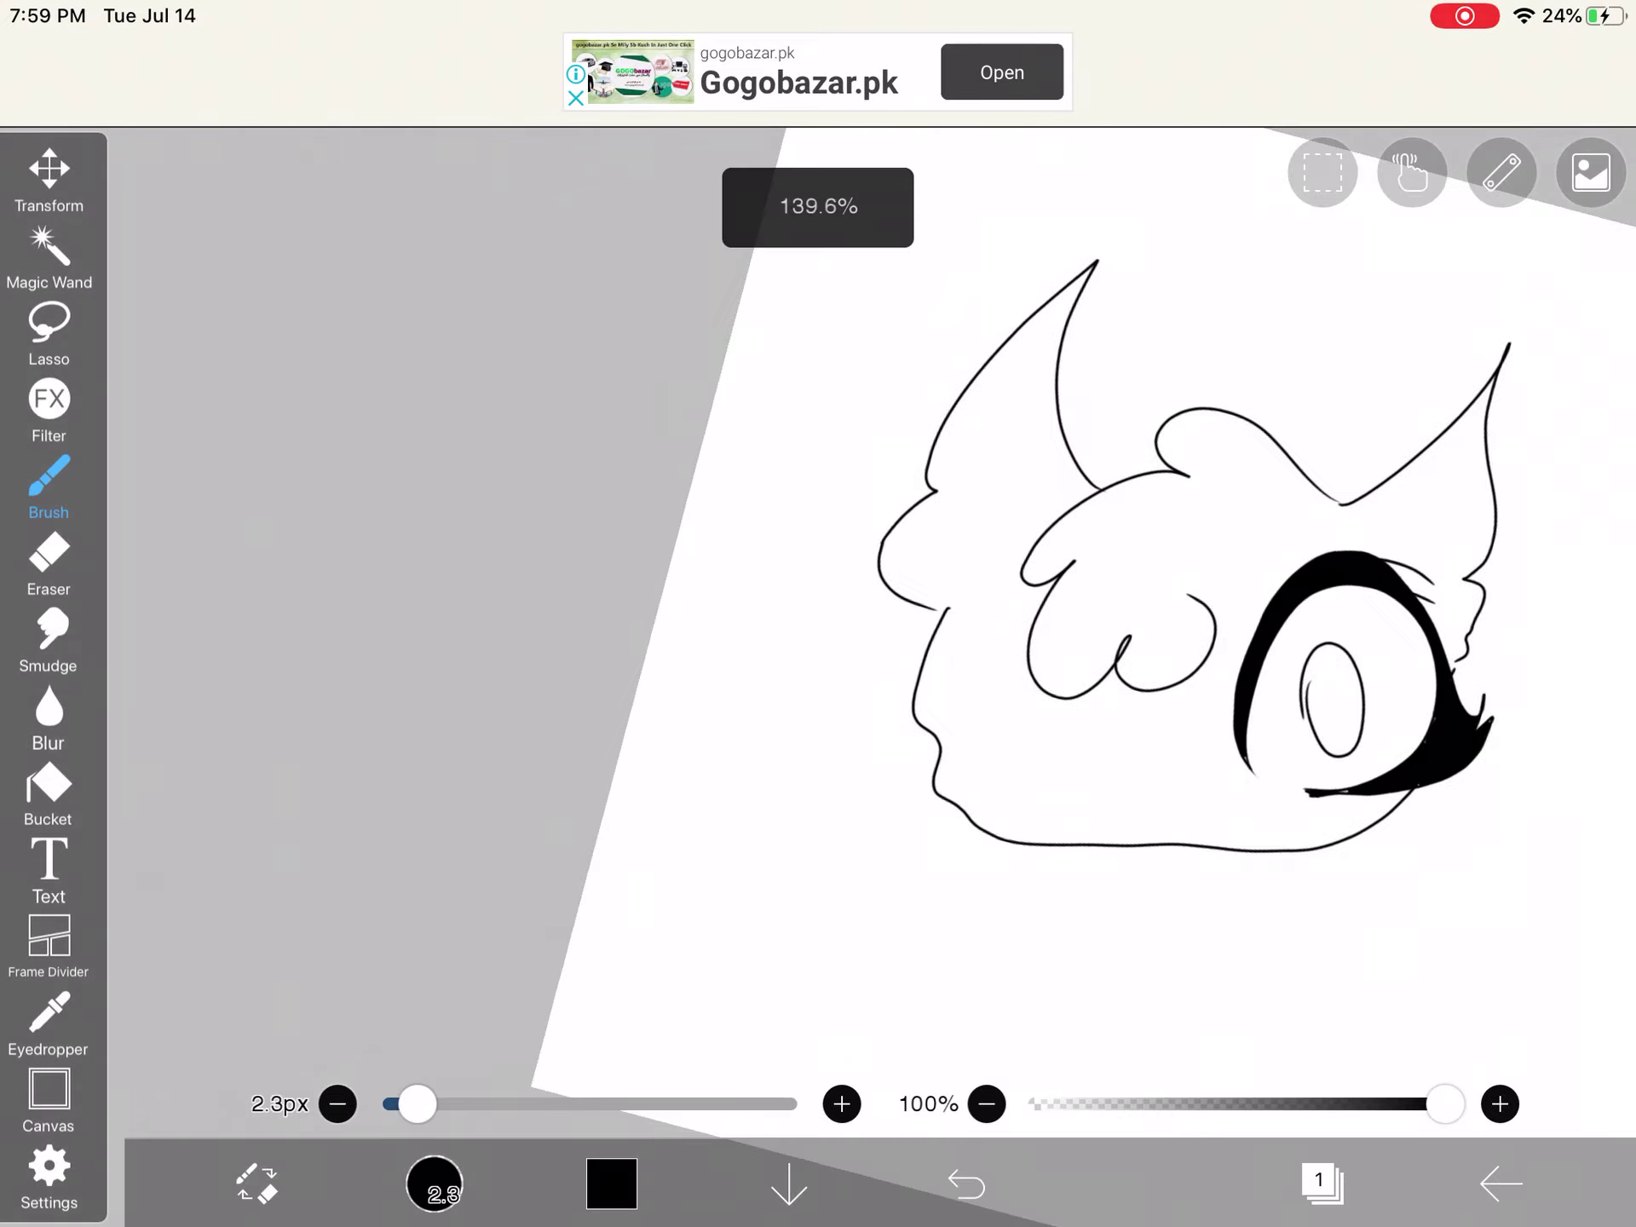
pyautogui.scroll(2, 870, 613)
# Step: Remove stray strokes, fill the triangular lash spike black, and cover its white sliver
pyautogui.click(966, 1184)
pyautogui.scroll(2, 869, 615)
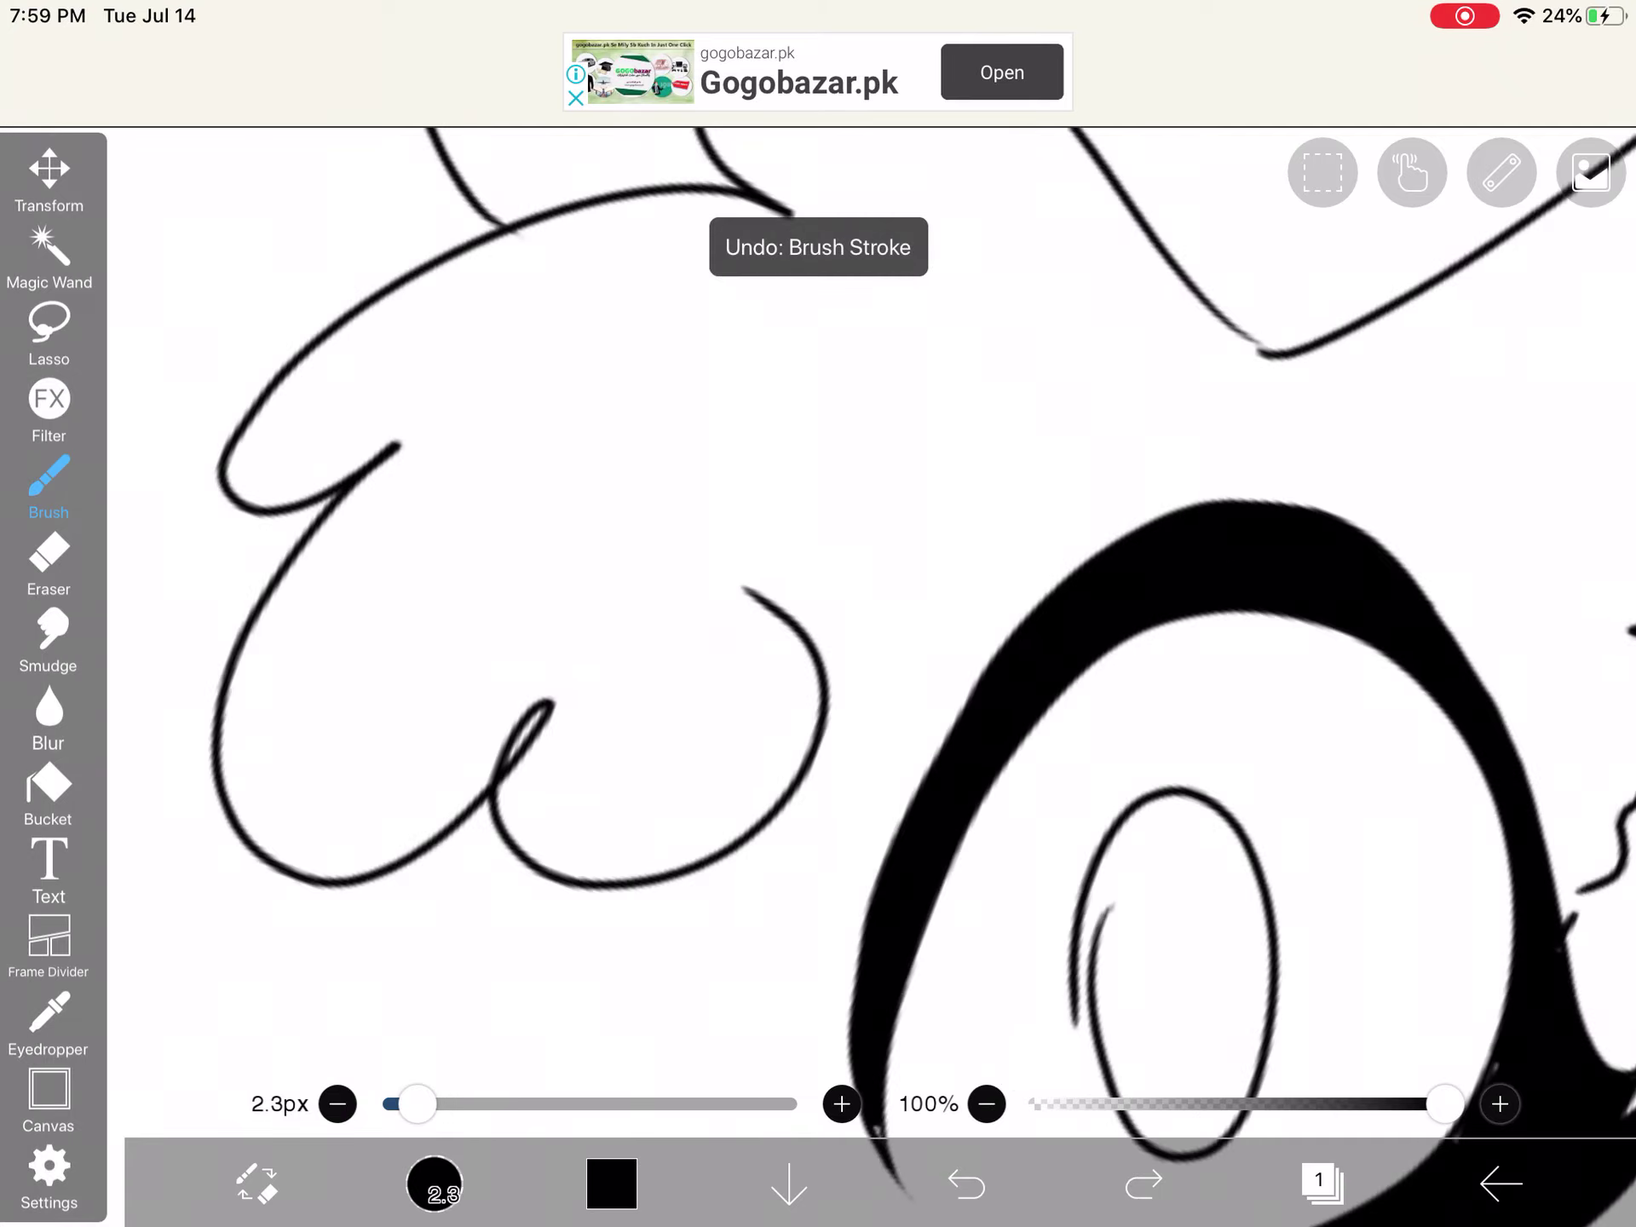
pyautogui.scroll(3, 869, 614)
pyautogui.scroll(1, 869, 614)
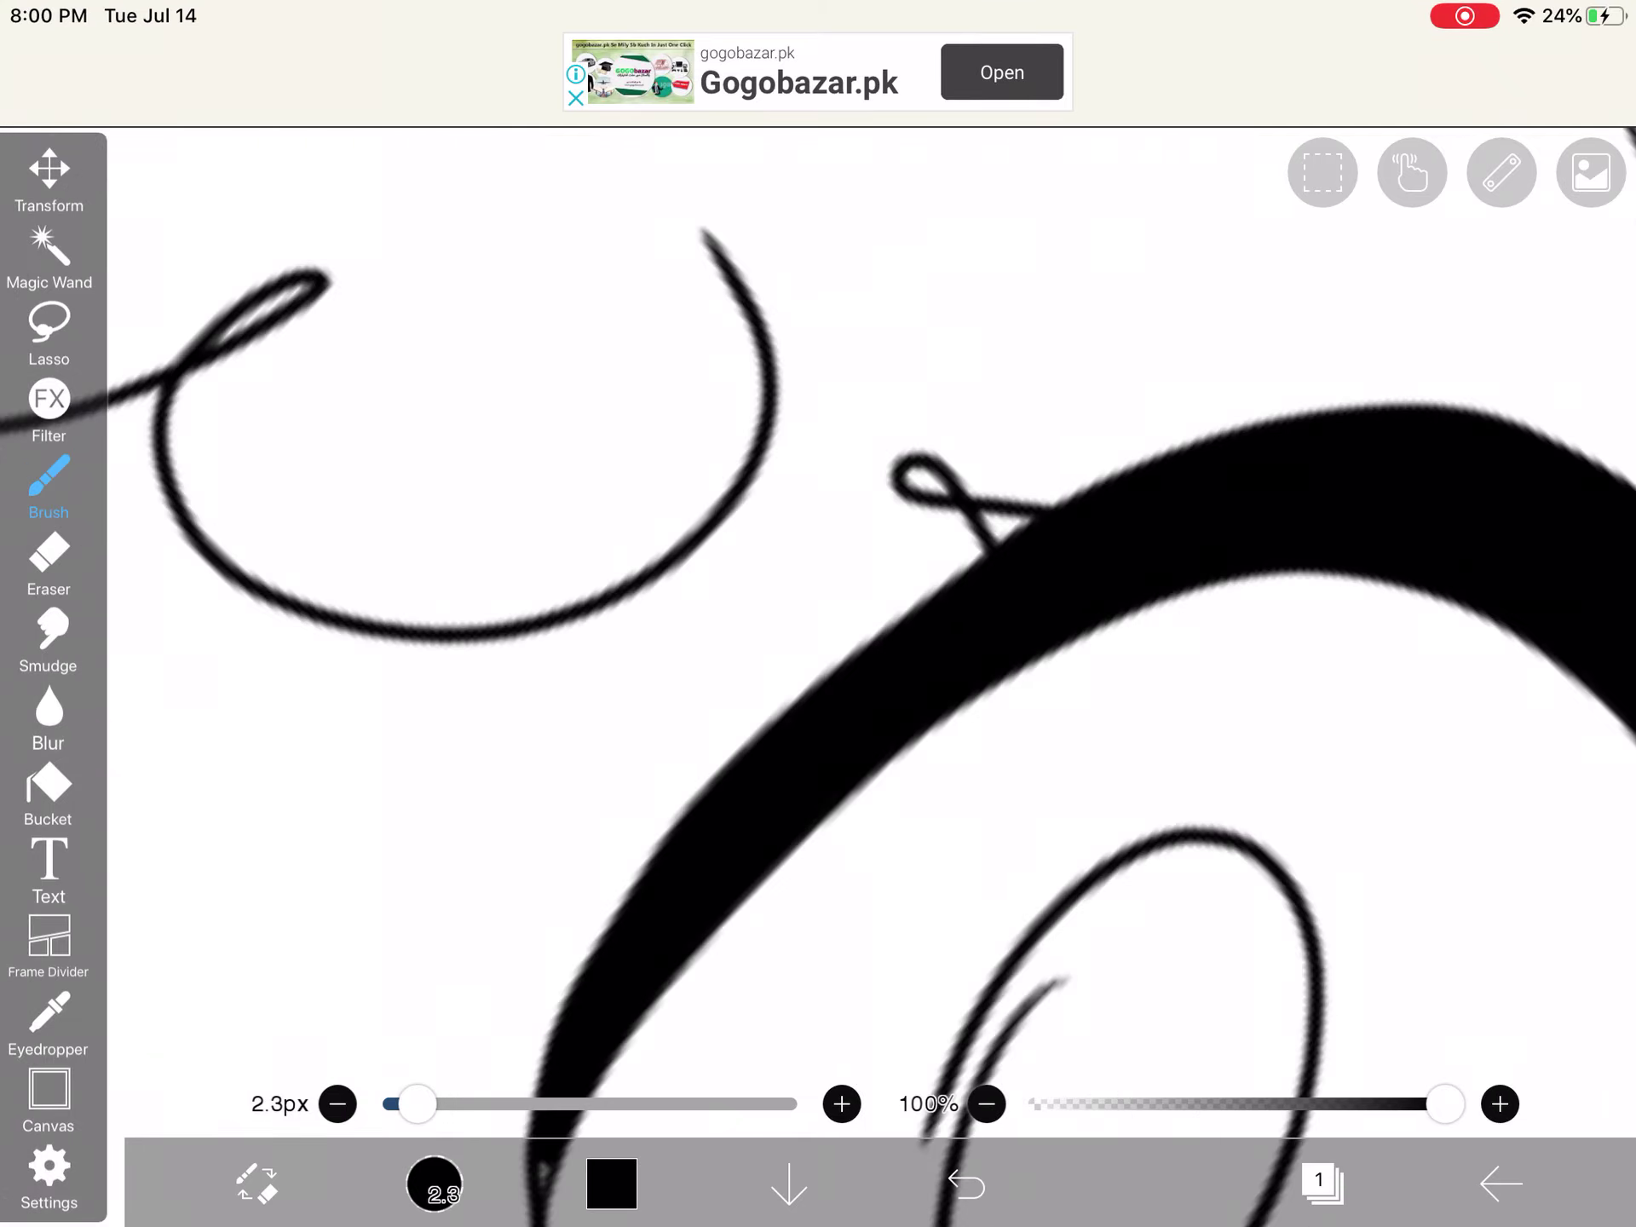
pyautogui.click(966, 1183)
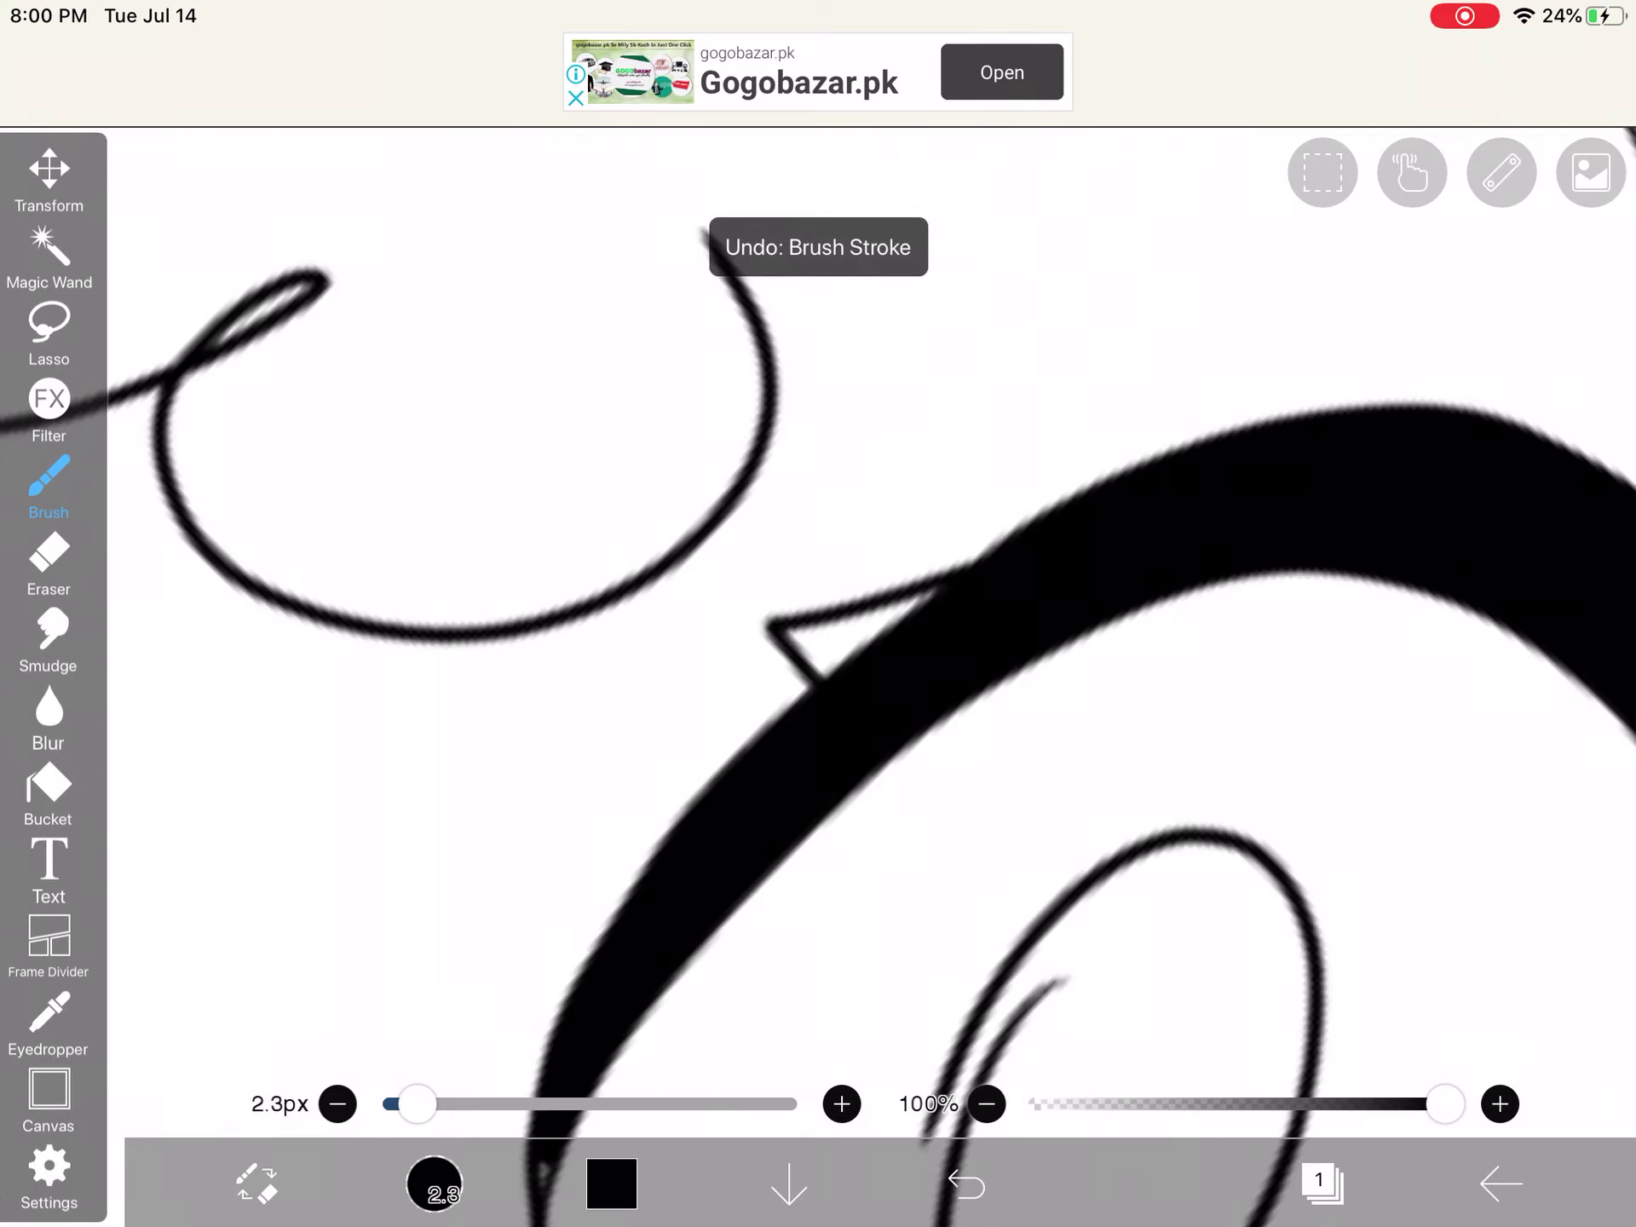
pyautogui.scroll(2, 818, 614)
pyautogui.click(966, 1184)
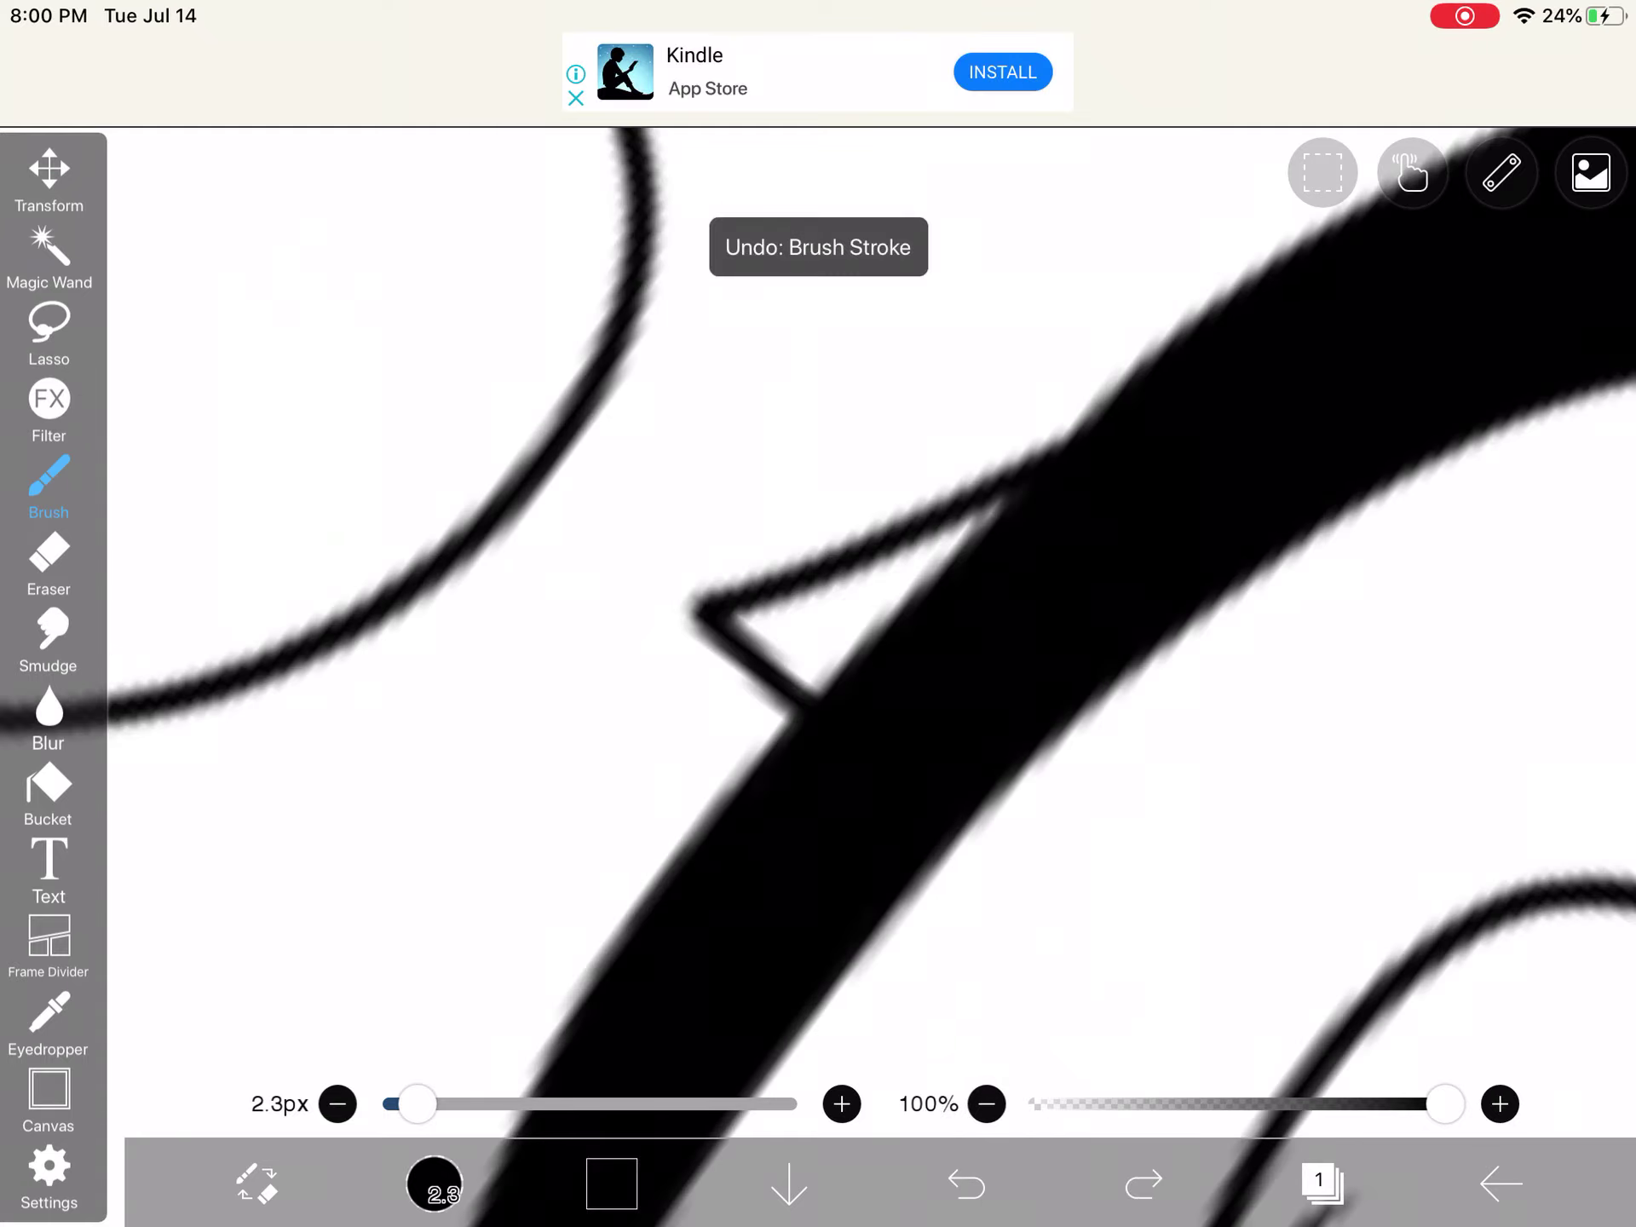
pyautogui.click(50, 786)
pyautogui.click(818, 614)
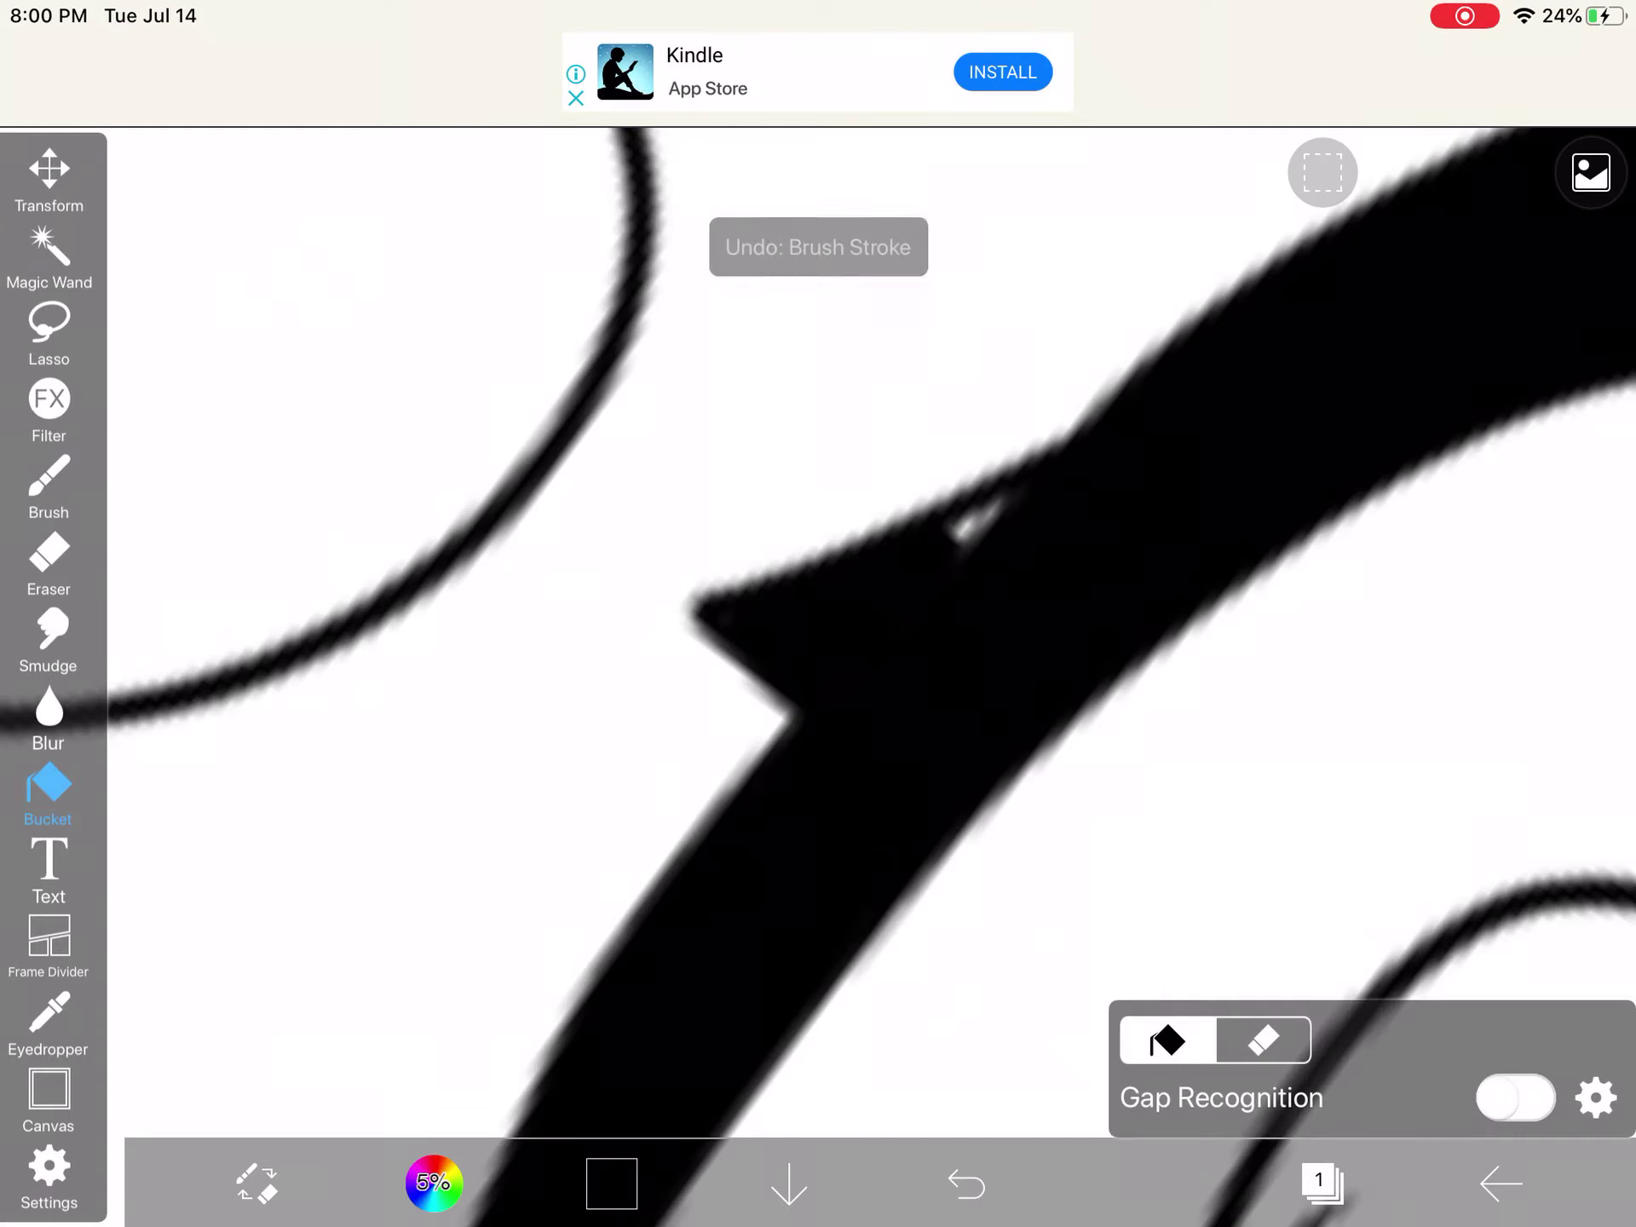
pyautogui.click(49, 478)
pyautogui.scroll(5, 817, 614)
pyautogui.moveTo(819, 511); pyautogui.dragTo(828, 589)
pyautogui.scroll(-5, 818, 614)
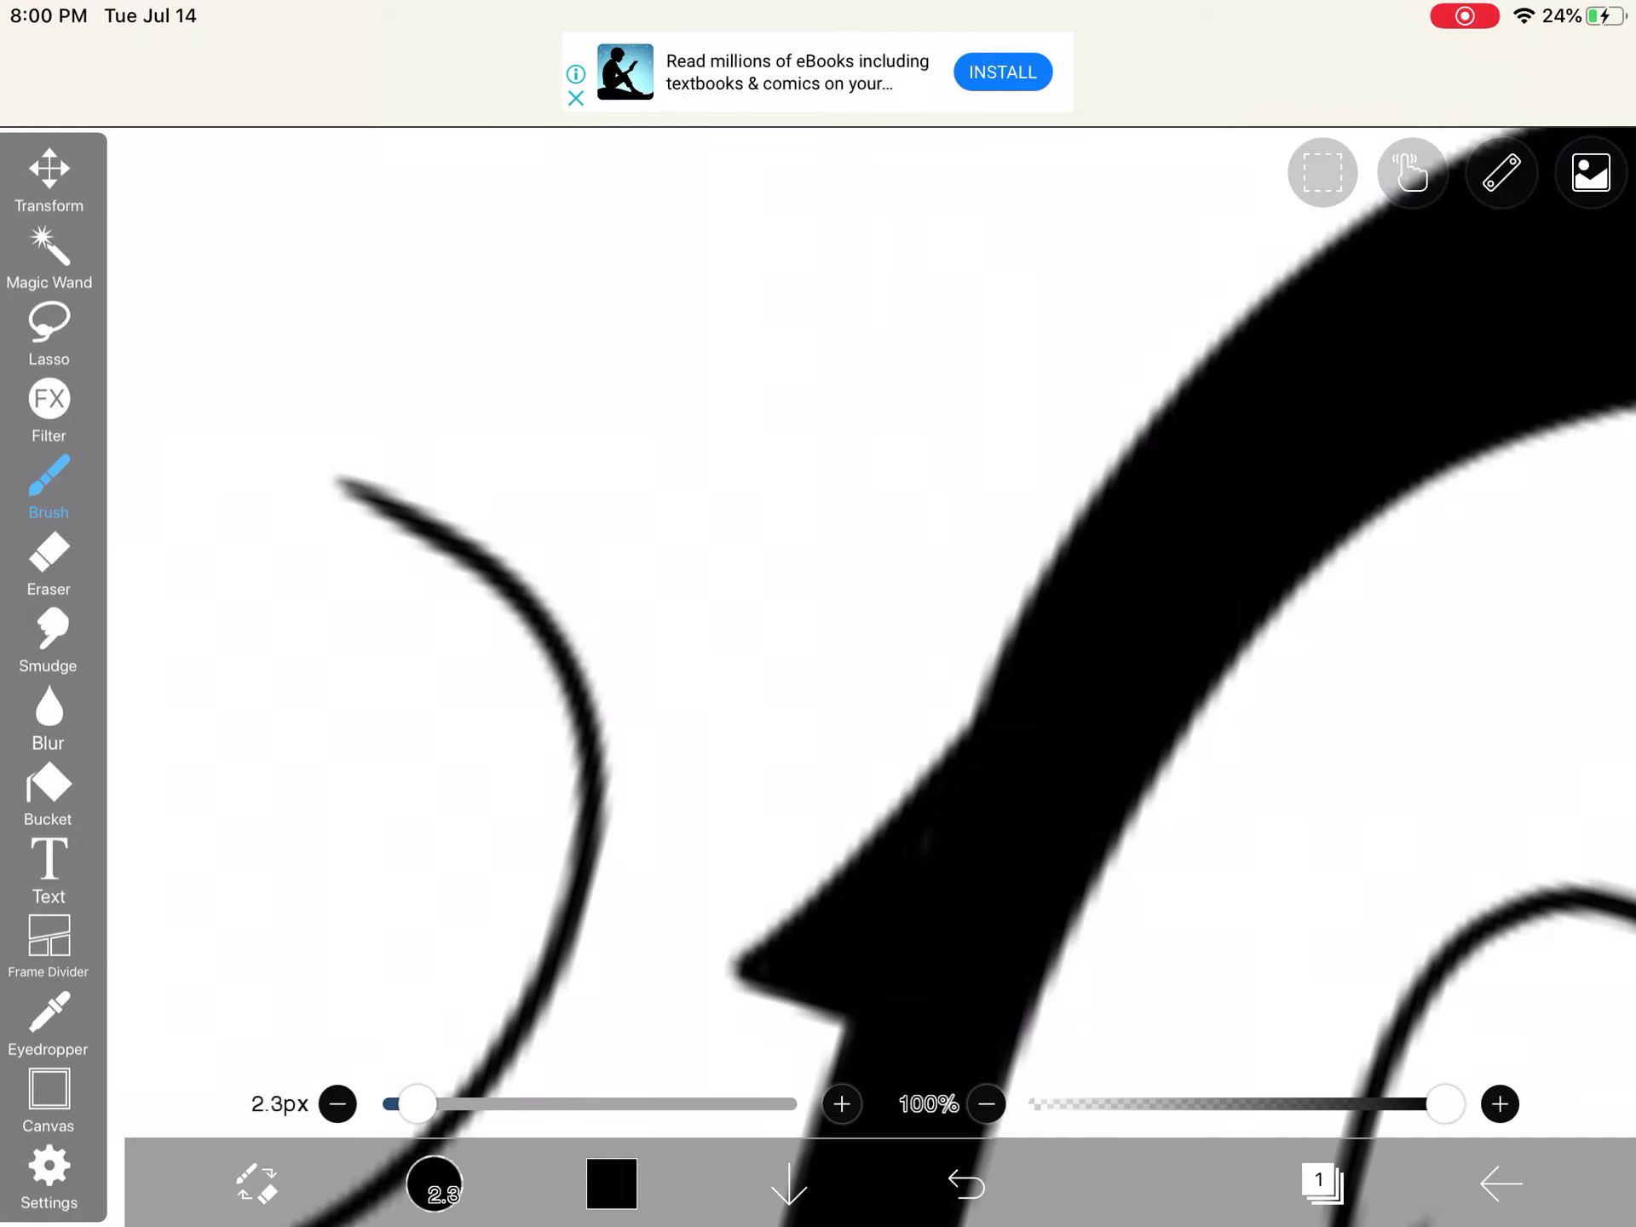
pyautogui.scroll(2, 817, 613)
pyautogui.scroll(5, 818, 614)
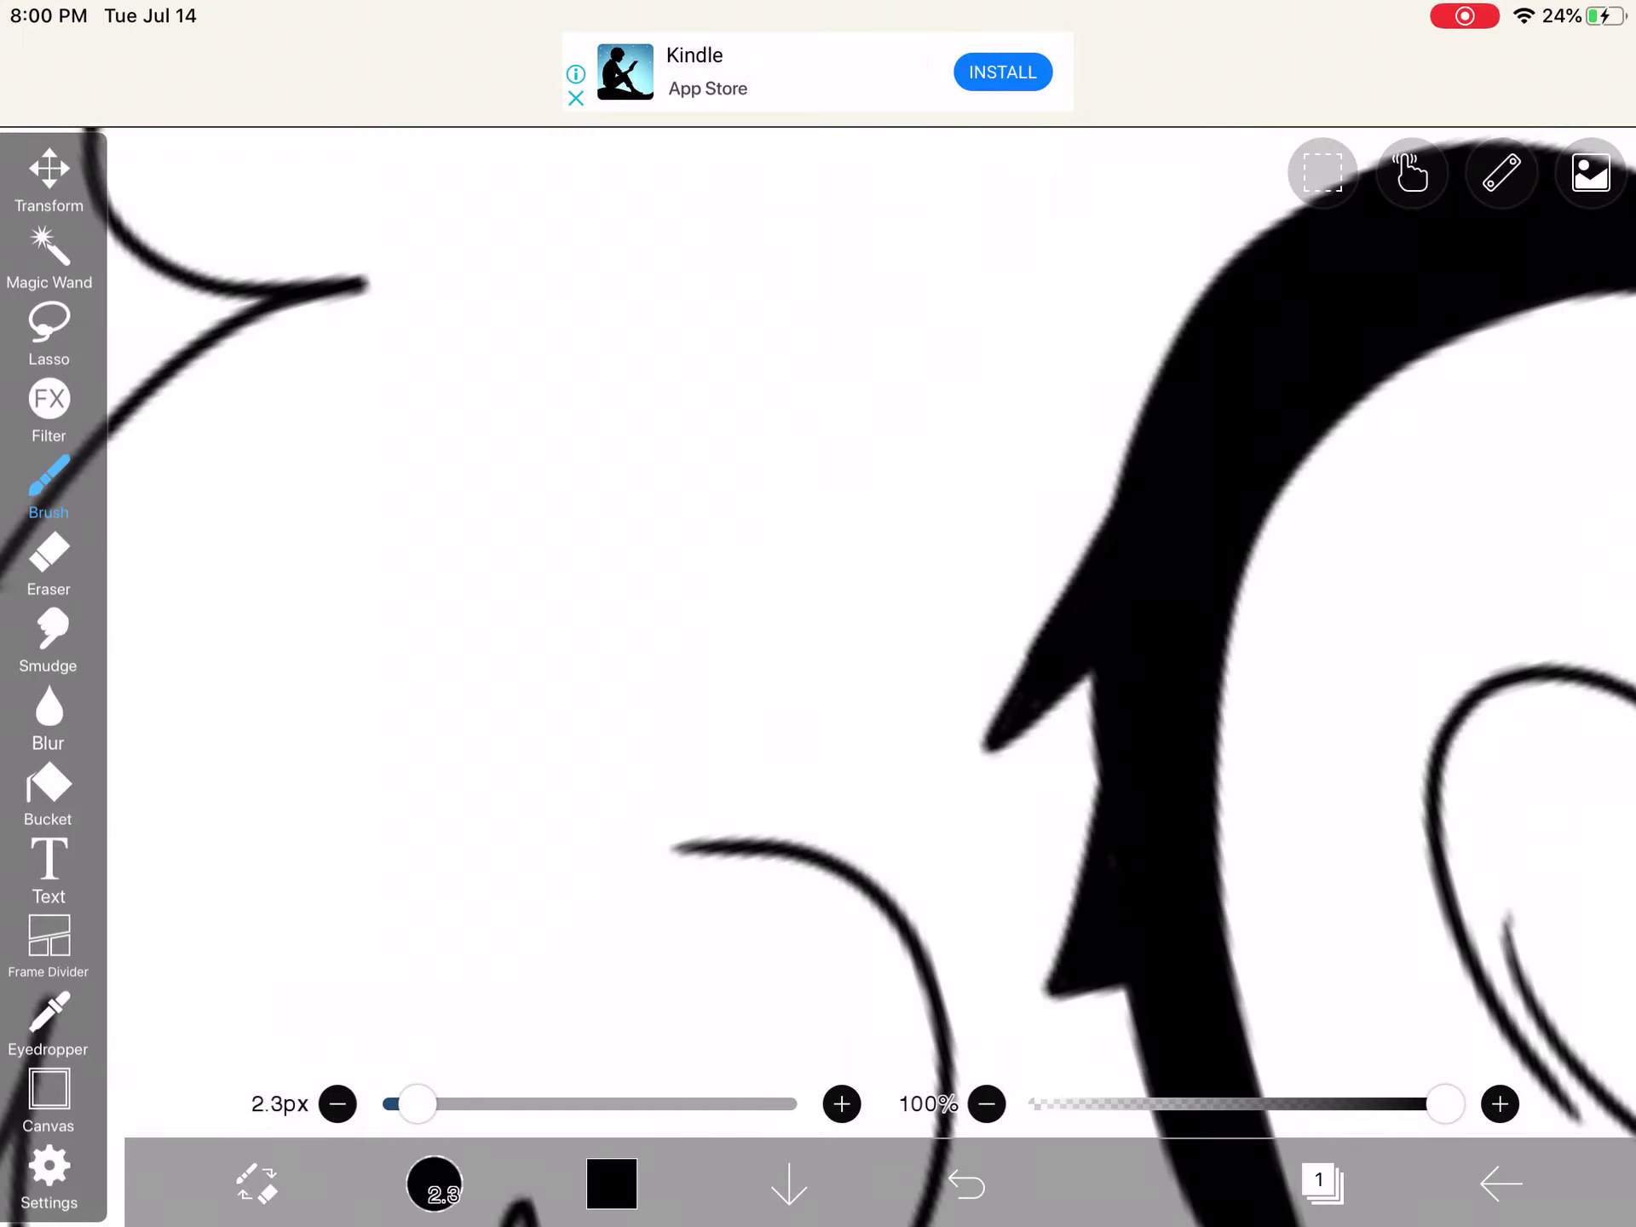
pyautogui.scroll(-5, 818, 613)
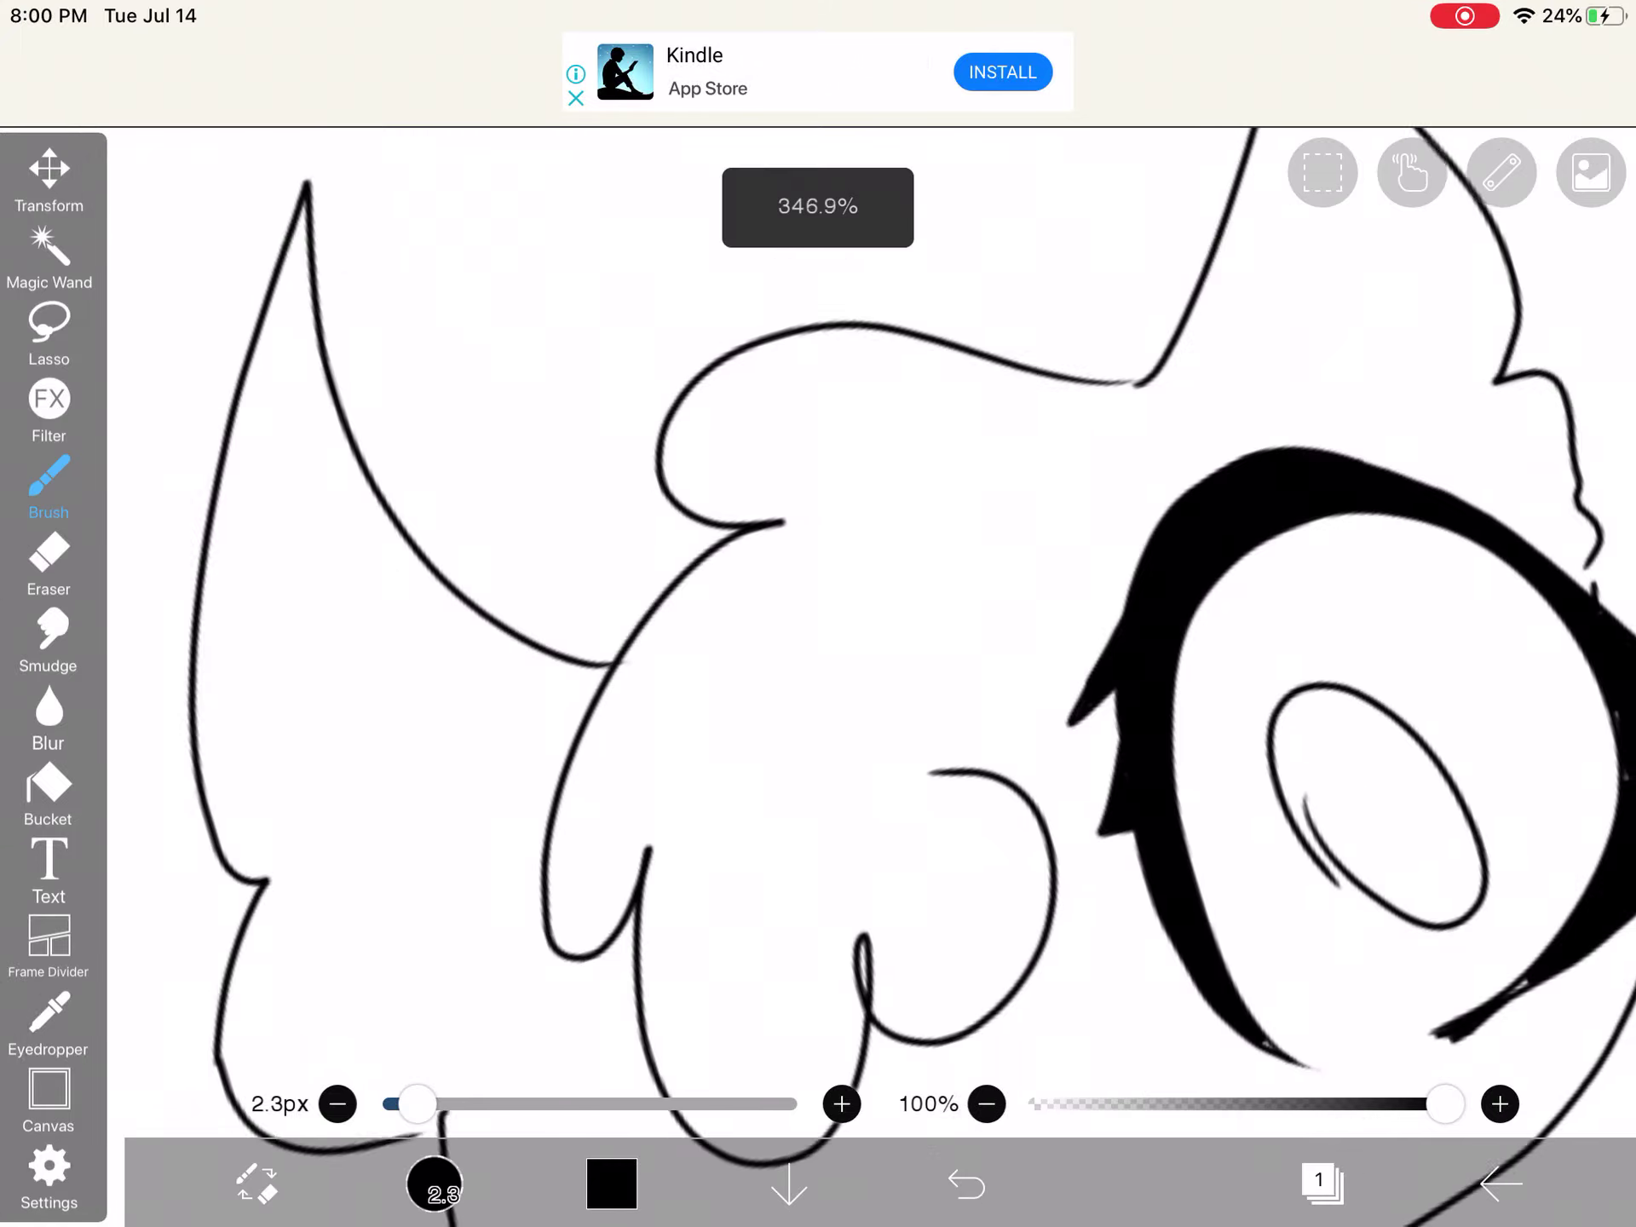
pyautogui.scroll(-3, 818, 613)
pyautogui.scroll(2, 817, 613)
pyautogui.scroll(3, 818, 614)
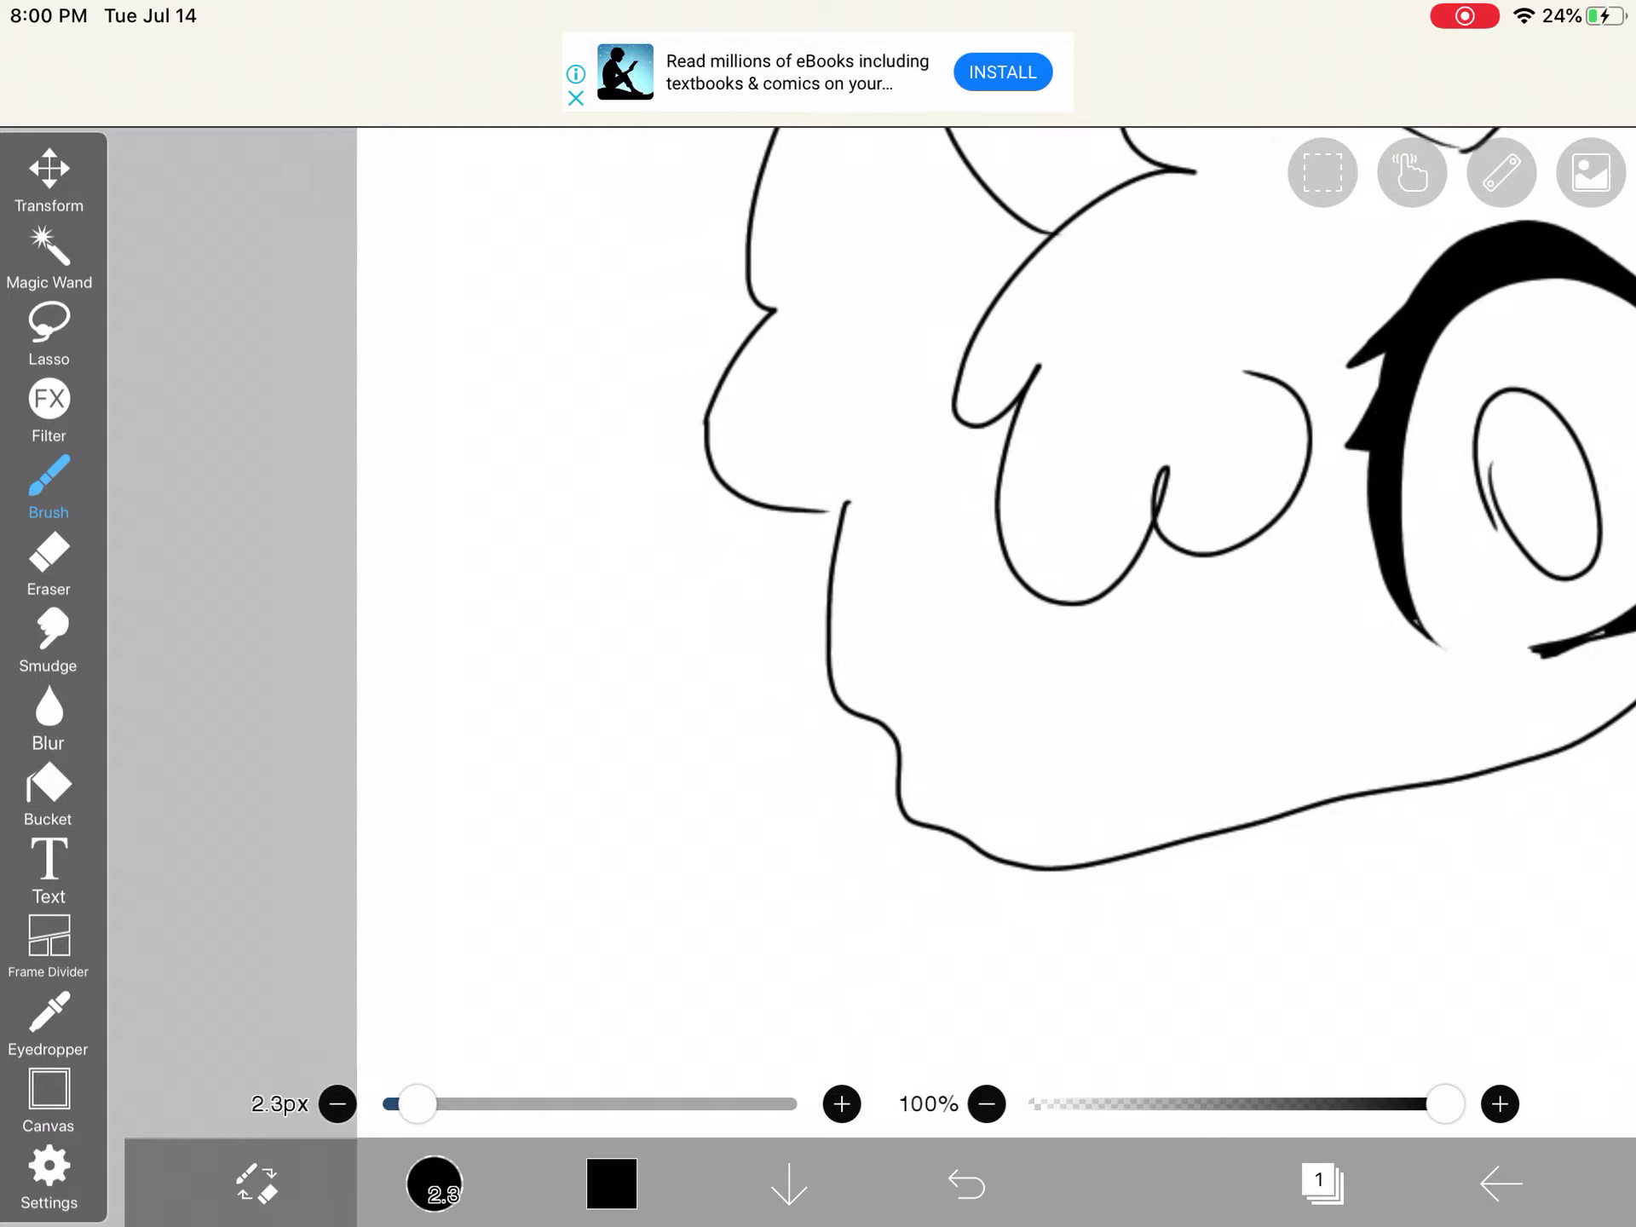
pyautogui.scroll(-4, 818, 614)
pyautogui.scroll(4, 818, 614)
pyautogui.scroll(2, 819, 614)
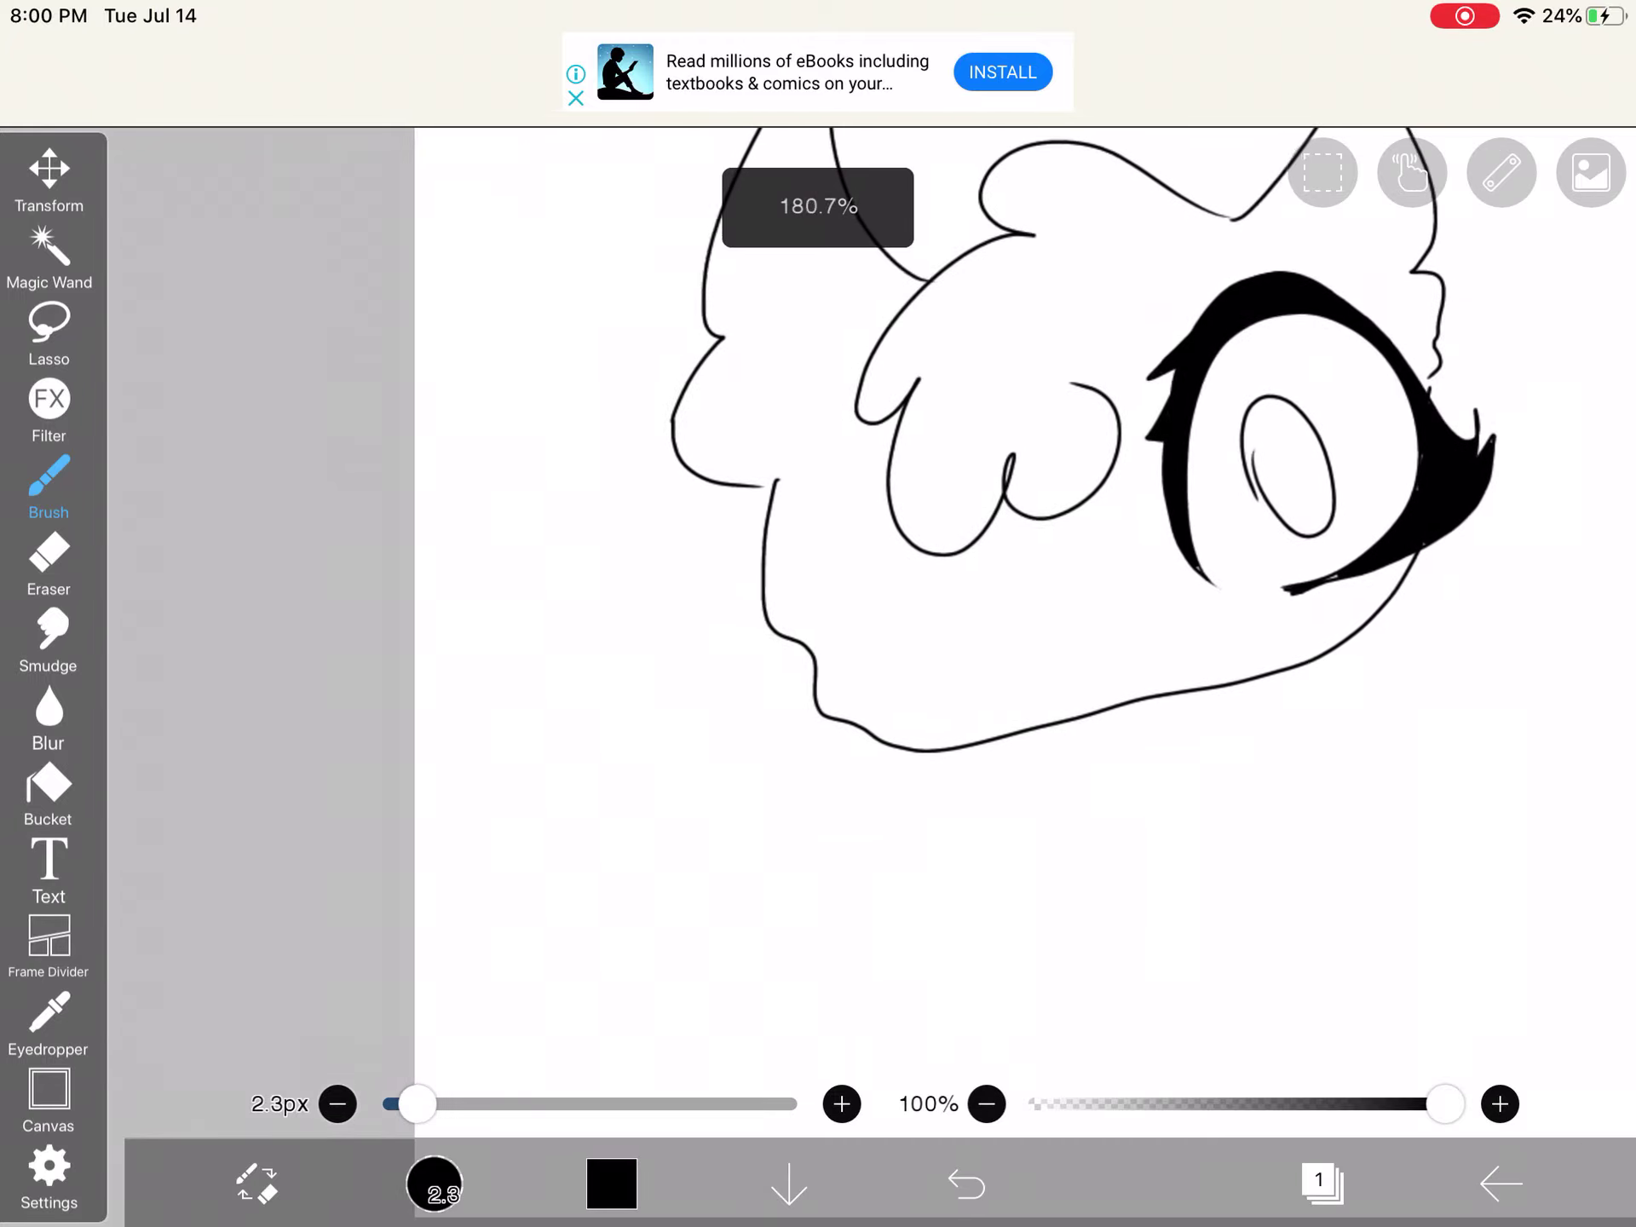
pyautogui.scroll(3, 818, 614)
pyautogui.scroll(2, 818, 614)
pyautogui.scroll(-3, 819, 613)
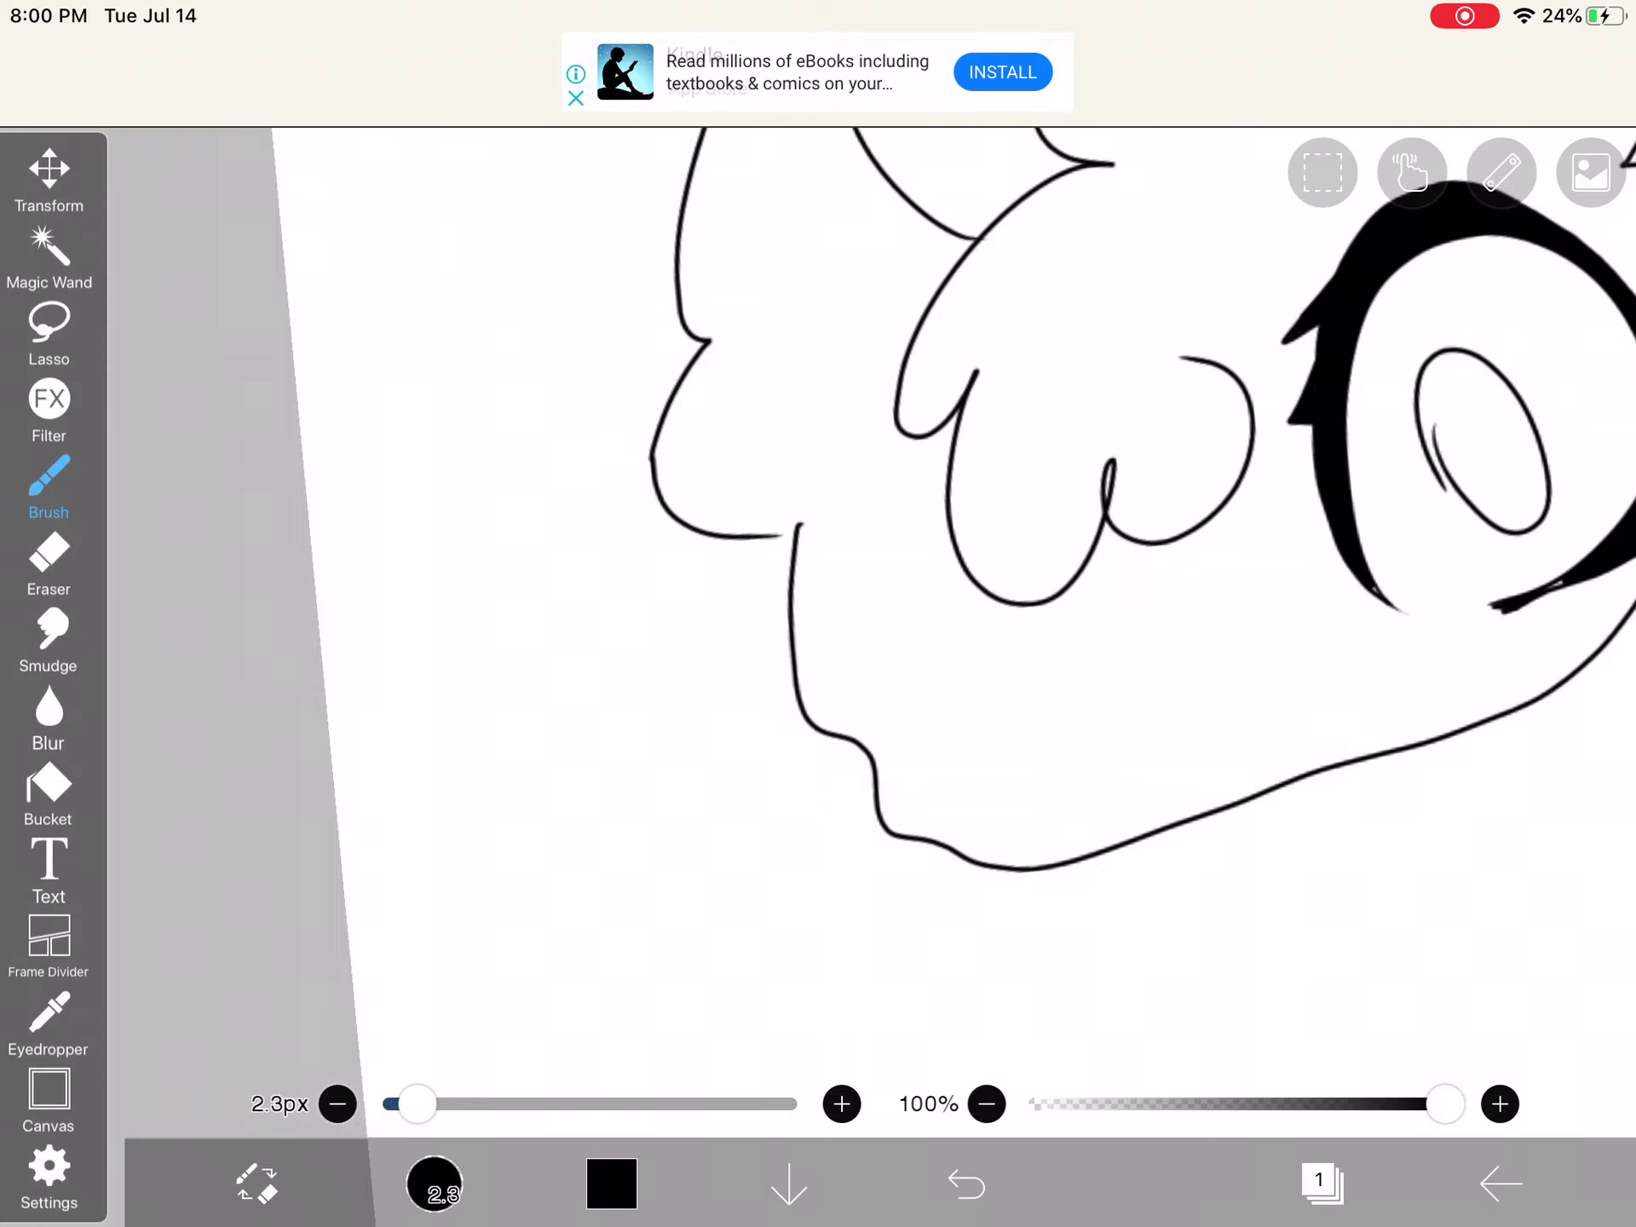
pyautogui.scroll(3, 819, 614)
pyautogui.scroll(2, 818, 615)
pyautogui.scroll(-3, 818, 614)
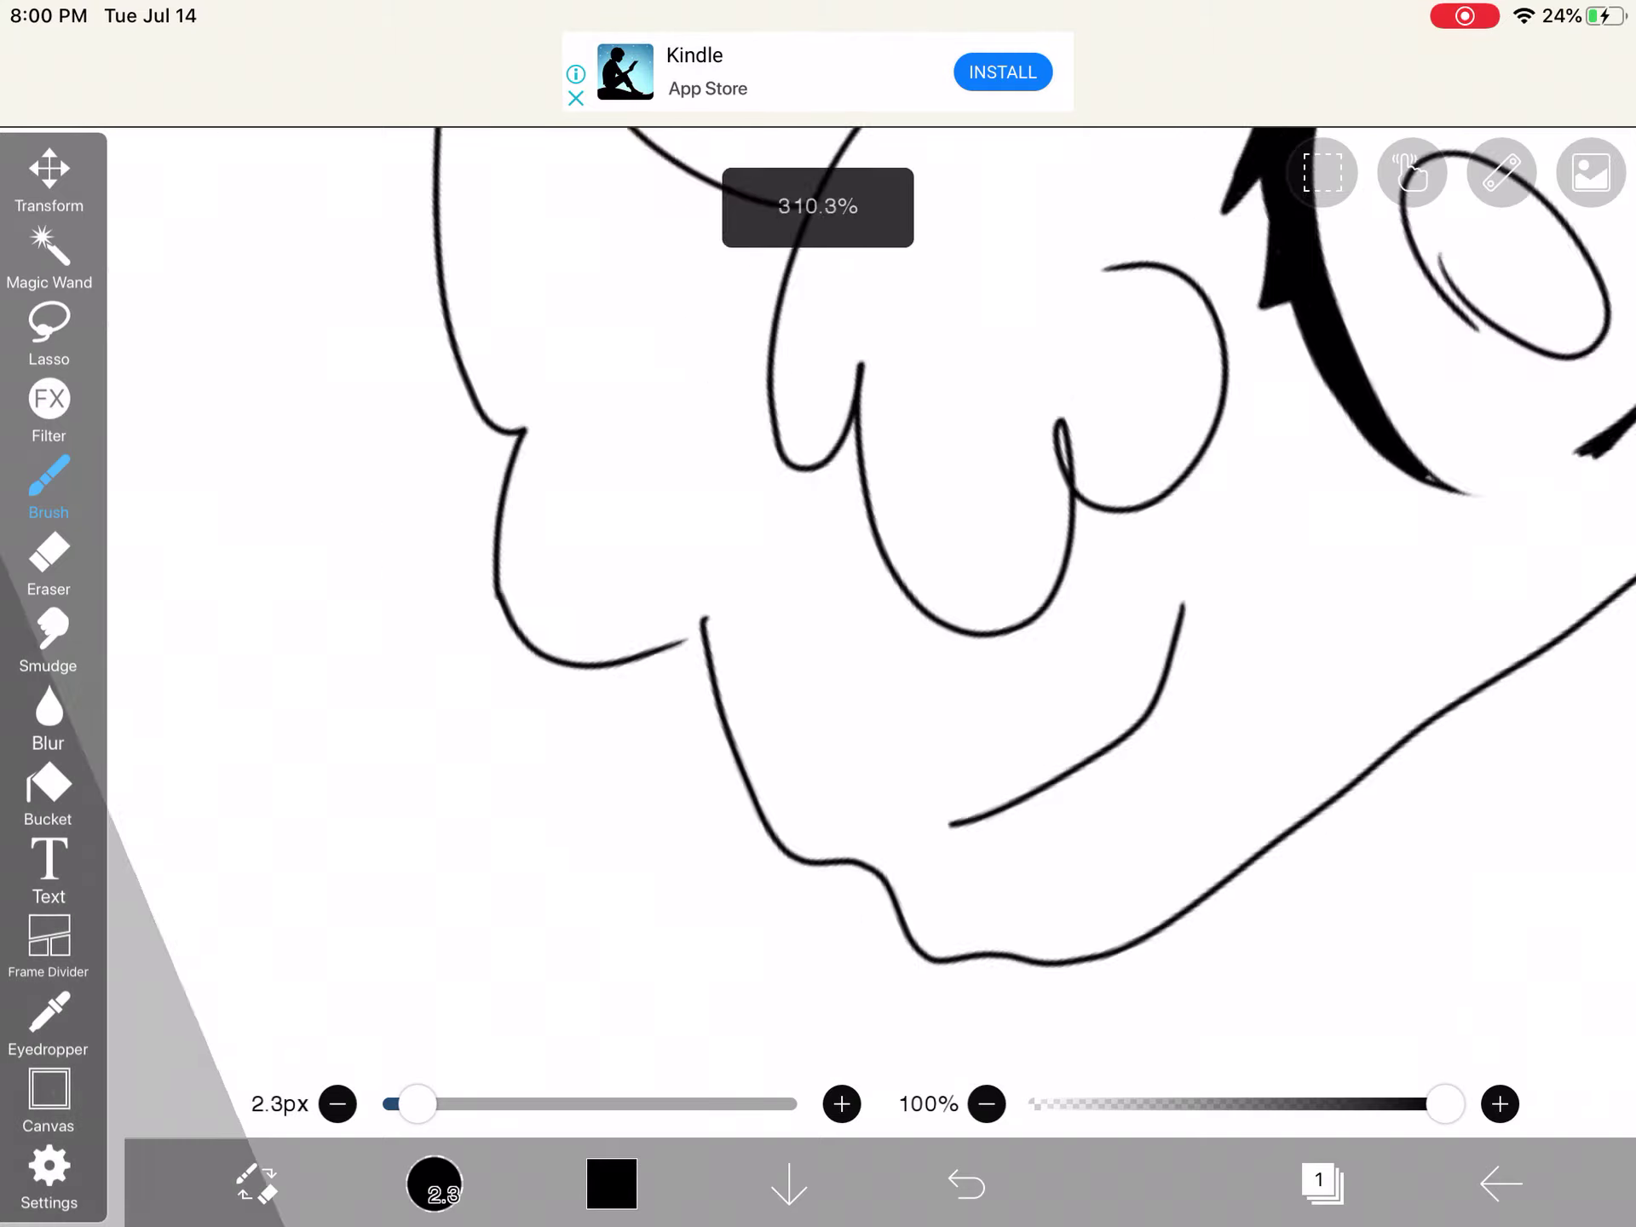
pyautogui.scroll(-2, 818, 614)
# Step: Paint between the wink's double lines and bucket-fill the V-shaped corner gap black
pyautogui.click(966, 1183)
pyautogui.scroll(3, 818, 613)
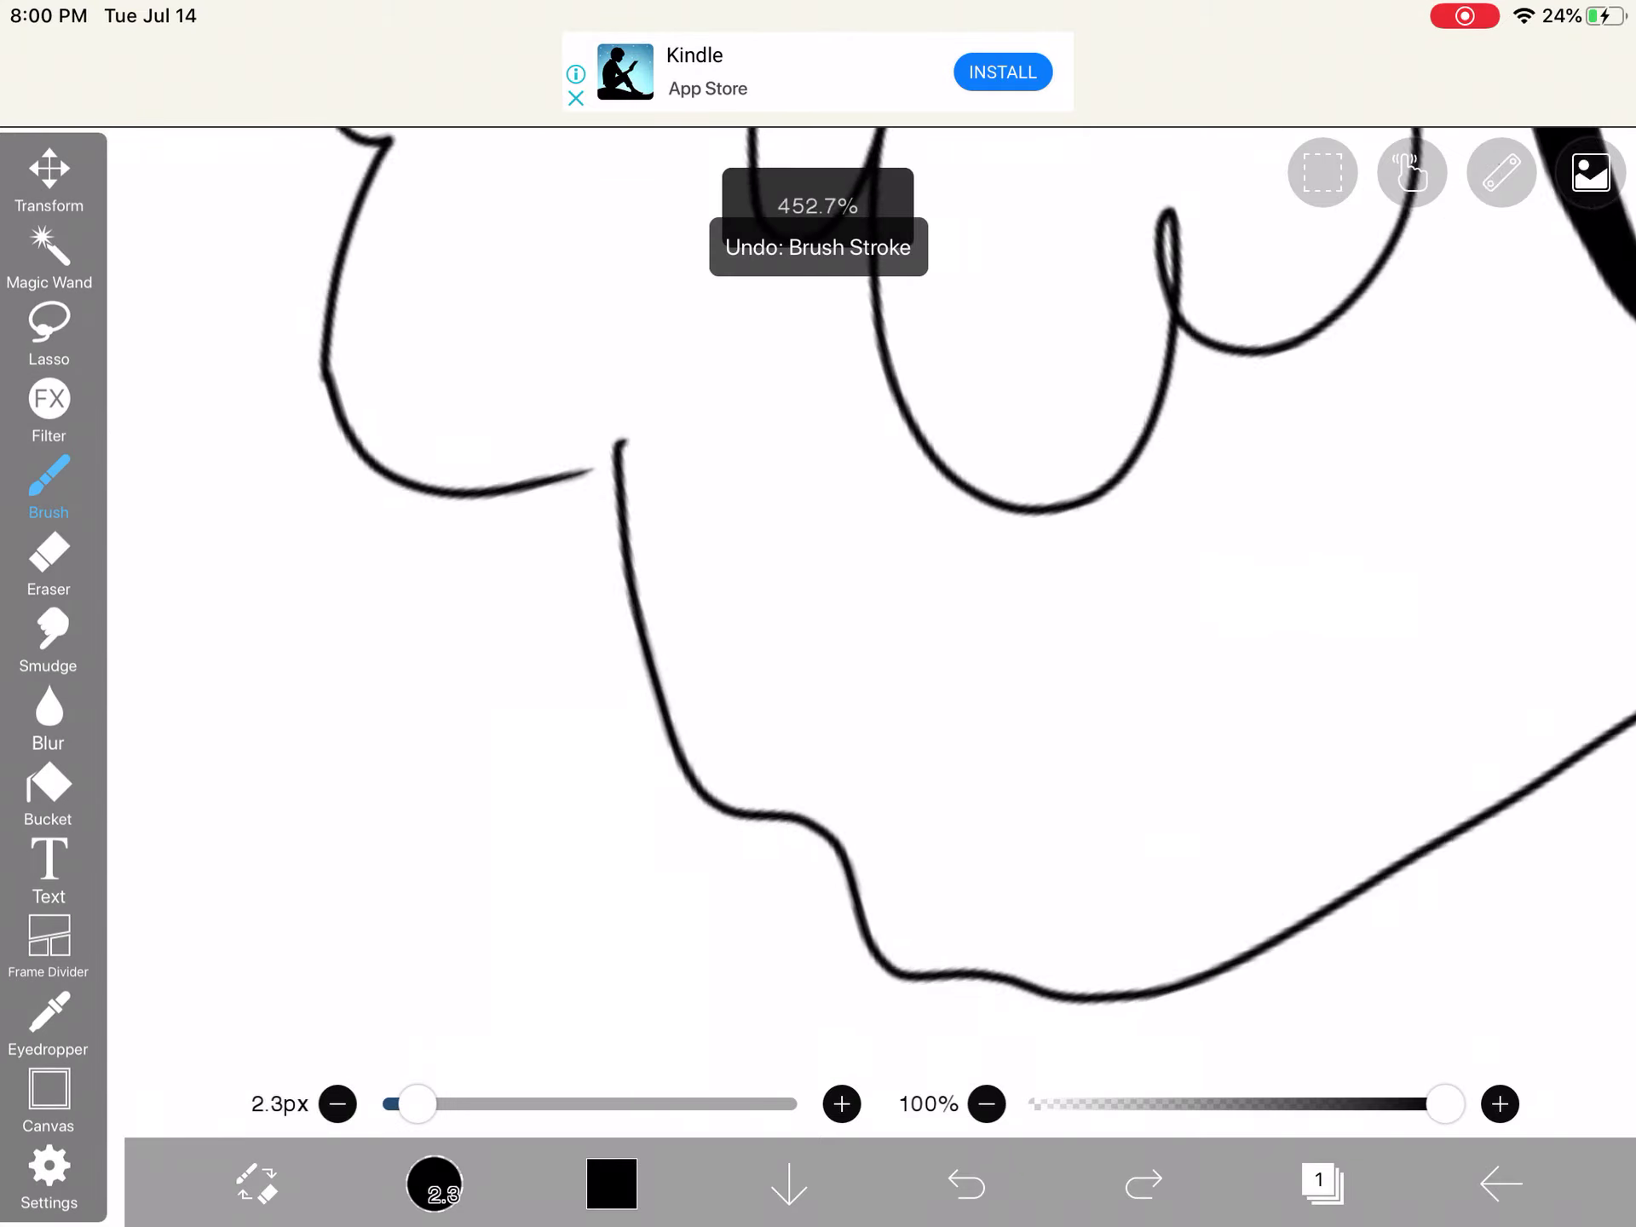
pyautogui.scroll(2, 818, 613)
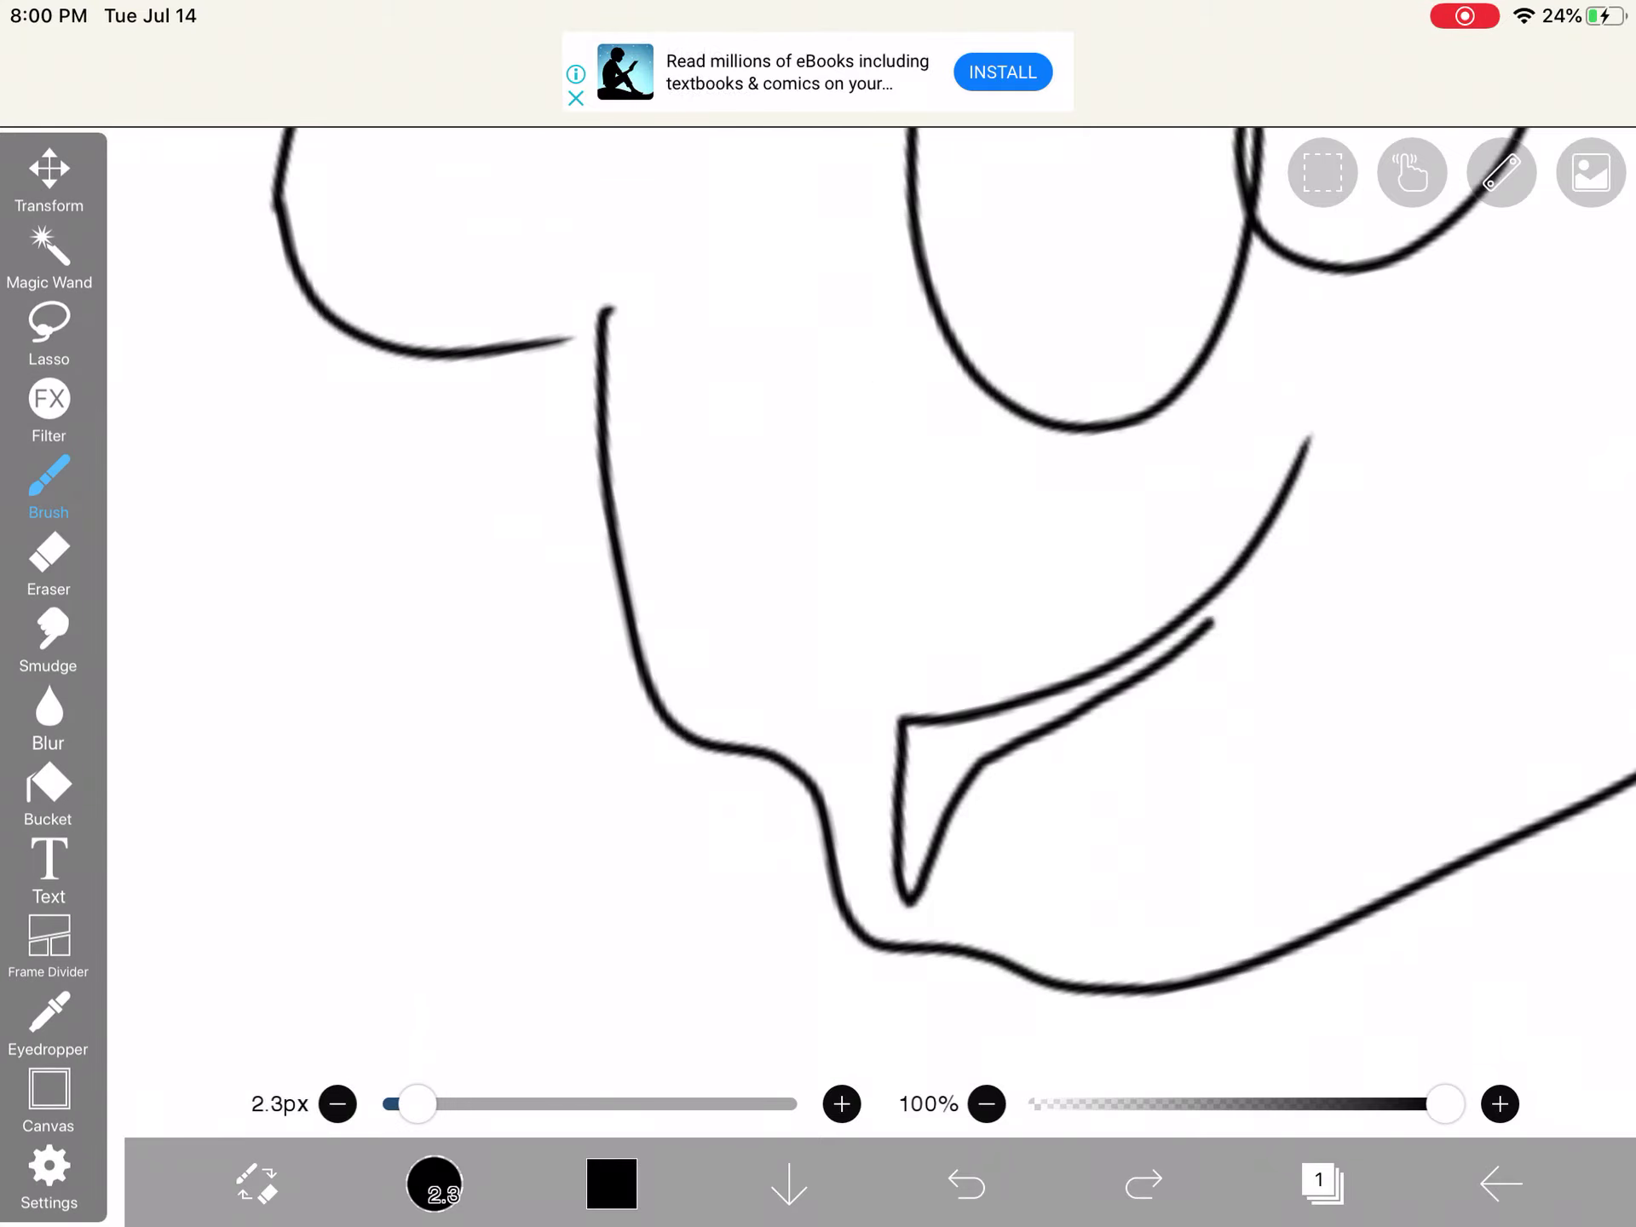
pyautogui.scroll(3, 819, 613)
pyautogui.scroll(5, 818, 614)
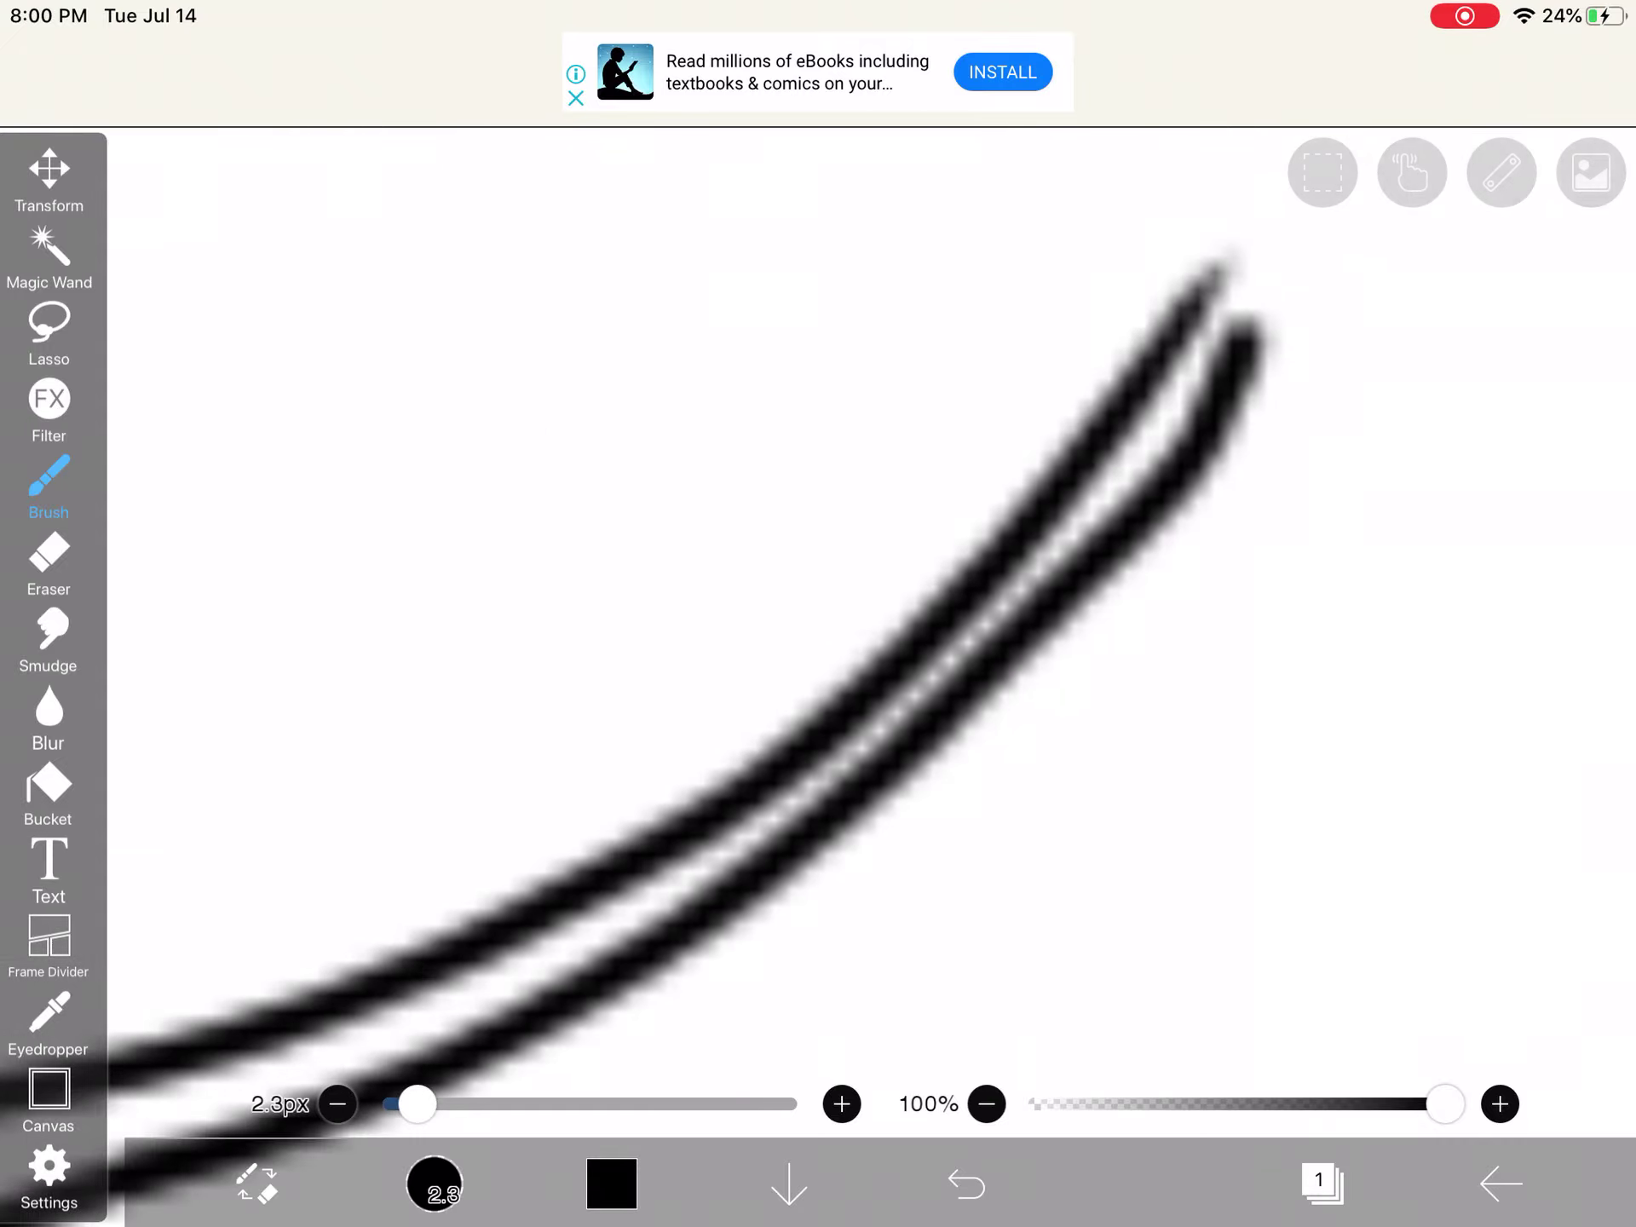
pyautogui.moveTo(1137, 511); pyautogui.dragTo(1233, 333)
pyautogui.scroll(-2, 817, 614)
pyautogui.scroll(-2, 818, 614)
pyautogui.moveTo(1407, 333); pyautogui.dragTo(1073, 626)
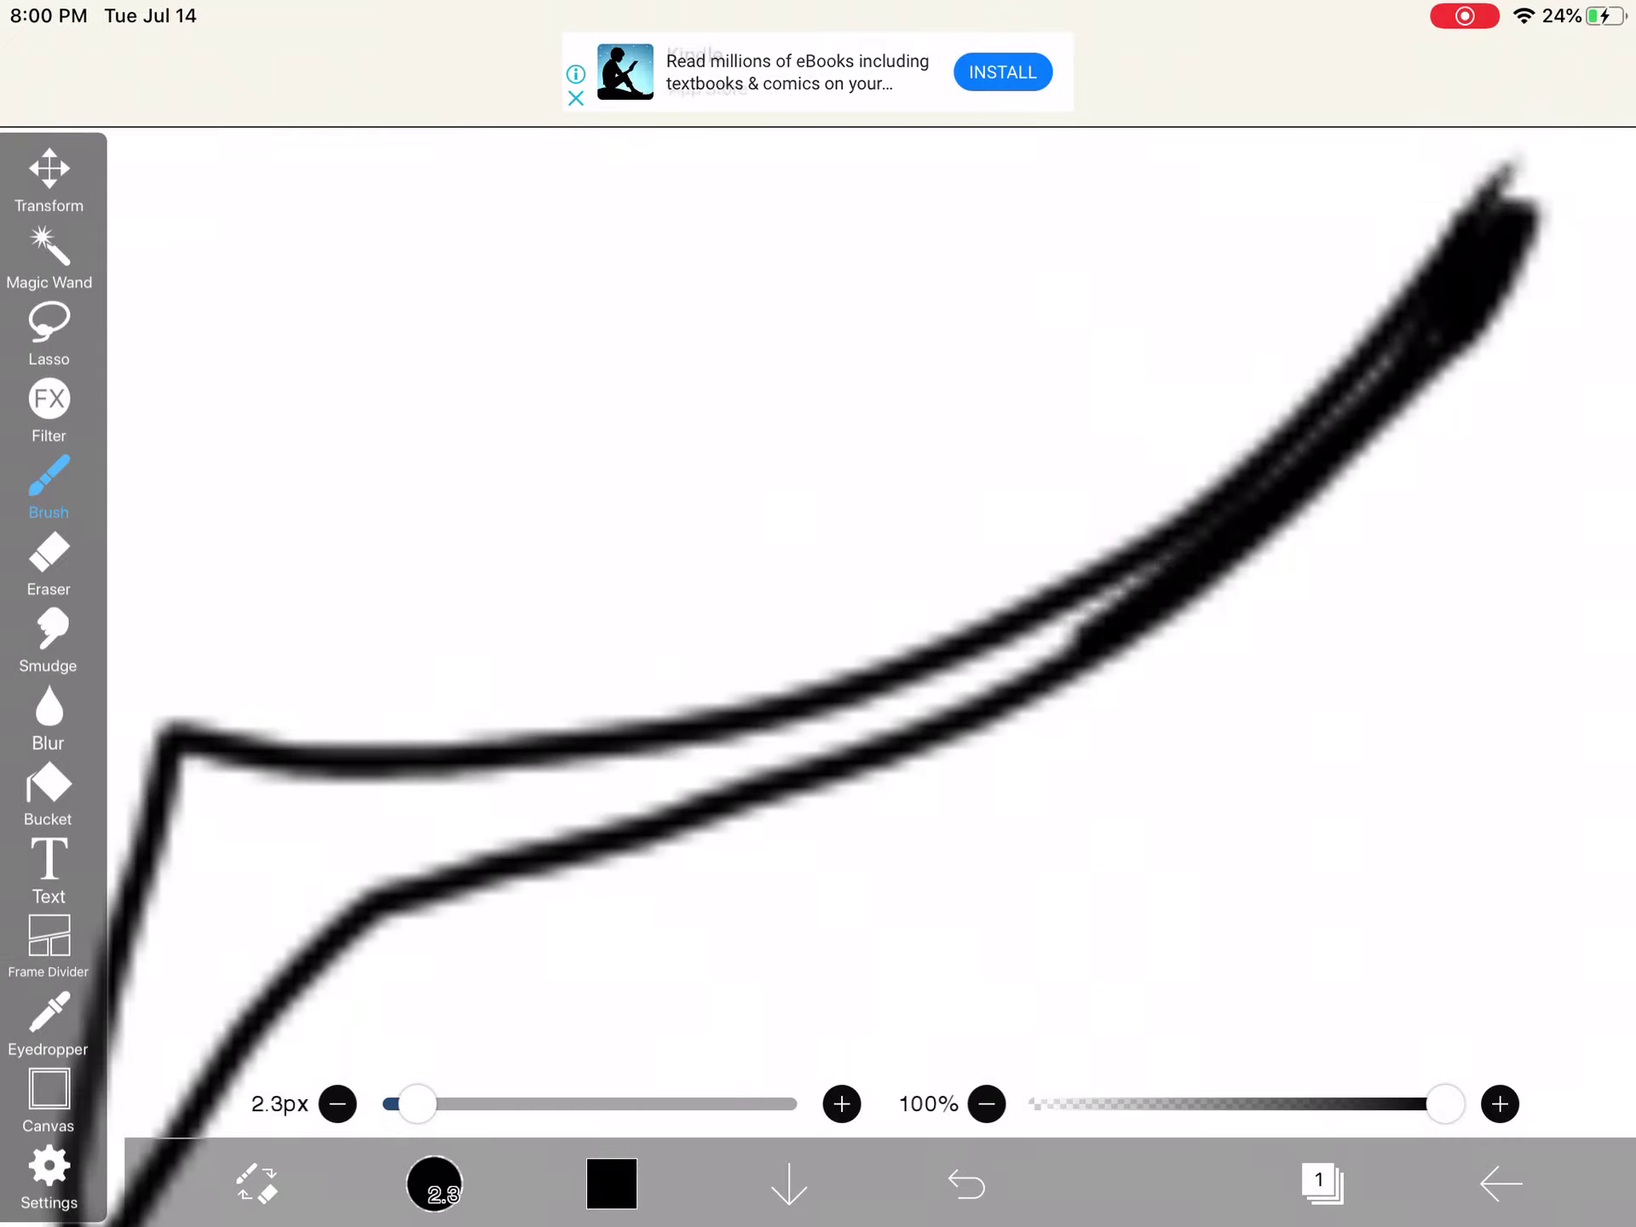
pyautogui.scroll(2, 818, 613)
pyautogui.scroll(2, 818, 614)
pyautogui.moveTo(1240, 575); pyautogui.dragTo(1471, 307)
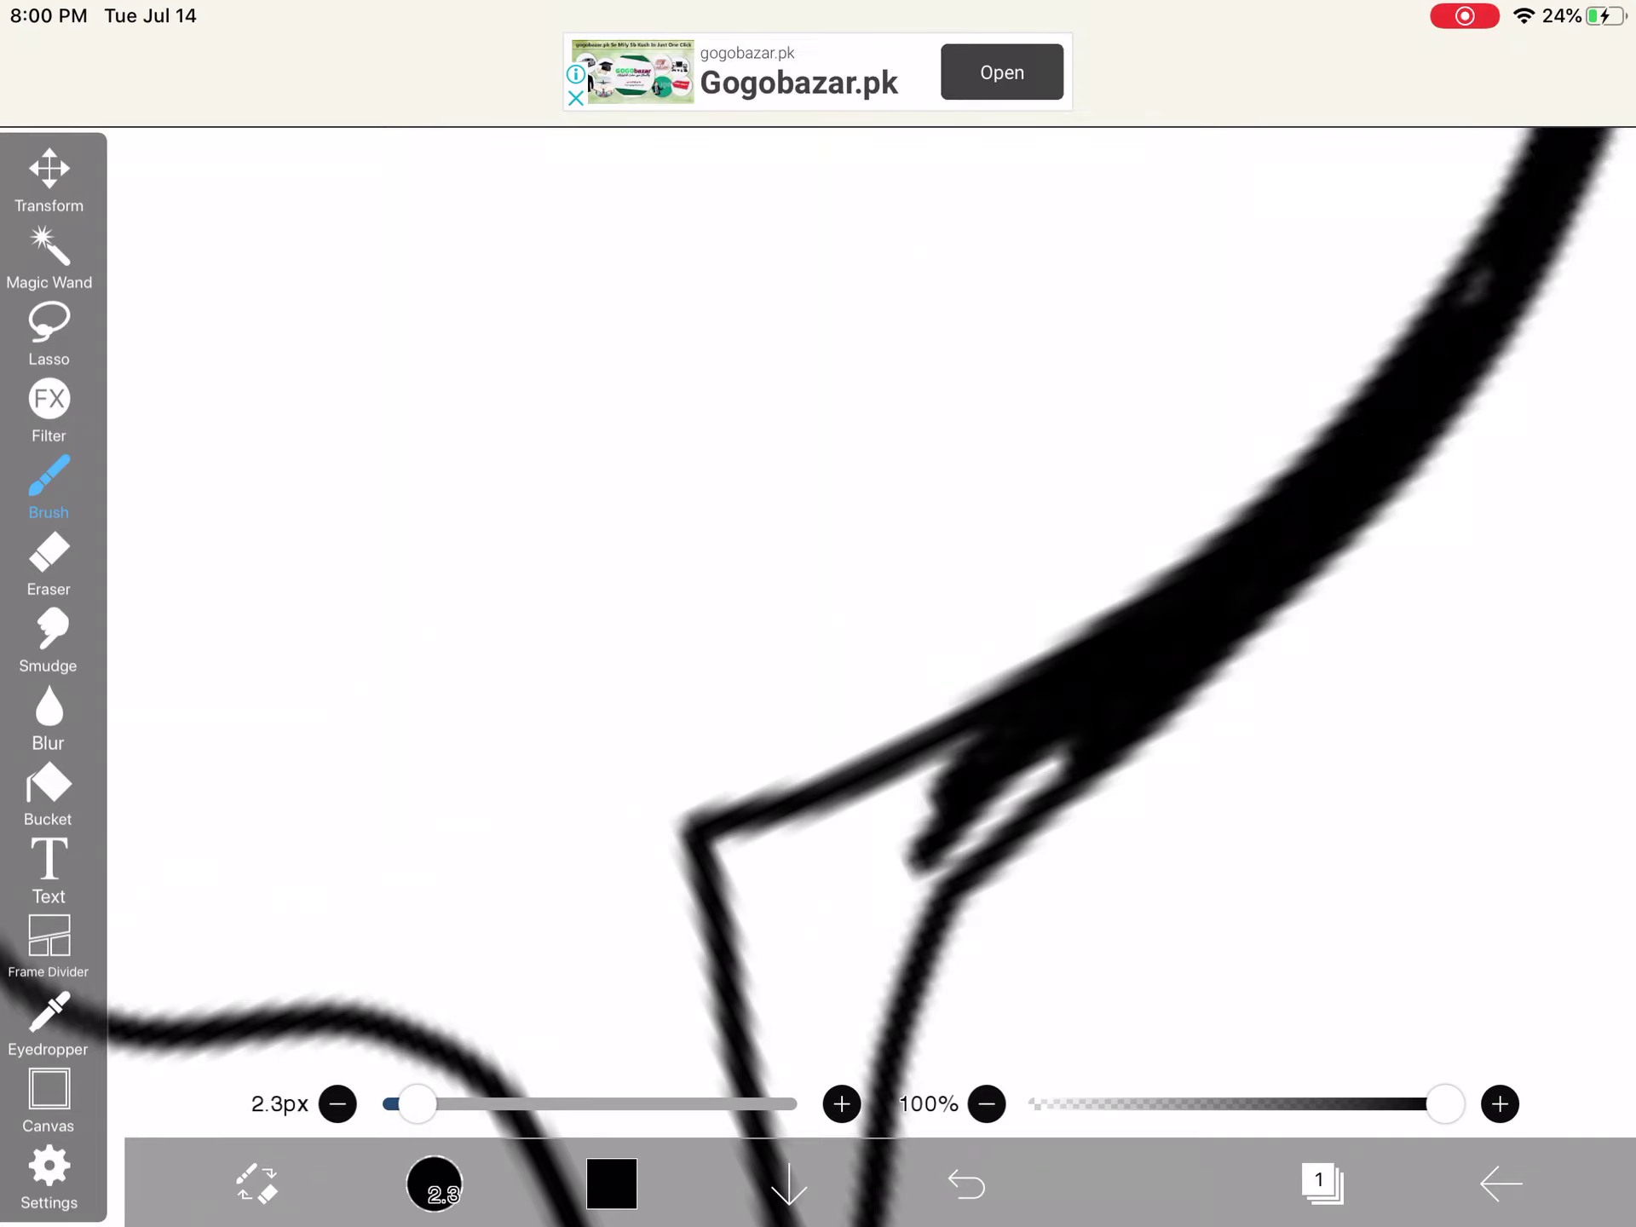
pyautogui.scroll(-2, 817, 613)
pyautogui.click(49, 787)
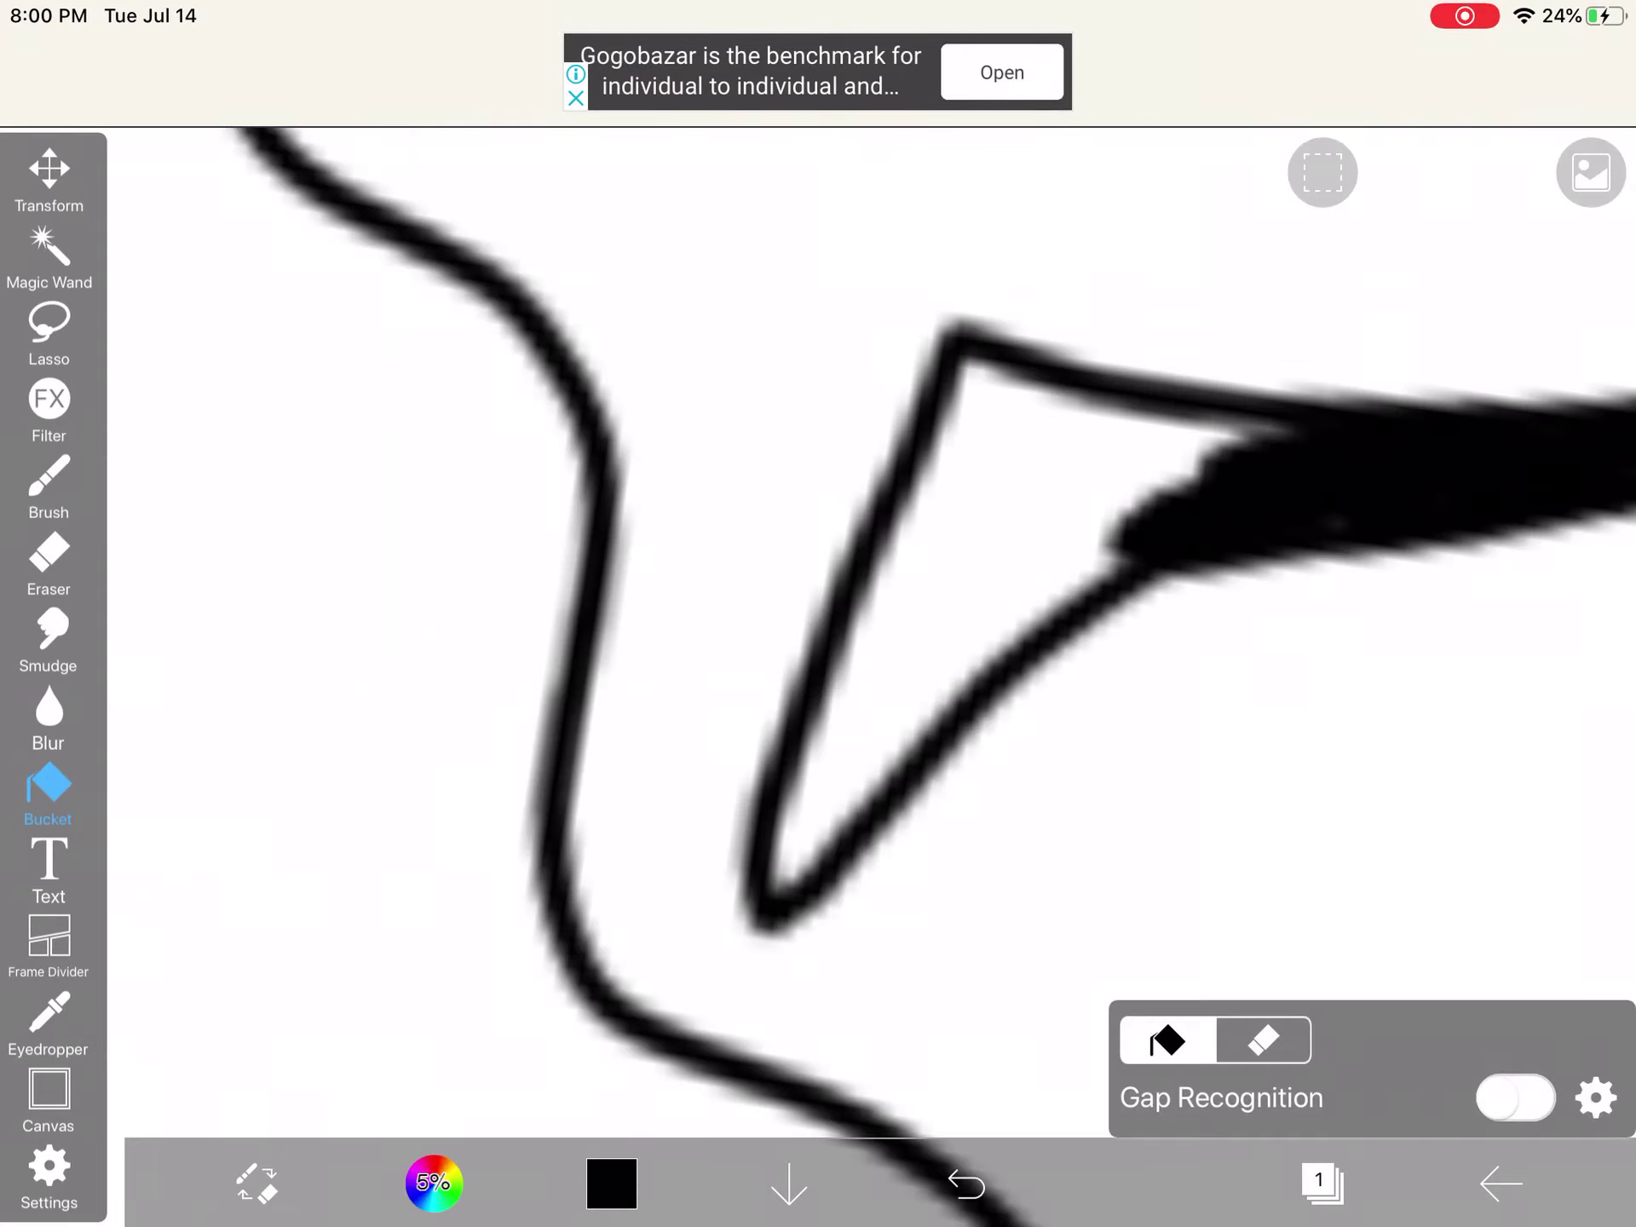
pyautogui.click(894, 576)
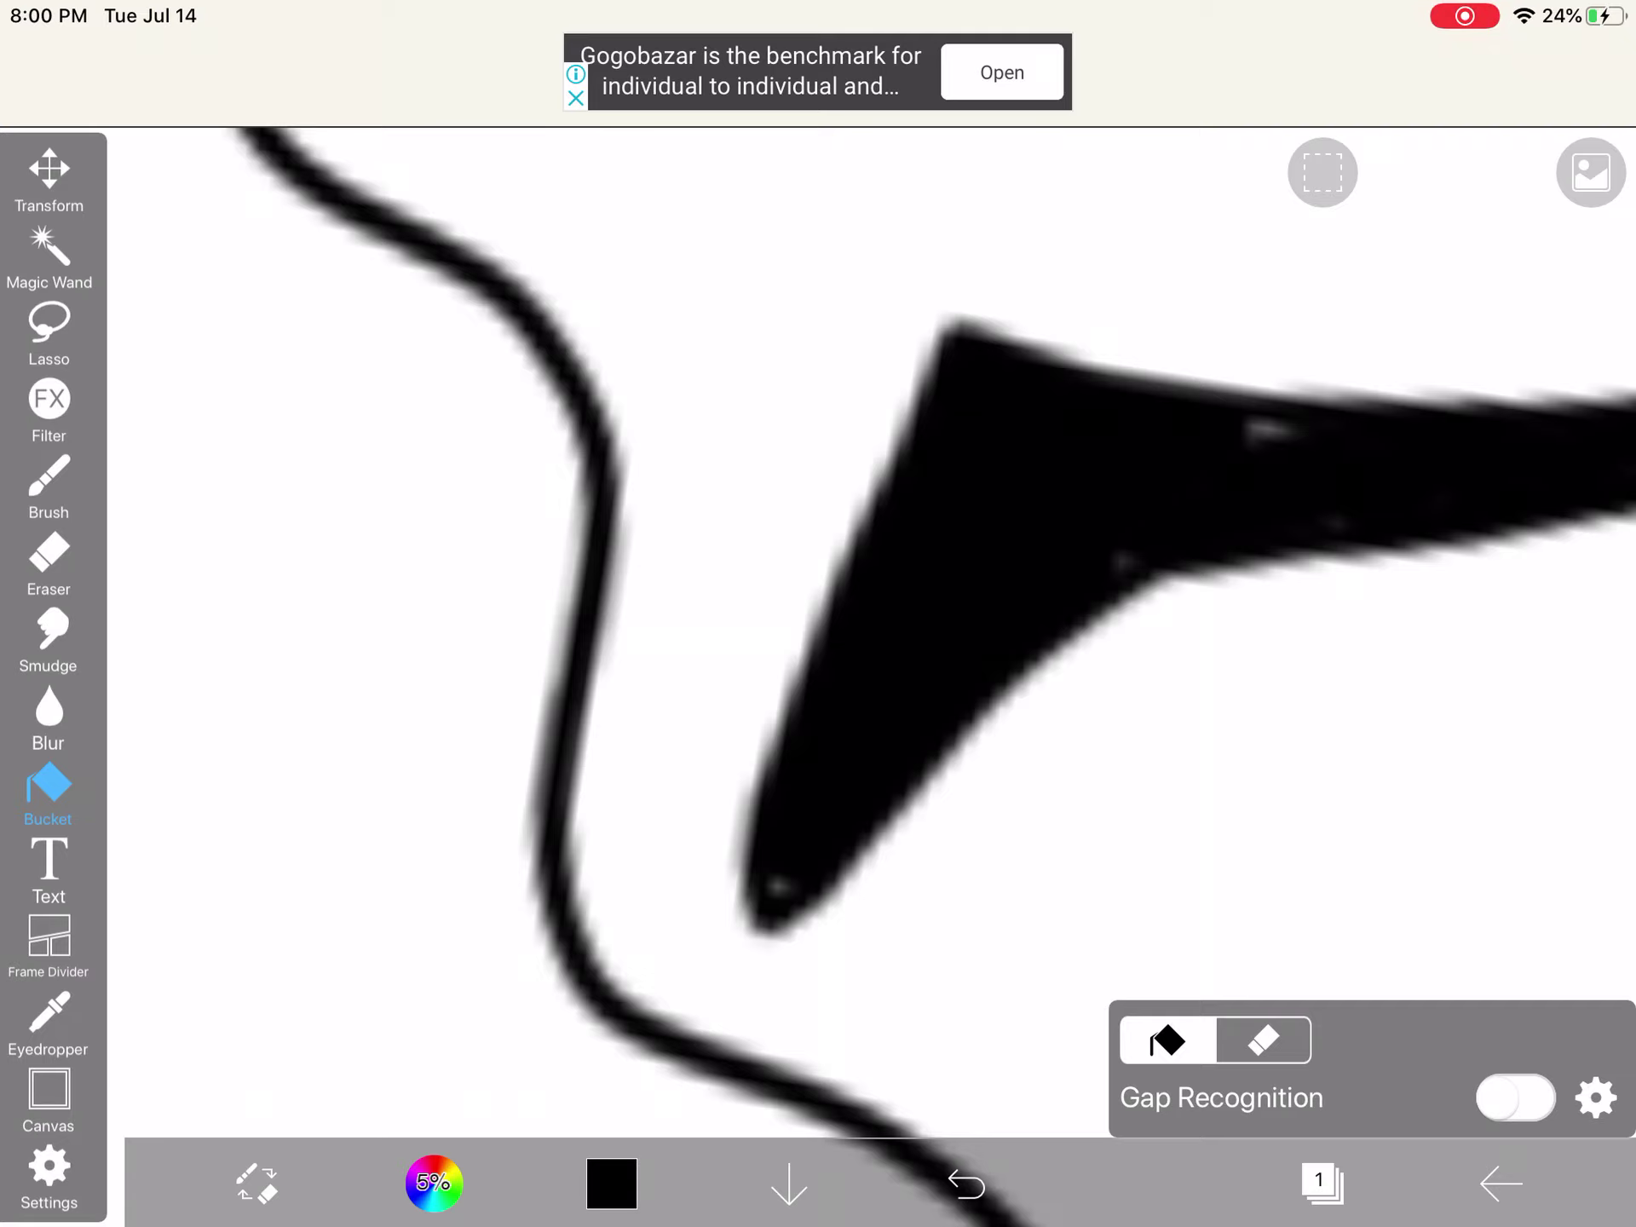
pyautogui.click(48, 483)
pyautogui.scroll(3, 818, 614)
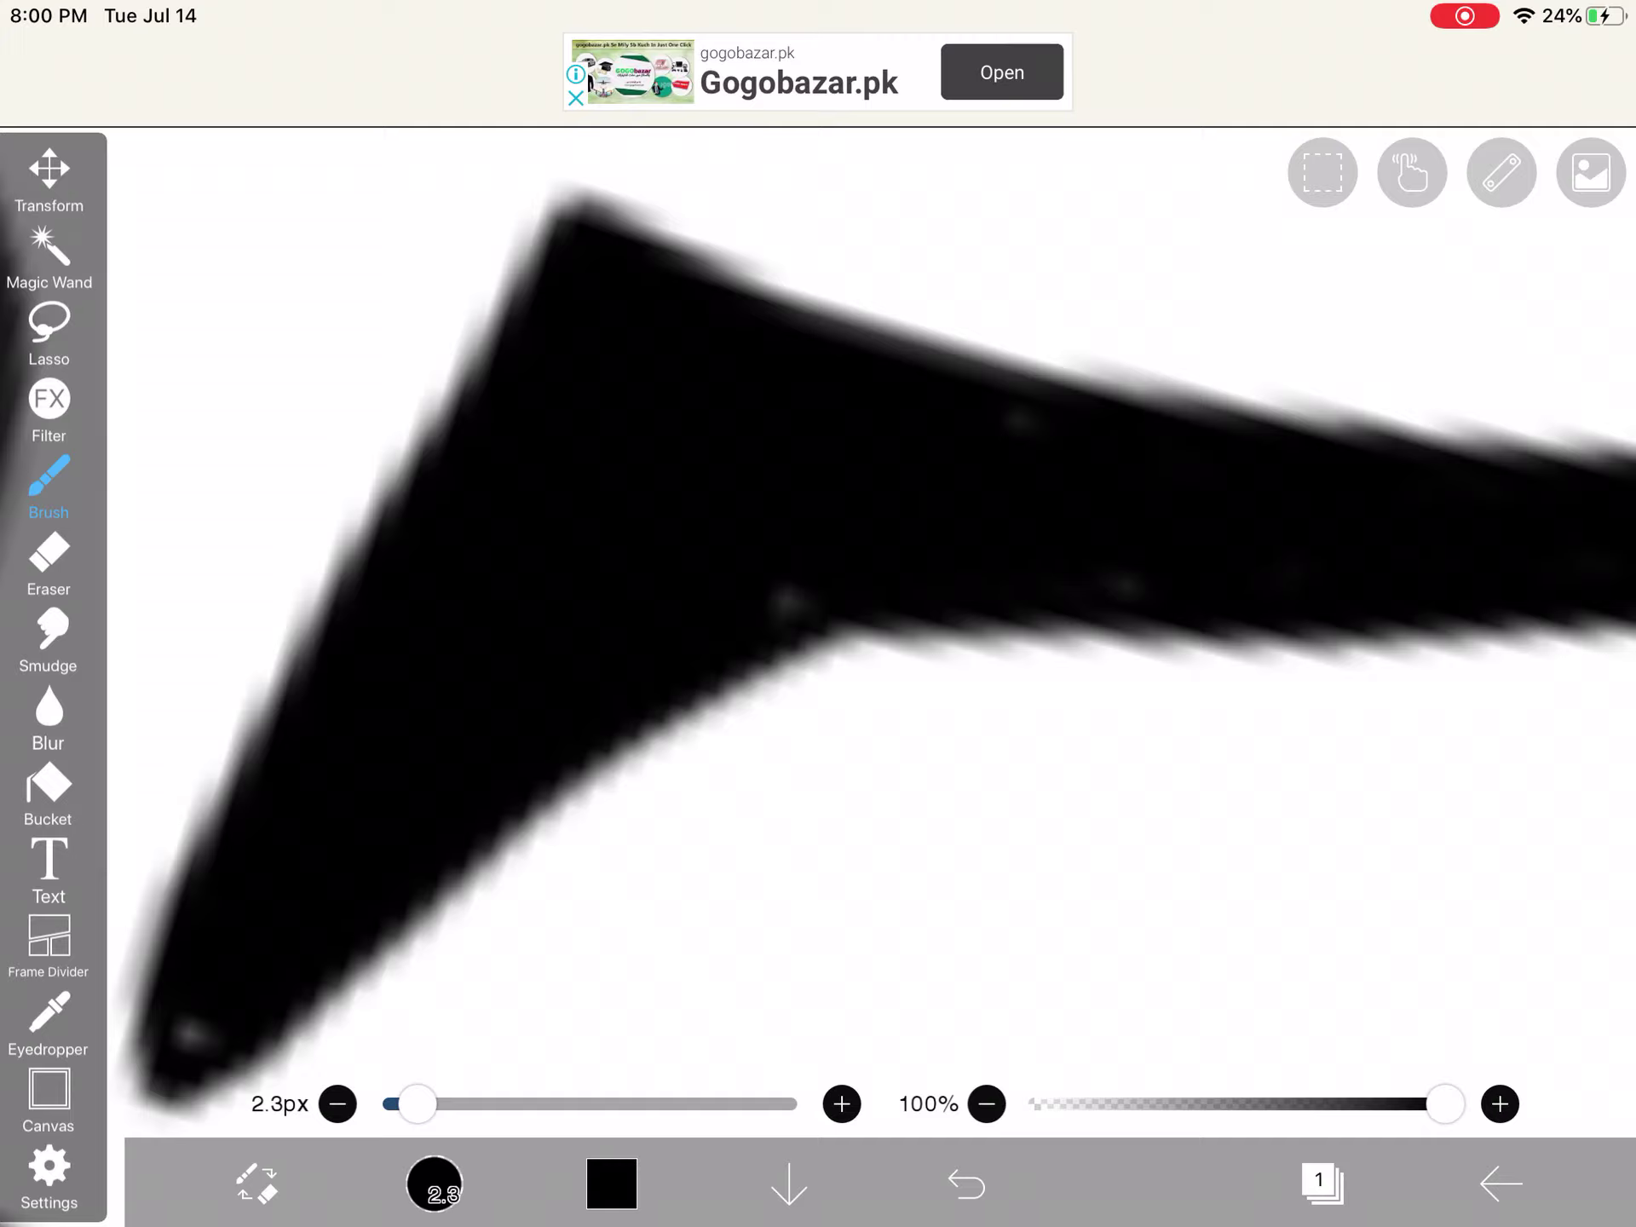
pyautogui.scroll(-3, 819, 614)
pyautogui.scroll(-2, 818, 614)
pyautogui.scroll(2, 819, 614)
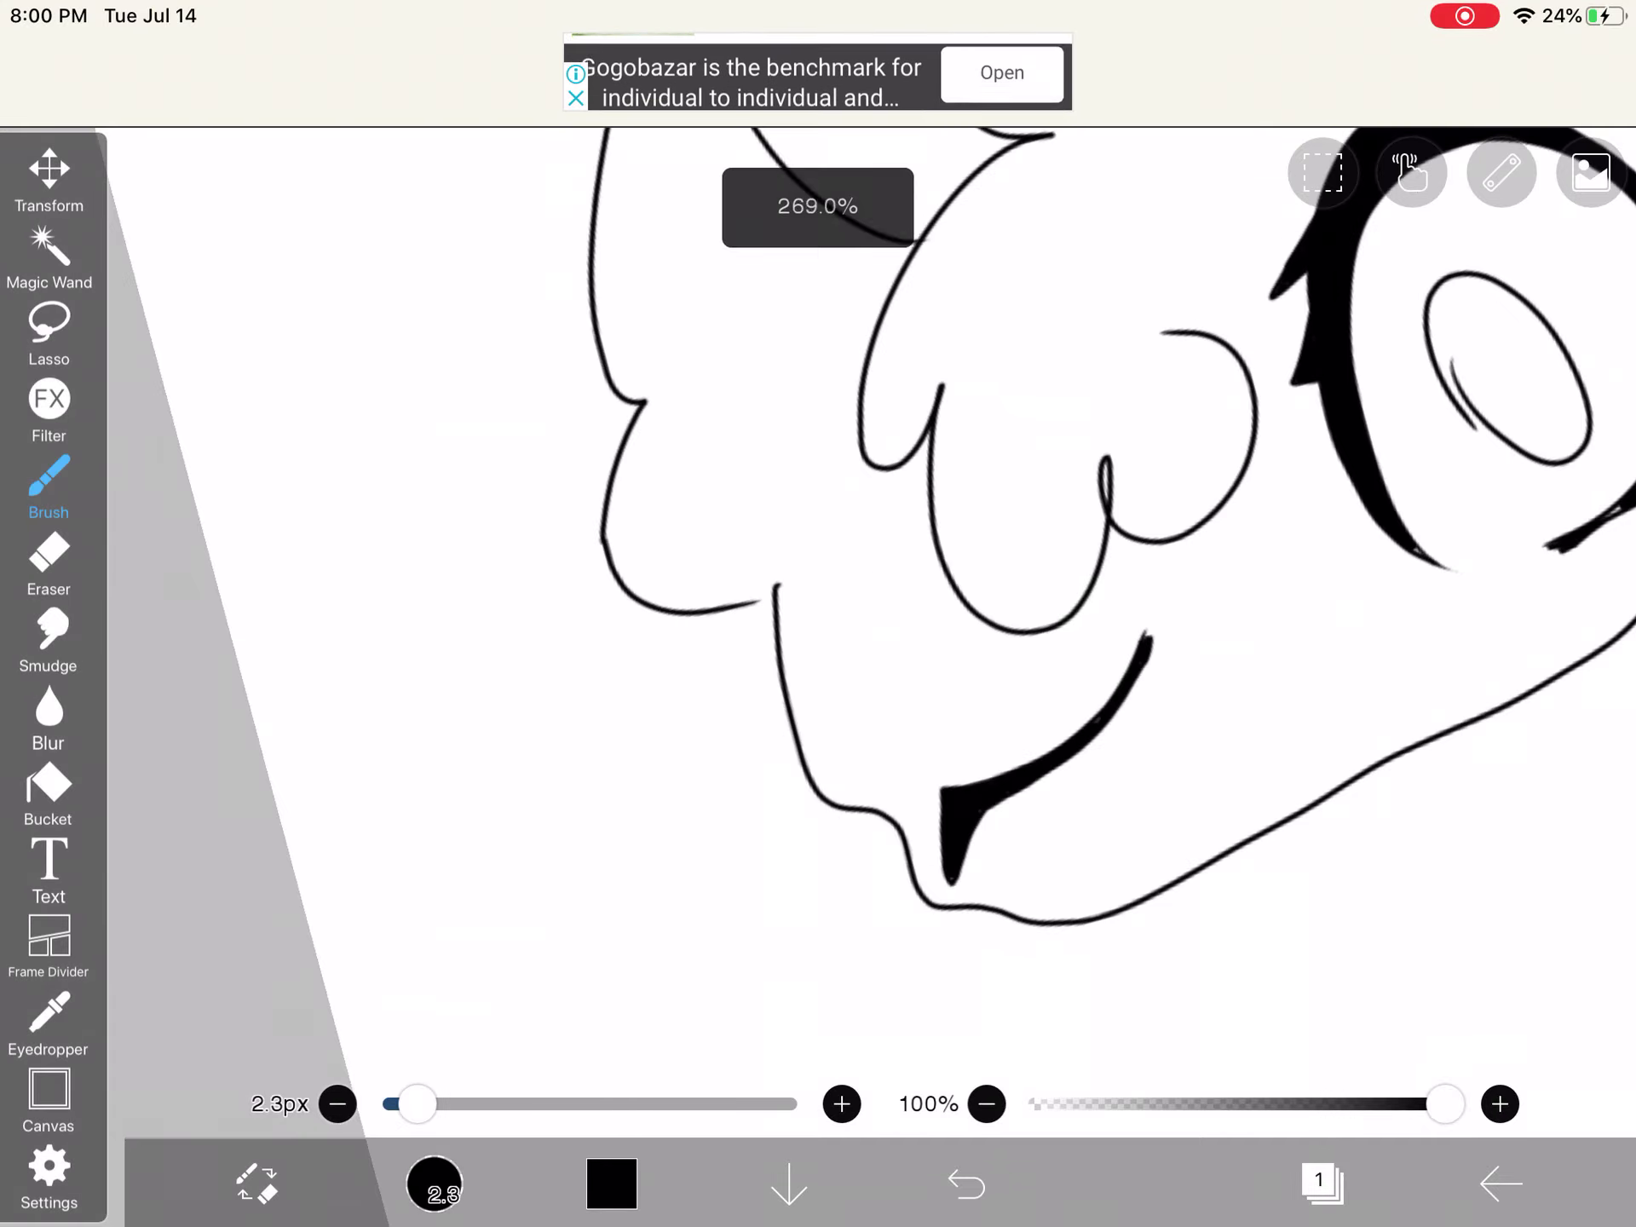
pyautogui.scroll(2, 818, 614)
pyautogui.scroll(-3, 818, 613)
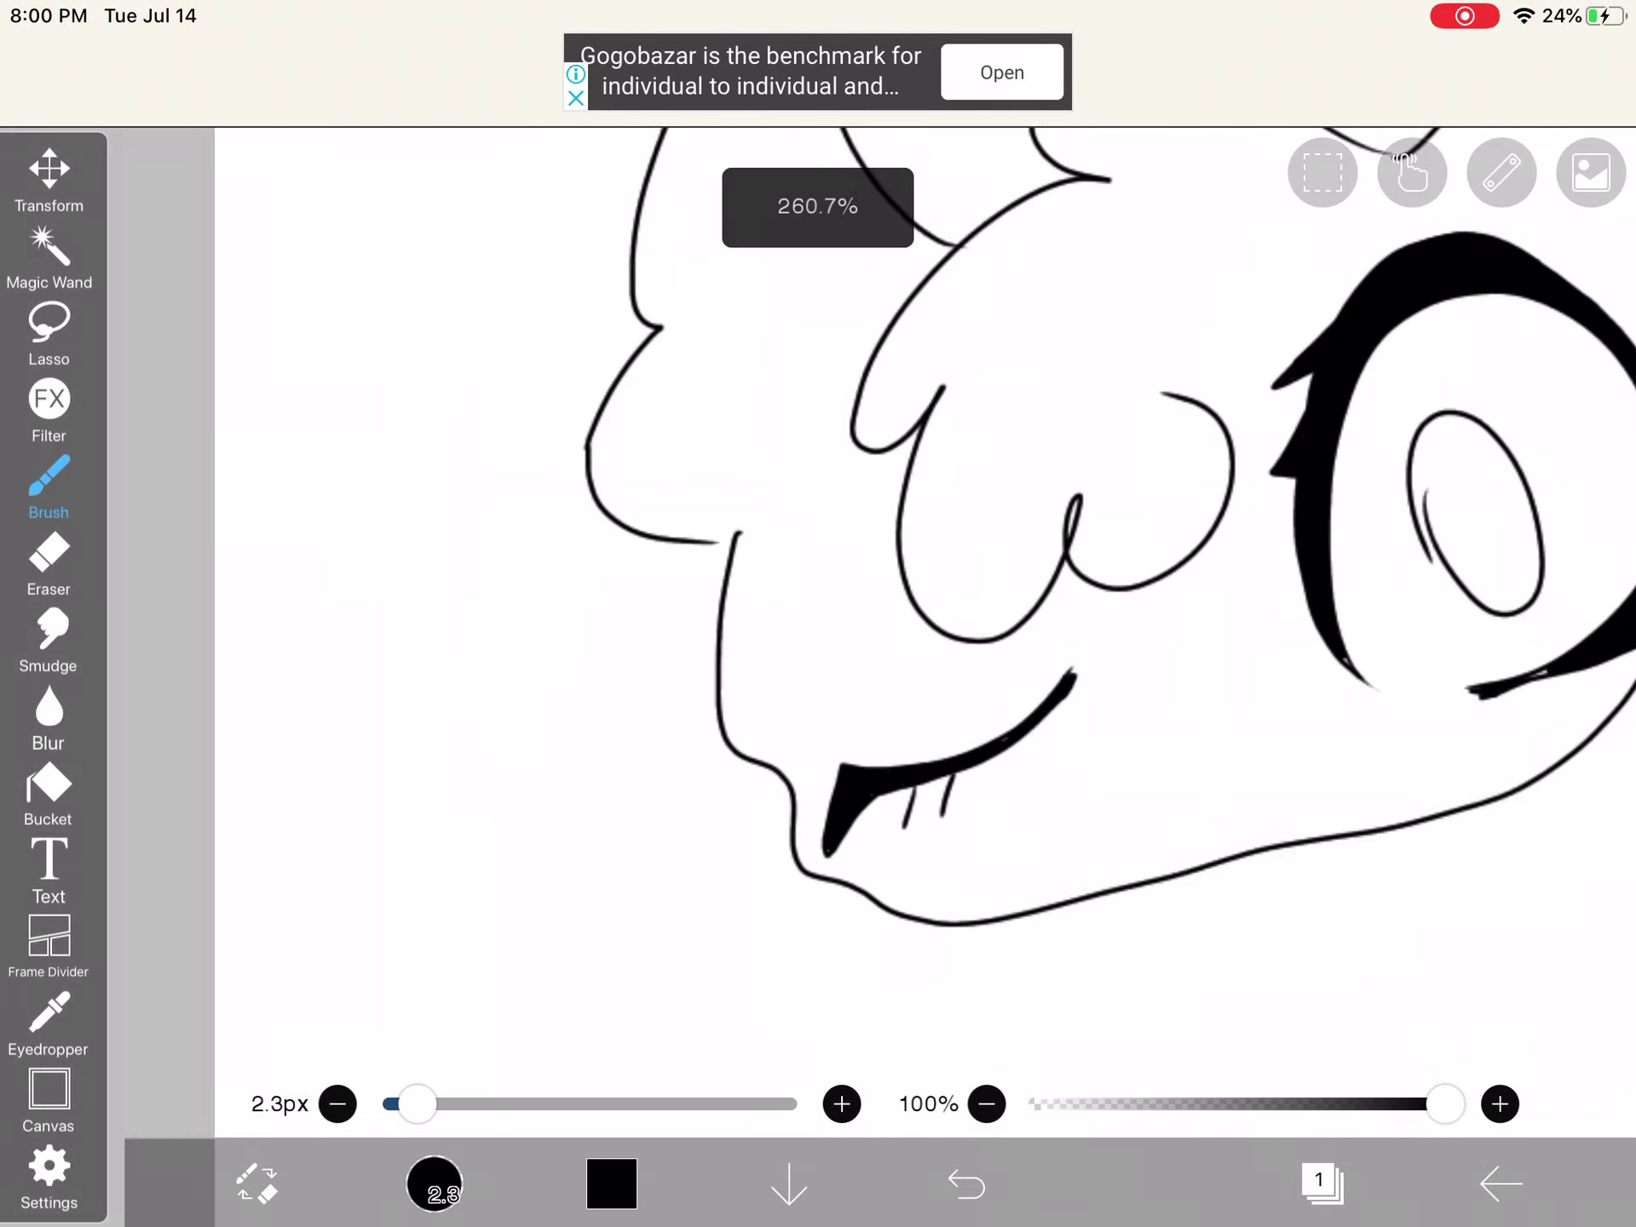
pyautogui.scroll(-2, 819, 613)
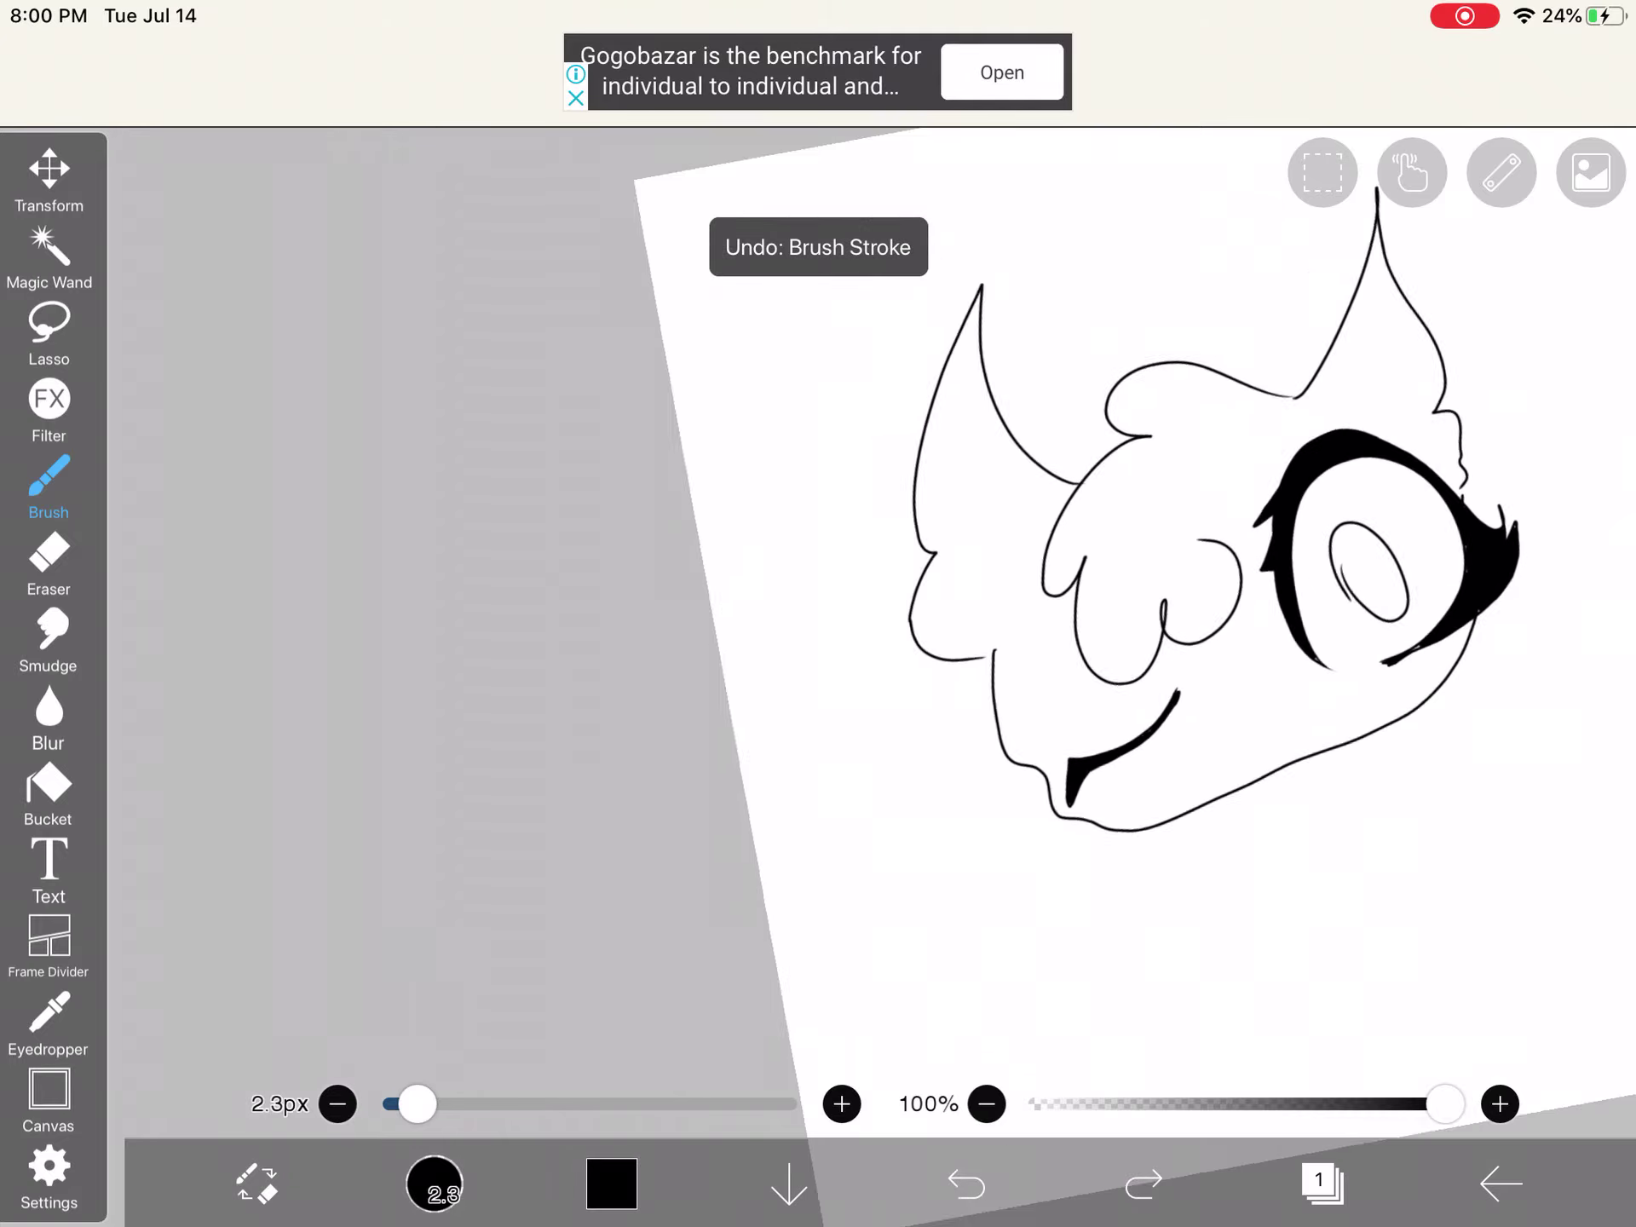
pyautogui.scroll(2, 818, 613)
pyautogui.scroll(3, 819, 614)
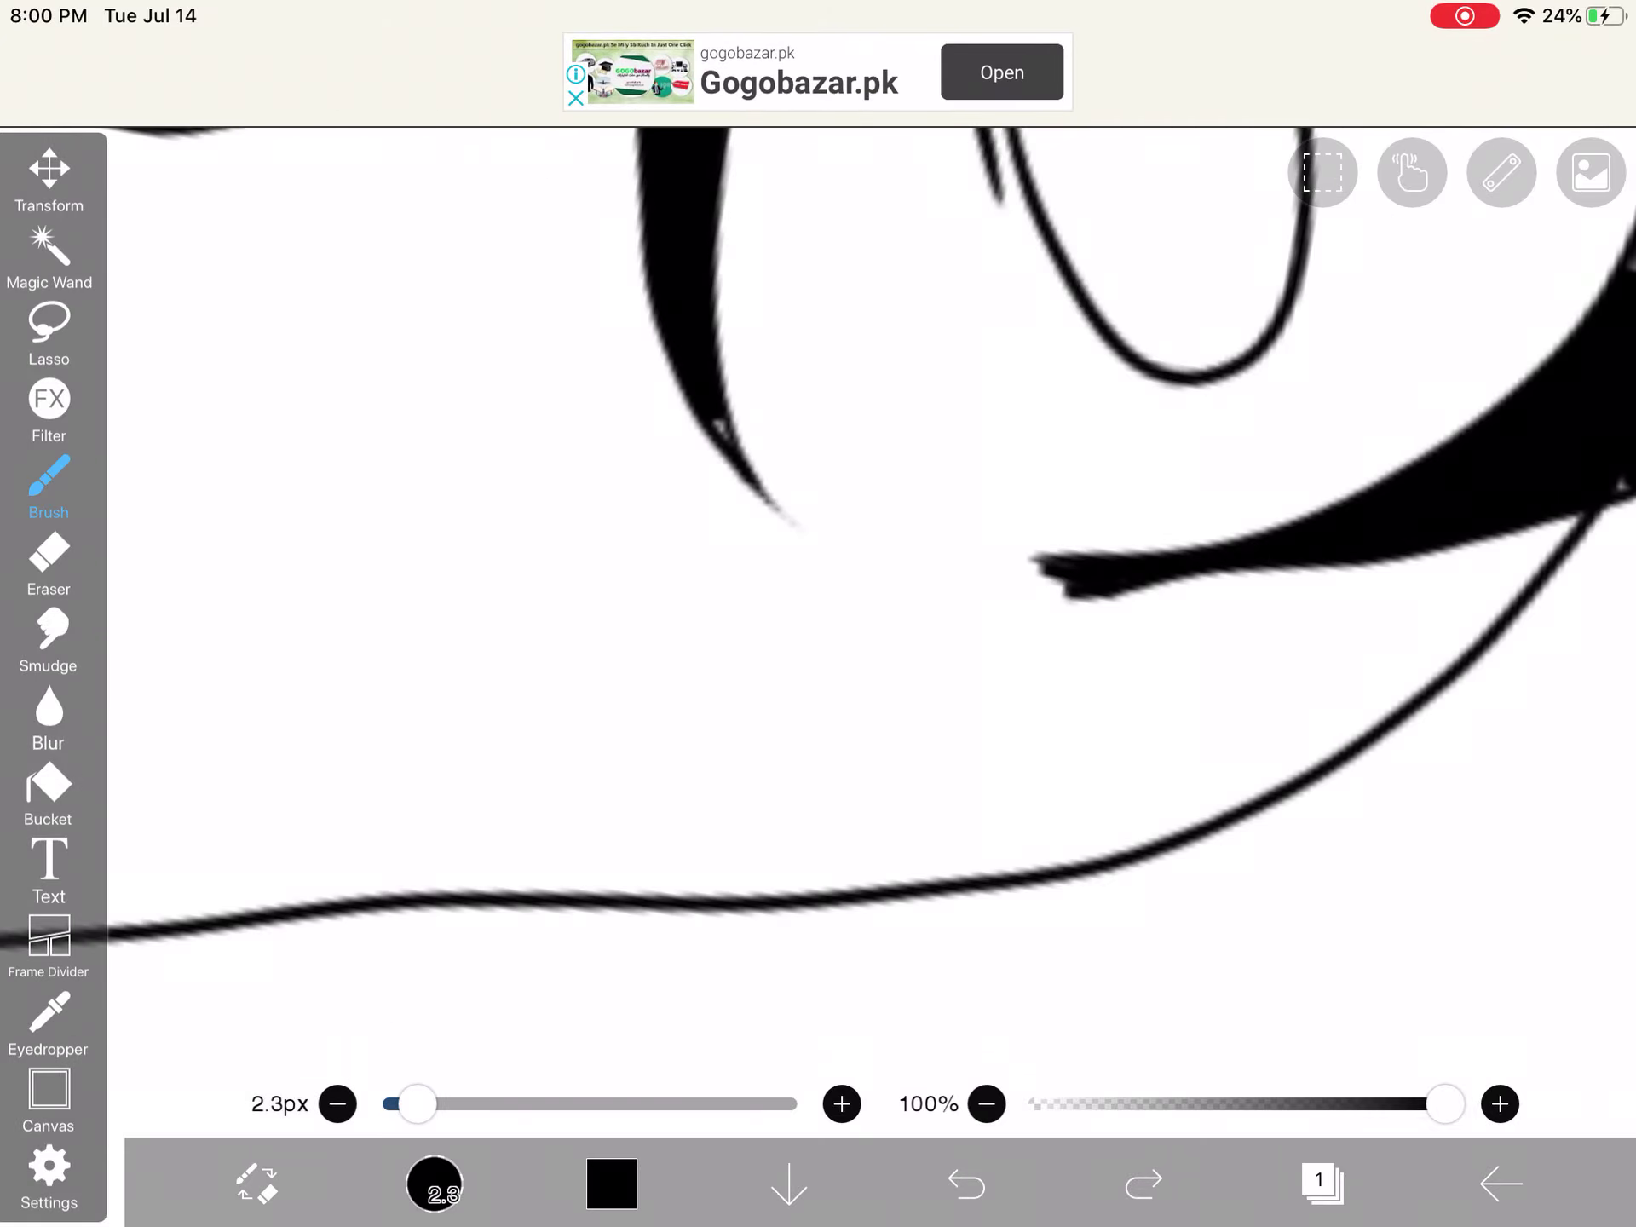
pyautogui.scroll(-3, 818, 614)
pyautogui.scroll(-2, 819, 614)
pyautogui.scroll(3, 819, 614)
pyautogui.scroll(1, 818, 613)
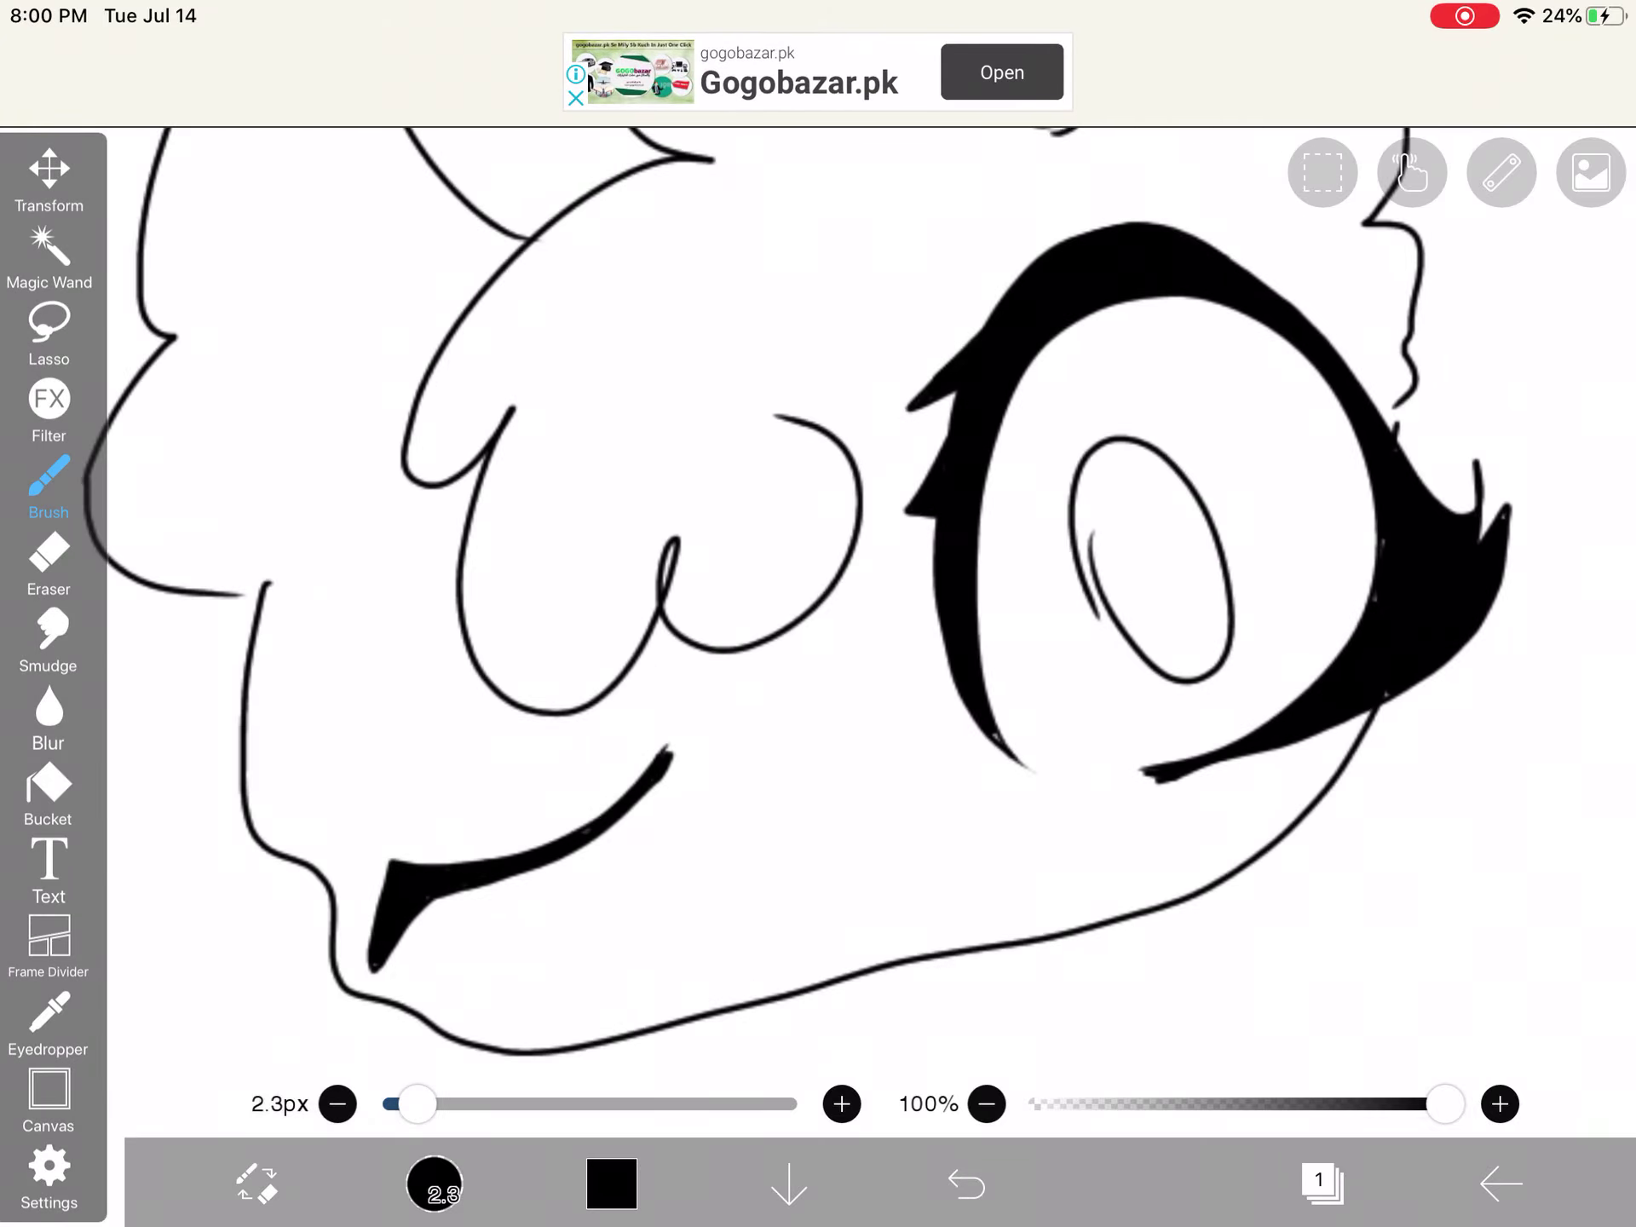
pyautogui.scroll(3, 819, 615)
pyautogui.scroll(3, 819, 614)
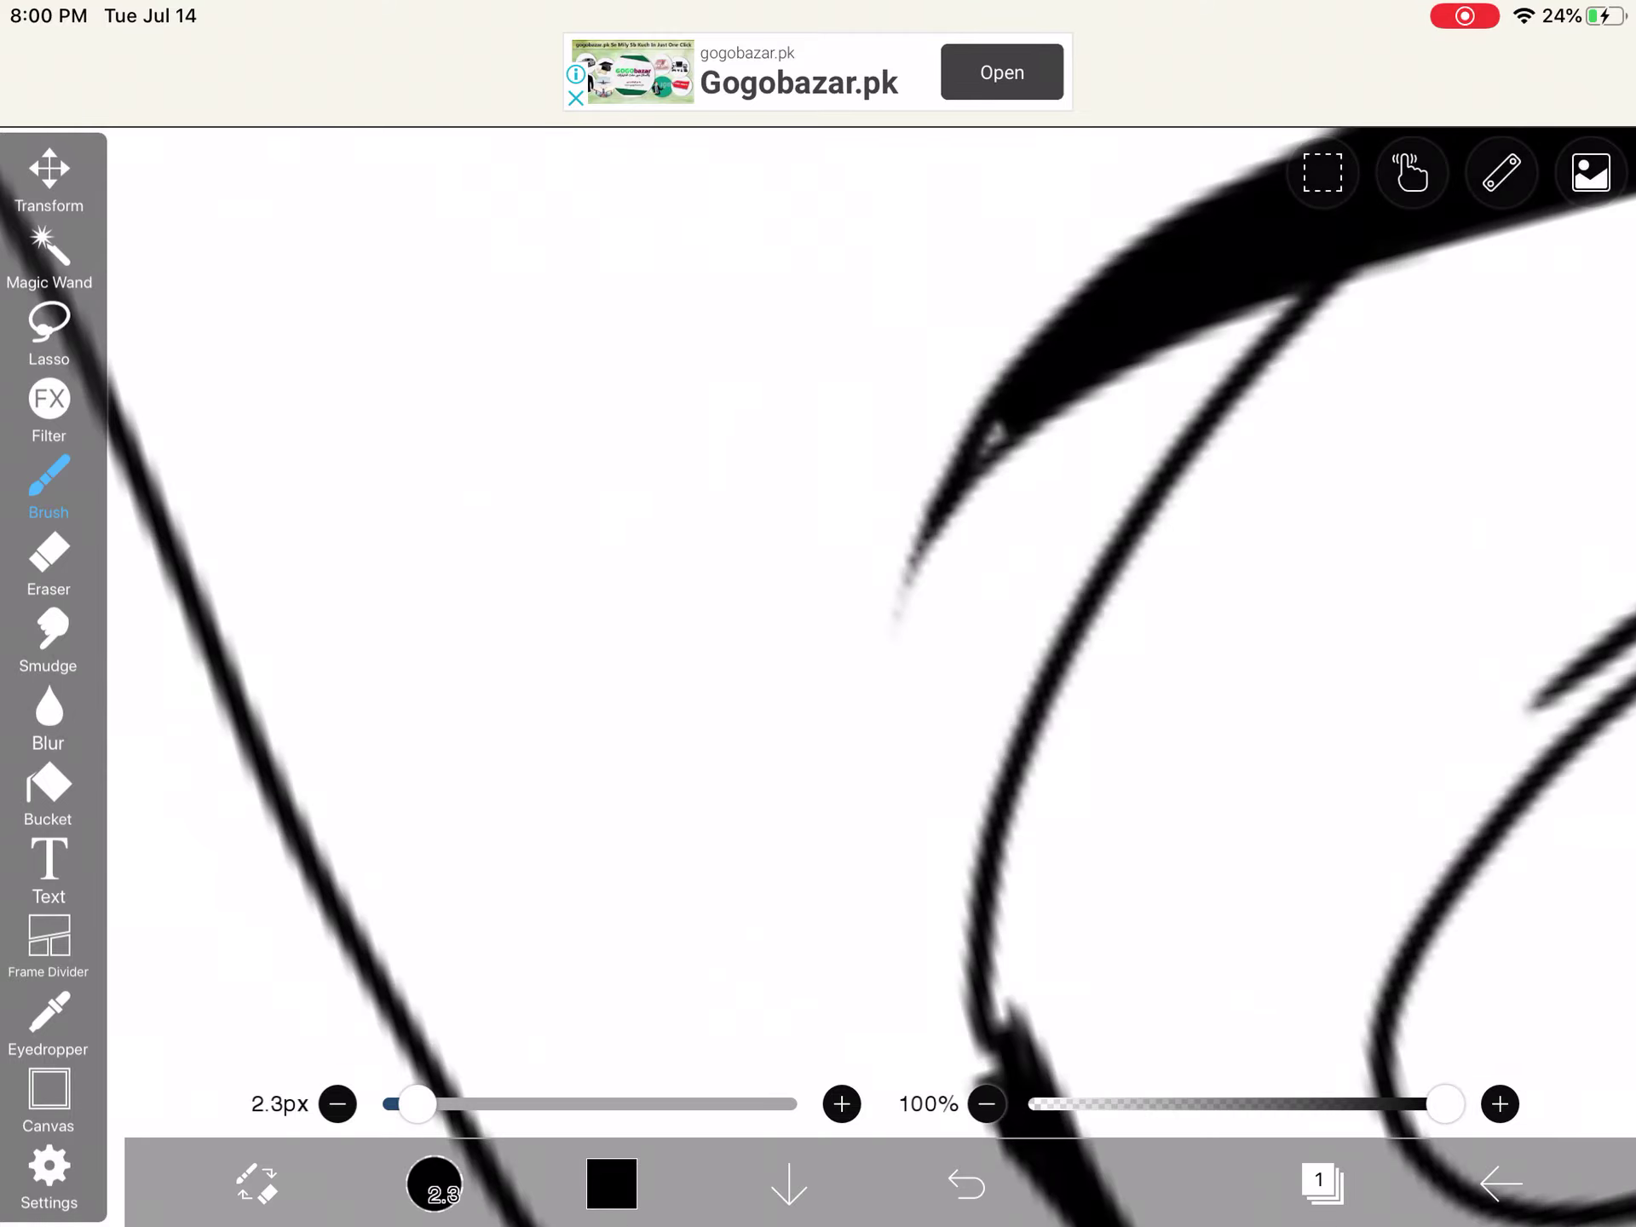
pyautogui.scroll(-5, 818, 614)
pyautogui.scroll(2, 819, 613)
pyautogui.scroll(3, 817, 614)
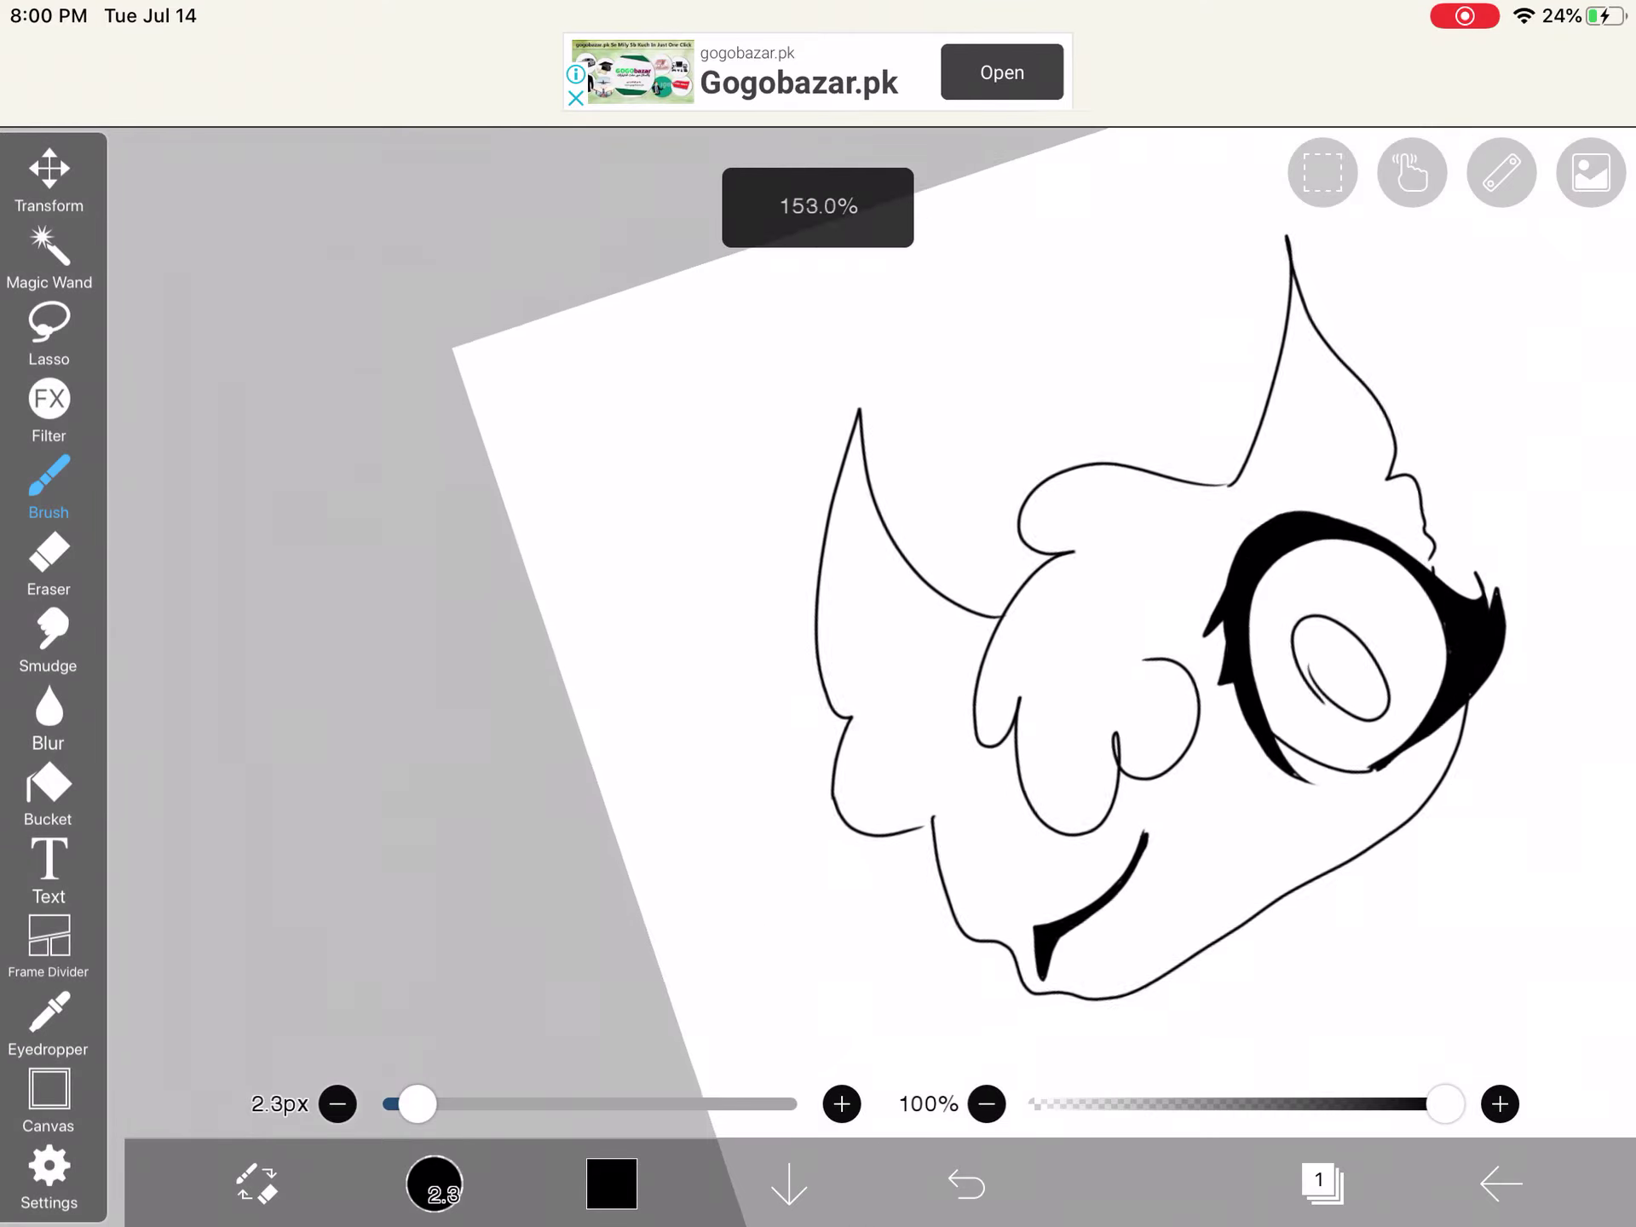
pyautogui.scroll(-3, 817, 613)
pyautogui.scroll(3, 818, 613)
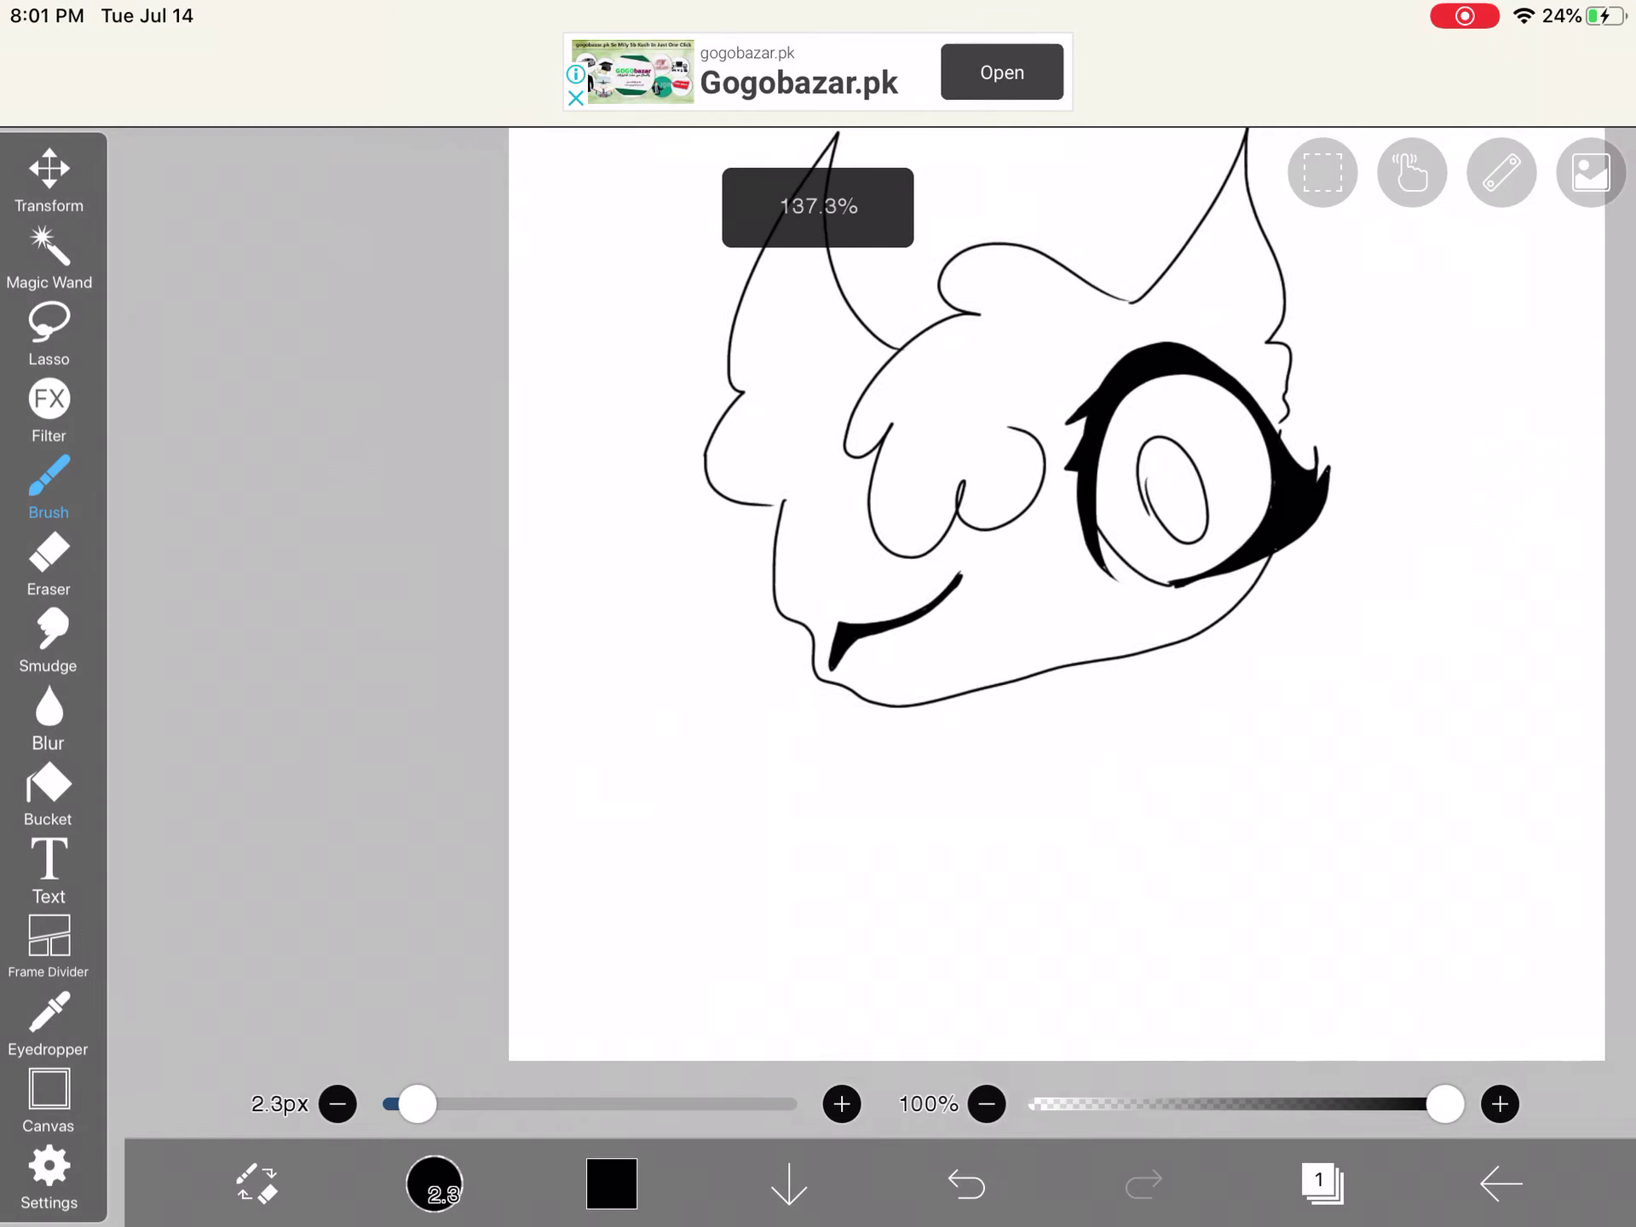
pyautogui.scroll(2, 818, 613)
pyautogui.scroll(1, 818, 615)
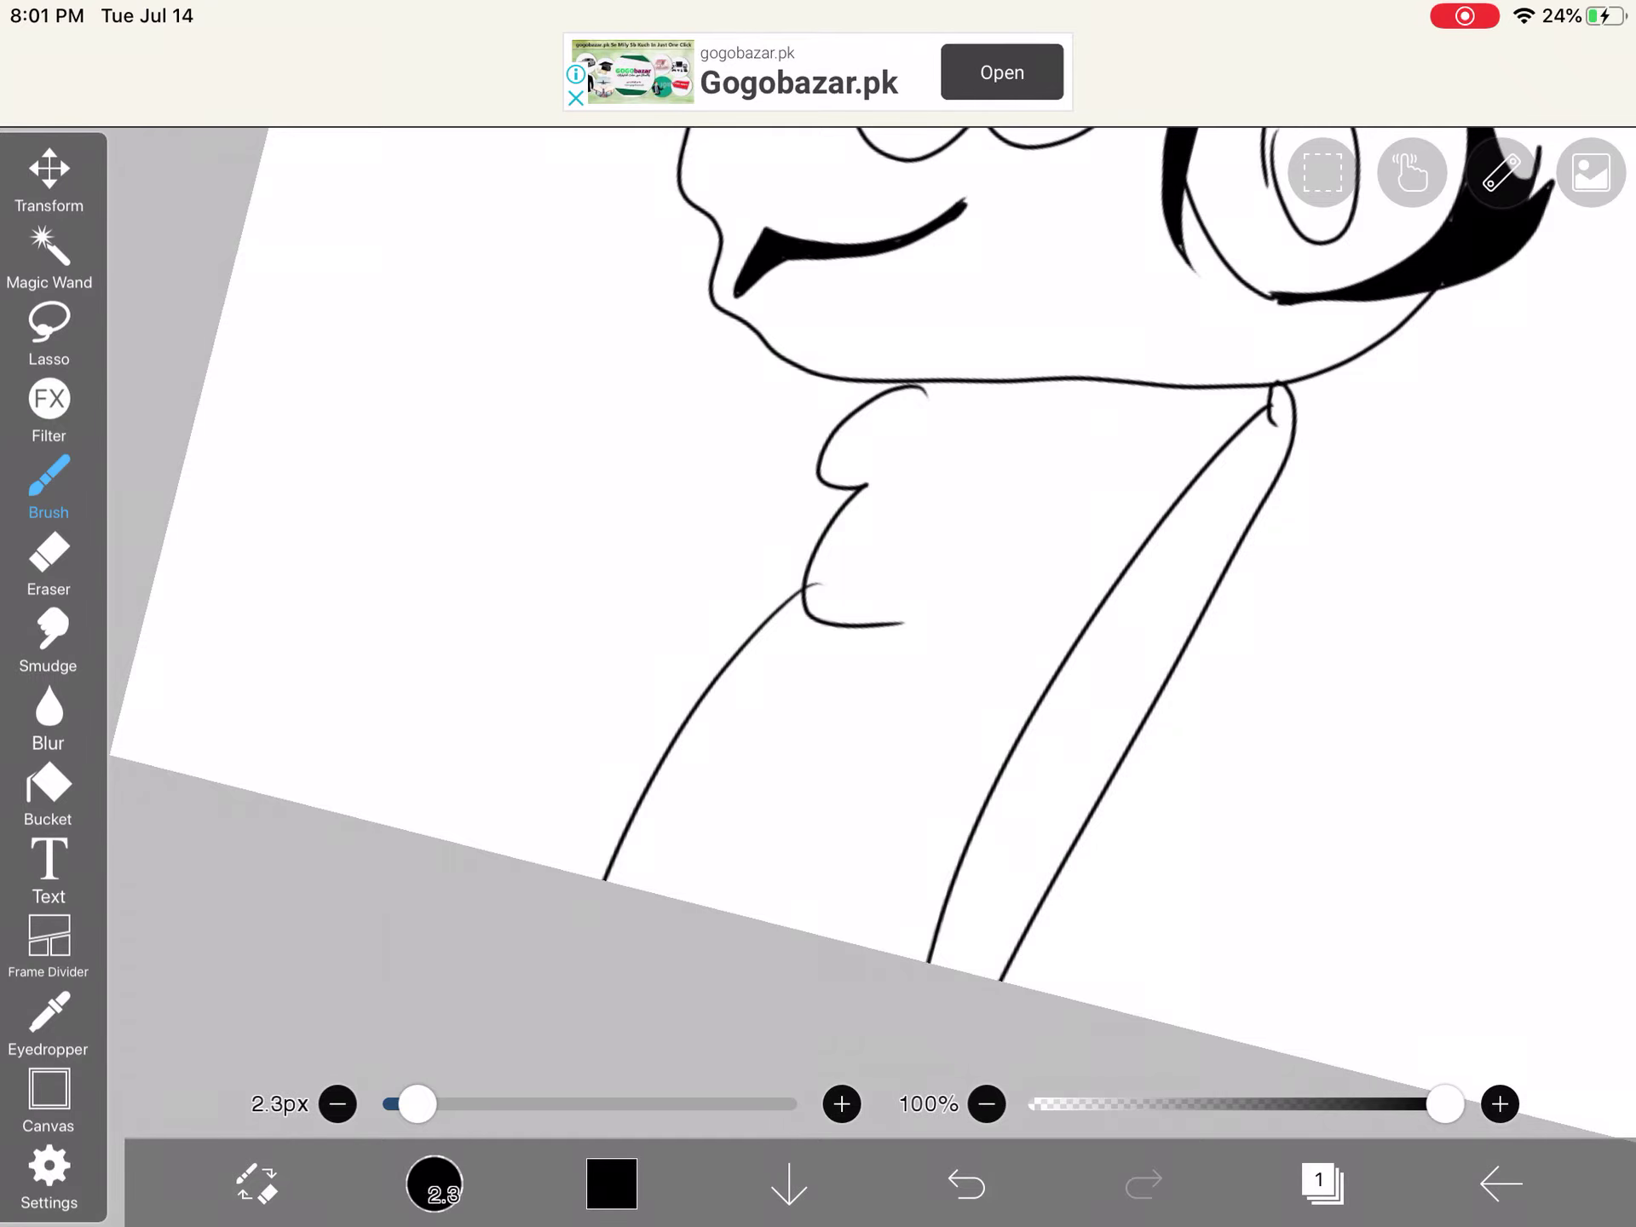
pyautogui.scroll(-3, 817, 614)
pyautogui.scroll(3, 818, 614)
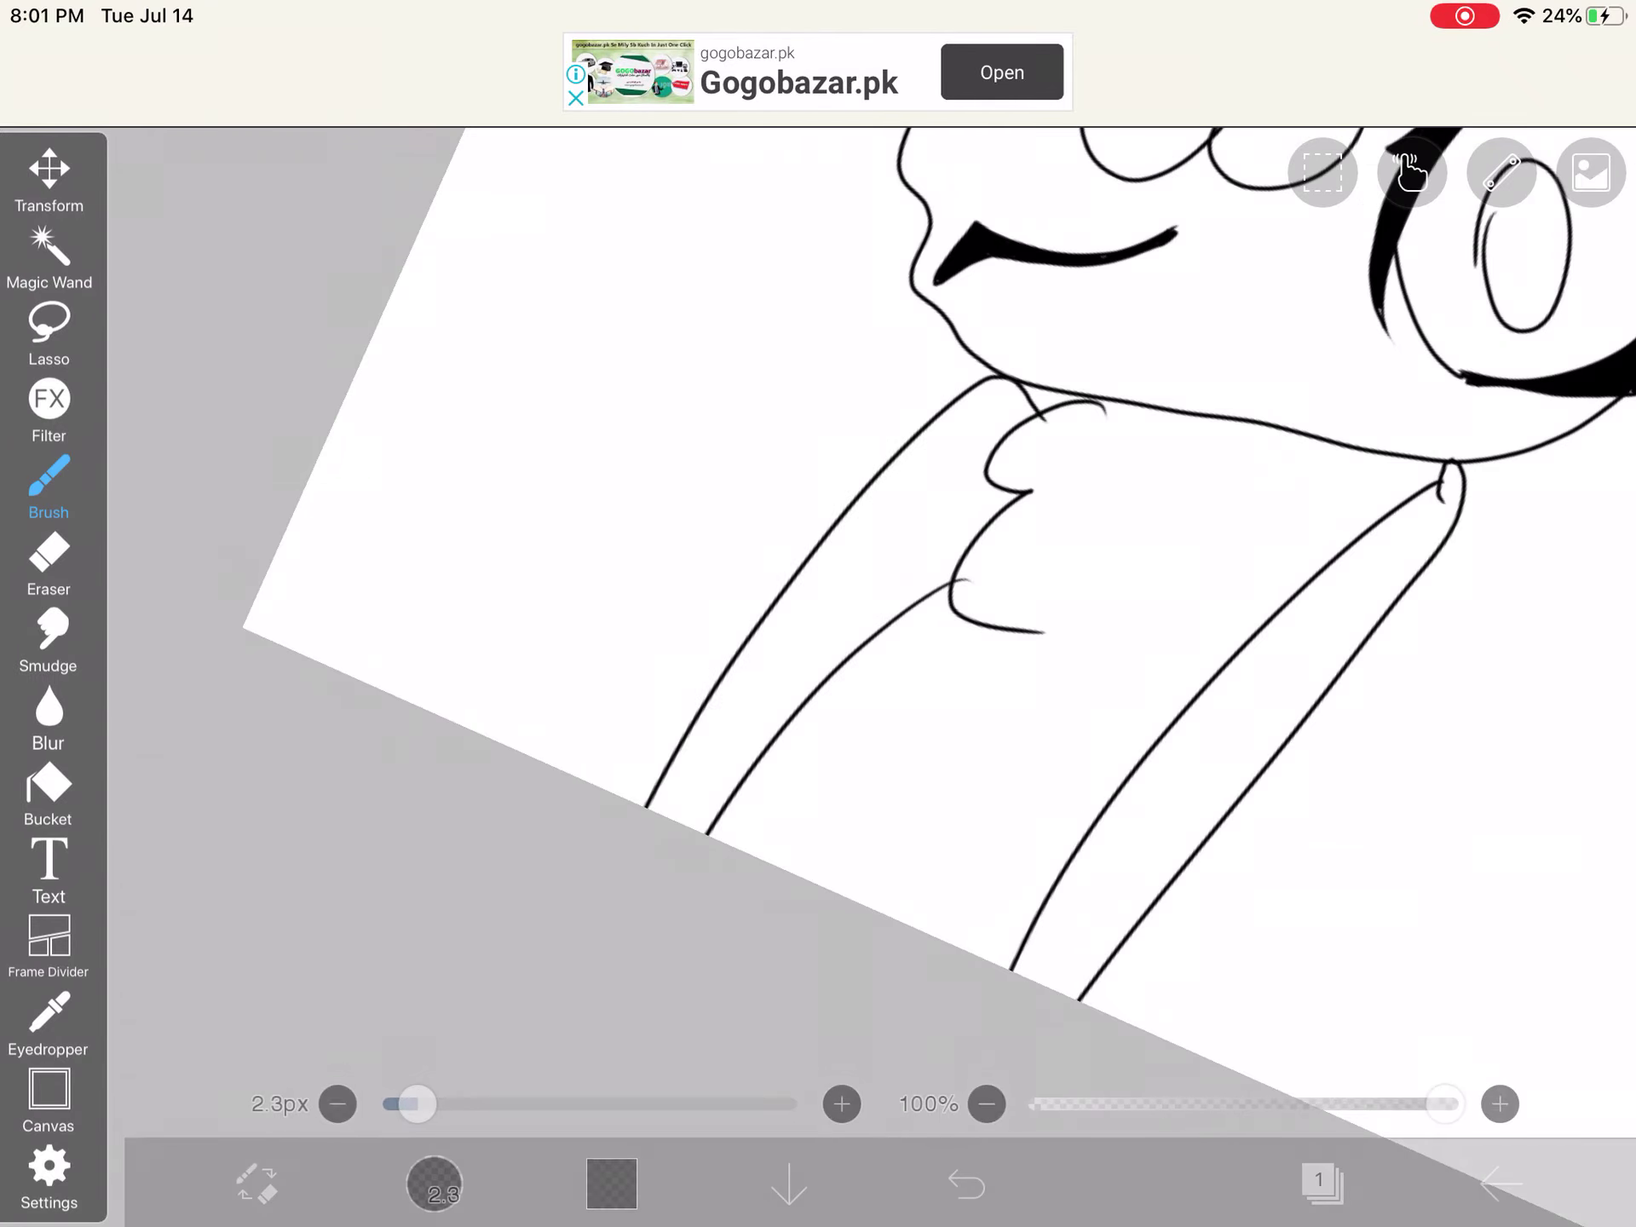
pyautogui.scroll(1, 819, 615)
# Step: Draw a small triangle nose and smiling mouth, then undo a wavy strand beside the neck
pyautogui.click(966, 1183)
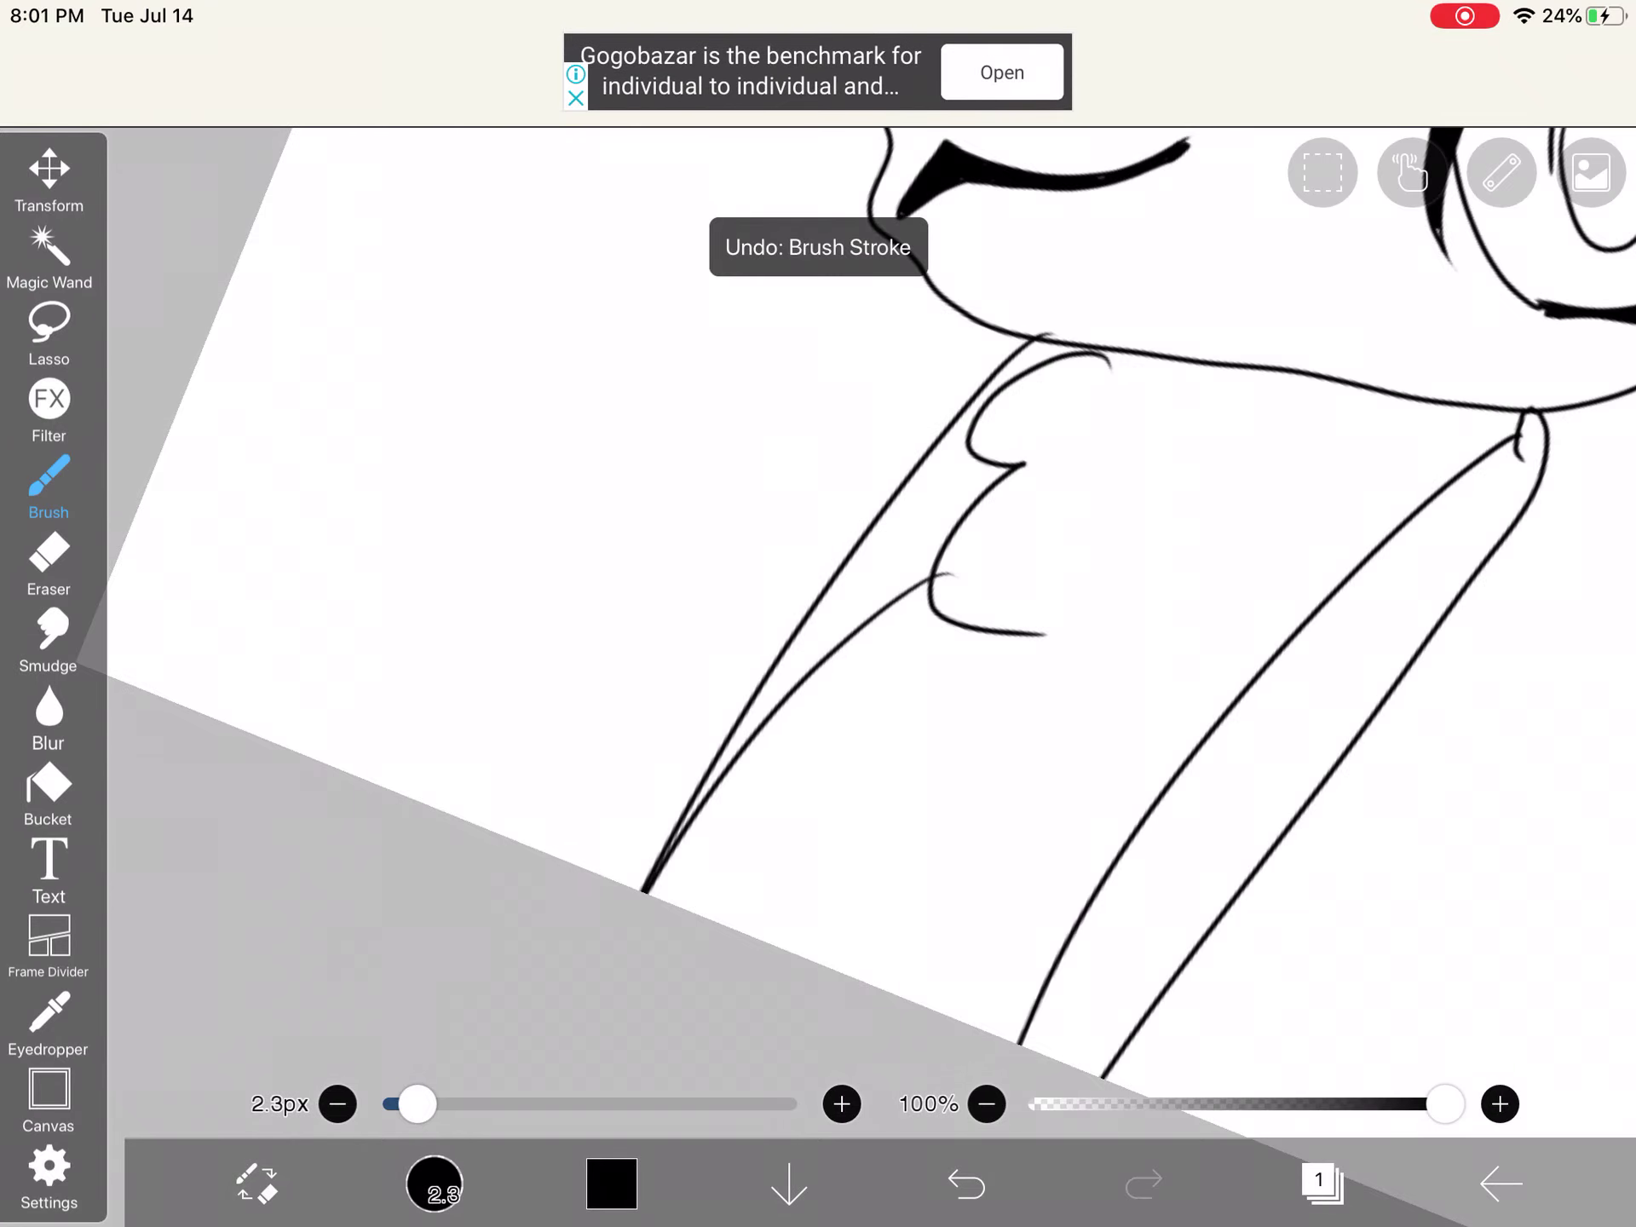
pyautogui.scroll(-3, 817, 613)
pyautogui.scroll(2, 818, 613)
pyautogui.scroll(5, 818, 614)
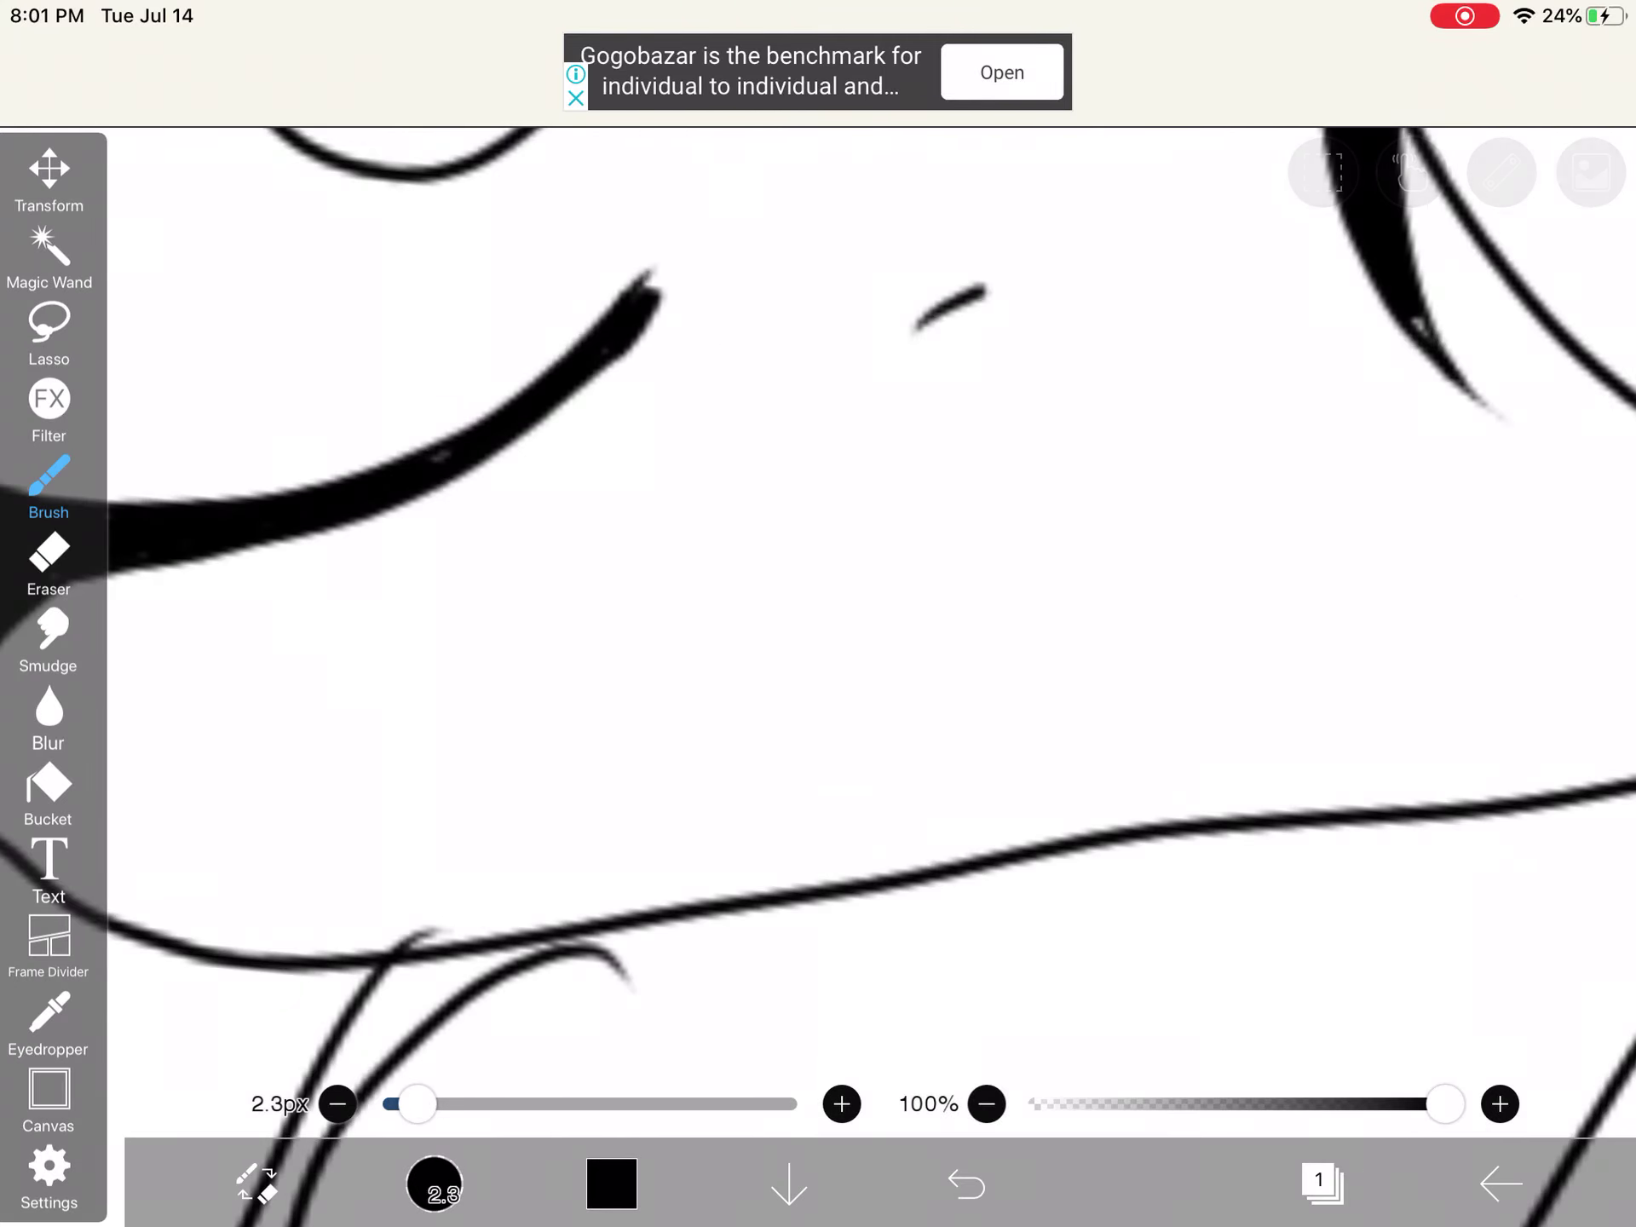
pyautogui.moveTo(940, 314); pyautogui.dragTo(1093, 296)
pyautogui.moveTo(844, 600); pyautogui.dragTo(1195, 518)
pyautogui.scroll(-5, 819, 614)
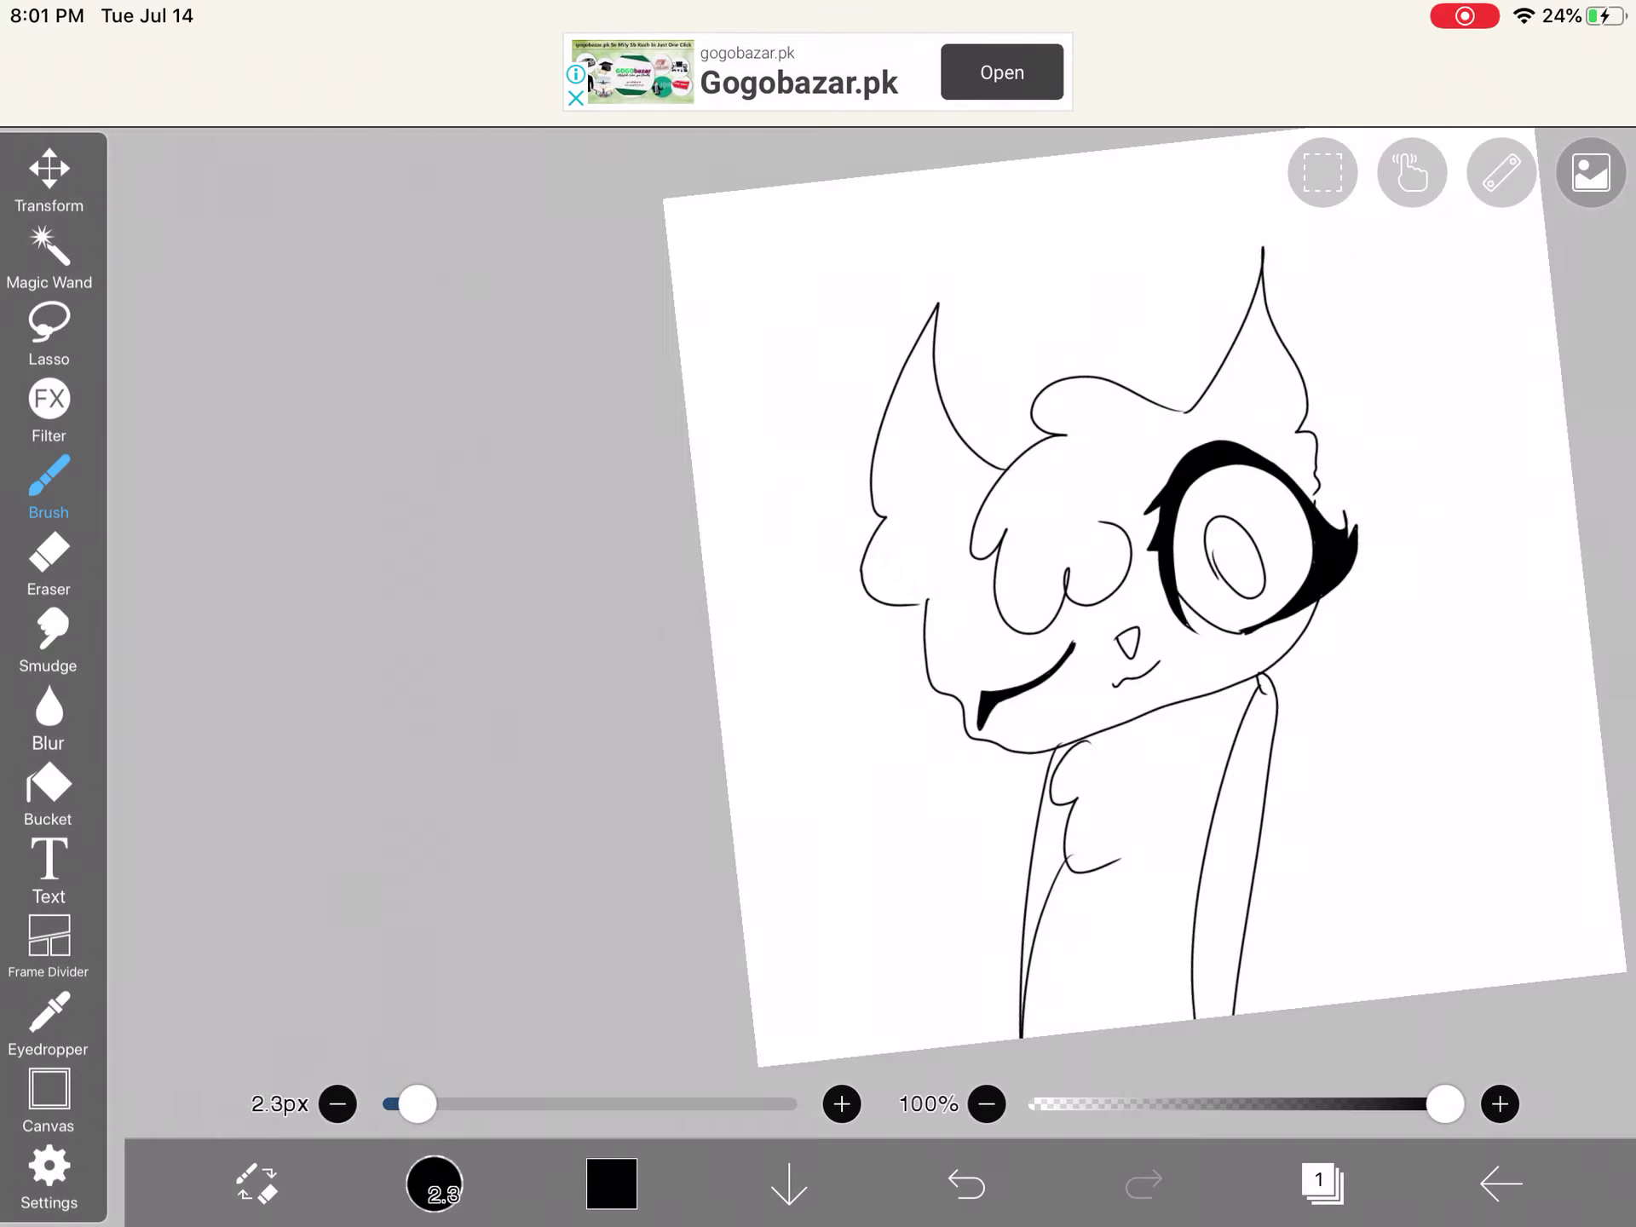
pyautogui.scroll(3, 972, 614)
pyautogui.scroll(3, 1049, 722)
pyautogui.scroll(2, 1048, 723)
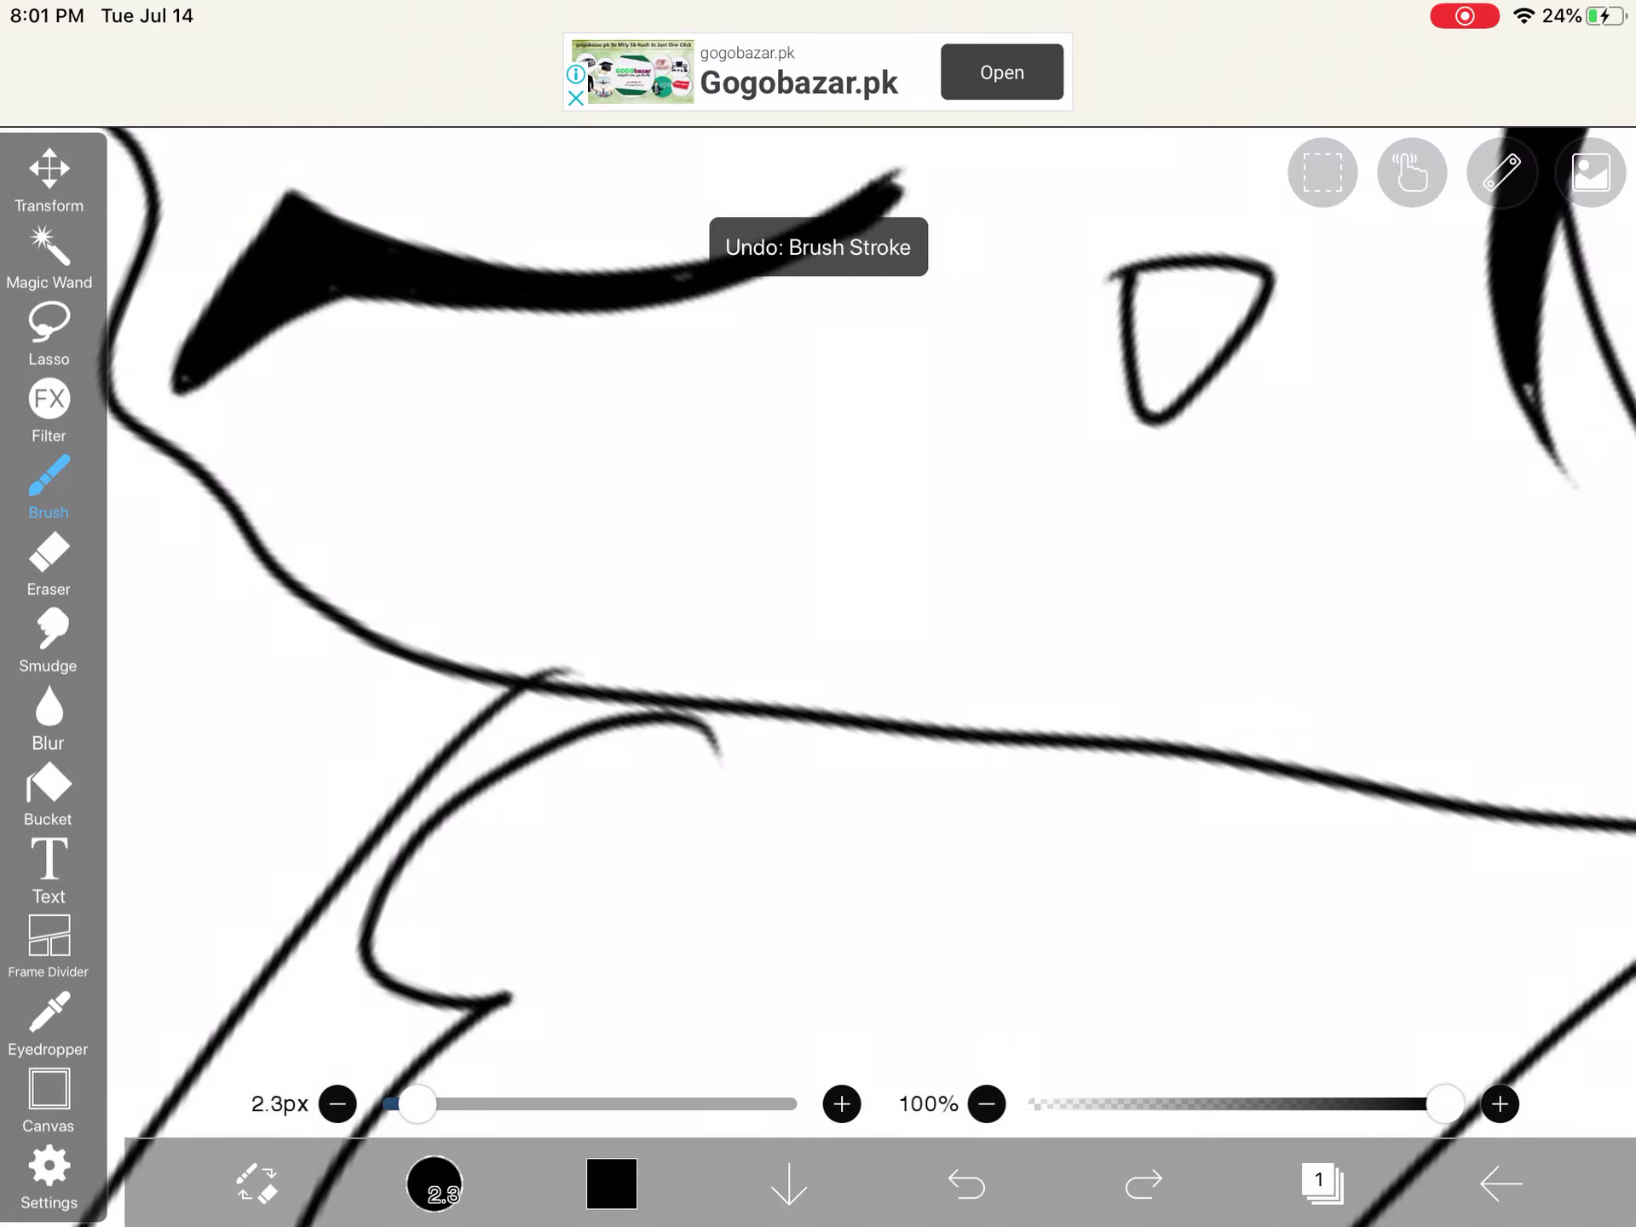
pyautogui.scroll(-5, 818, 614)
pyautogui.scroll(3, 1099, 512)
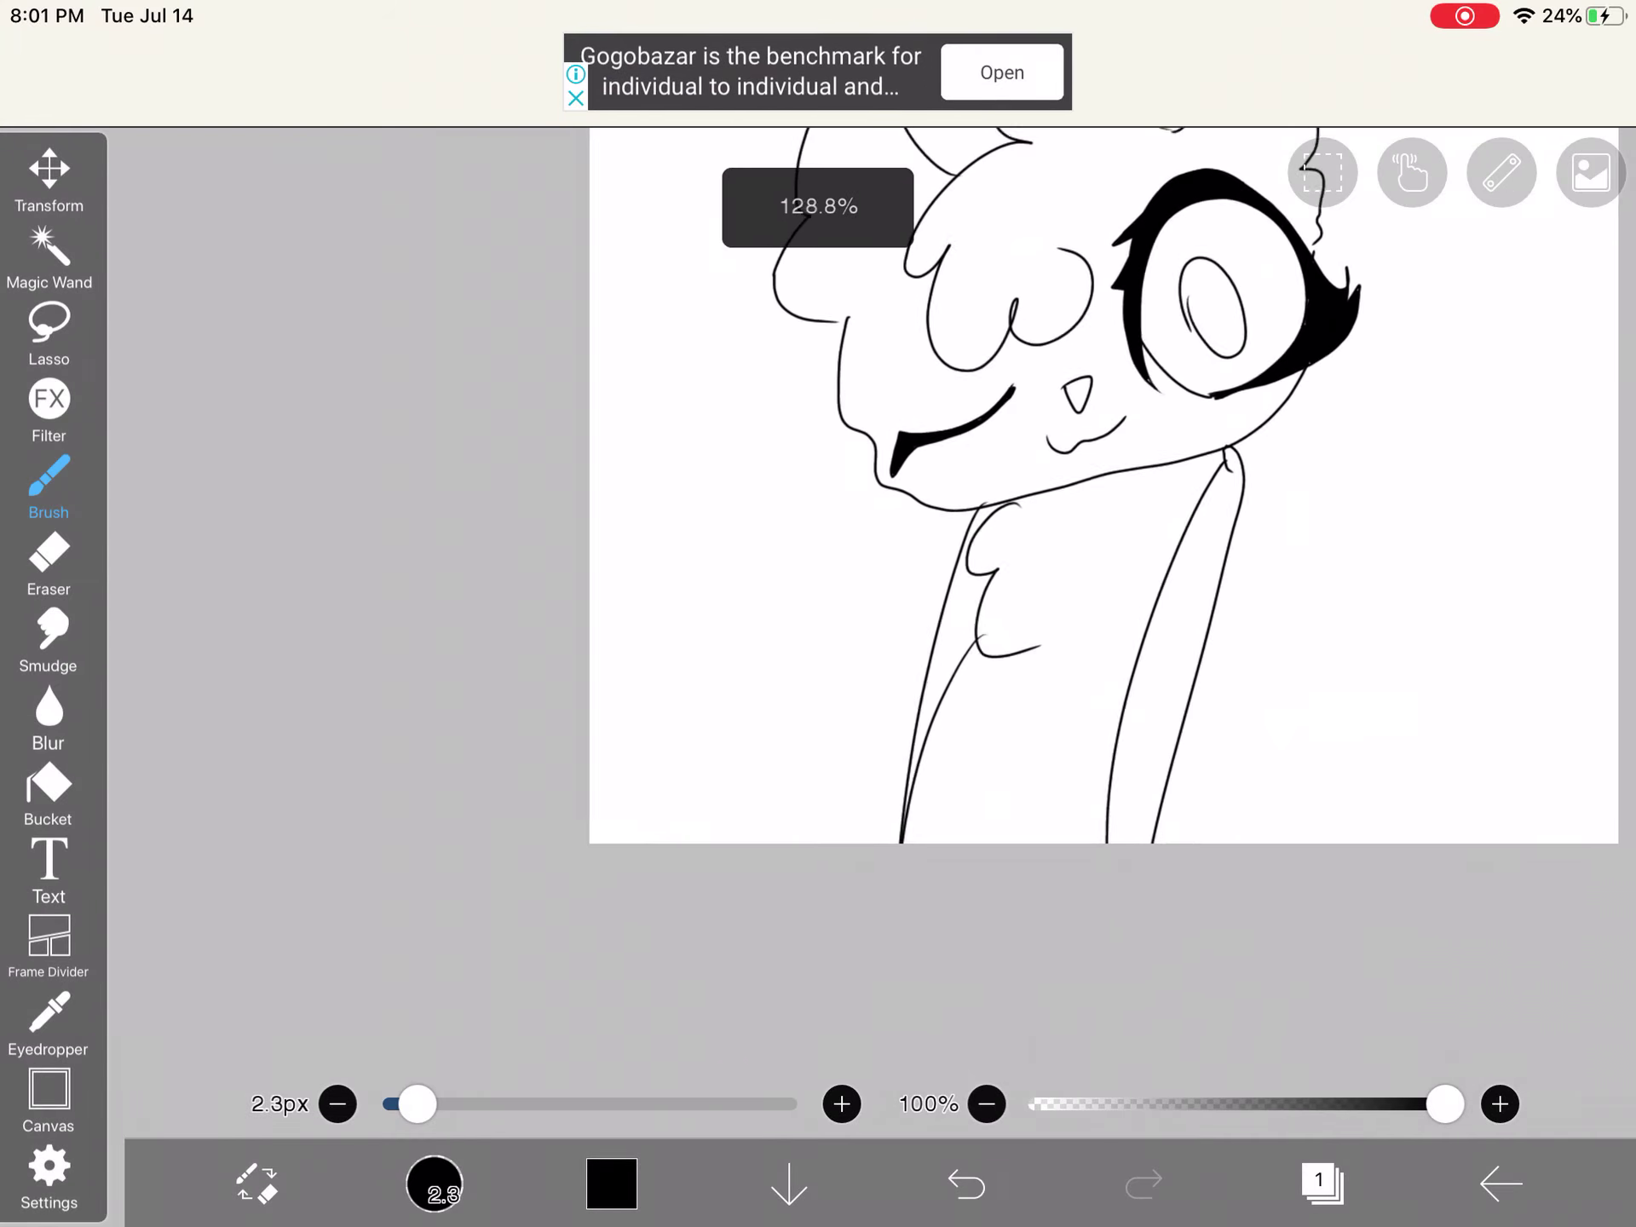
pyautogui.moveTo(1356, 538); pyautogui.dragTo(1320, 701)
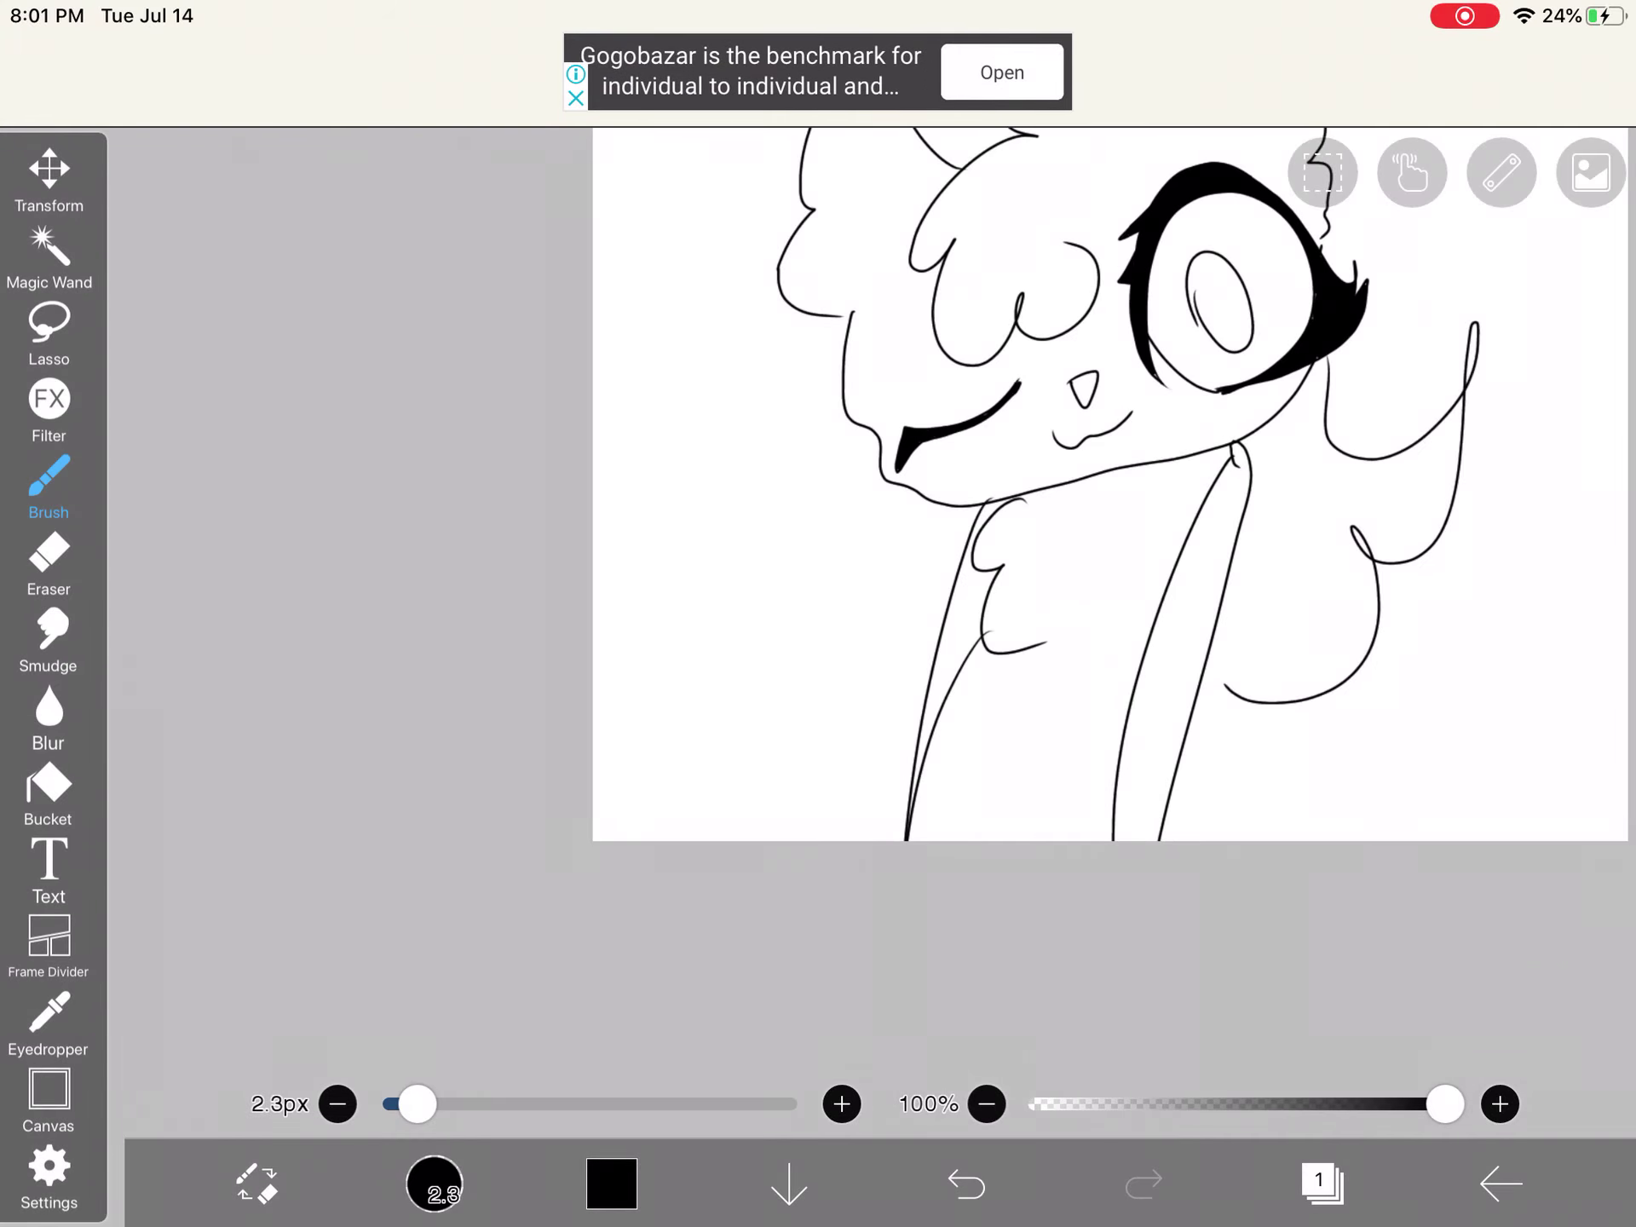
pyautogui.click(966, 1184)
pyautogui.scroll(2, 1099, 512)
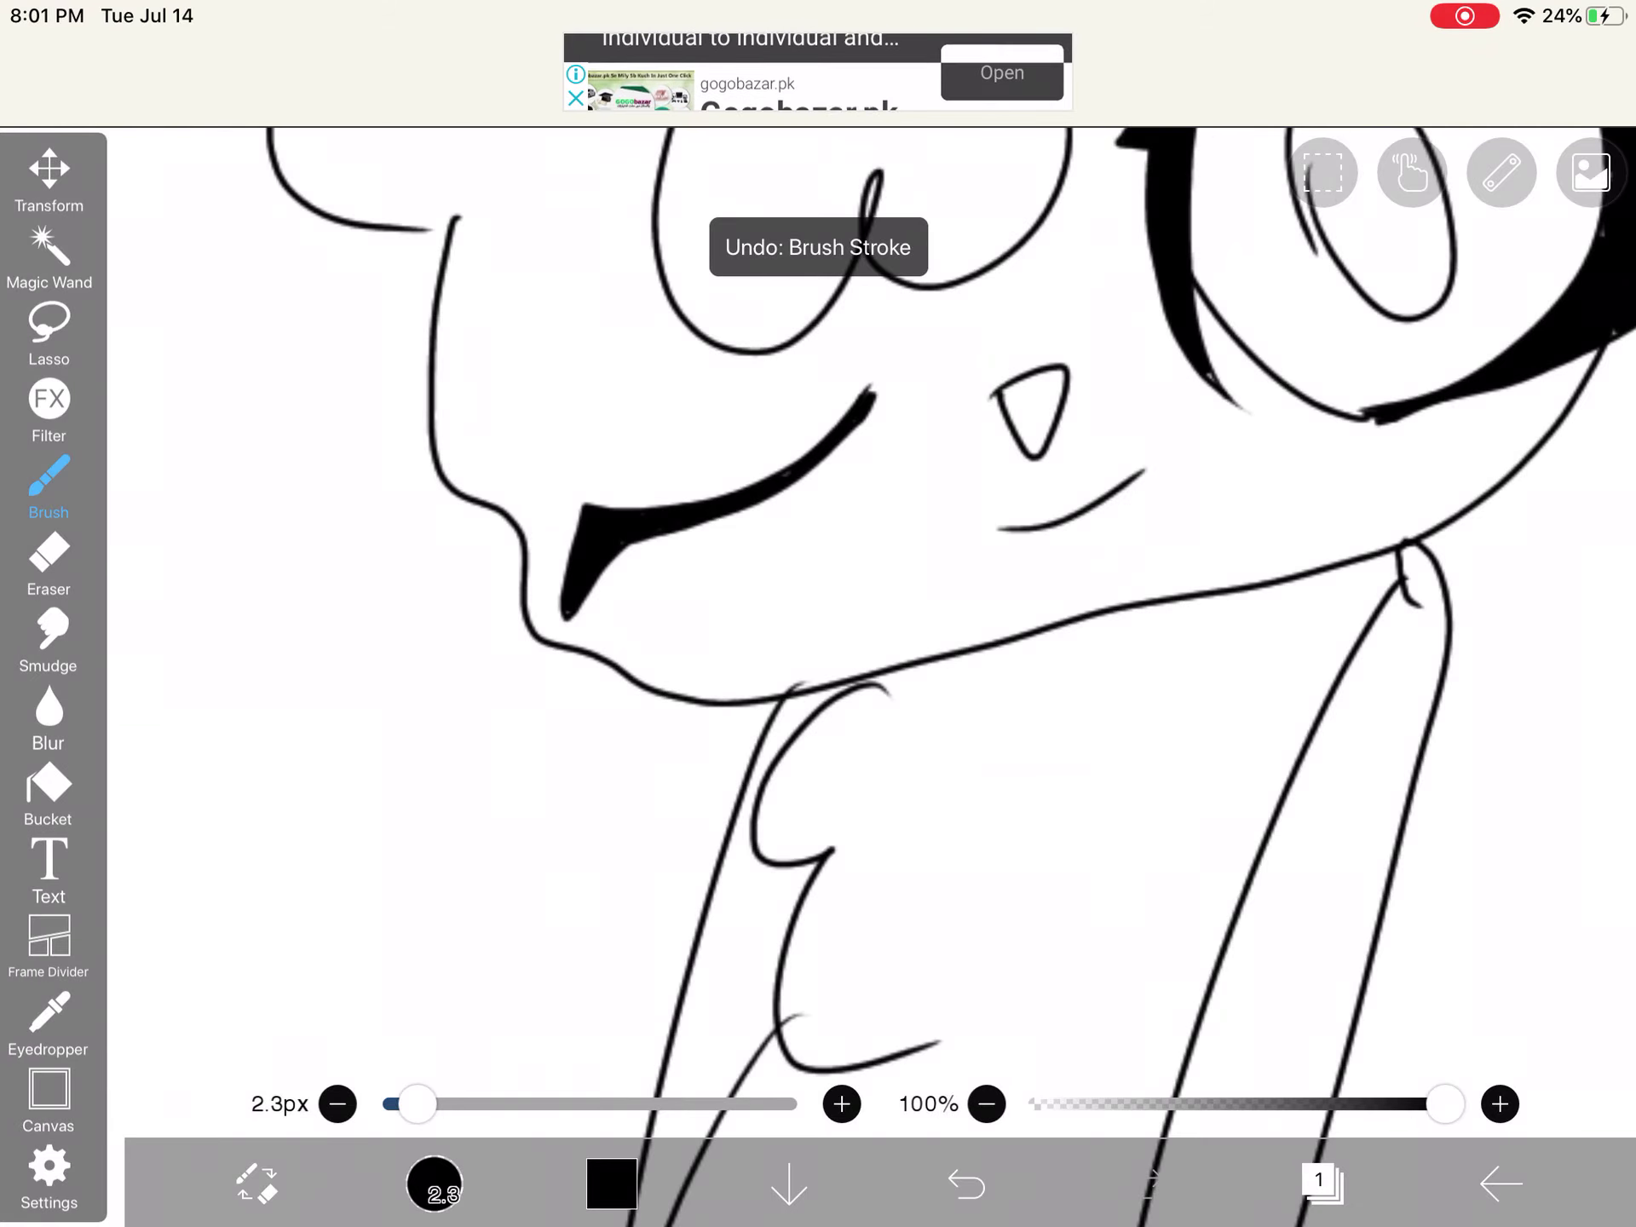
pyautogui.scroll(-3, 1075, 512)
pyautogui.scroll(2, 971, 511)
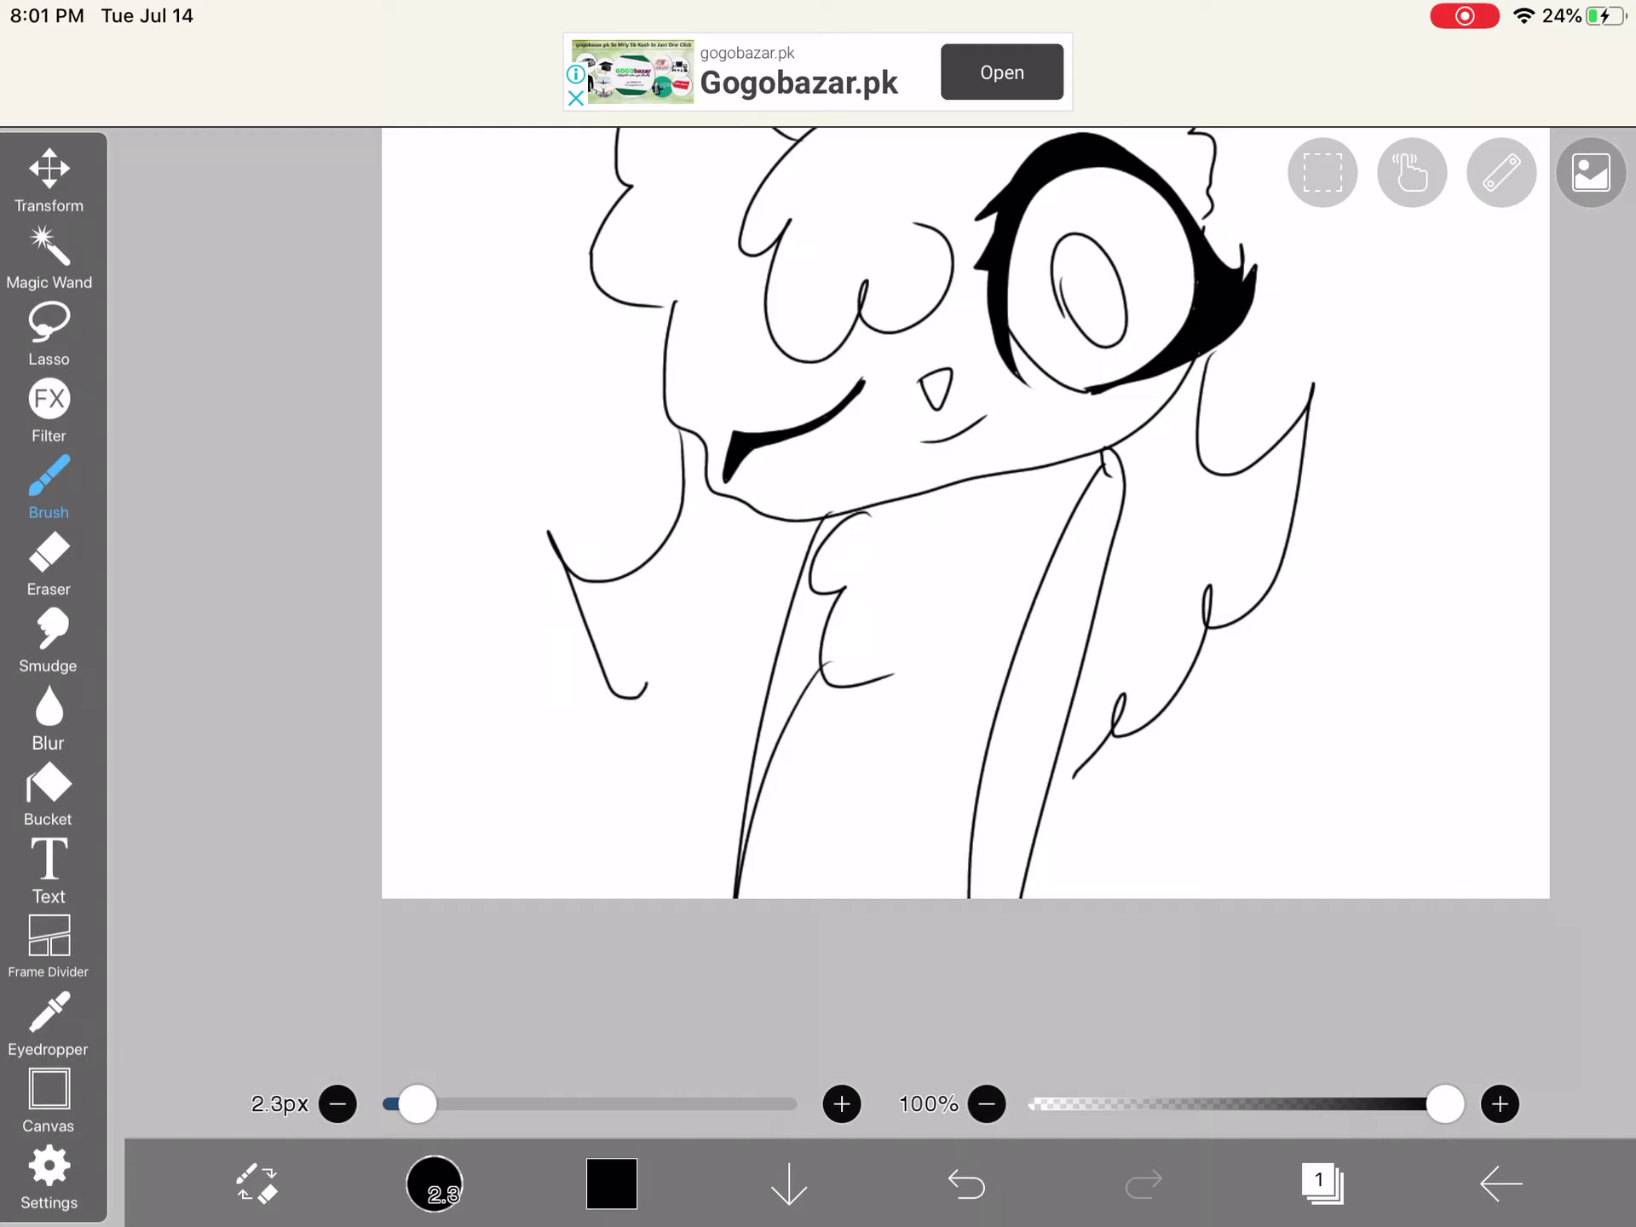
pyautogui.scroll(-5, 965, 512)
pyautogui.scroll(1, 1202, 454)
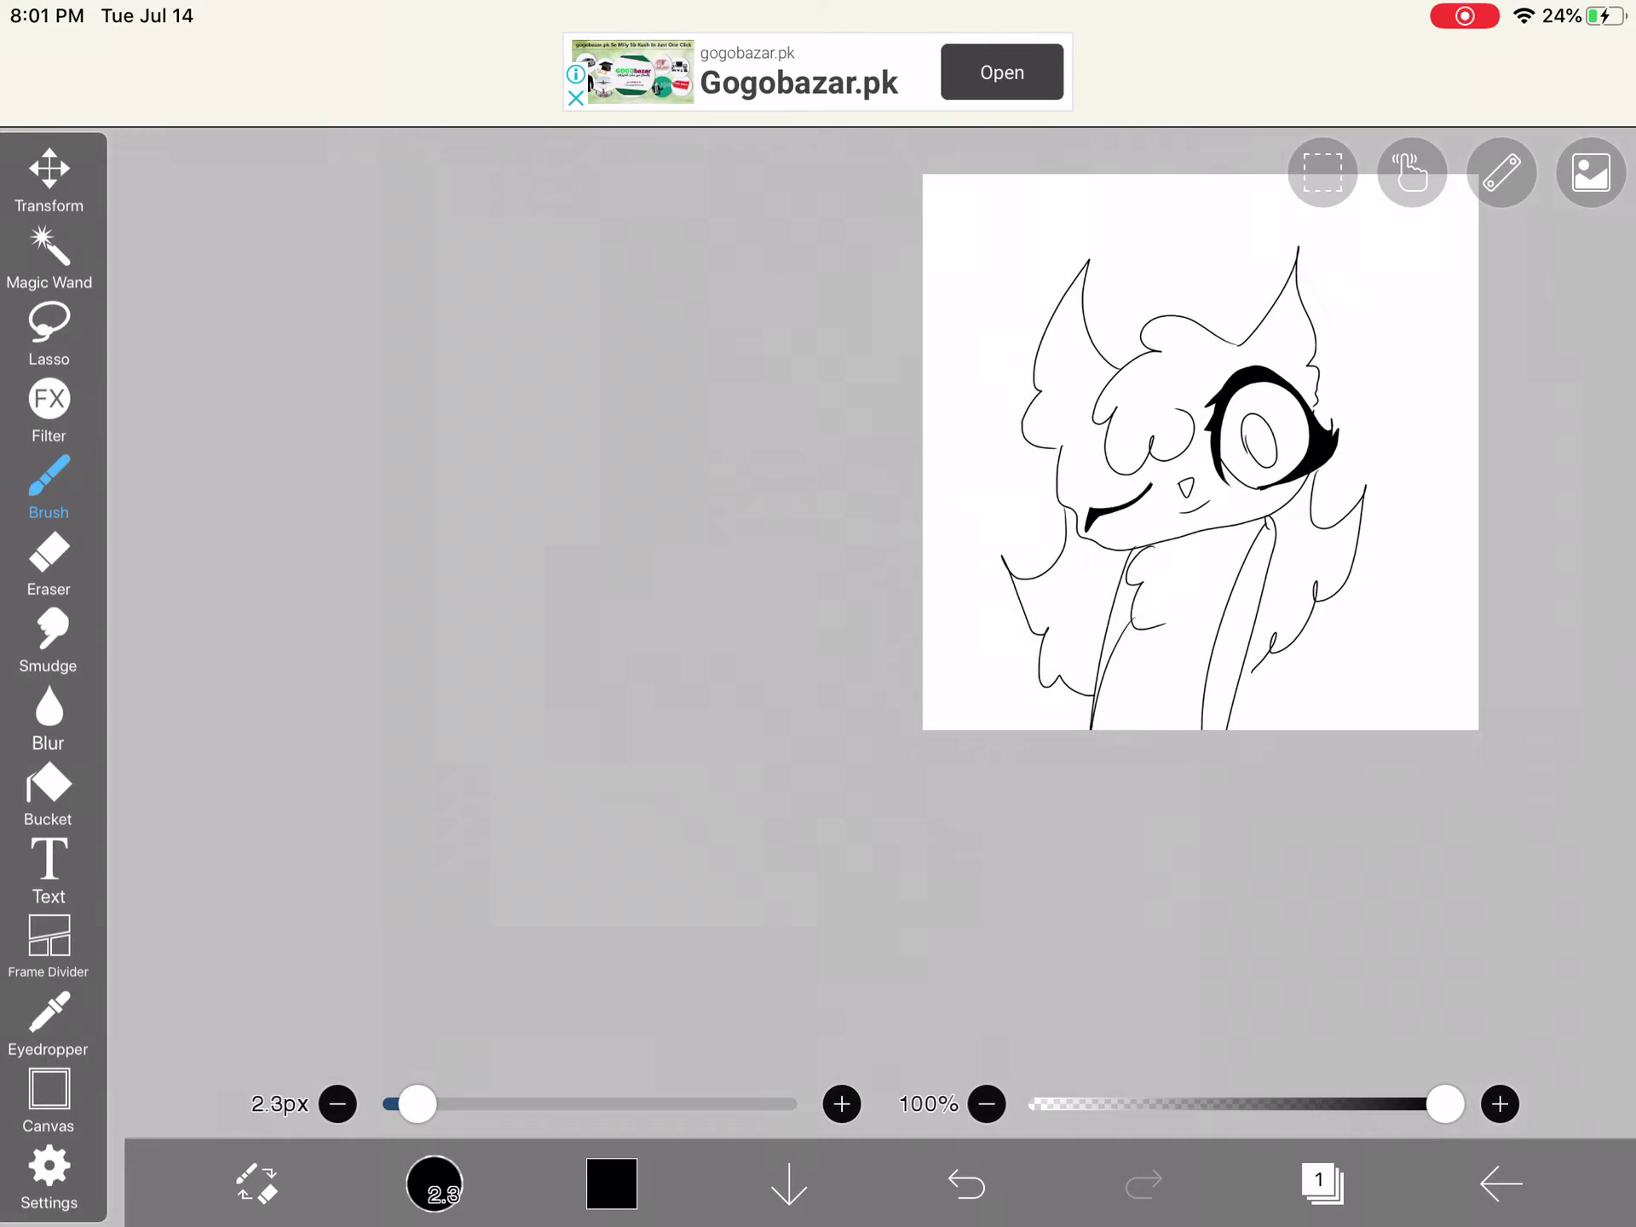